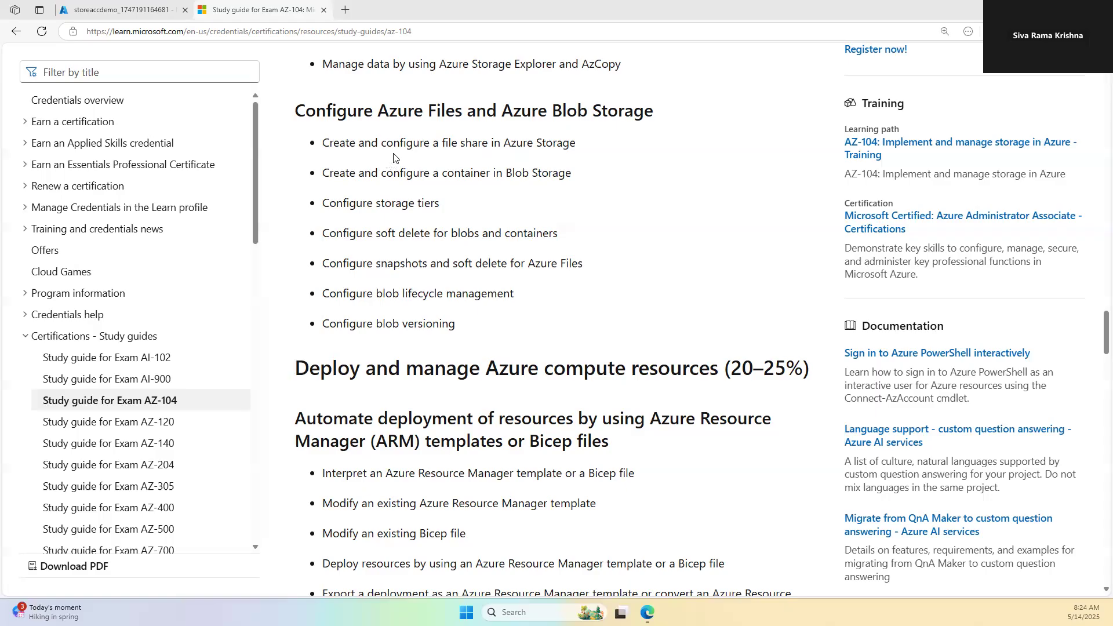
Step: Open the newly deployed storeaccdemo account from its deployment and go to its empty File shares page
left_click(122, 9)
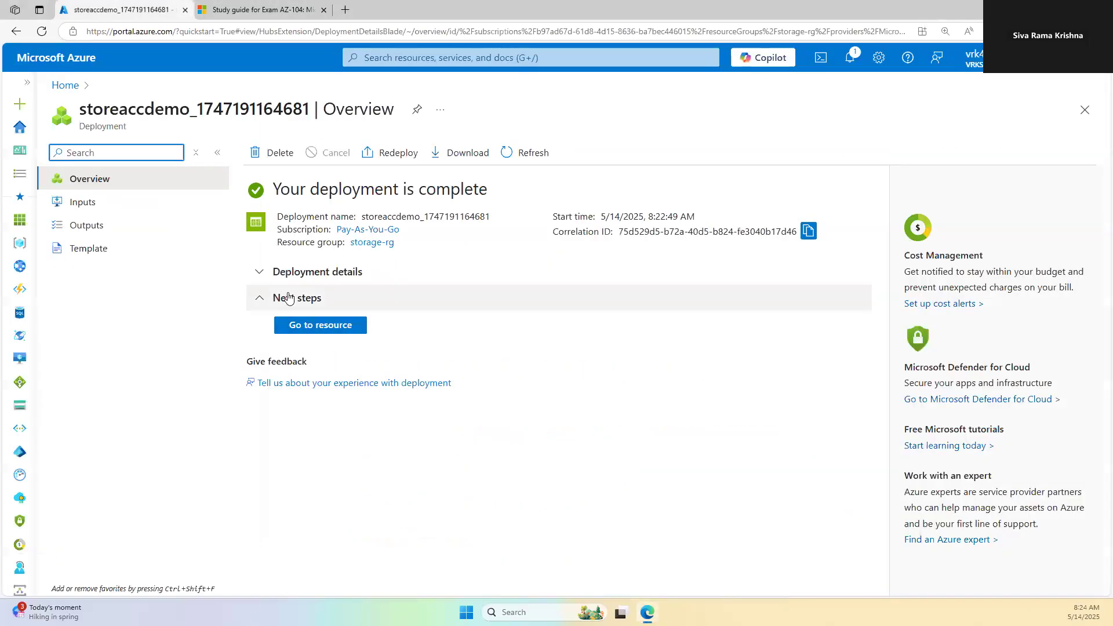
left_click(317, 326)
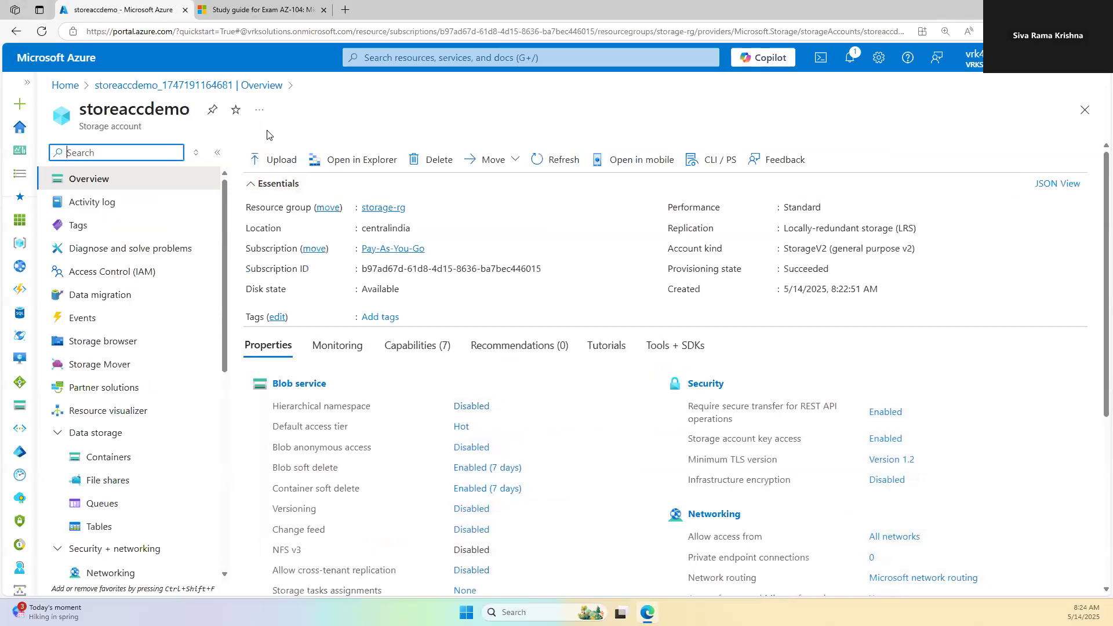
scroll(157, 365, "down", 3)
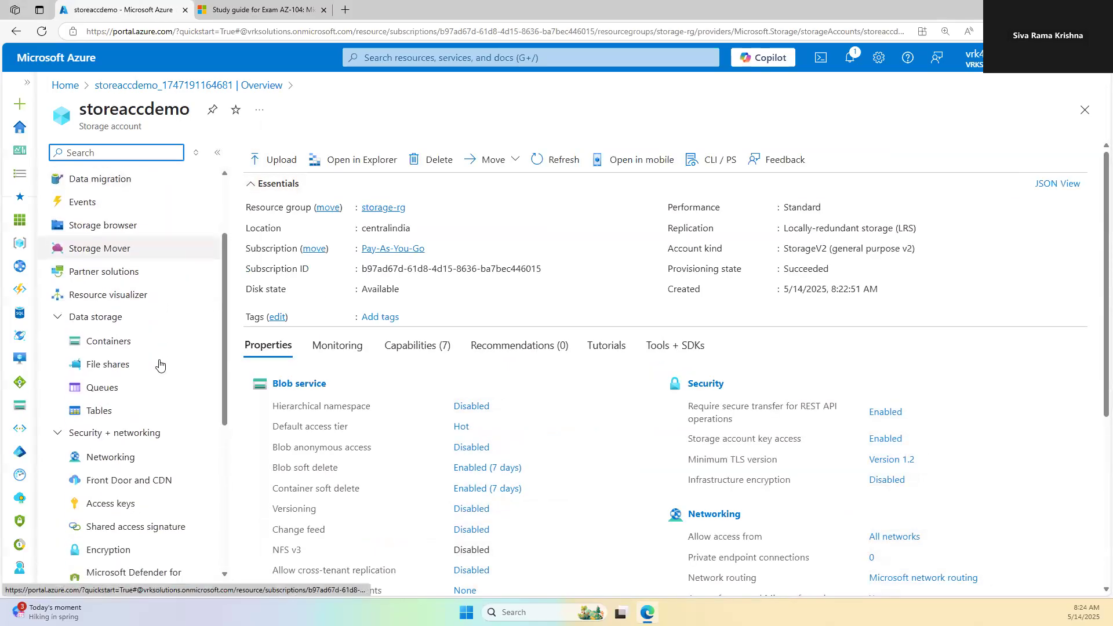
left_click(120, 364)
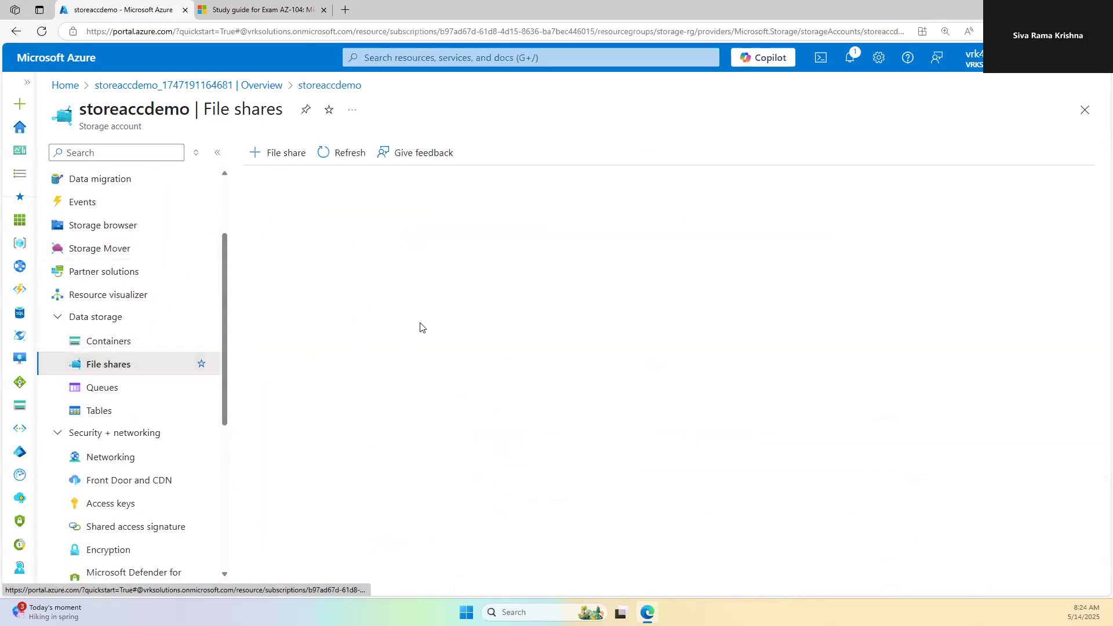
left_click(275, 153)
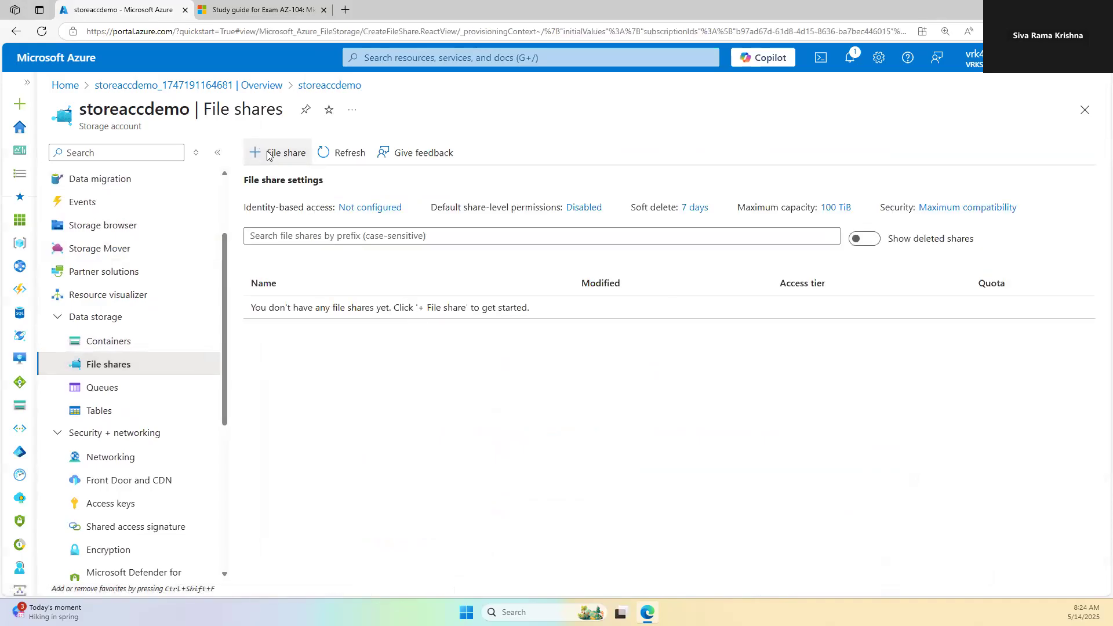
Step: Name the new file share 'testfileshare' and keep the Transaction optimized access tier
left_click(270, 193)
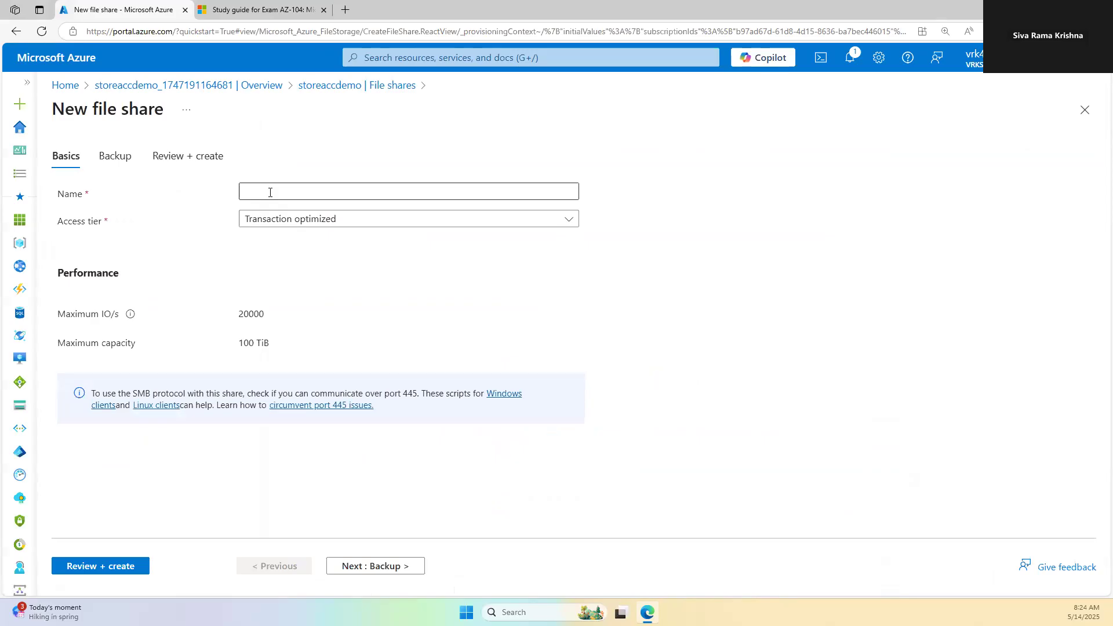
type("testf")
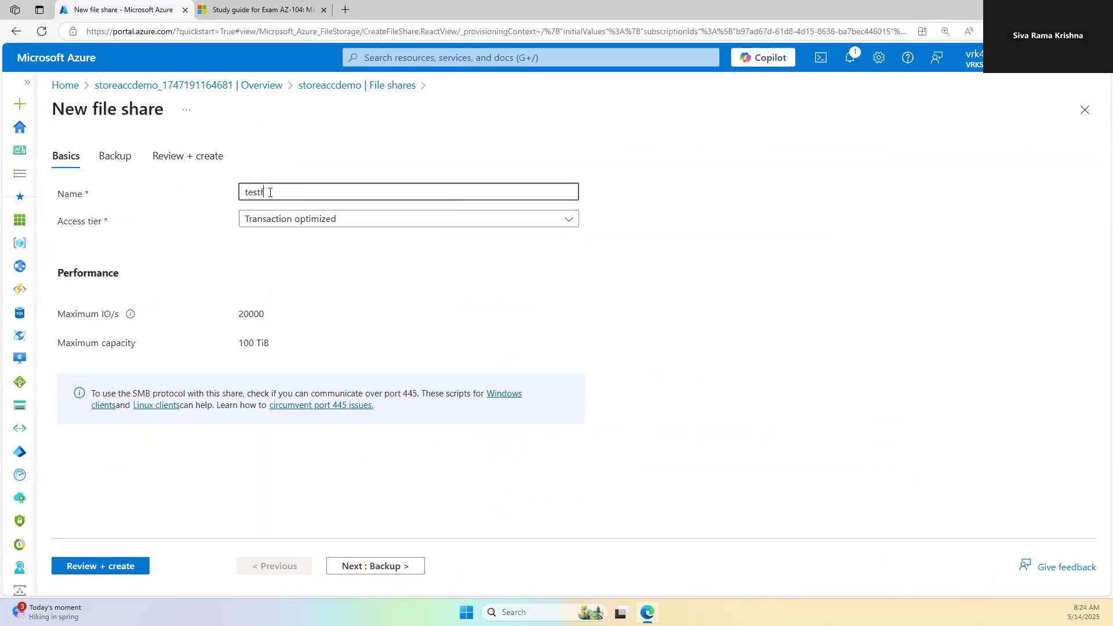
type("ileshare")
left_click(300, 219)
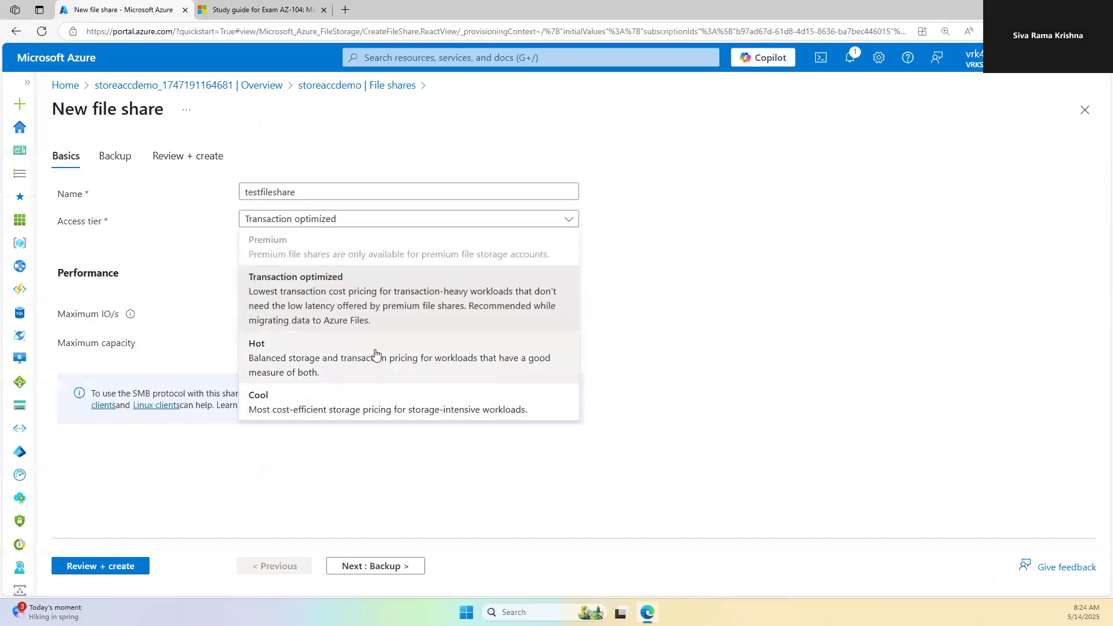
left_click(705, 317)
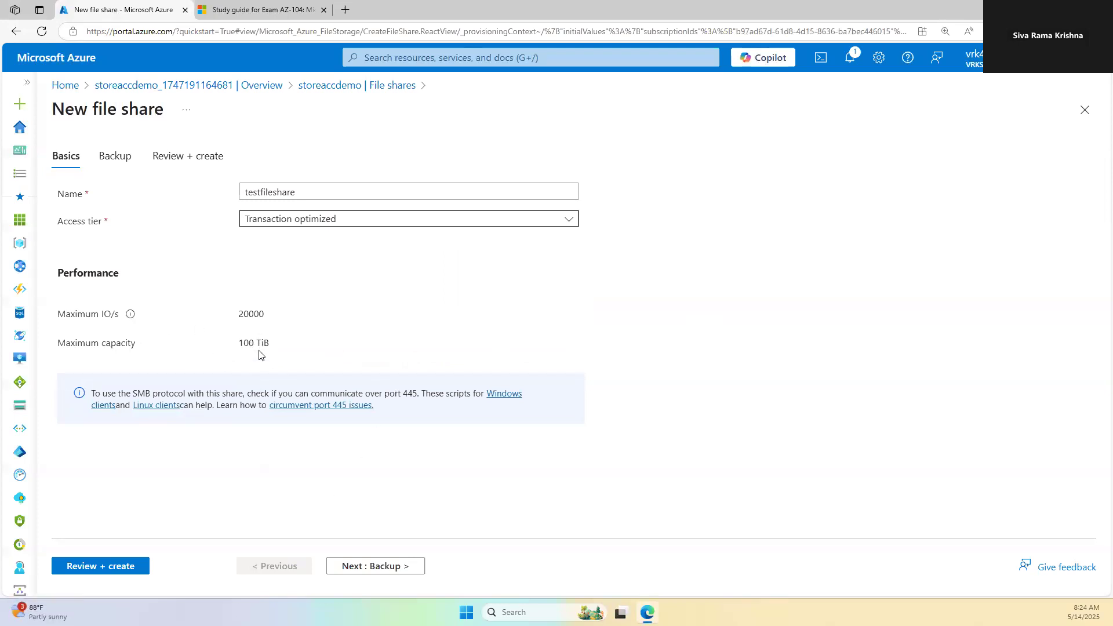
Step: Disable backup for the share, then review and create it
left_click(136, 570)
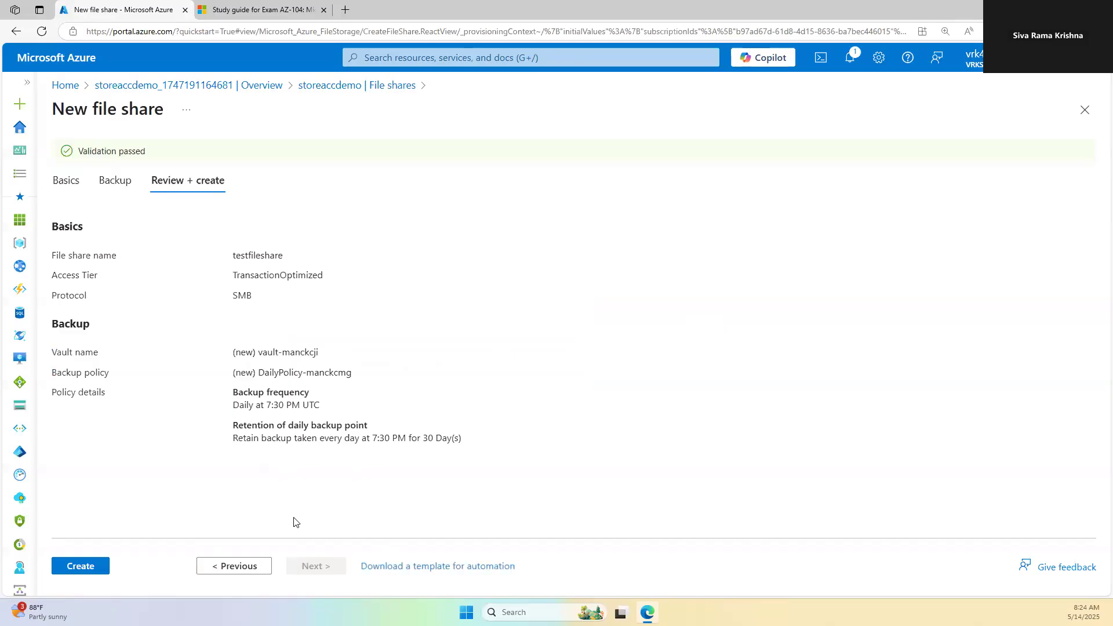
left_click(114, 180)
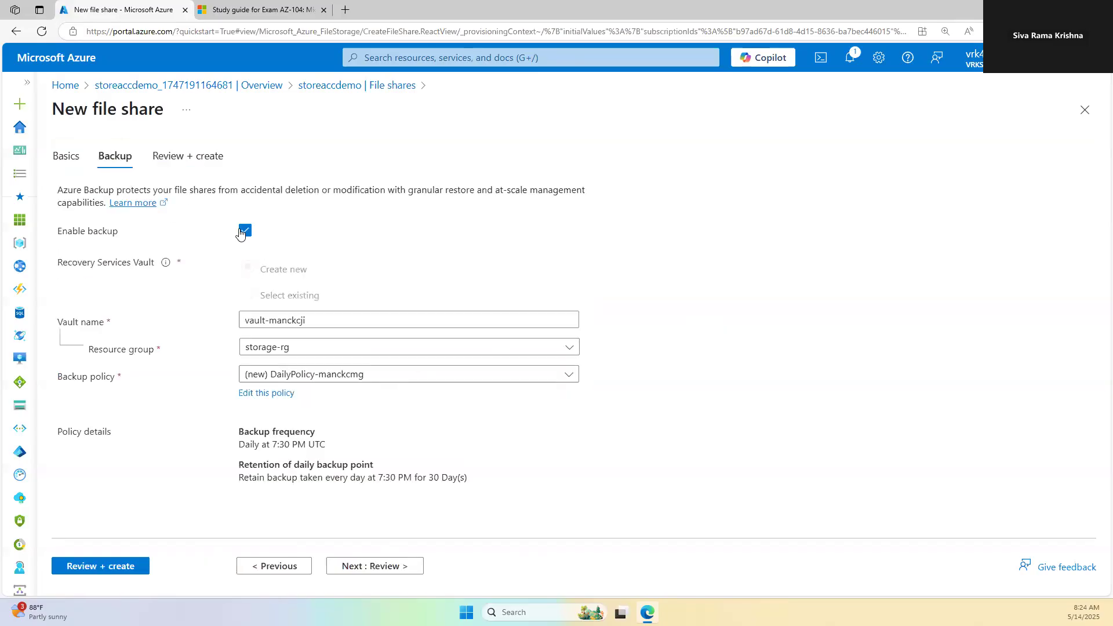
left_click(243, 231)
left_click(171, 158)
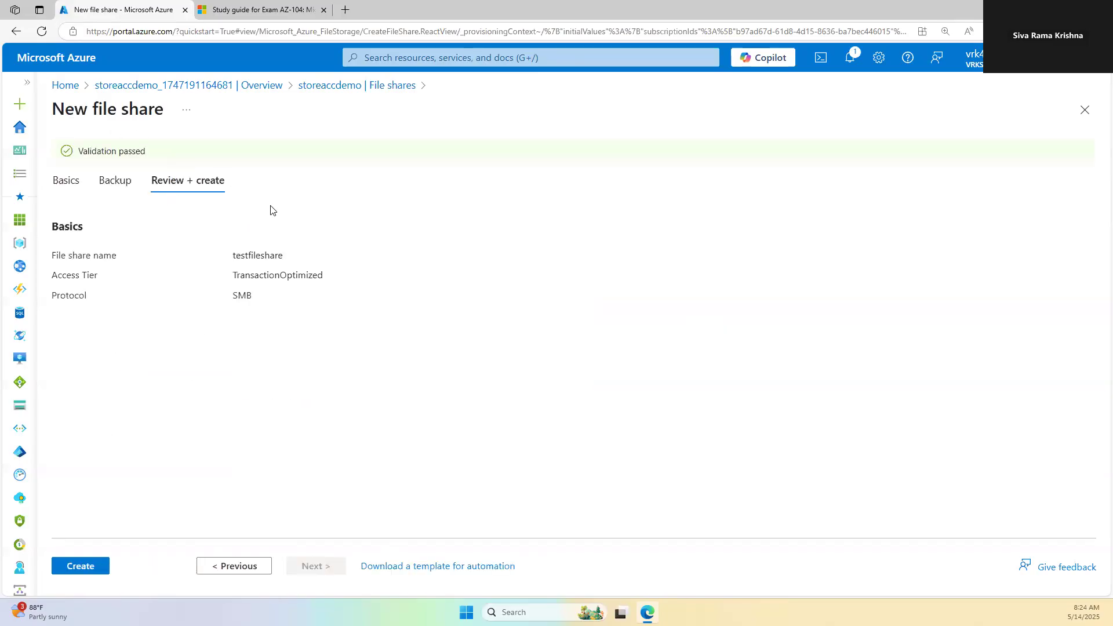
left_click(88, 570)
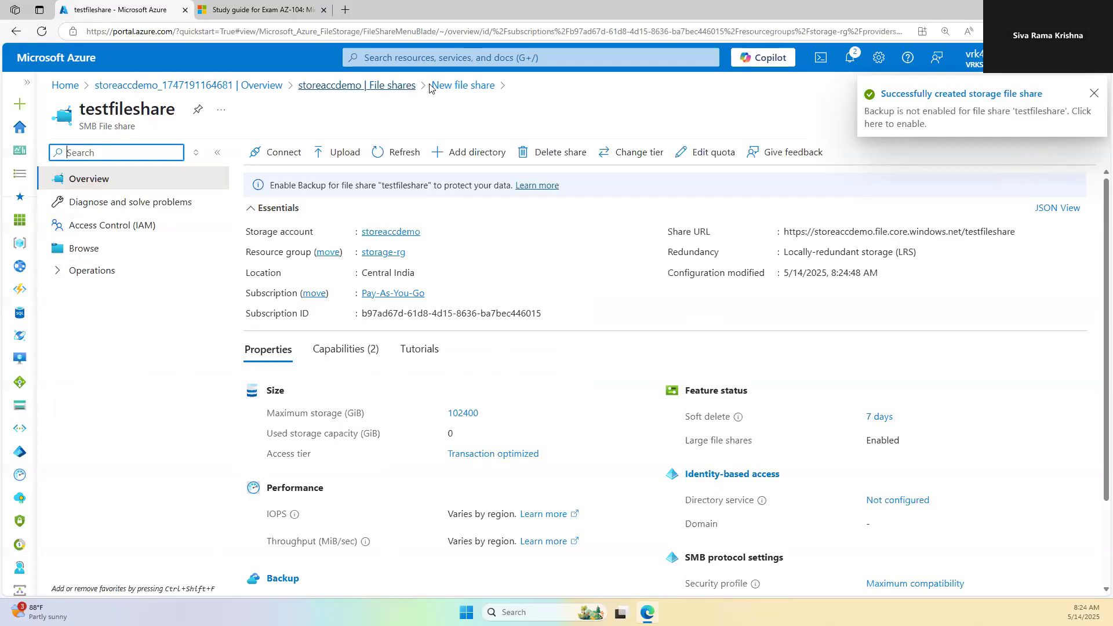
Step: Open testfileshare from the file share list and display its Windows connection script
left_click(405, 86)
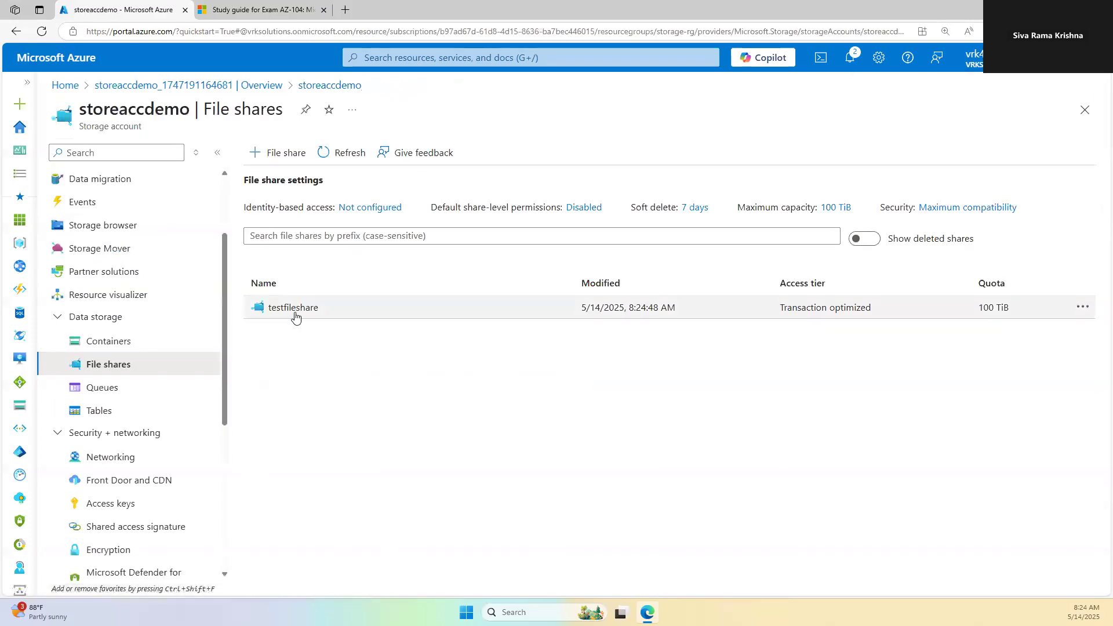
left_click(487, 313)
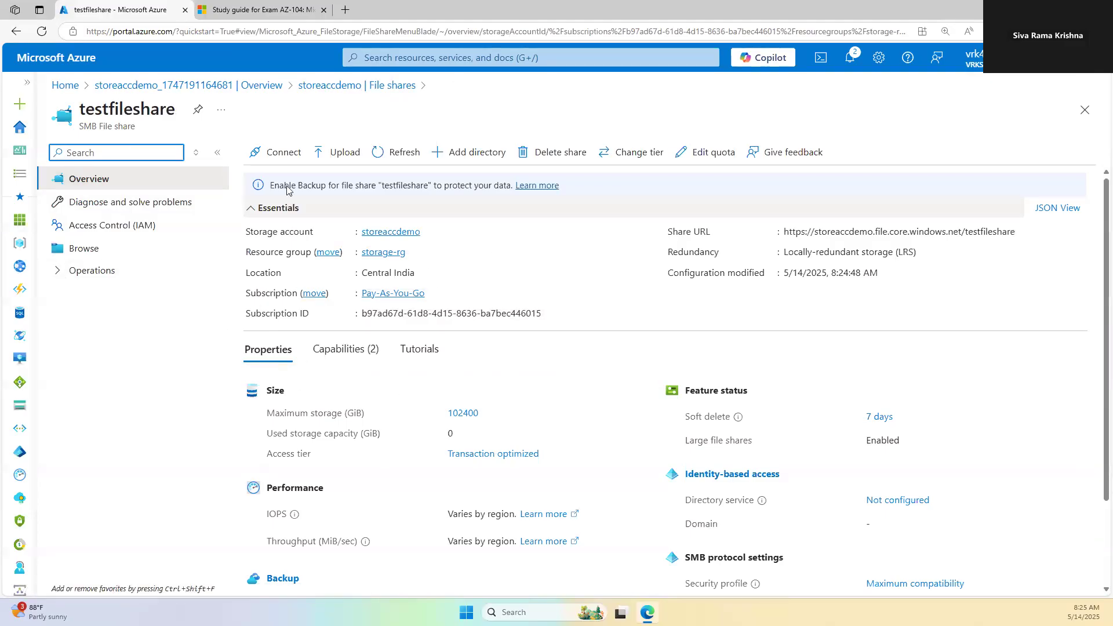
left_click(277, 164)
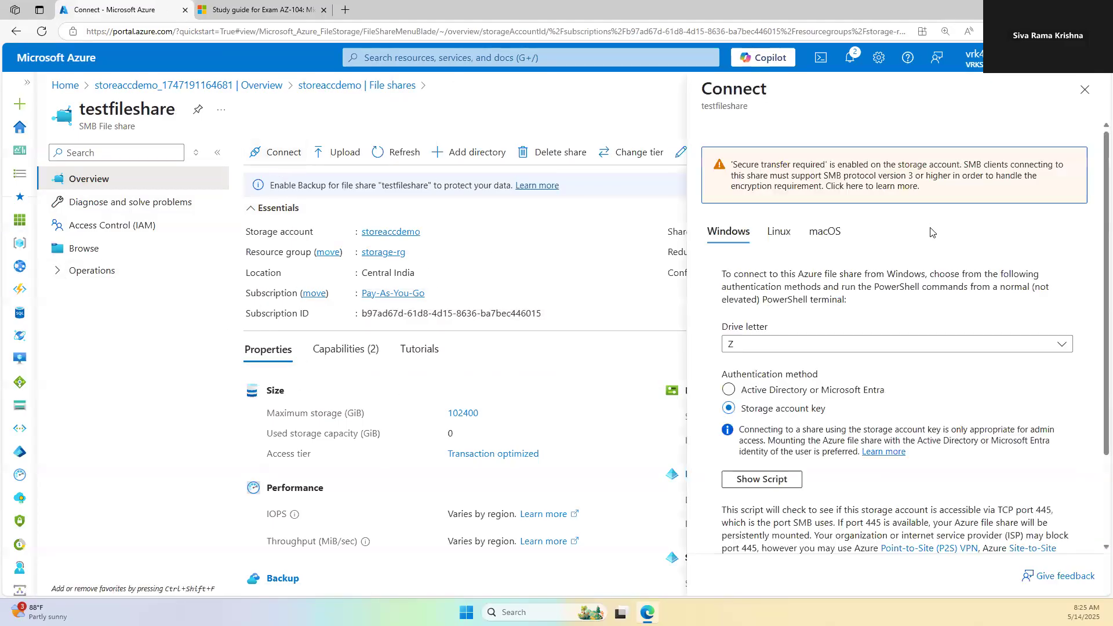
scroll(797, 321, "down", 2)
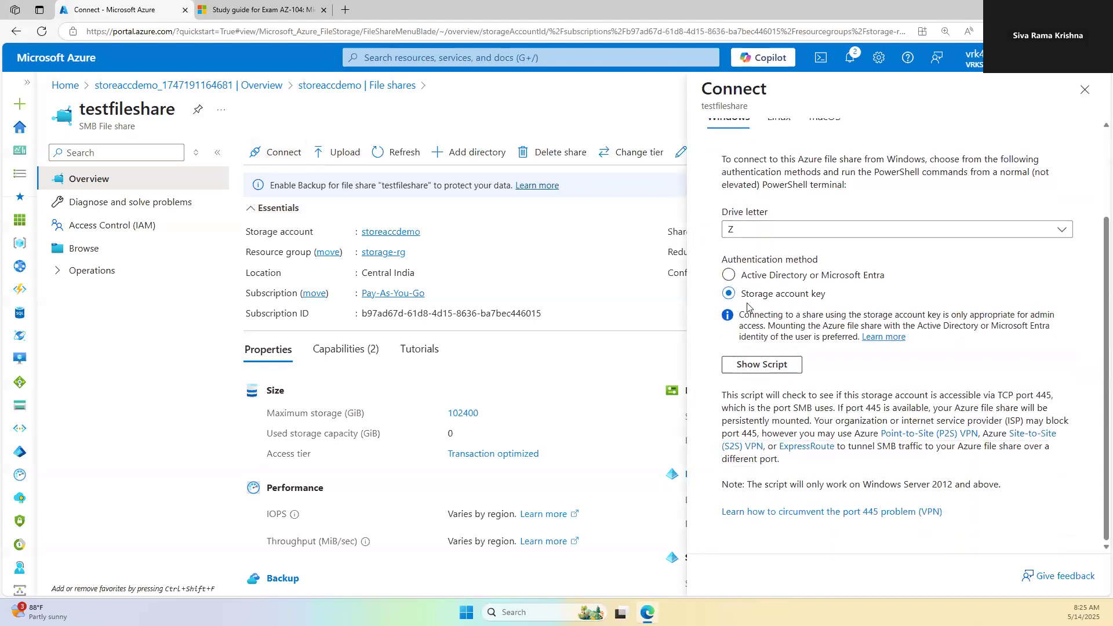
scroll(751, 305, "up", 2)
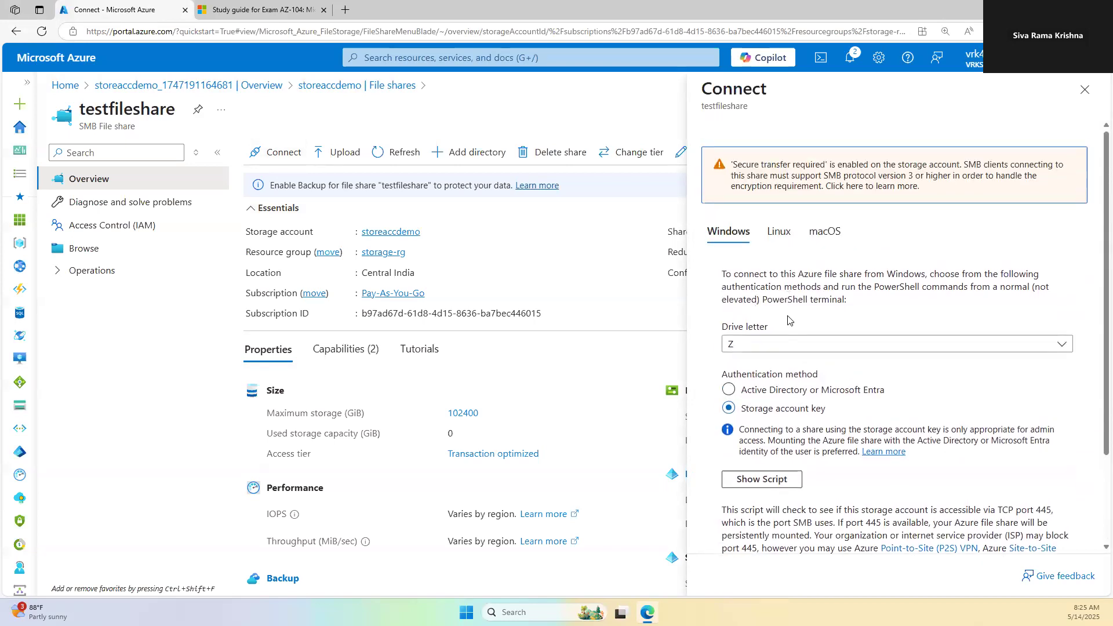
scroll(754, 354, "down", 3)
left_click(771, 367)
Step: Select the PowerShell script and keep Z as the drive letter
scroll(794, 440, "down", 2)
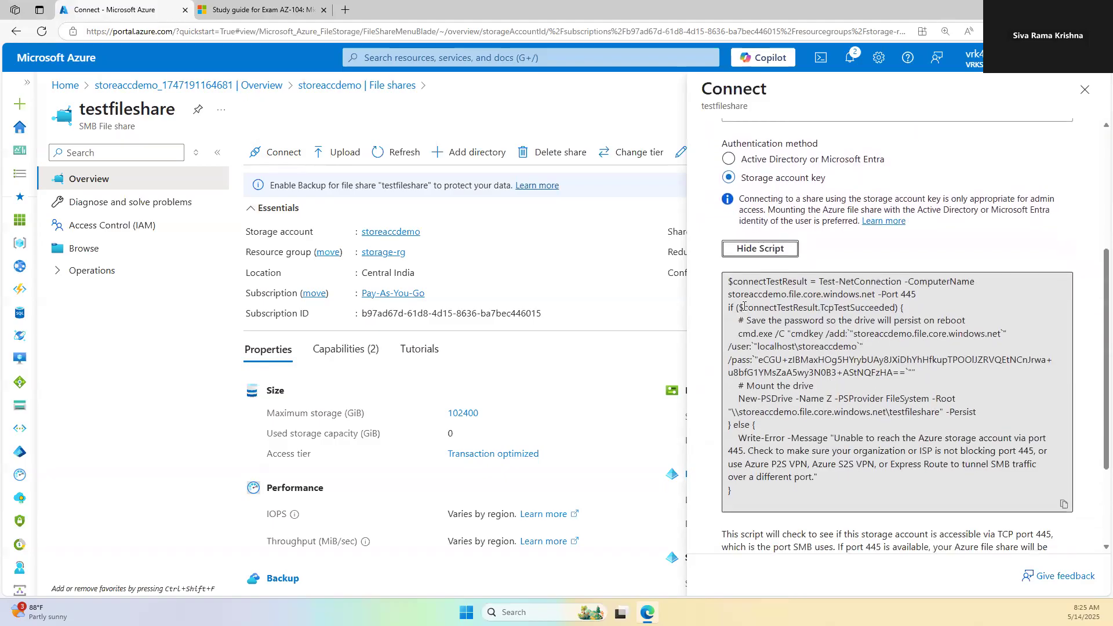
left_click_drag(759, 503, 713, 309)
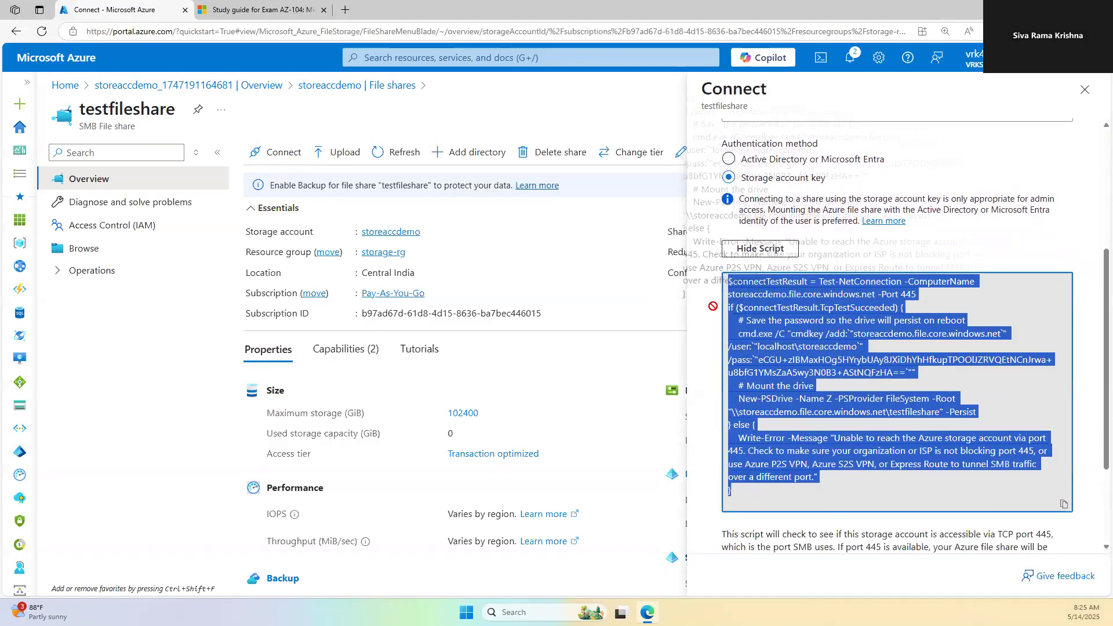
scroll(812, 269, "up", 4)
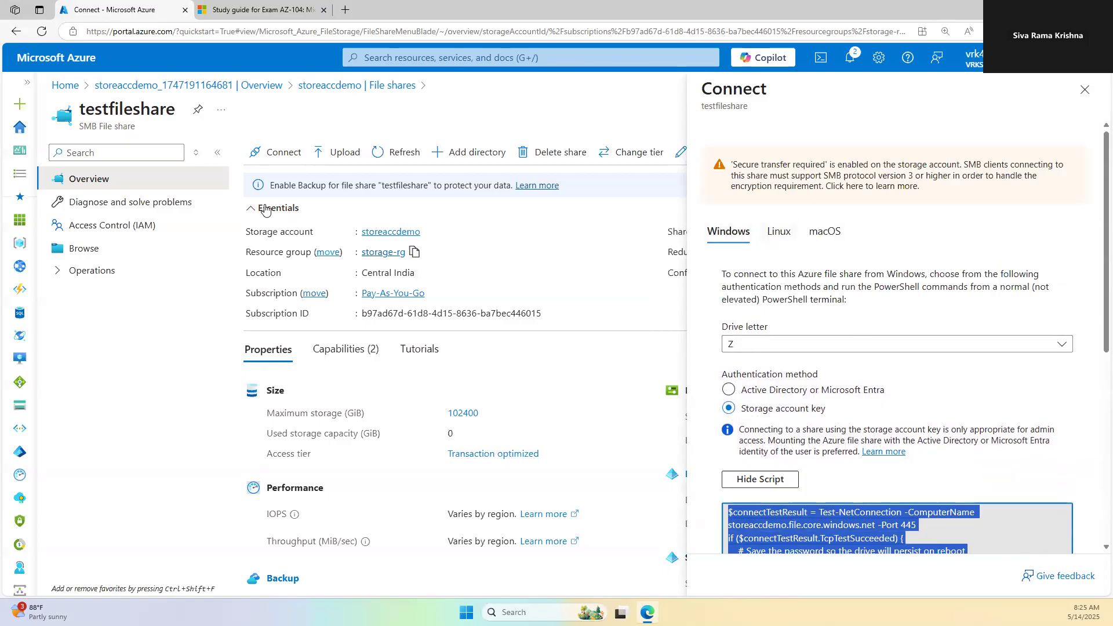
left_click(736, 345)
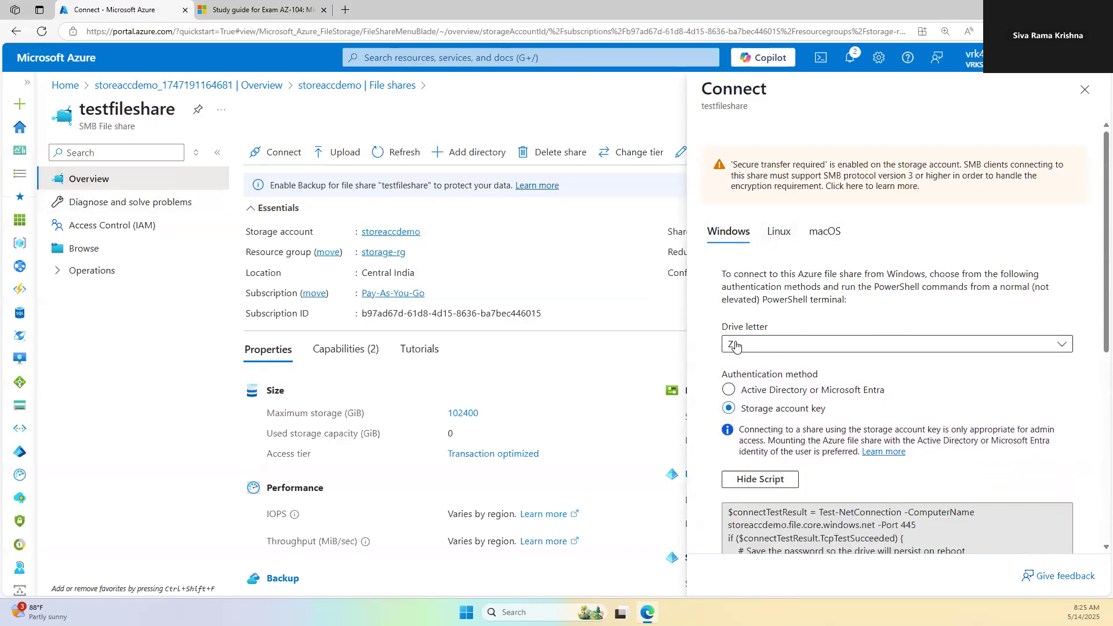
left_click(737, 345)
left_click(918, 287)
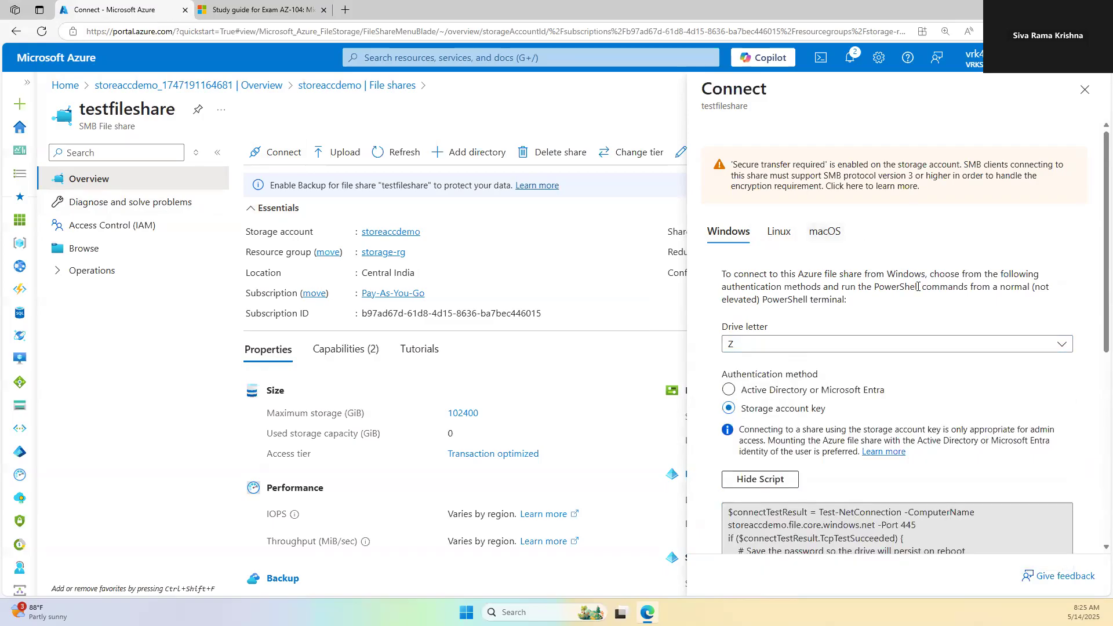
scroll(799, 342, "down", 2)
scroll(799, 342, "down", 4)
scroll(748, 322, "up", 6)
Step: Copy the Linux mount script and switch back to the Windows instructions
left_click(779, 232)
left_click(760, 350)
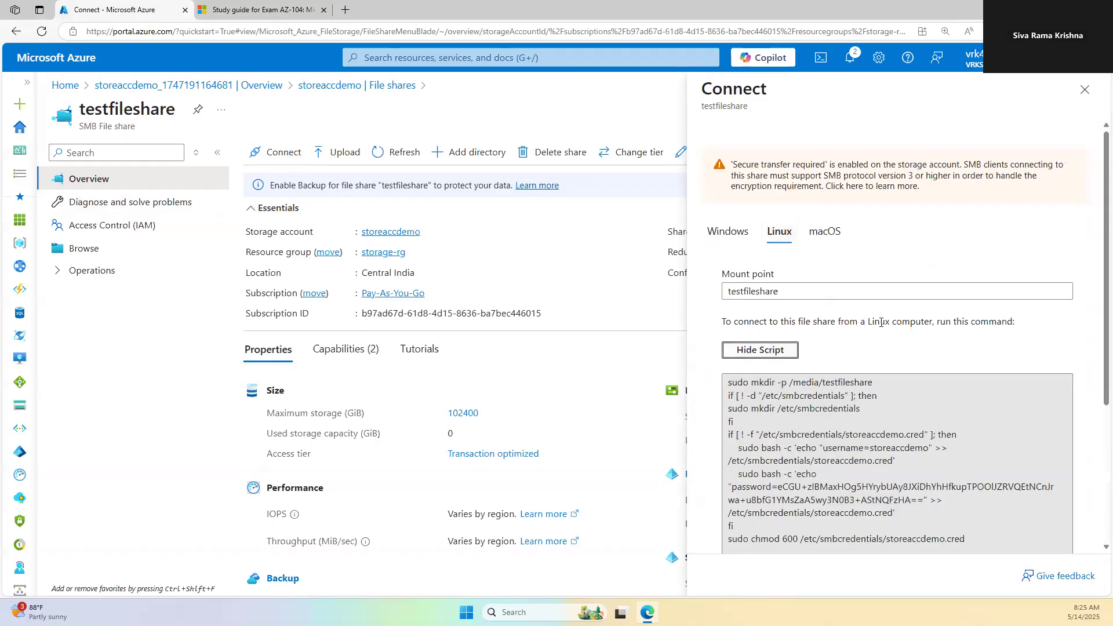
scroll(885, 332, "down", 3)
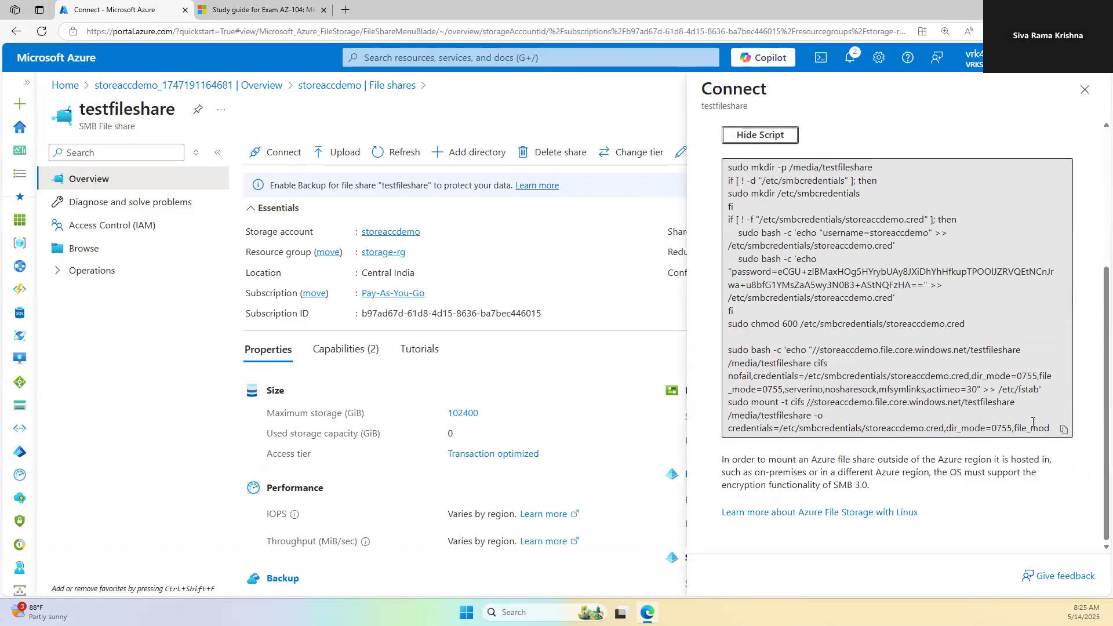
left_click(1063, 429)
scroll(769, 197, "up", 4)
left_click(732, 231)
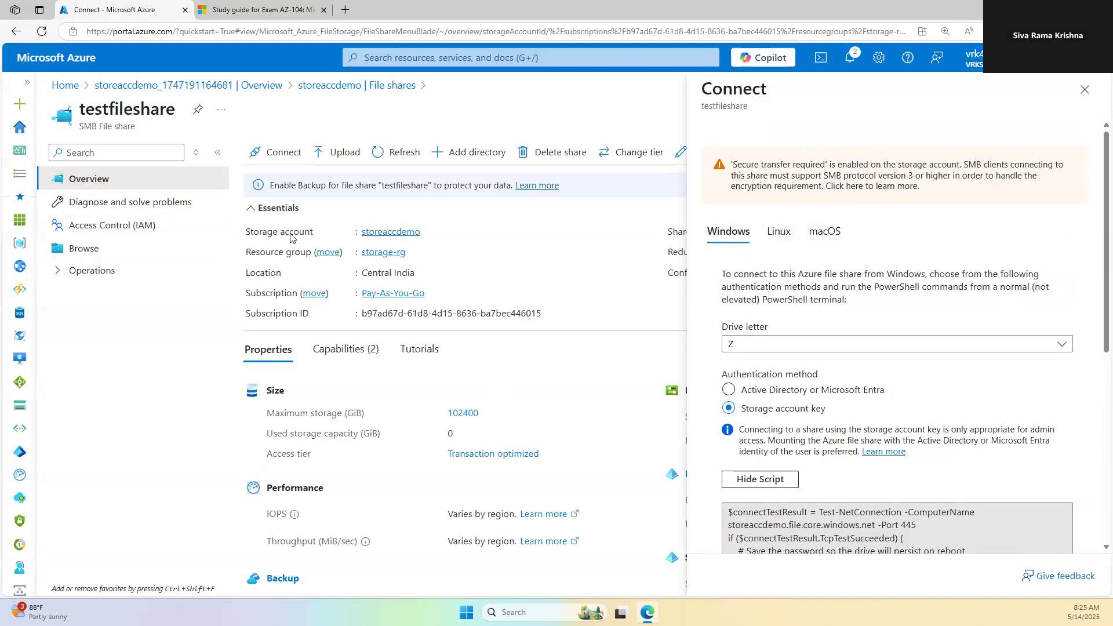
middle_click(102, 60)
Step: Check the VM deployment tab, close the Connect panel, and open testfileshare's Backup page under Operations
left_click(256, 11)
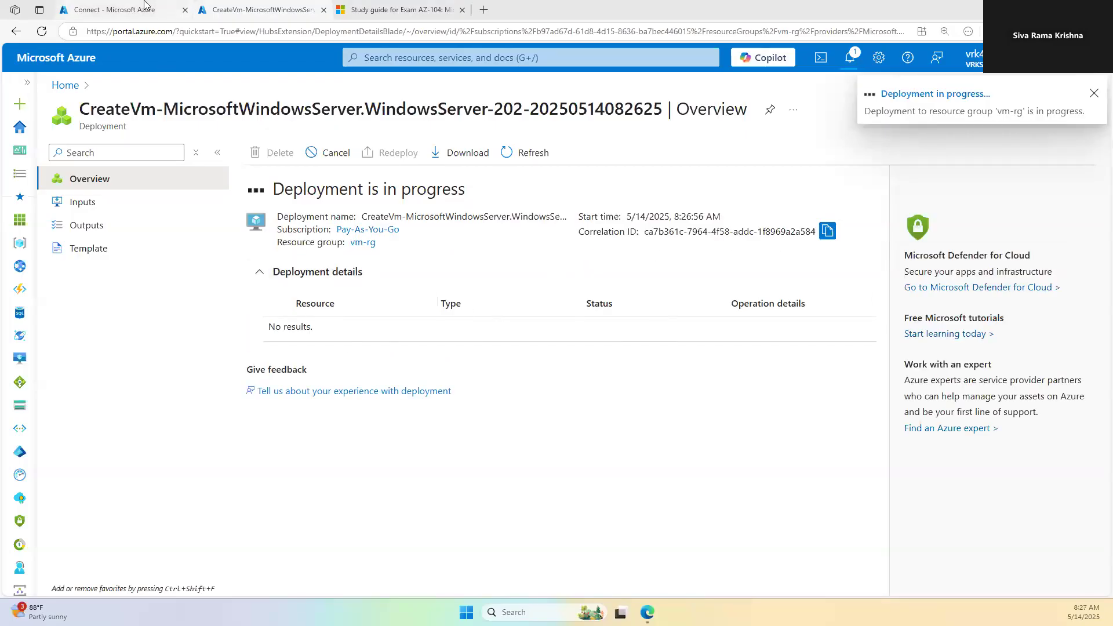
left_click(145, 6)
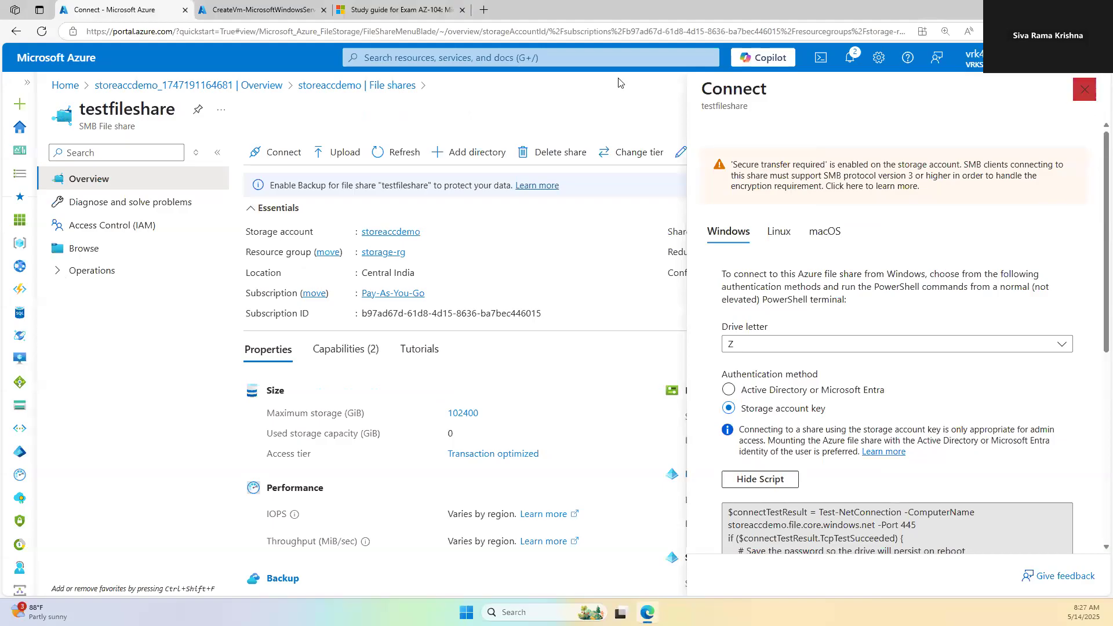
left_click(298, 7)
left_click(110, 7)
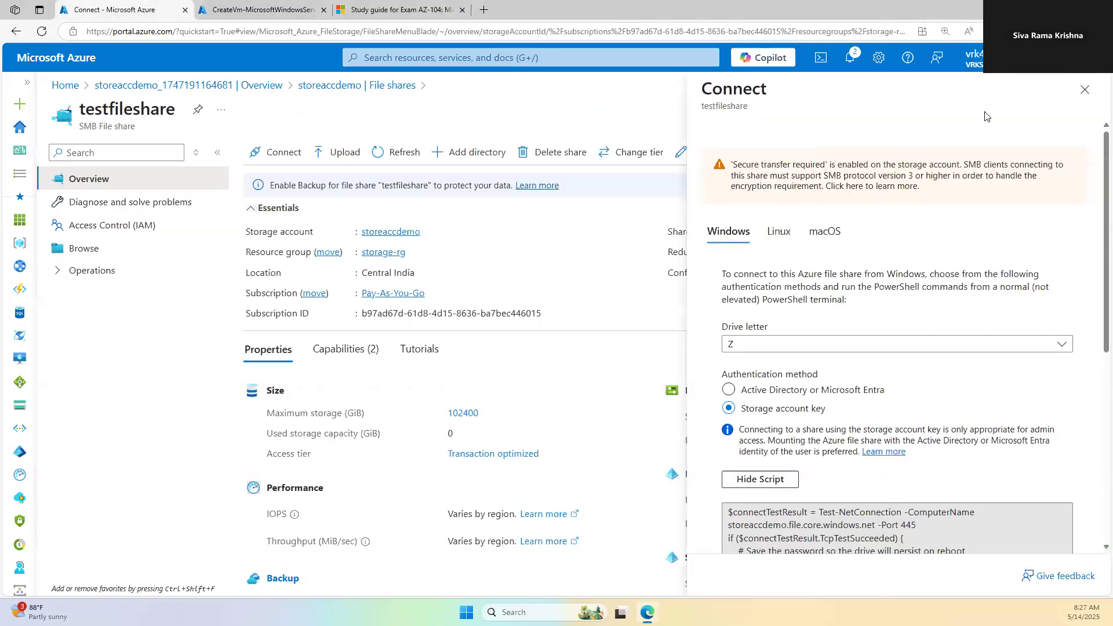
left_click(1082, 93)
left_click(78, 271)
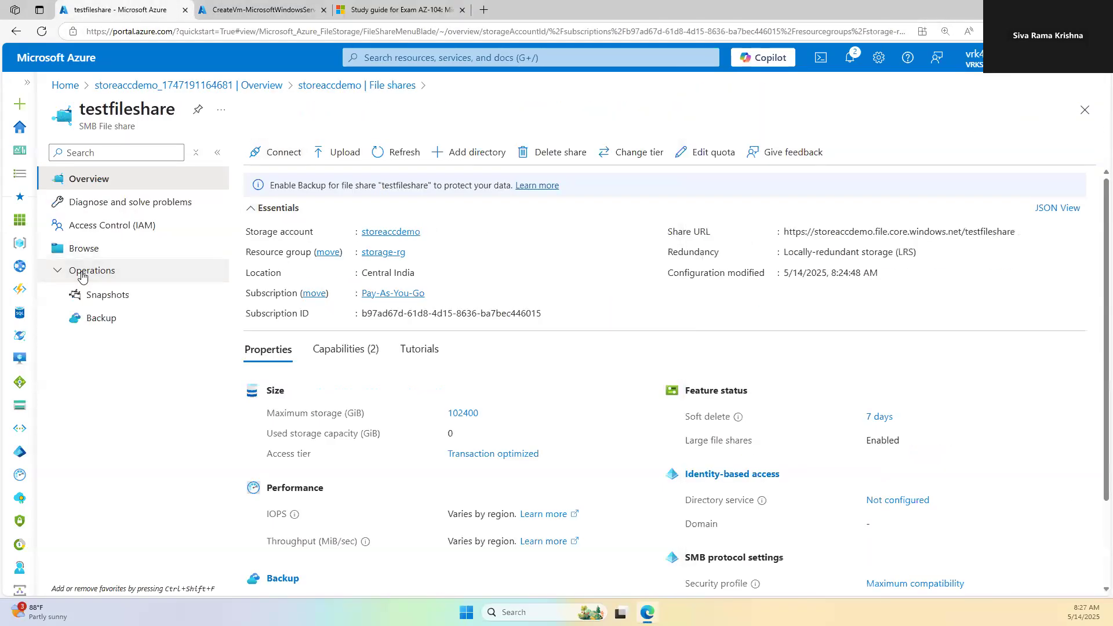
left_click(91, 302)
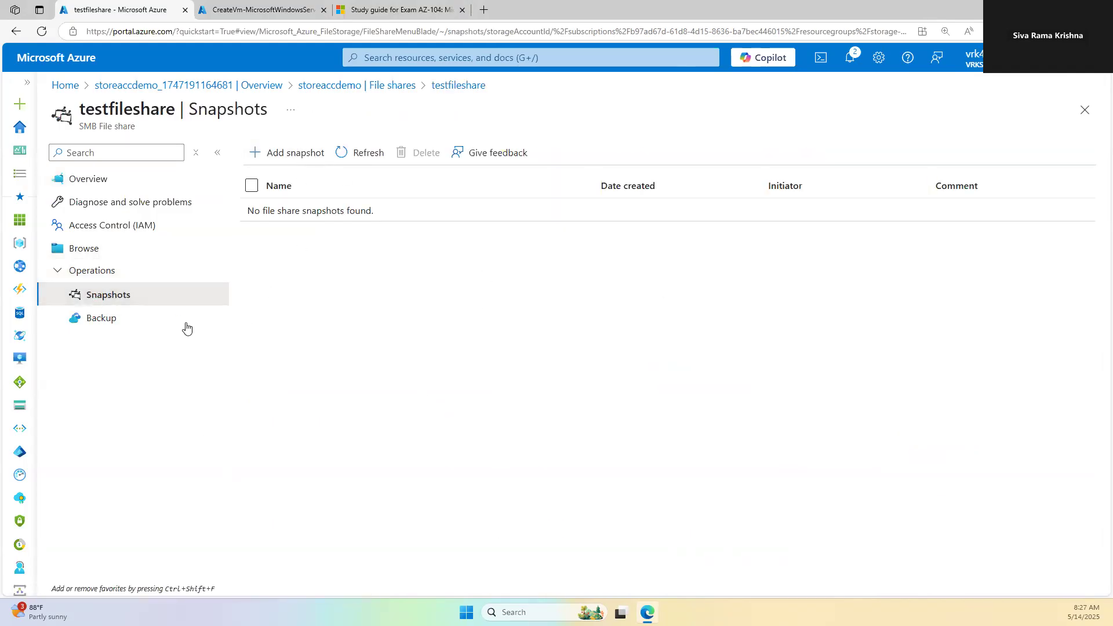
left_click(102, 326)
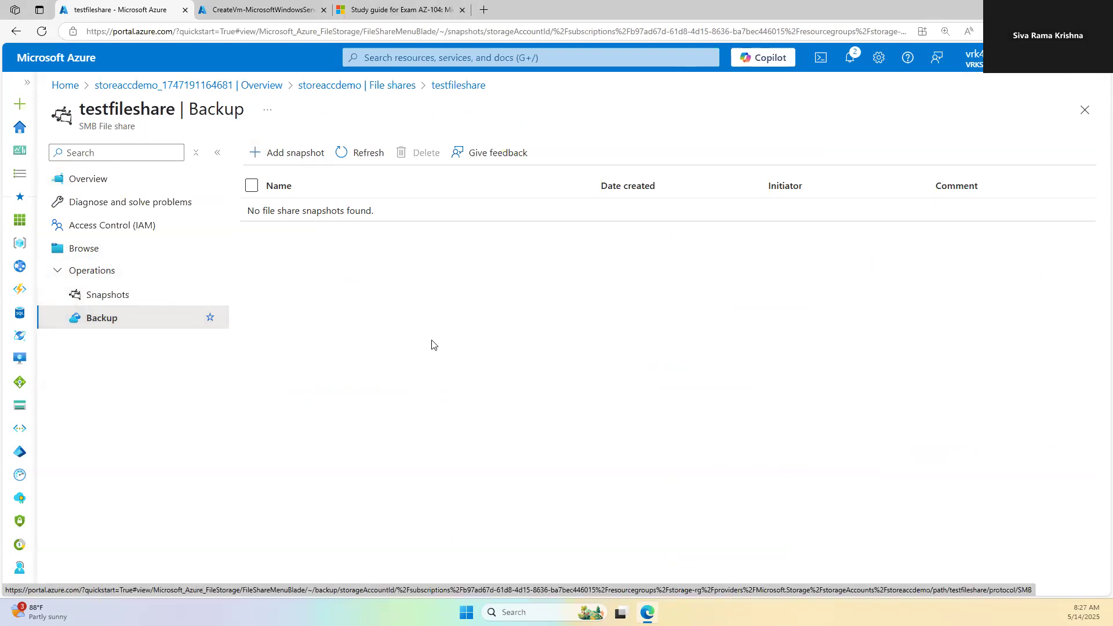
Step: Load testfileshare's backup form and annotate it with '10f', an arrow to Snapshots, a box and a line
left_click(93, 298)
left_click(101, 318)
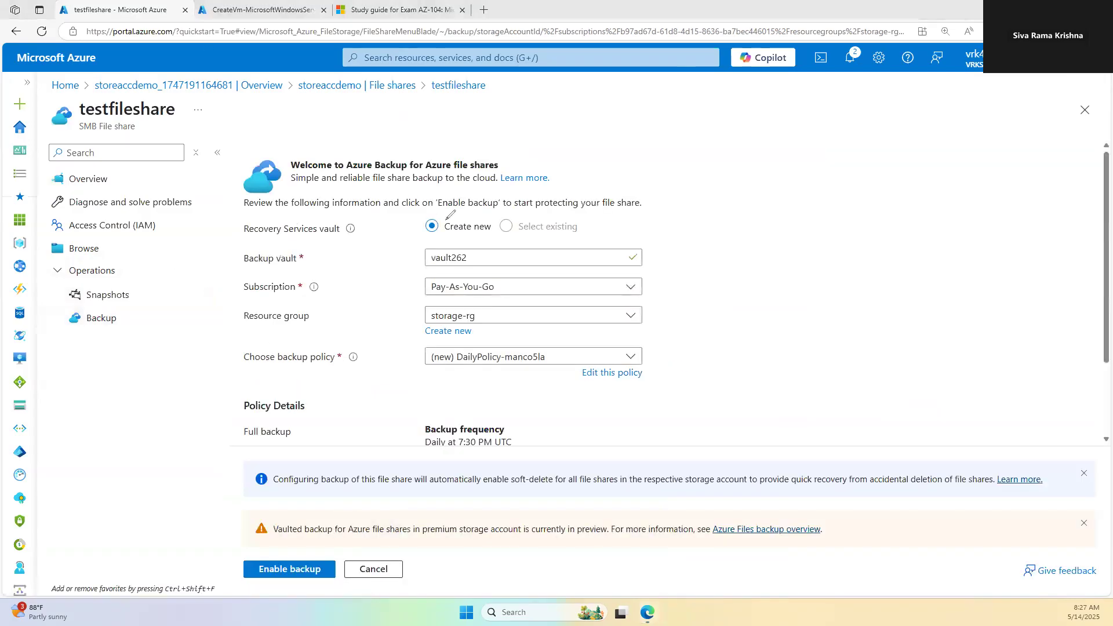
mouse_move(750, 229)
left_mouse_down()
mouse_move(748, 266)
mouse_move(767, 233)
mouse_move(810, 236)
left_mouse_up()
mouse_move(152, 268)
left_mouse_down()
mouse_move(146, 277)
mouse_move(192, 280)
left_mouse_up()
mouse_move(789, 273)
left_mouse_down()
mouse_move(824, 360)
mouse_move(770, 286)
left_mouse_up()
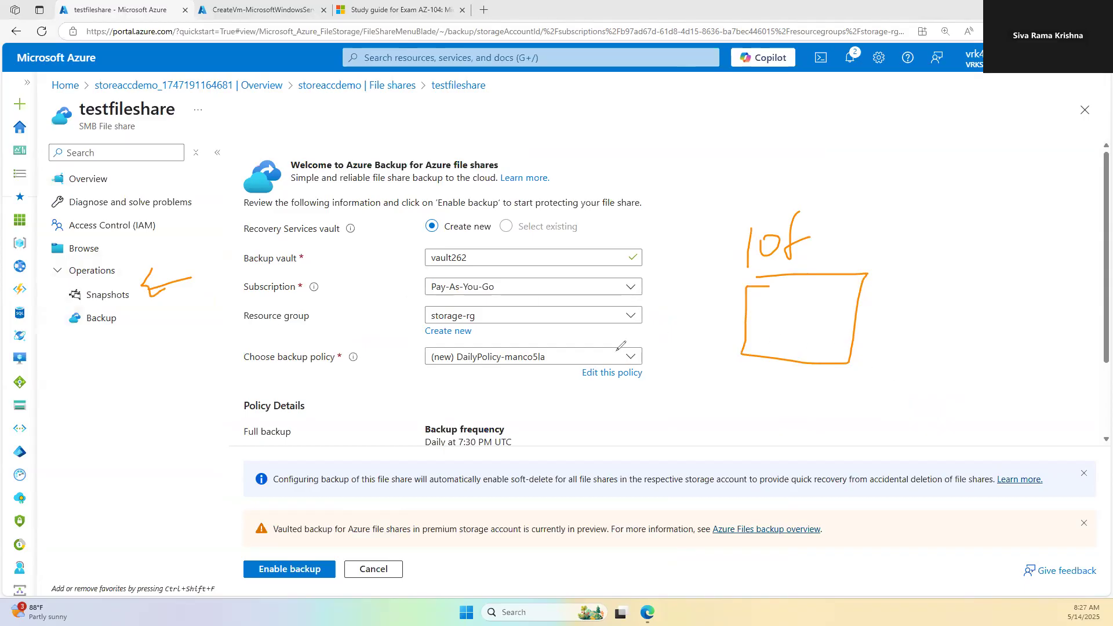
left_click_drag(877, 326, 958, 324)
Step: Write '5|14' beside the box and add an L-shaped arrow, backup policy notes and a note above the box
left_click_drag(902, 290, 913, 304)
left_click_drag(933, 246, 925, 331)
mouse_move(943, 272)
left_mouse_down()
mouse_move(939, 304)
mouse_move(972, 290)
mouse_move(958, 318)
left_mouse_up()
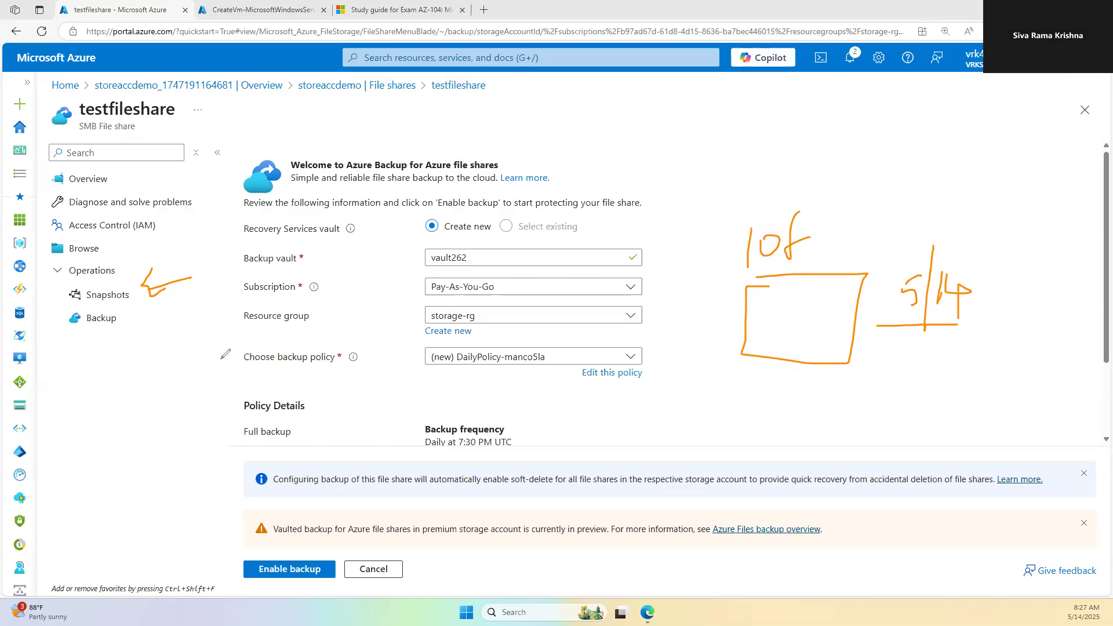
mouse_move(124, 332)
left_mouse_down()
mouse_move(120, 382)
mouse_move(185, 403)
left_mouse_up()
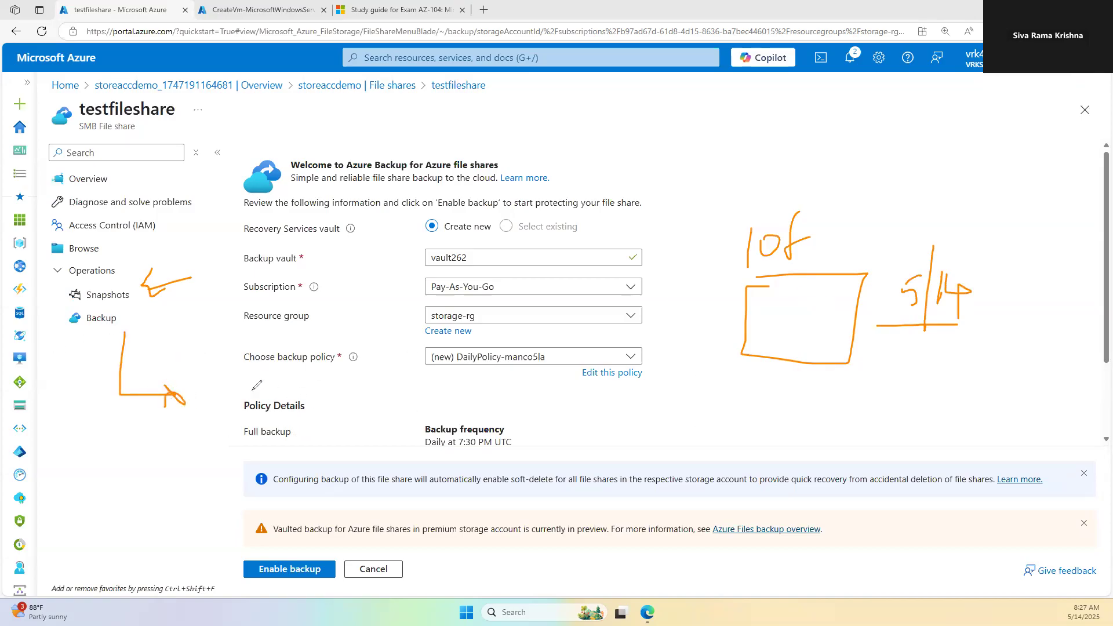
mouse_move(252, 382)
left_mouse_down()
mouse_move(347, 377)
mouse_move(319, 435)
mouse_move(348, 431)
mouse_move(342, 446)
left_mouse_up()
left_click_drag(368, 419, 380, 444)
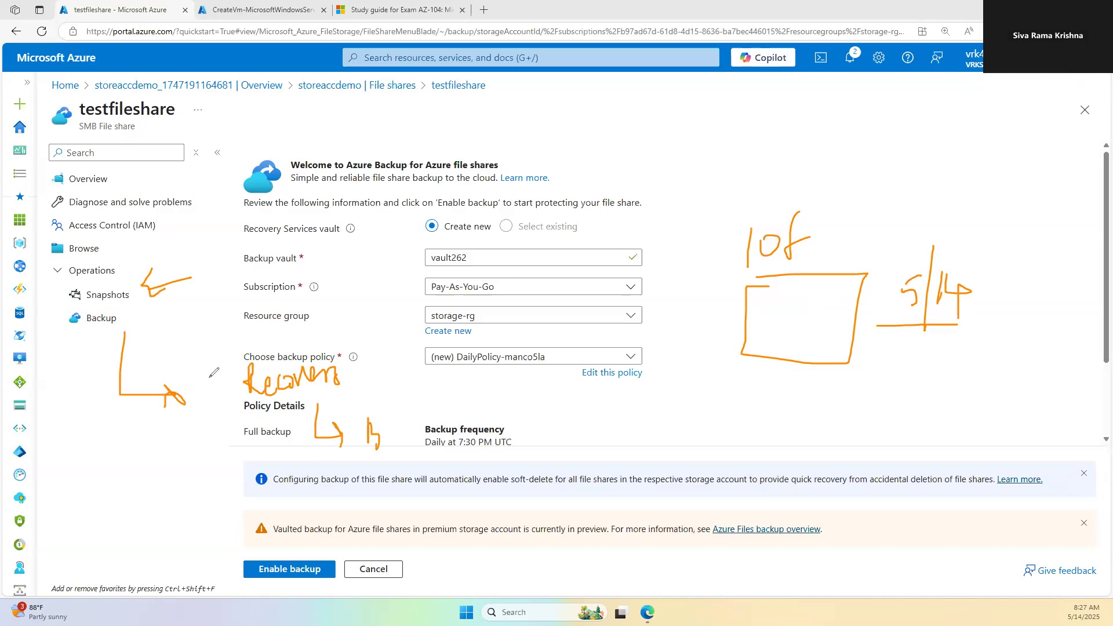
mouse_move(227, 410)
left_mouse_down()
mouse_move(380, 399)
mouse_move(420, 331)
mouse_move(181, 429)
mouse_move(182, 441)
left_mouse_up()
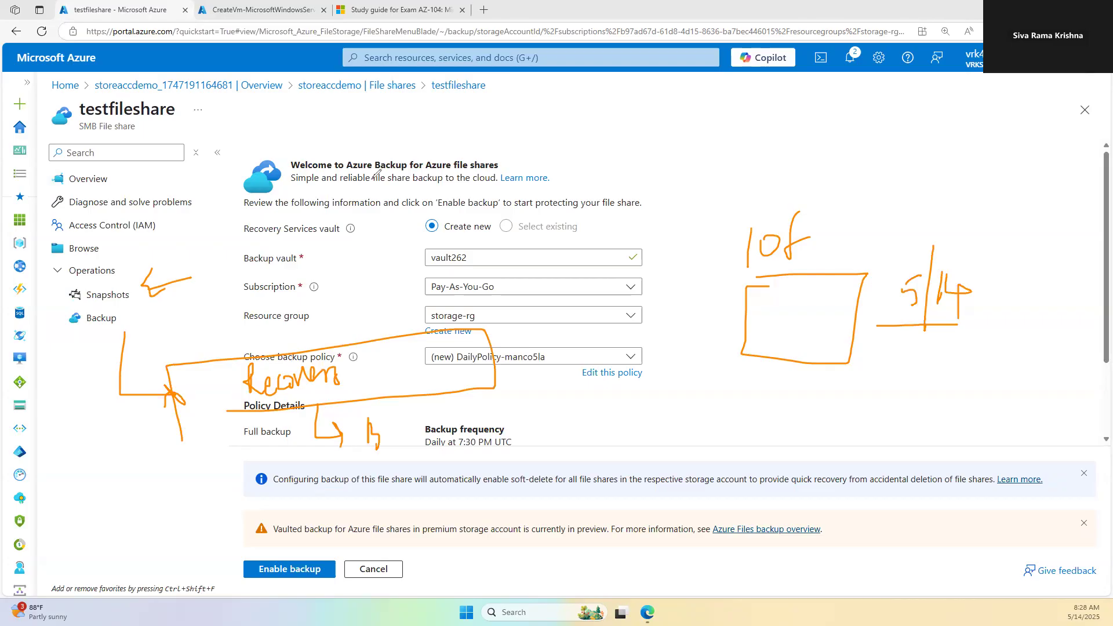
left_click_drag(741, 269, 822, 271)
mouse_move(860, 186)
left_mouse_down()
mouse_move(856, 239)
mouse_move(878, 235)
mouse_move(881, 253)
mouse_move(900, 235)
left_mouse_up()
Step: Draw a downward arrow on the right, underline Backup, then clear all the orange ink
left_click_drag(974, 217, 980, 399)
mouse_move(971, 374)
left_mouse_down()
mouse_move(980, 398)
mouse_move(993, 377)
left_mouse_up()
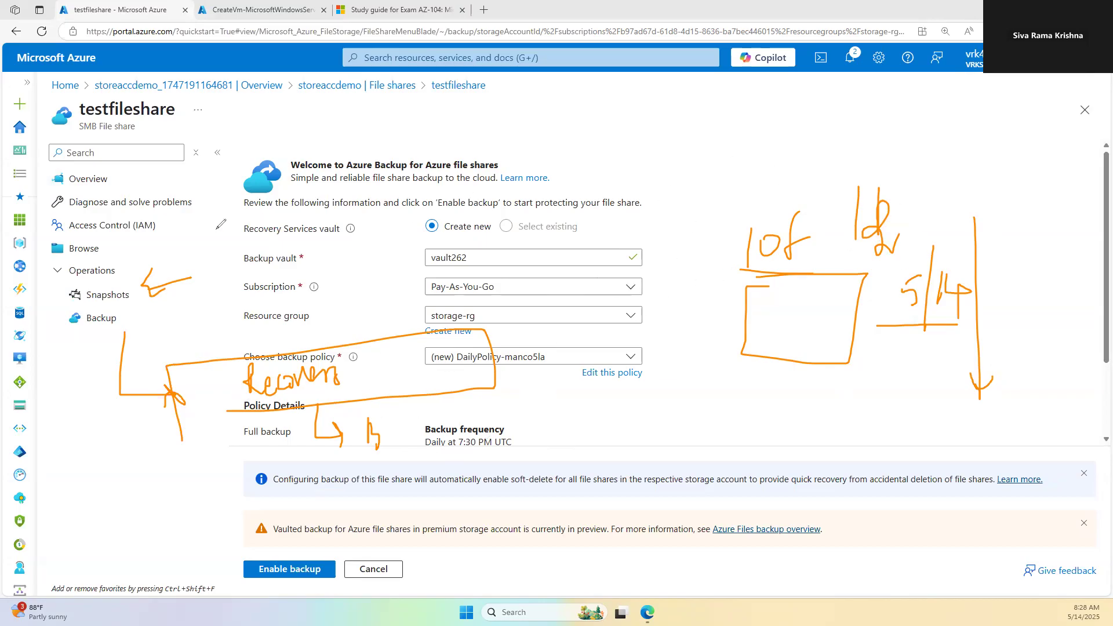
mouse_move(133, 316)
left_mouse_down()
mouse_move(161, 316)
mouse_move(156, 340)
left_mouse_up()
left_click(17, 242)
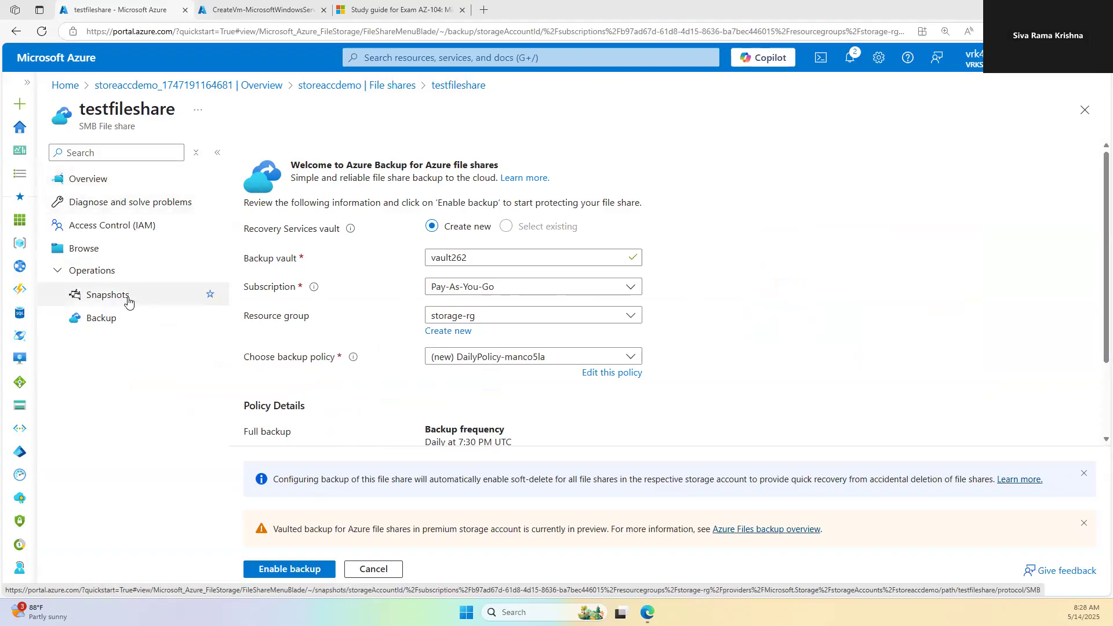
Step: Open the deployed testvm from its deployment and copy its public IP 4.213.138.137
left_click(107, 180)
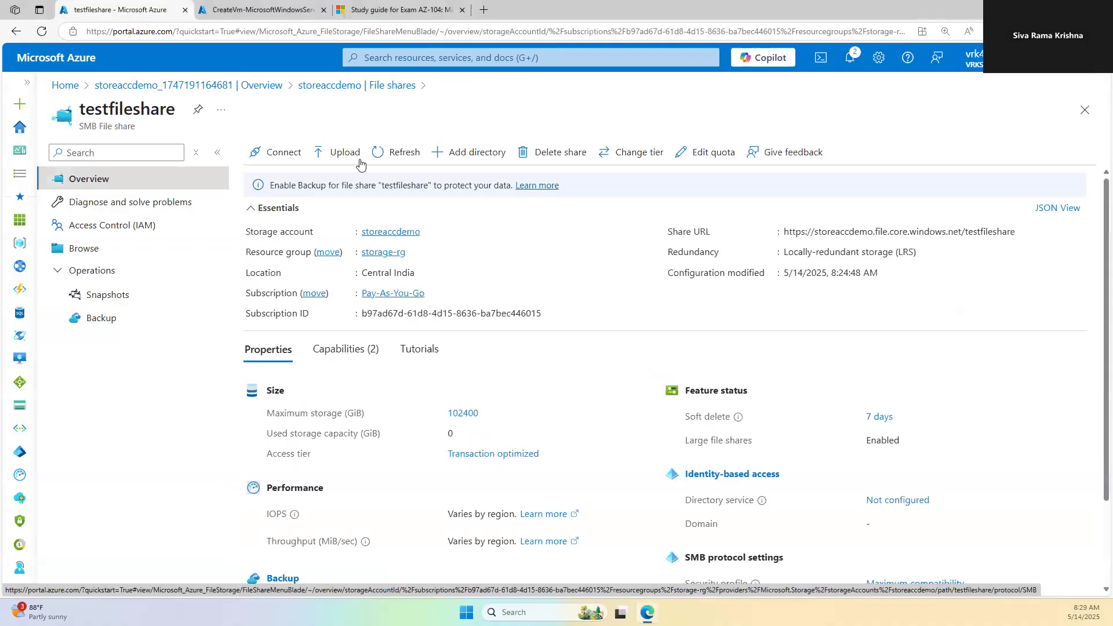
left_click(256, 8)
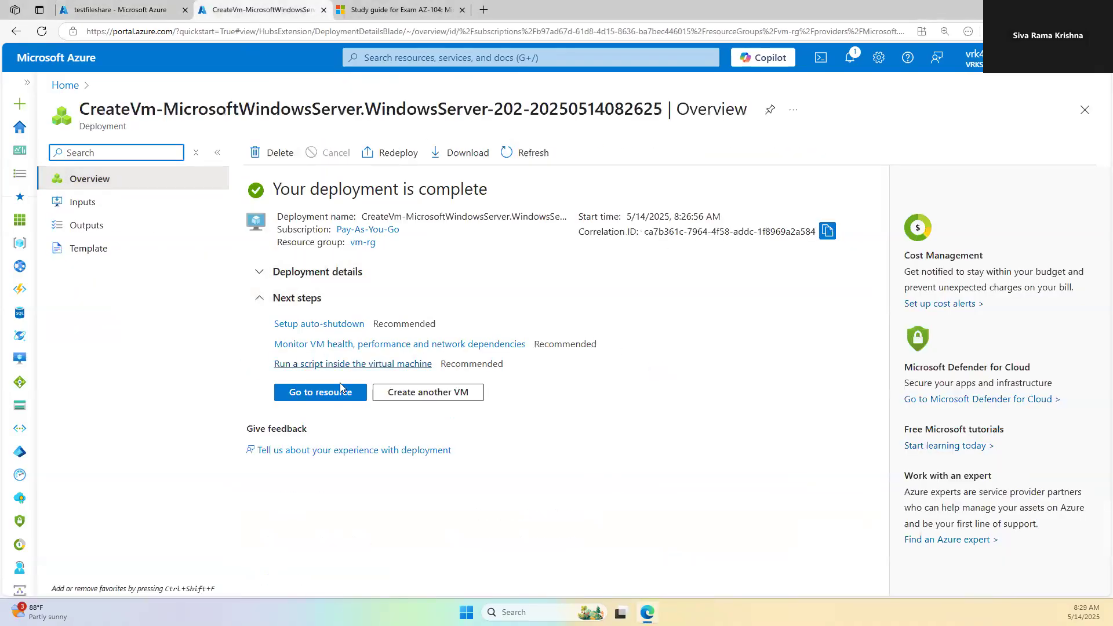
left_click(302, 393)
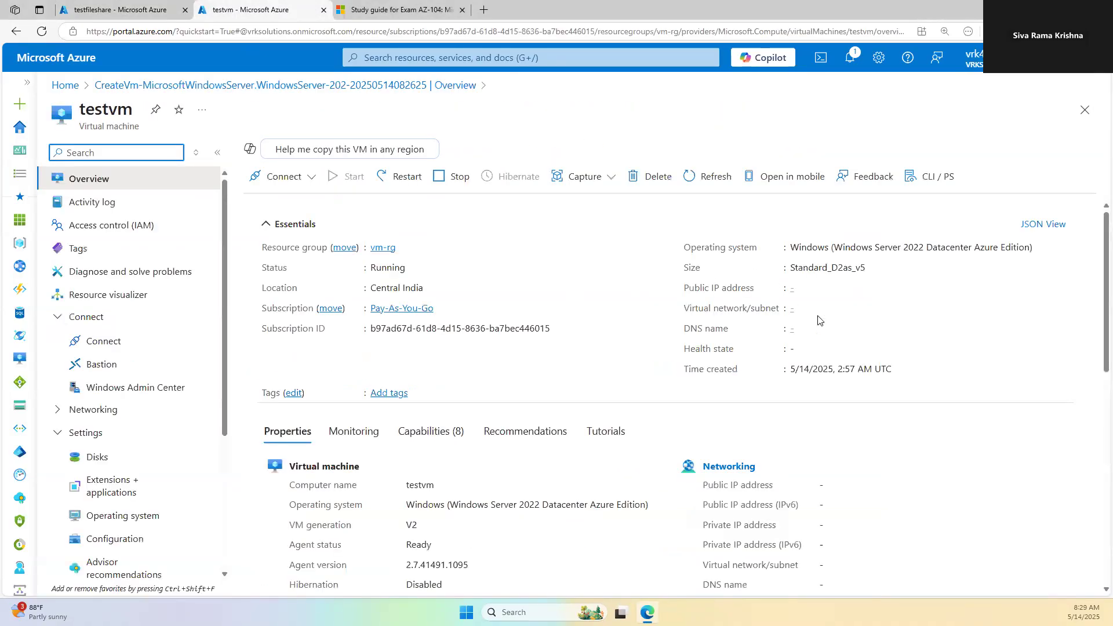
left_click(856, 288)
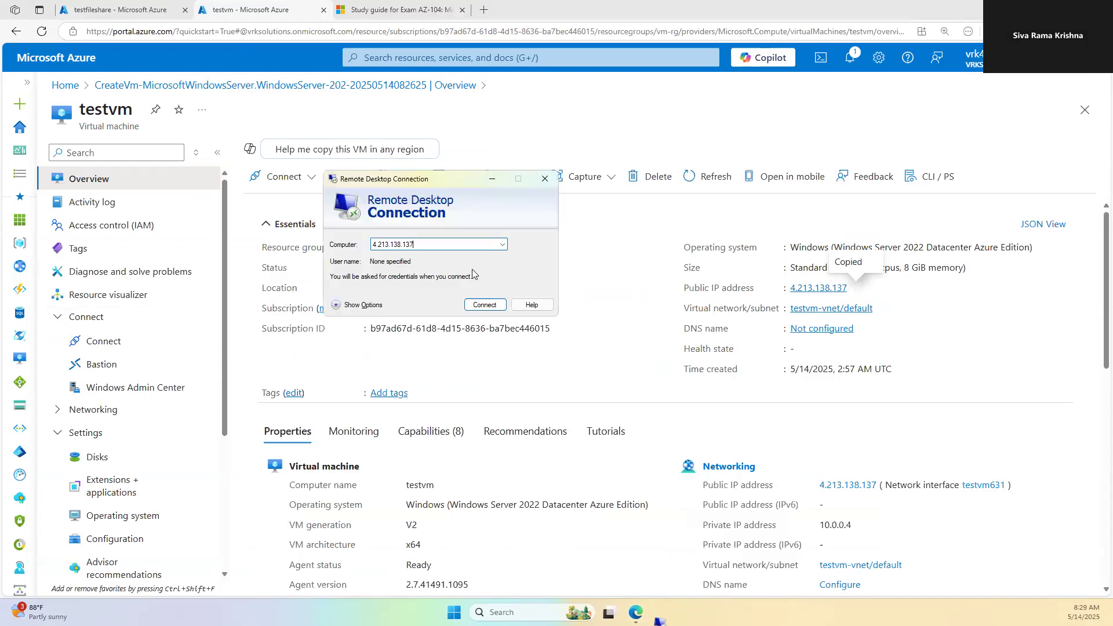
Step: Connect to 4.213.138.137 with a different account's user name and password, accepting the certificate warning
left_click(486, 305)
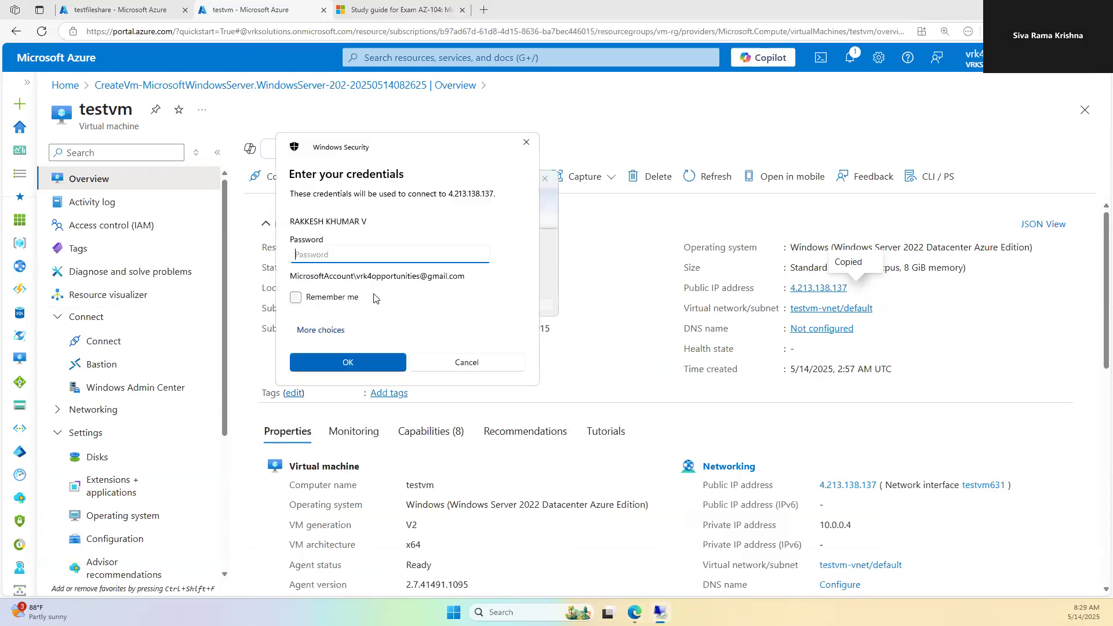
left_click(316, 329)
left_click(347, 392)
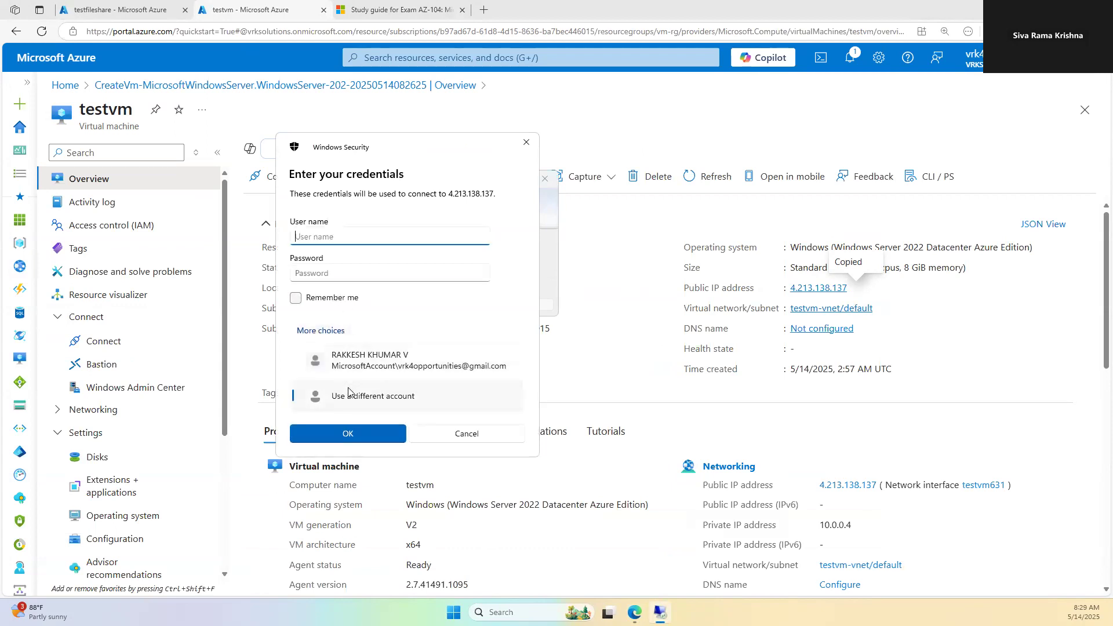
type("trainer")
key("Tab")
type("P")
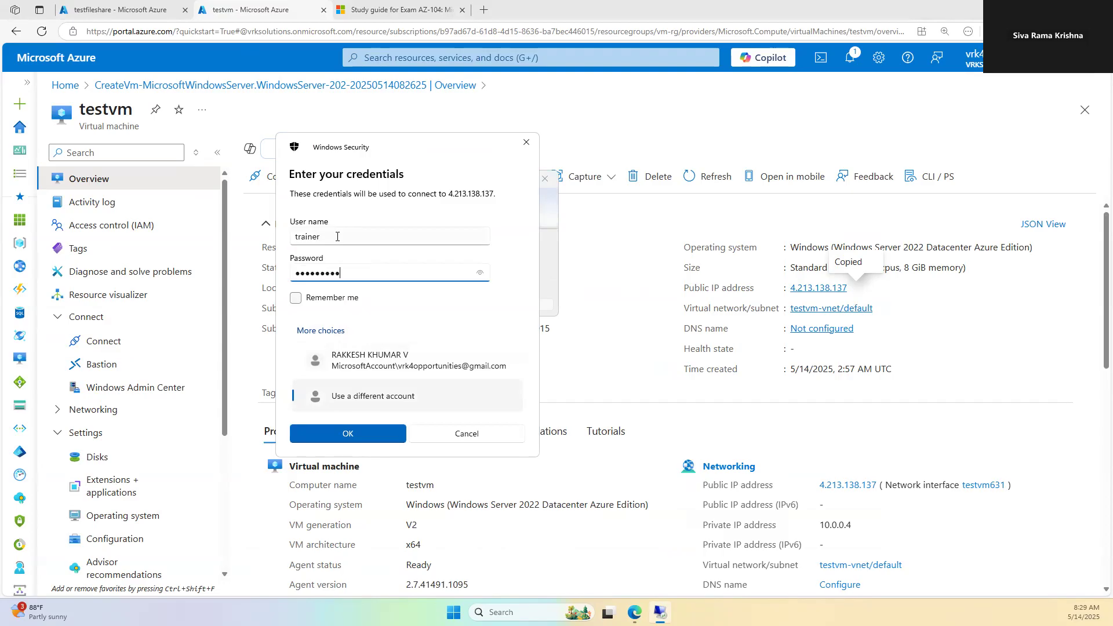
left_click(355, 430)
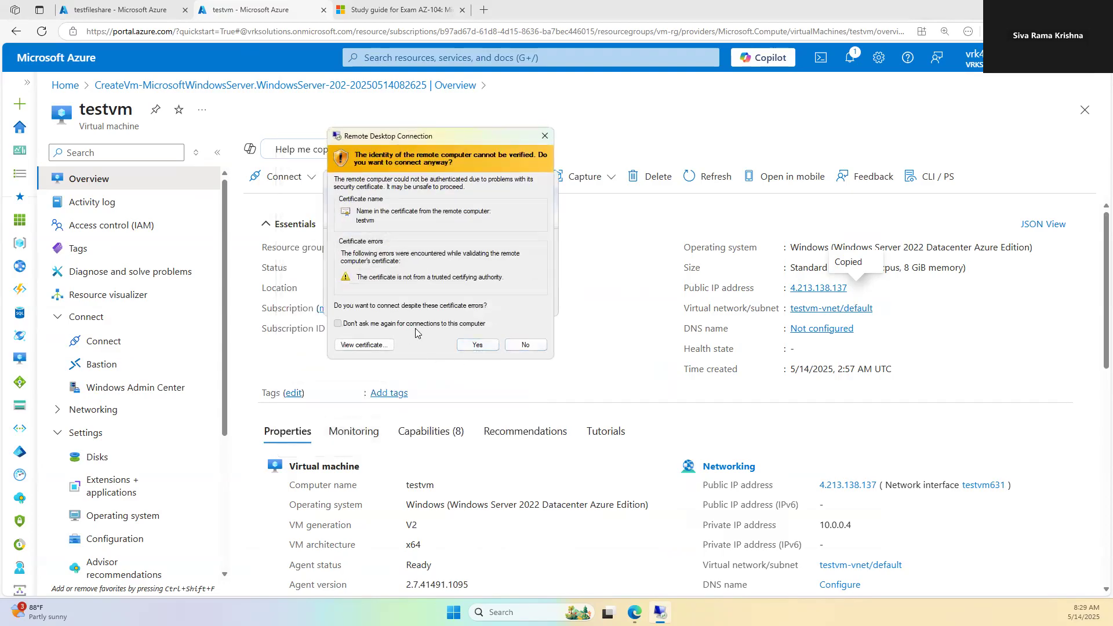
left_click(477, 345)
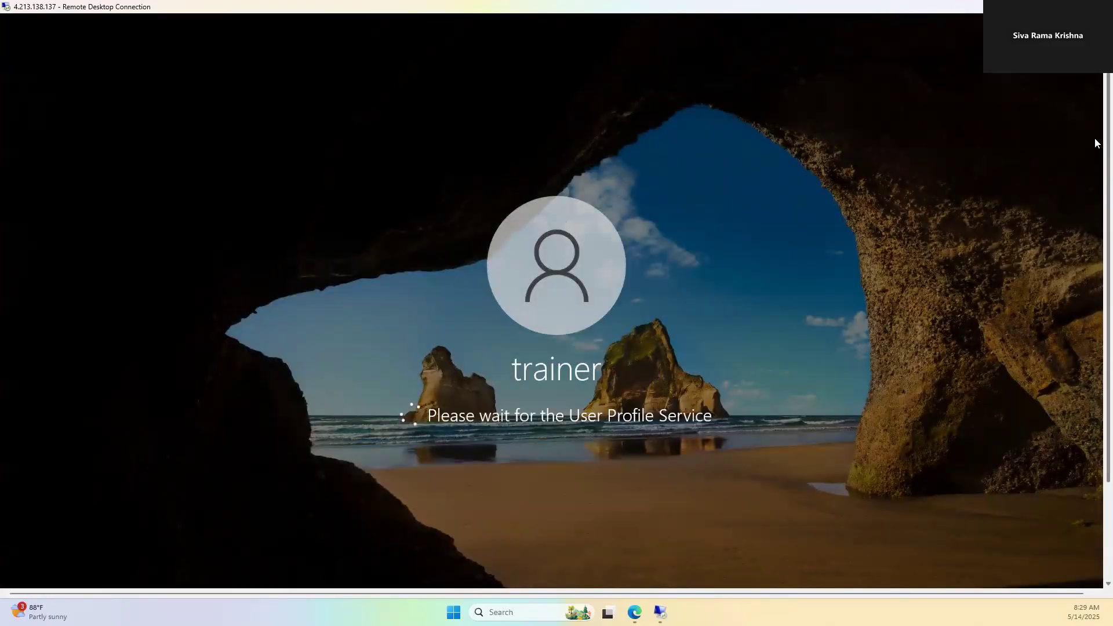
left_click_drag(1095, 139, 1094, 349)
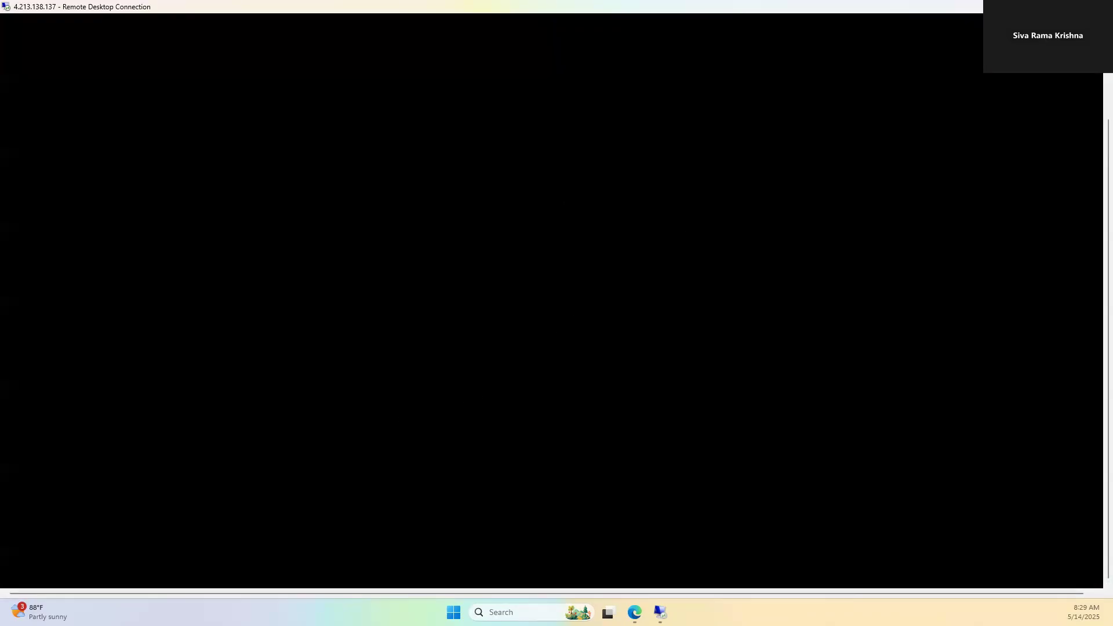
key("alt+Tab")
Step: Copy testfileshare's Windows PowerShell mount script from the Connect panel and return to the remote session
left_click(144, 9)
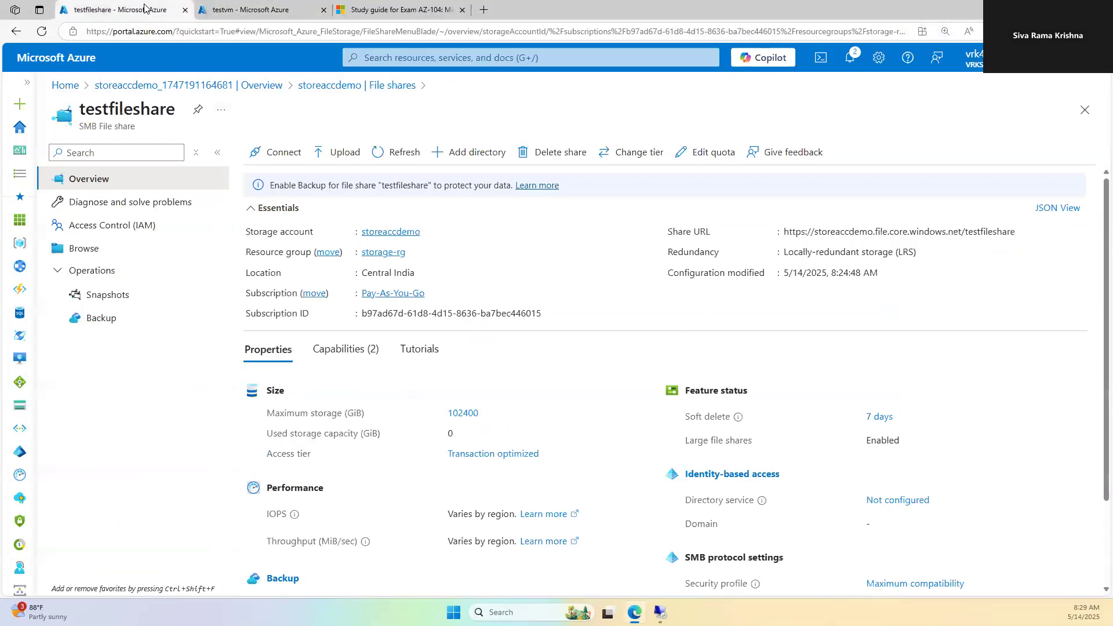
left_click(272, 160)
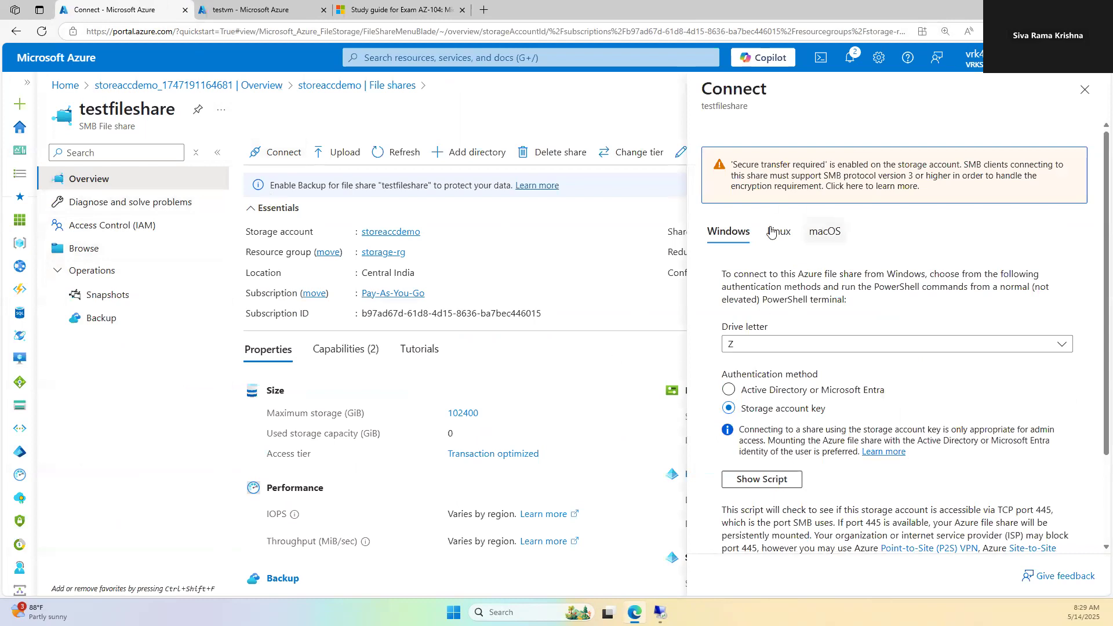
scroll(773, 365, "down", 2)
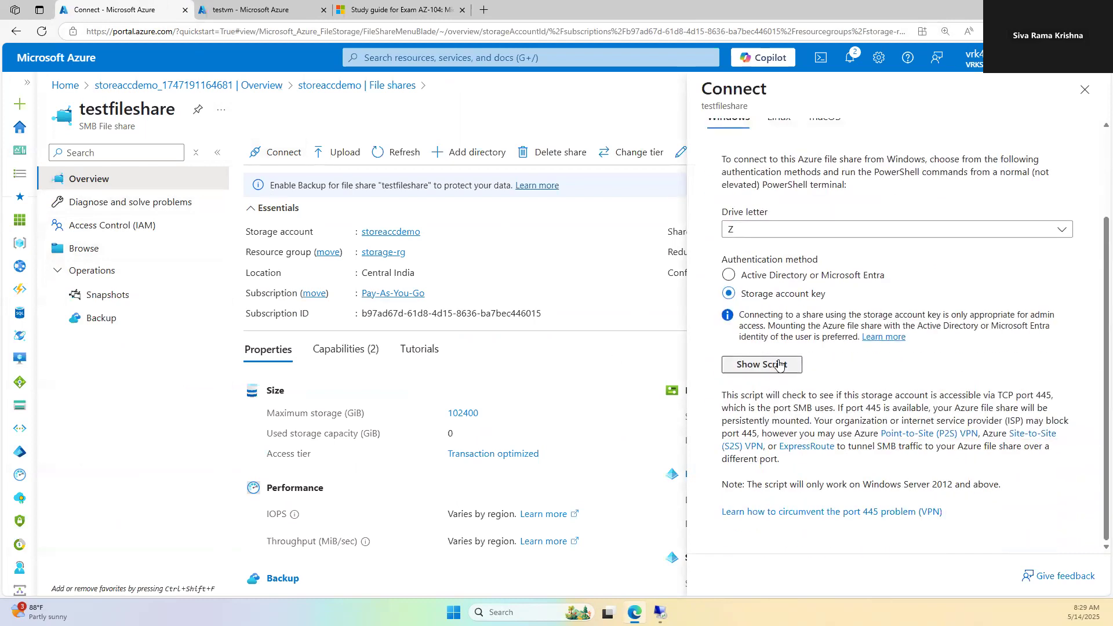
left_click(779, 364)
scroll(1071, 540, "down", 4)
left_click(1065, 366)
left_click(659, 612)
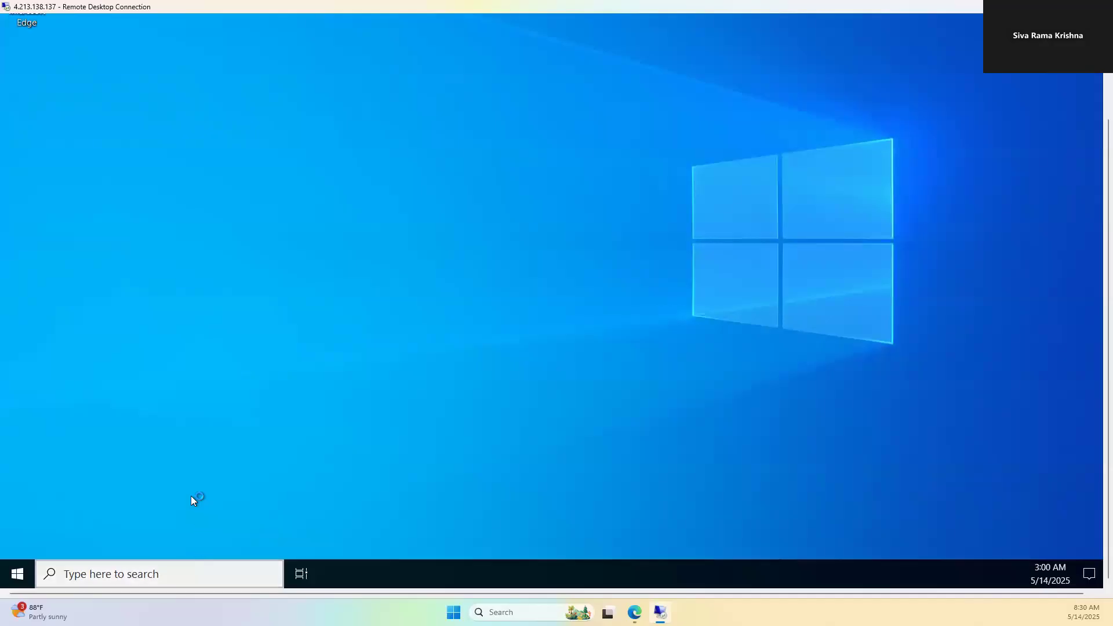
Step: Decline network discovery on the server and launch Windows PowerShell as administrator
left_click(174, 577)
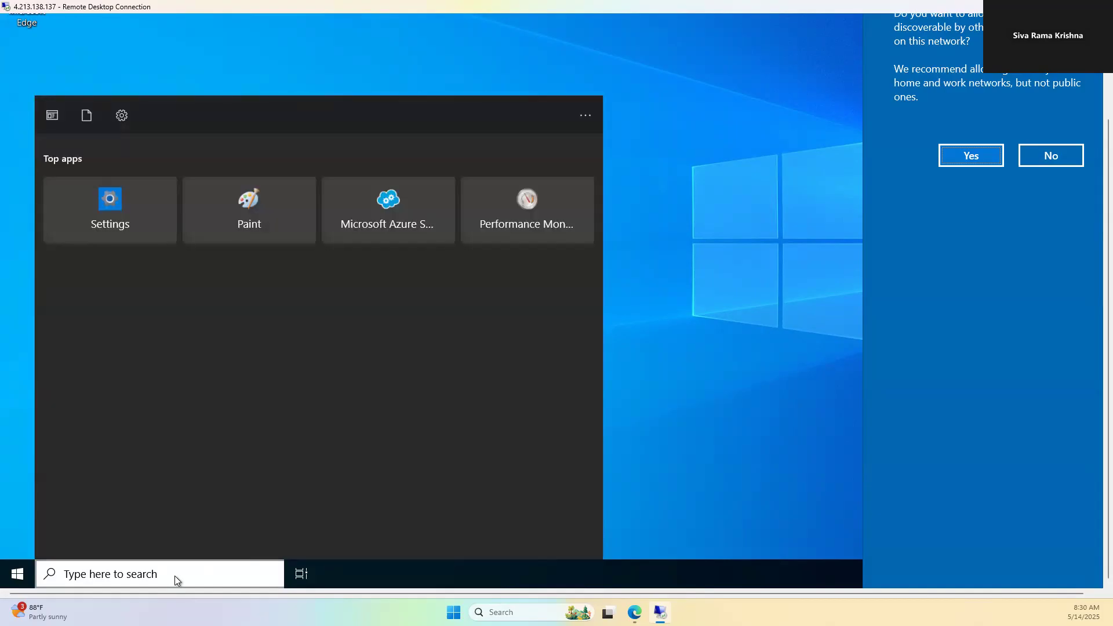
left_click(1055, 161)
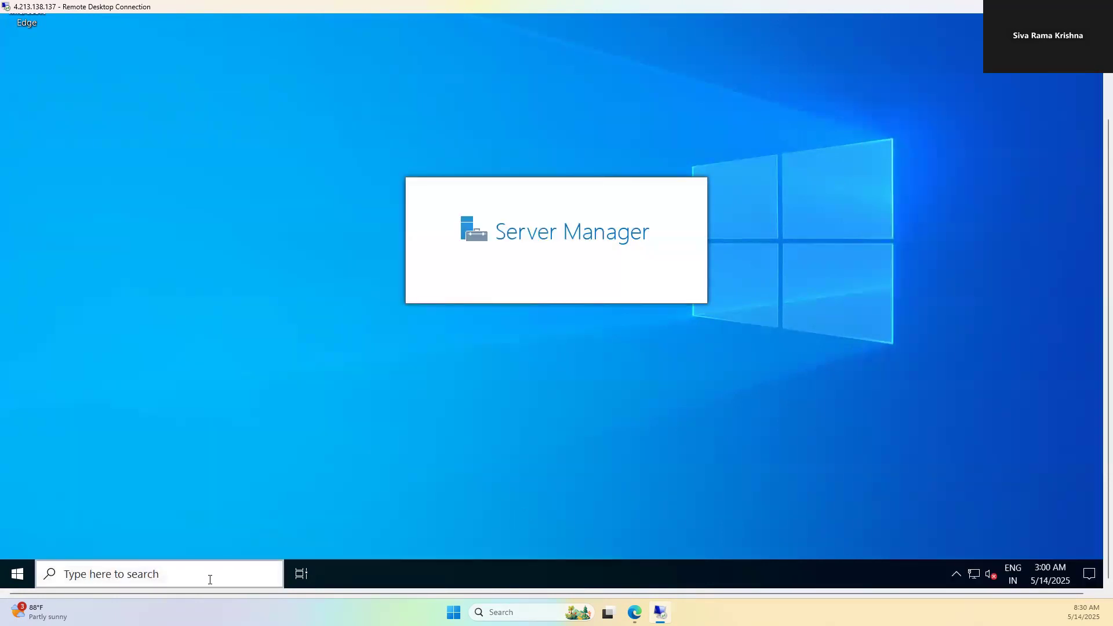
left_click(209, 579)
type("powe")
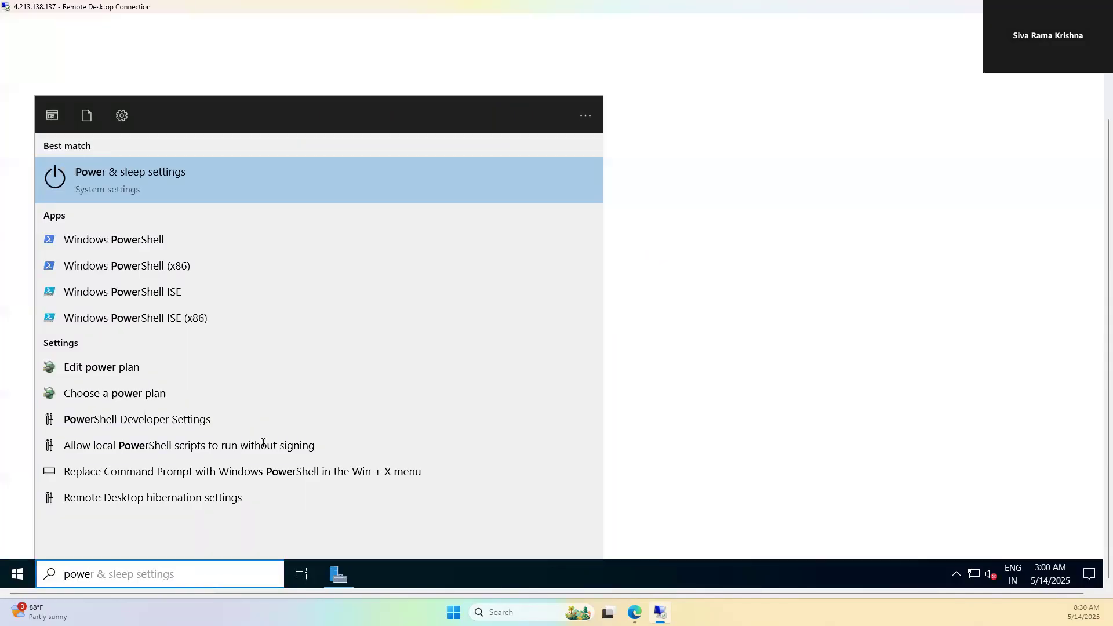
left_click(121, 240)
right_click(136, 237)
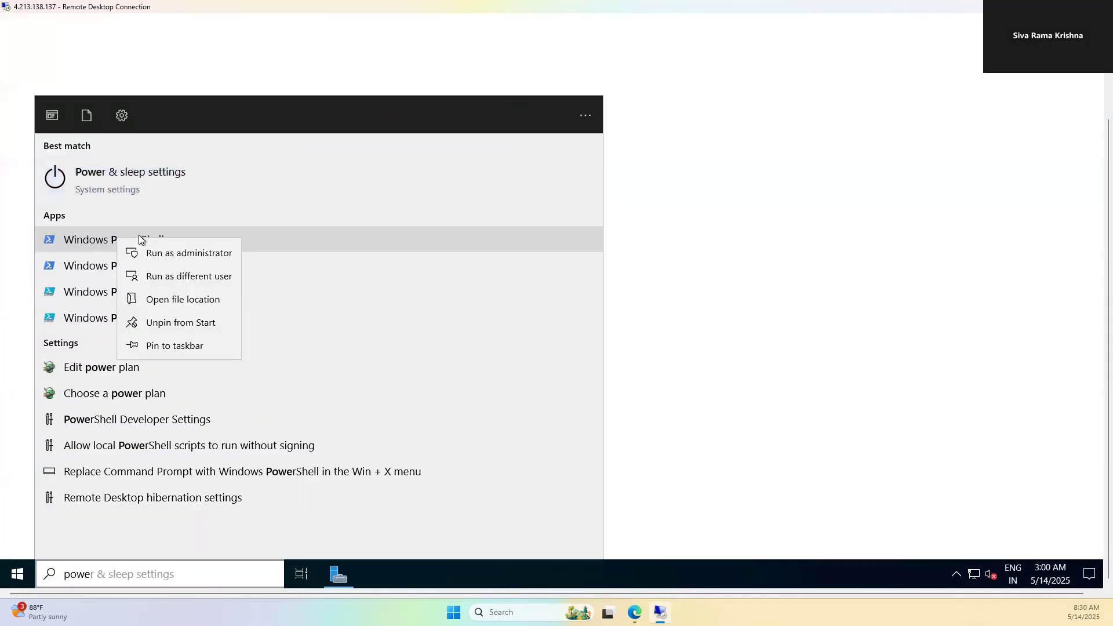
left_click(192, 252)
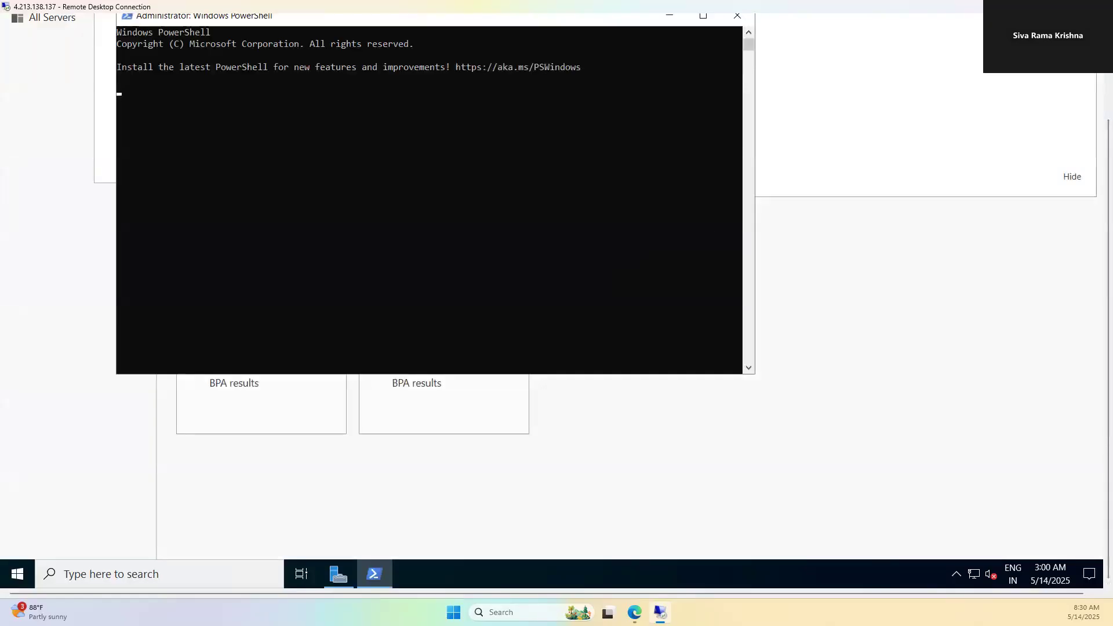
Step: Close Server Manager and paste the file-share mount script into the admin PowerShell
left_click(1069, 181)
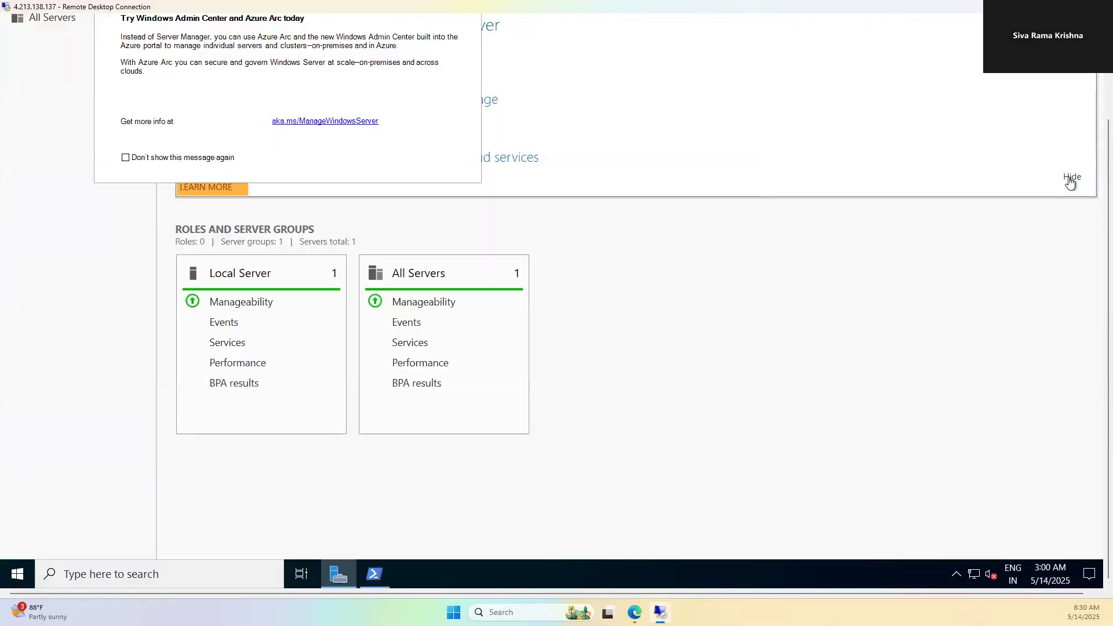
left_click(1069, 181)
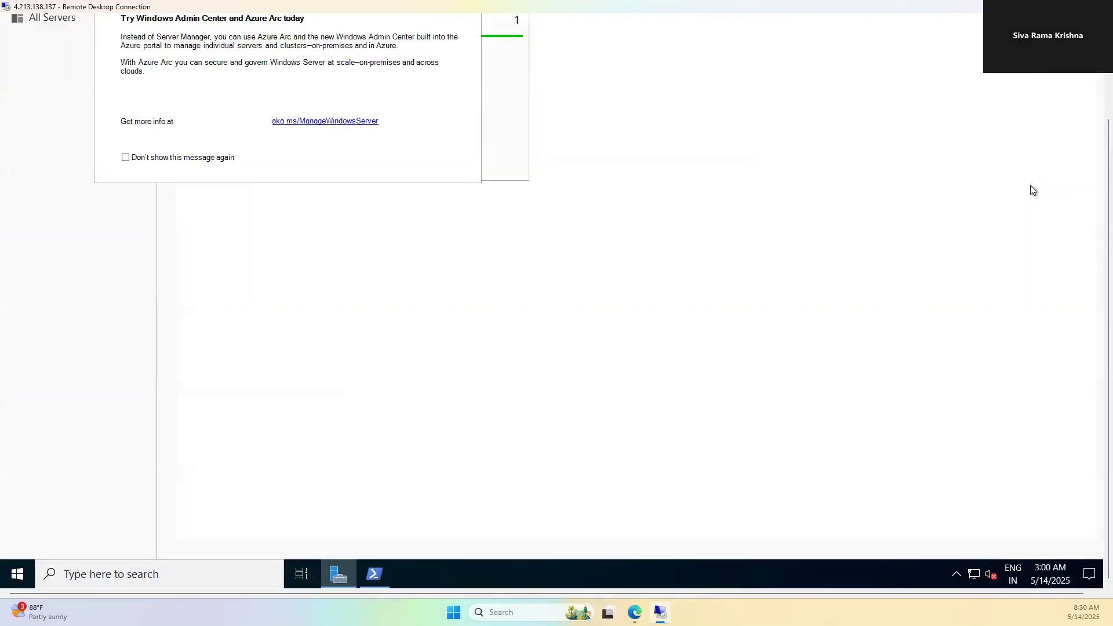
left_click(1108, 65)
left_click(1095, 22)
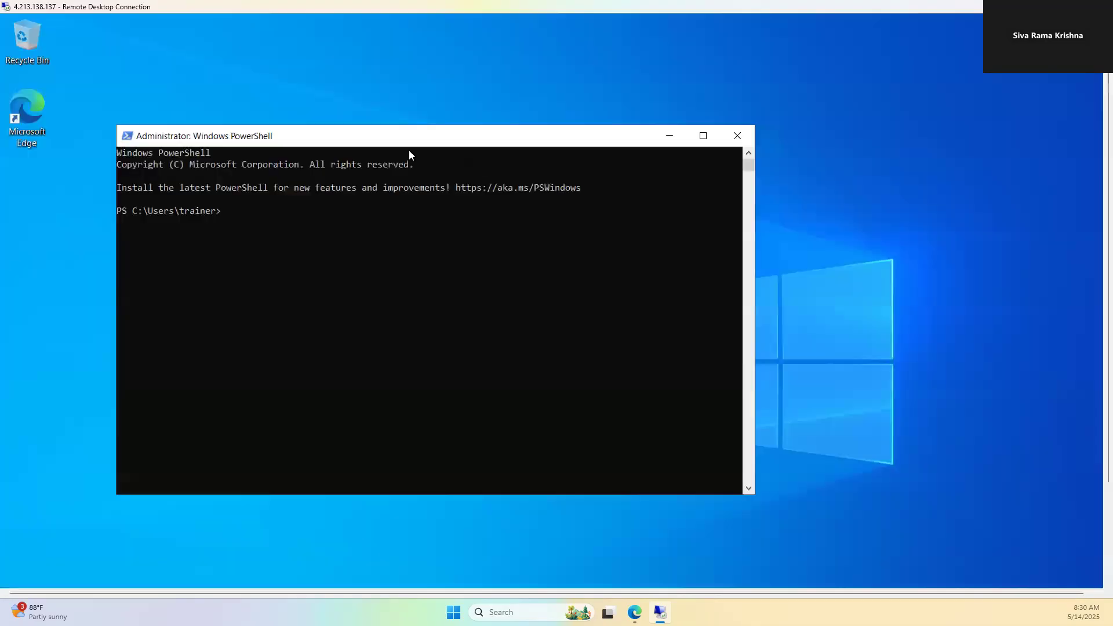
left_click(380, 243)
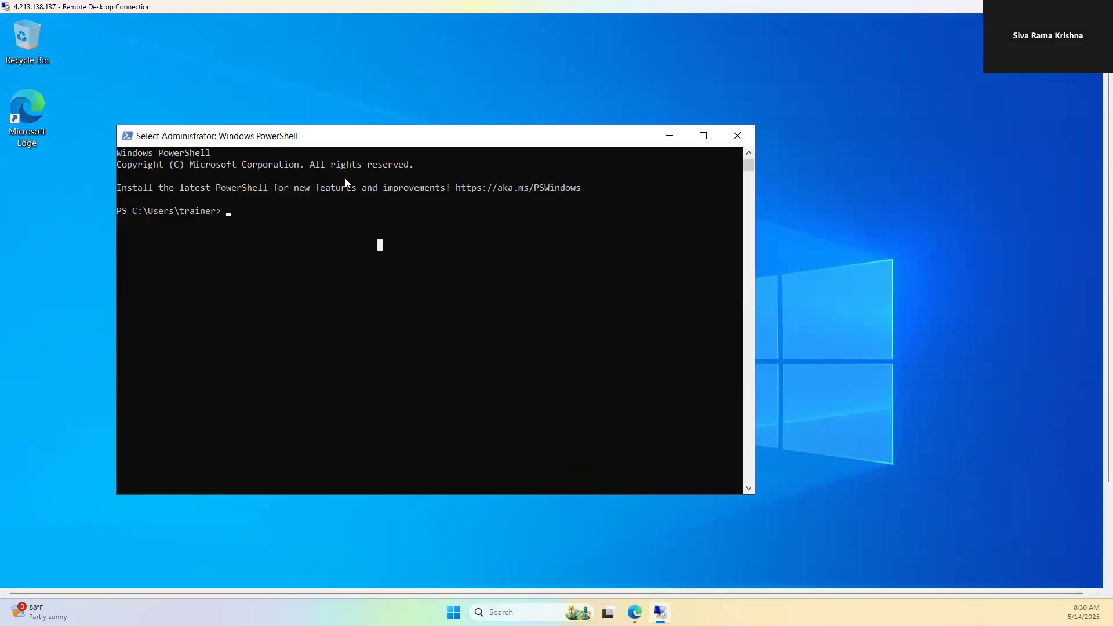
key("ctrl+v")
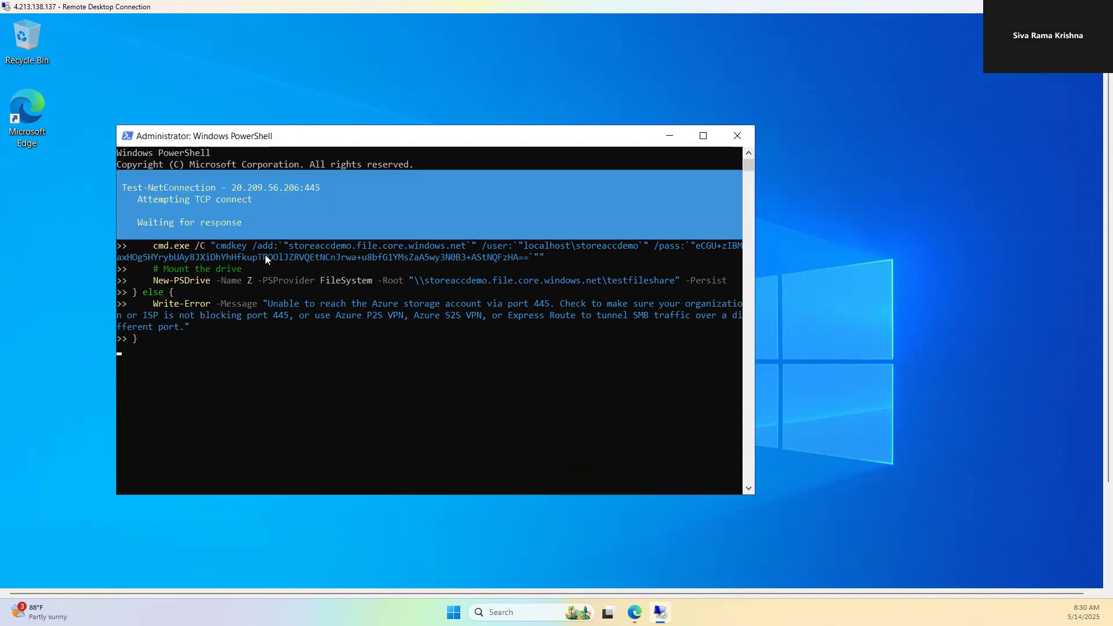
left_click(634, 612)
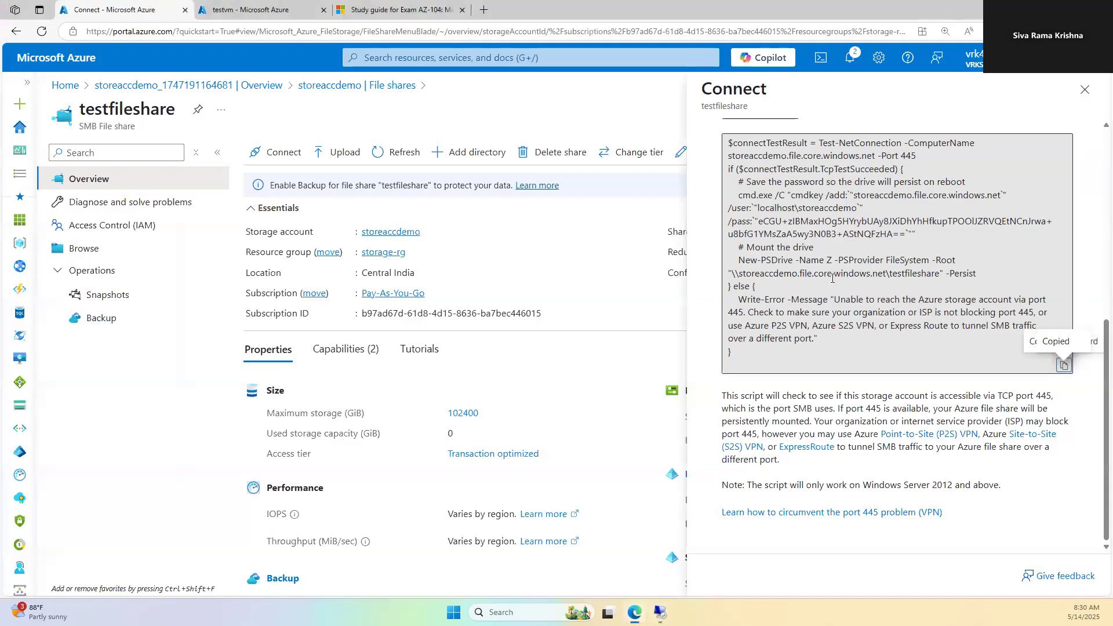
Step: Highlight the storage account name, file.core.windows.net domain and access key in the connect script
triple_click(857, 196)
left_click(891, 196)
left_click_drag(909, 196, 856, 197)
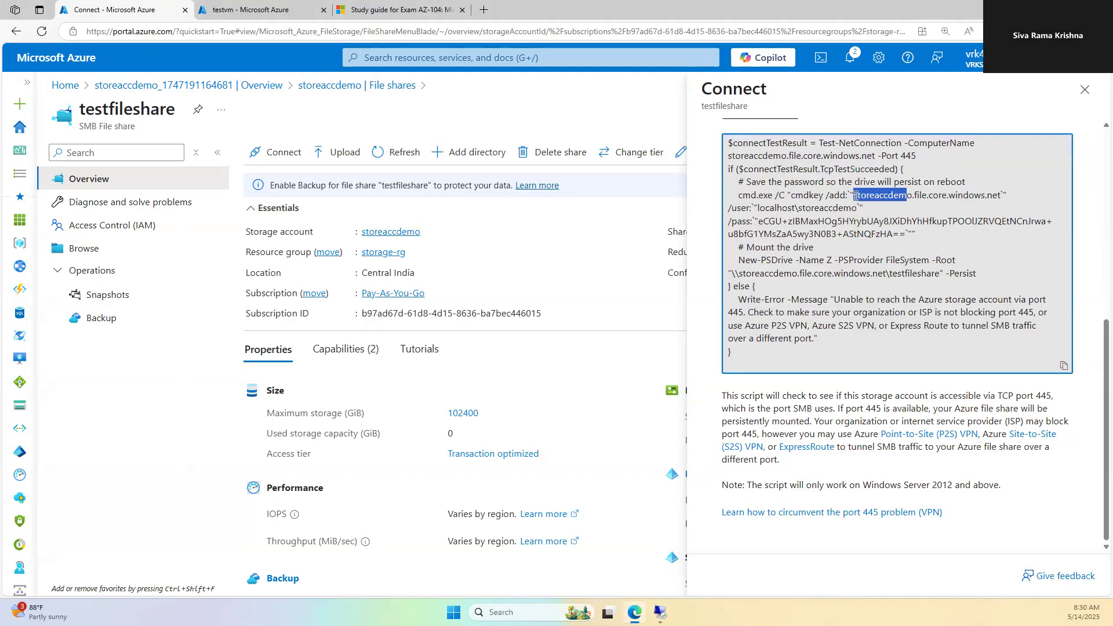
left_click(915, 198)
left_click_drag(951, 197, 998, 195)
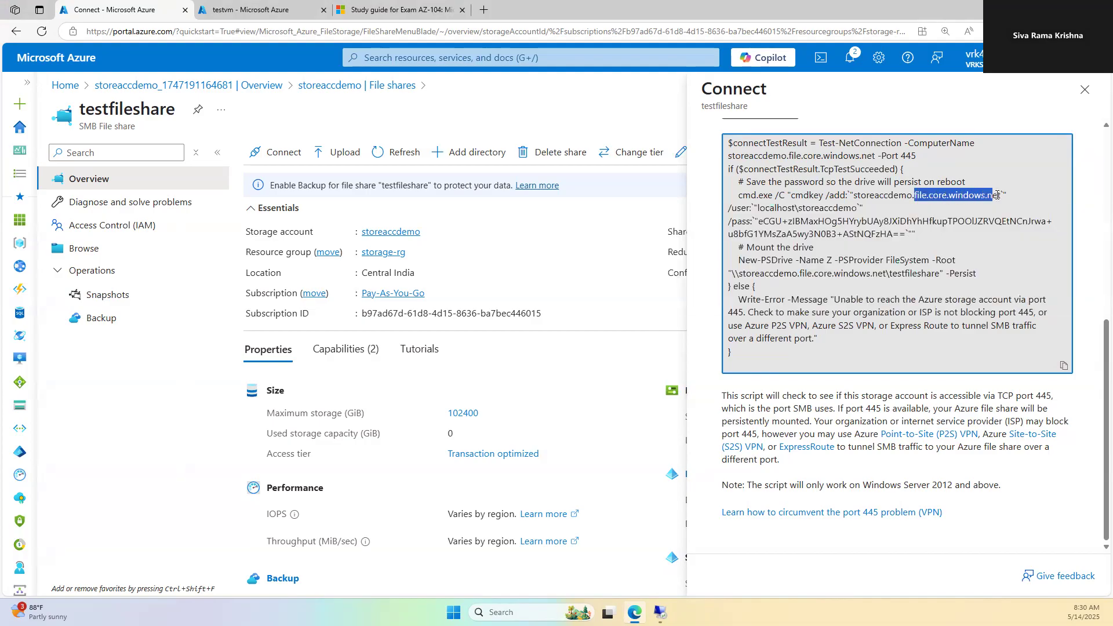
left_click(759, 233)
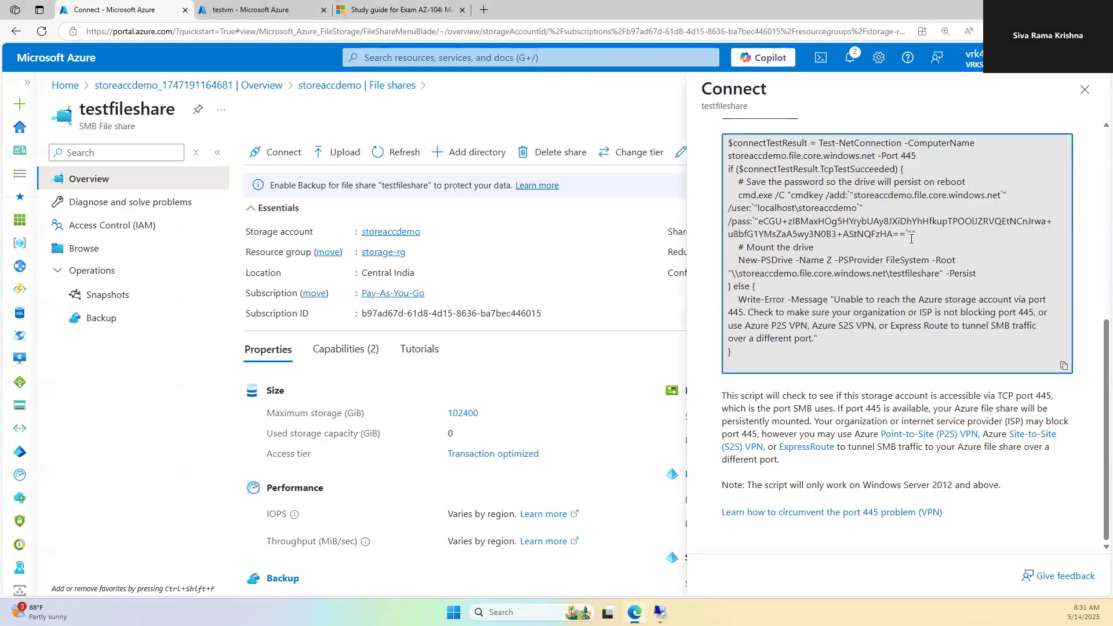
left_click_drag(905, 235, 759, 222)
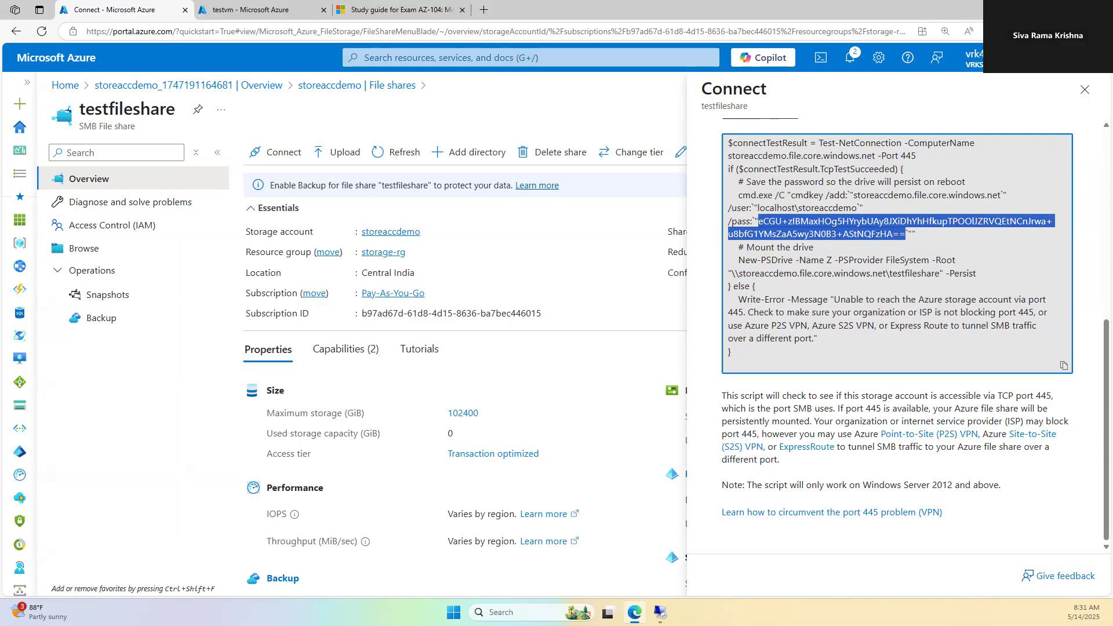
left_click(660, 613)
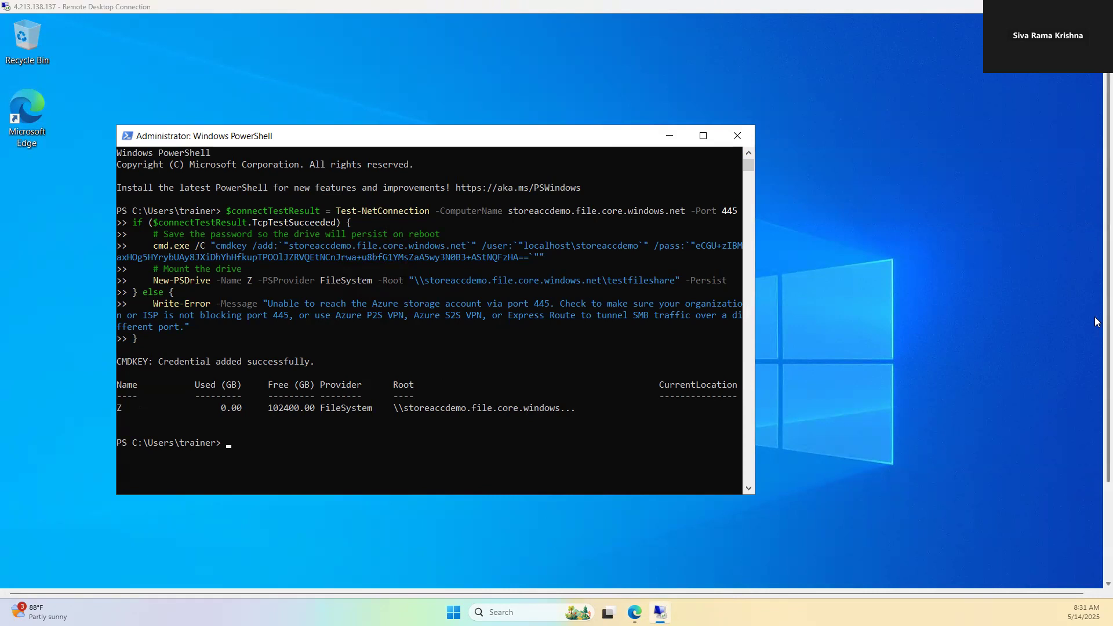
Step: Search 'myc' on the remote machine to open This PC, listing testfileshare under Network locations
scroll(1098, 323, "down", 3)
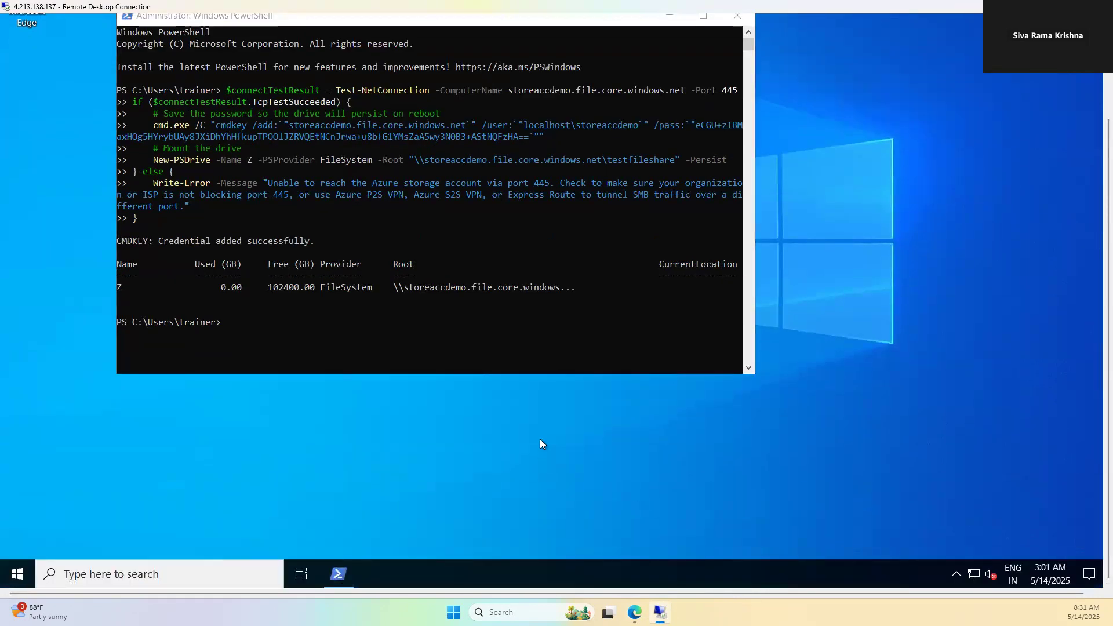
key("super+e")
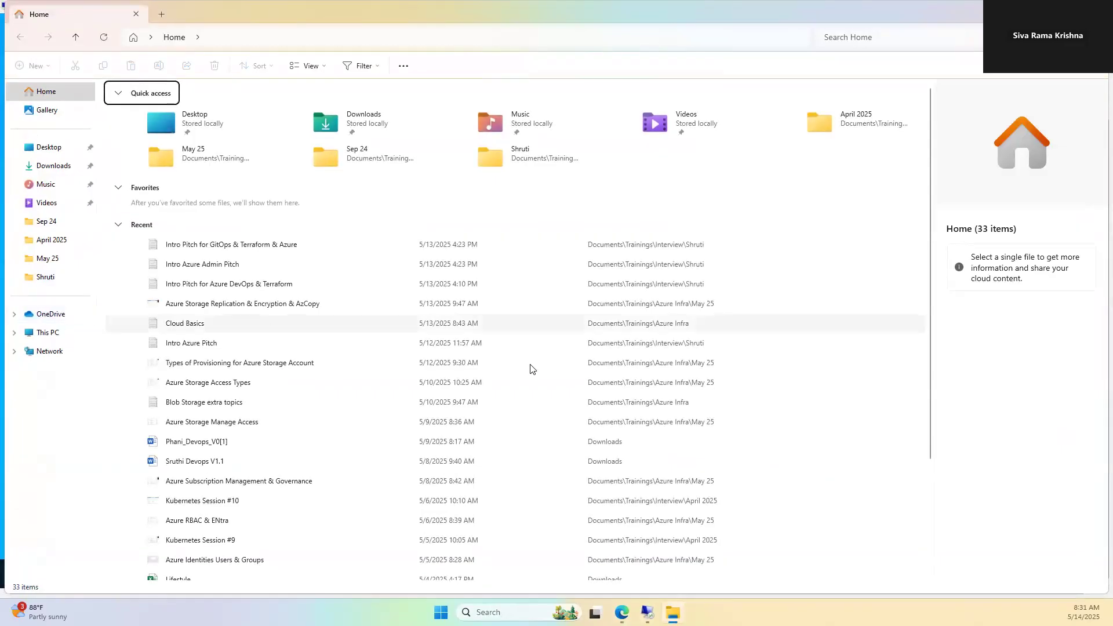
key("alt+Tab")
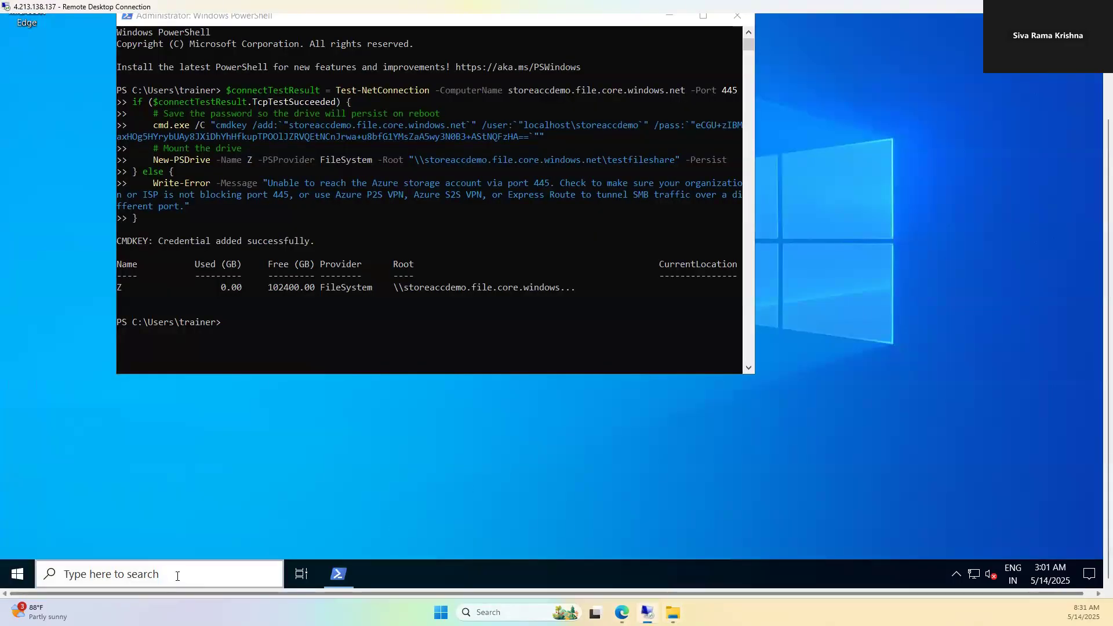
left_click(176, 574)
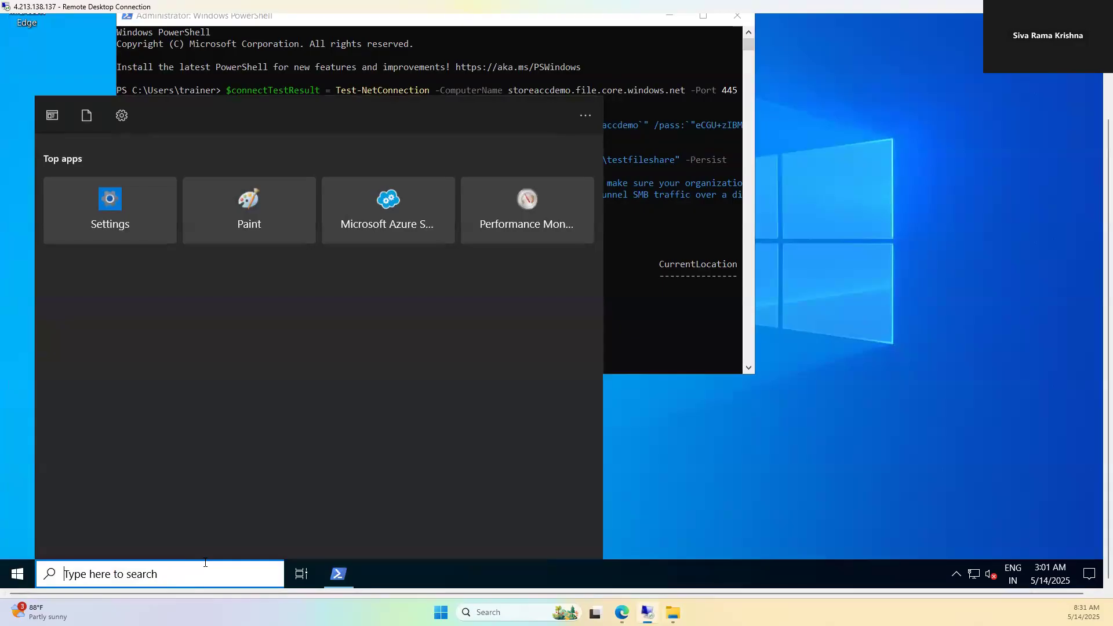
type("myc")
key("Escape")
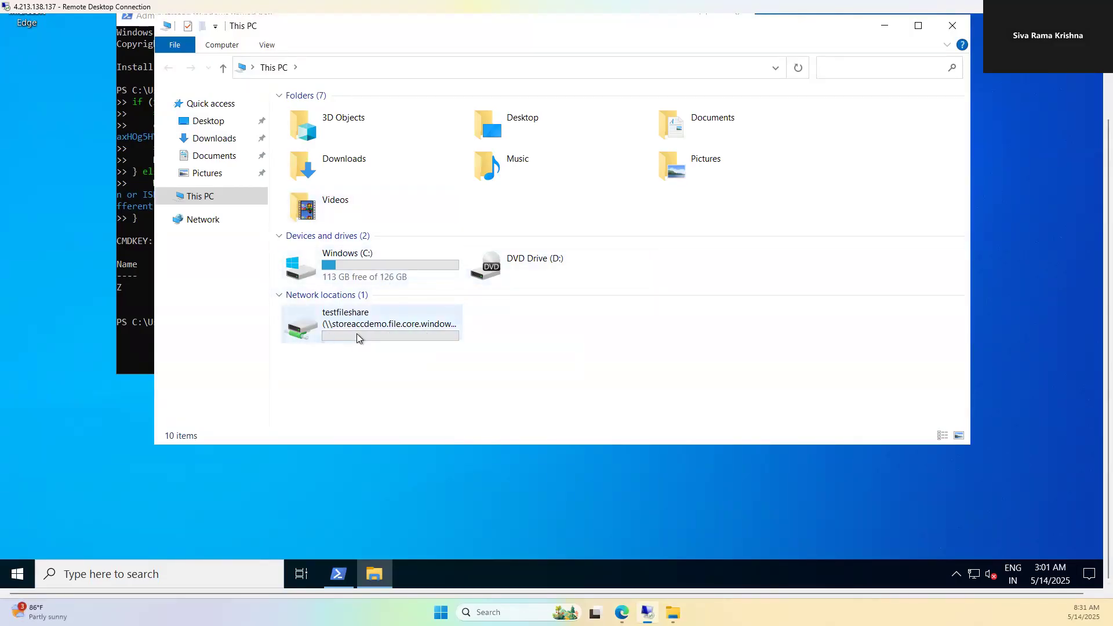
Step: Create a folder with the default name 'New folder' in the testfileshare drive and open it
double_click(388, 331)
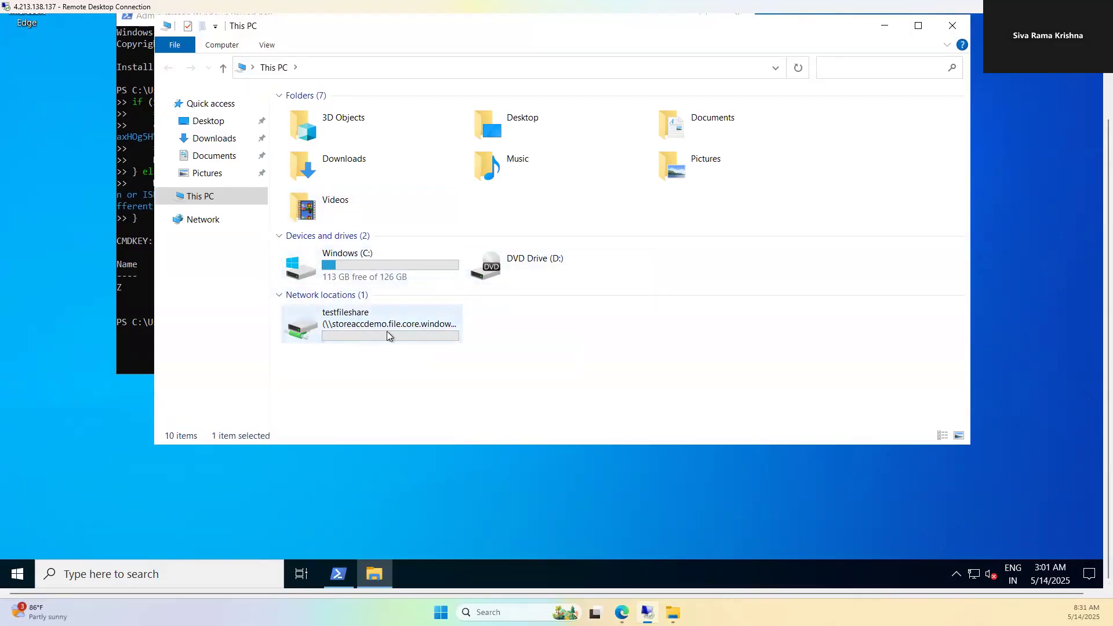
right_click(388, 184)
mouse_move(425, 323)
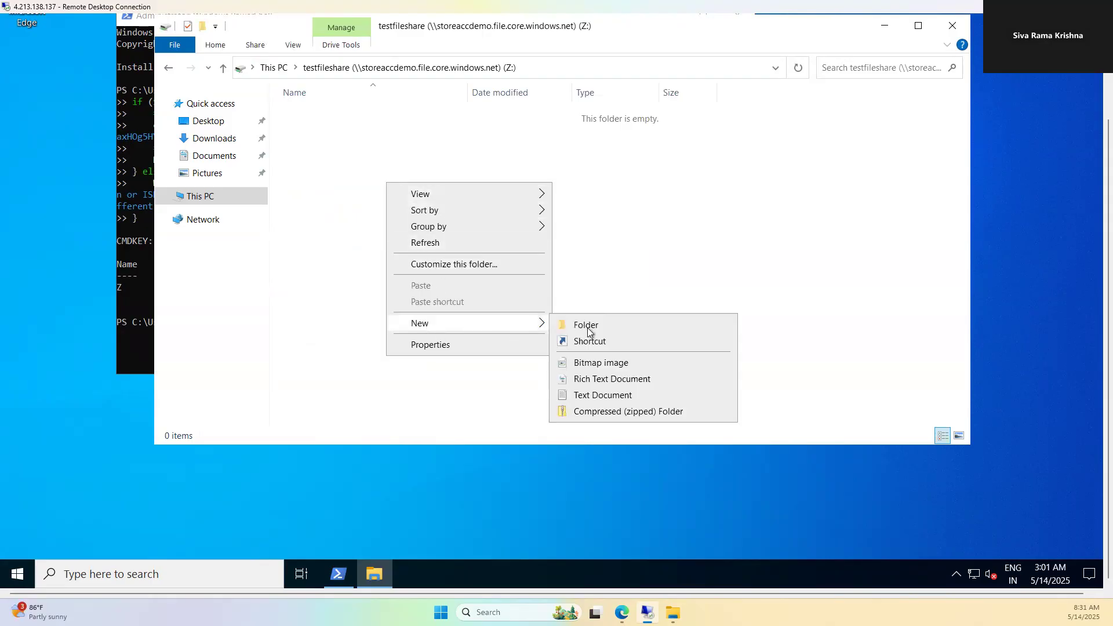
left_click(620, 325)
left_click(429, 114)
double_click(430, 114)
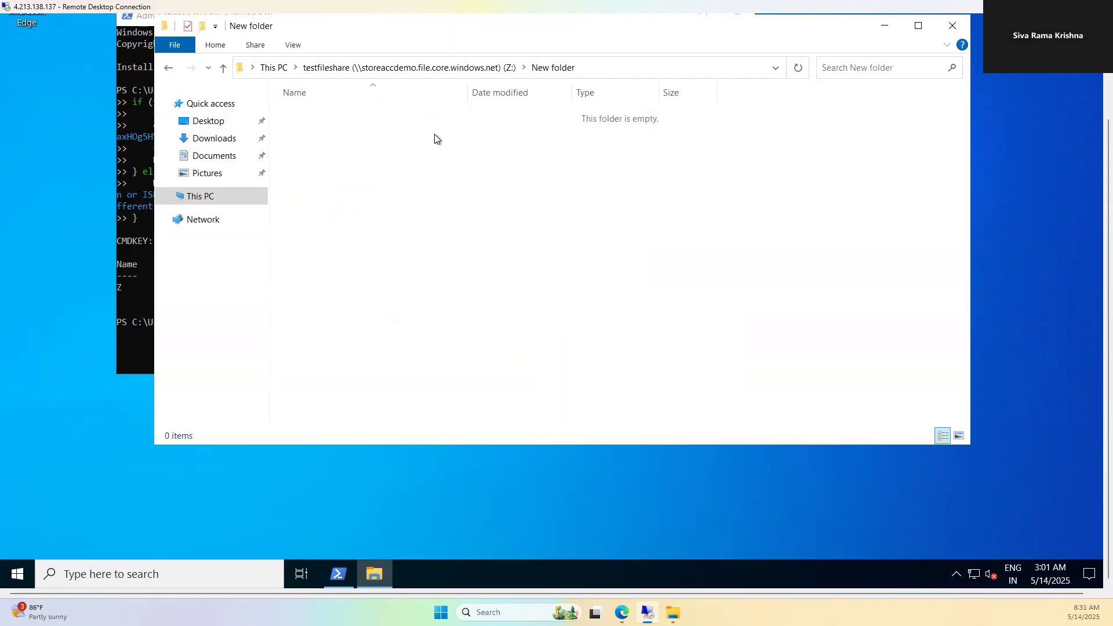
Step: Add a text document named test reading 'created in VM', save it and close the windows
right_click(412, 169)
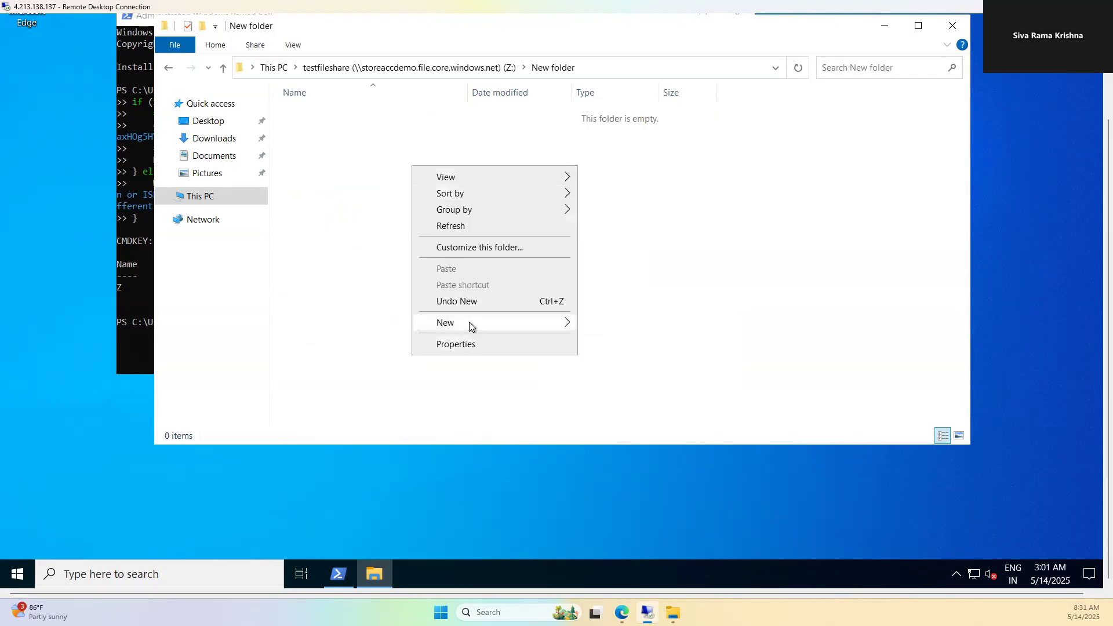
mouse_move(468, 322)
left_click(622, 395)
type("test")
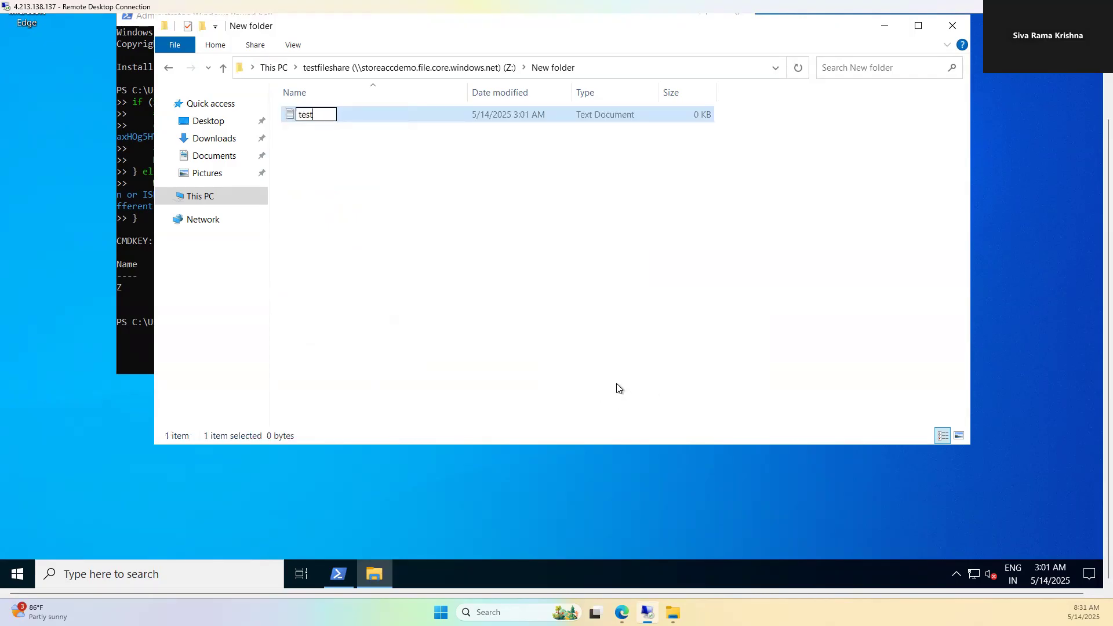
left_click(541, 269)
double_click(374, 114)
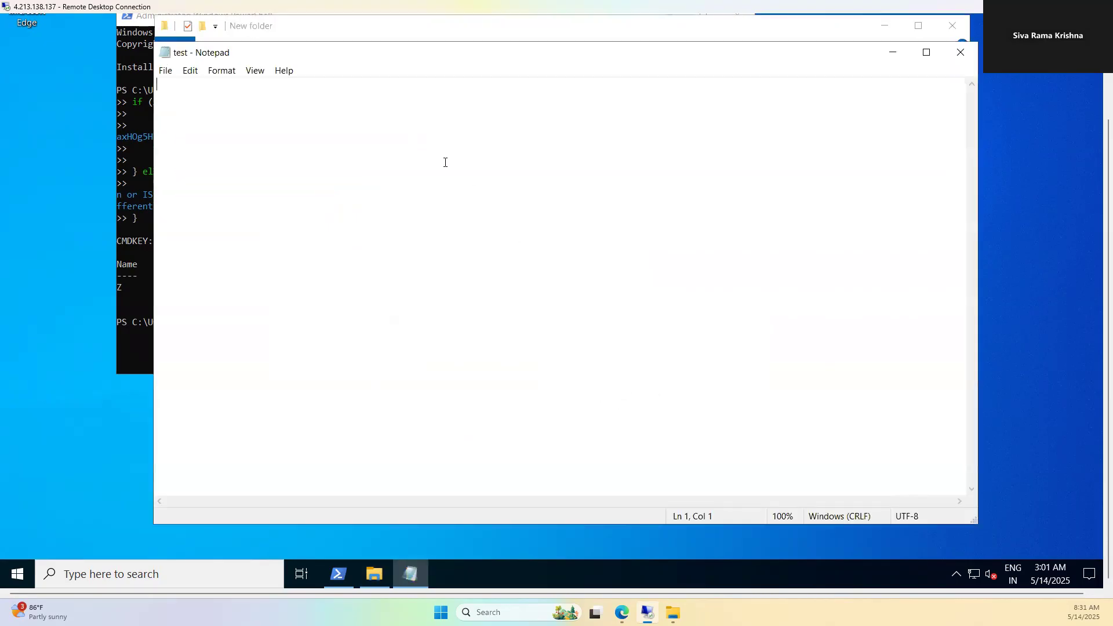
type("created in VM")
key("ctrl+s")
left_click(961, 53)
left_click(953, 26)
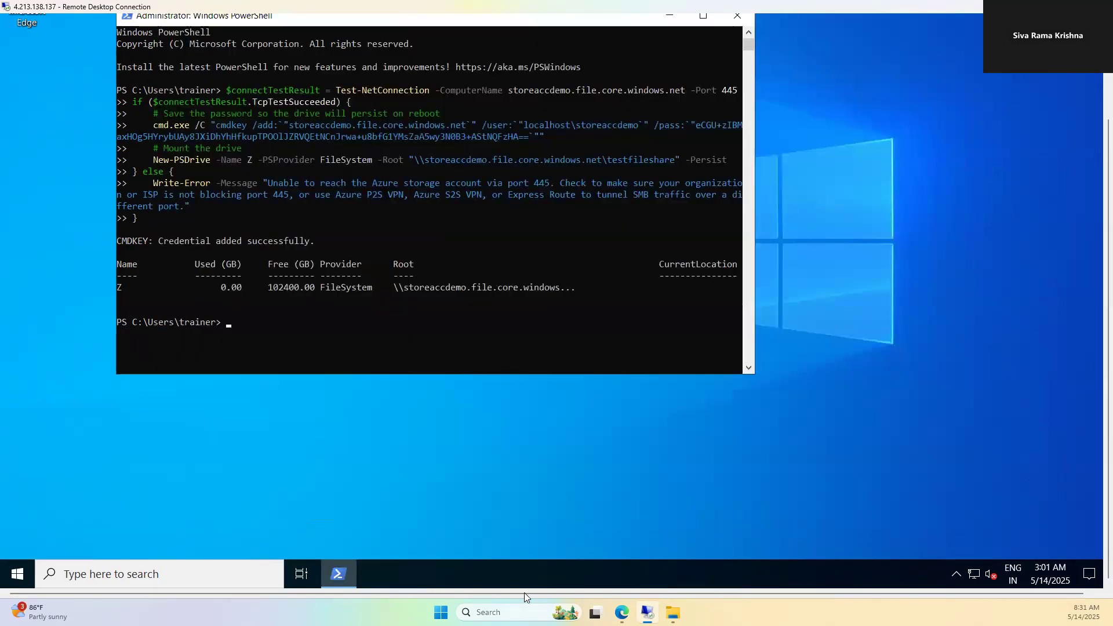
key("super+e")
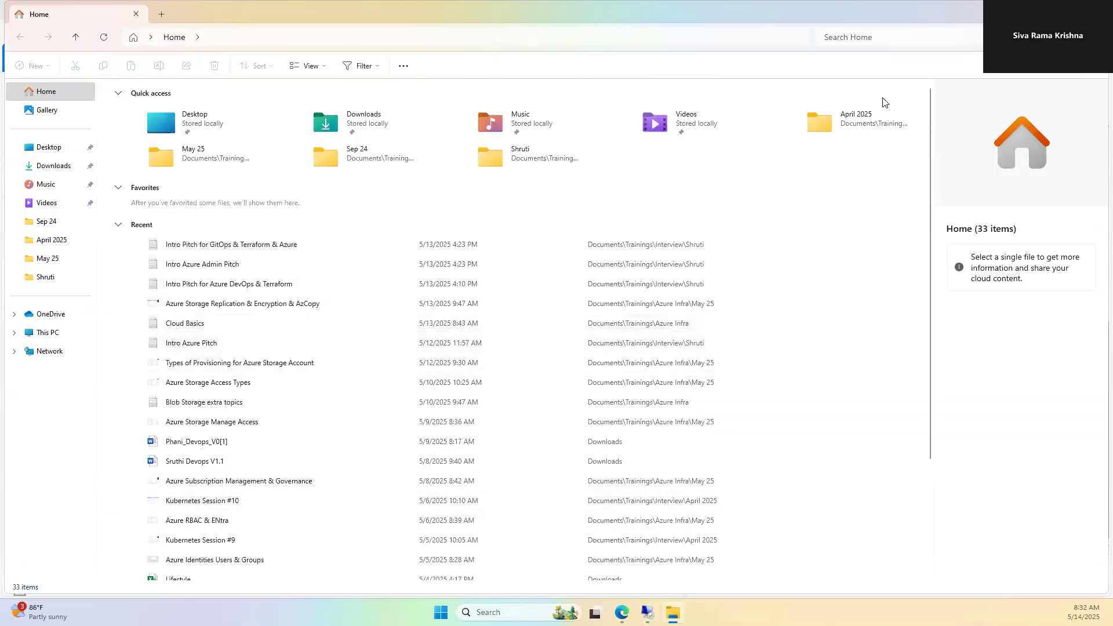
Step: Minimize and then close the local File Explorer window to reveal the Azure portal
left_click(1042, 12)
mouse_move(673, 613)
left_click(724, 513)
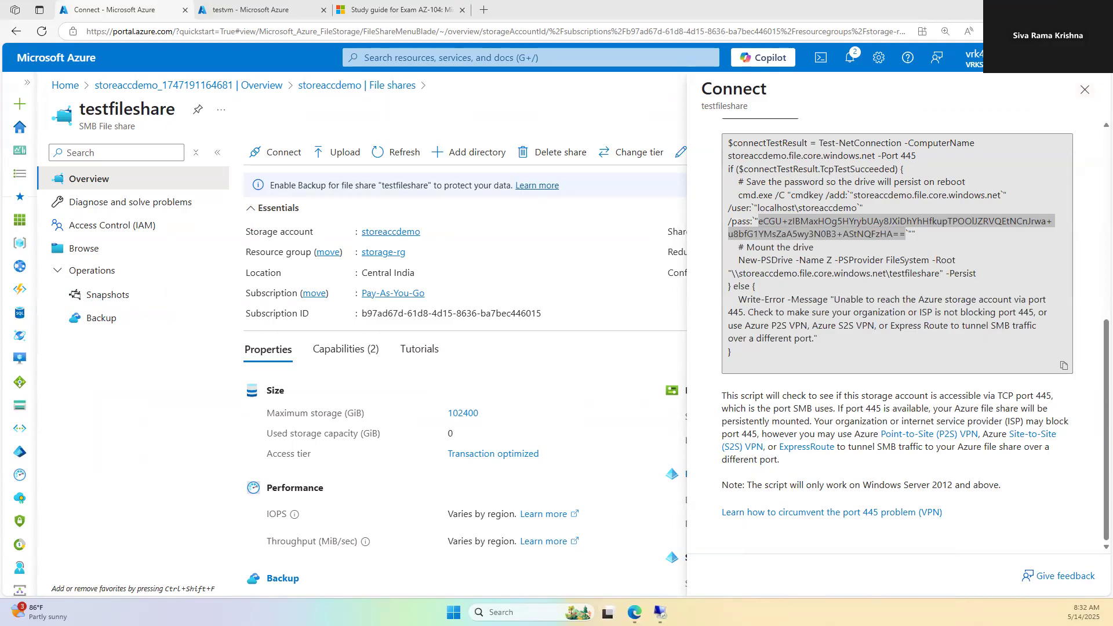
Step: Close File Explorer and the Connect pane to return to testfileshare in the portal
key("super+e")
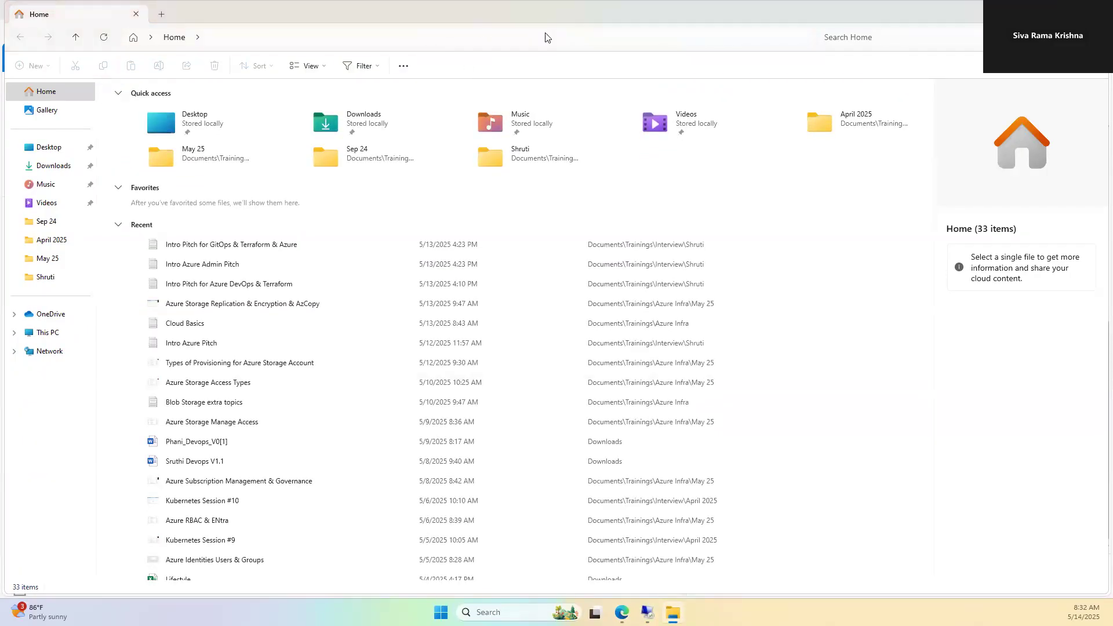
left_click(1095, 10)
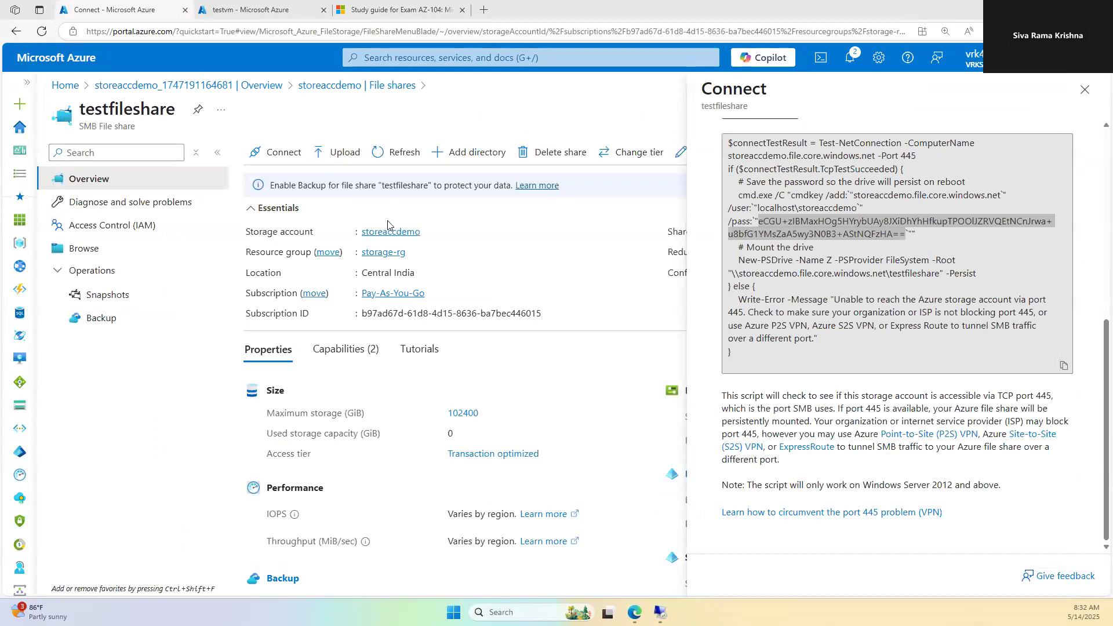
left_click(1028, 123)
key("Escape")
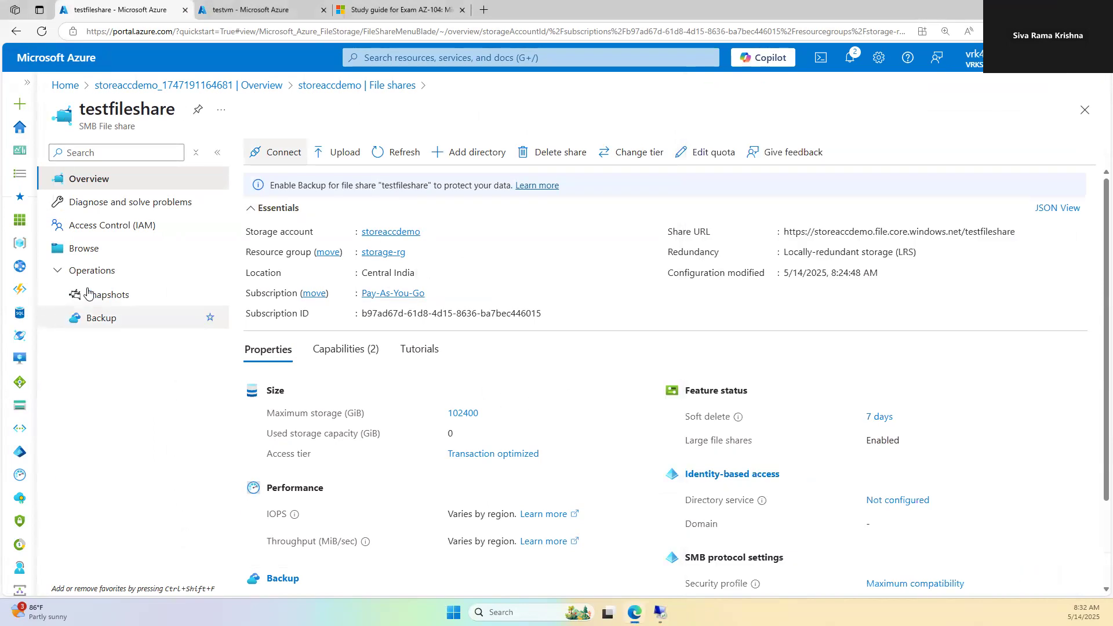
Step: Browse testfileshare's New folder and download test.txt from its properties
left_click(87, 248)
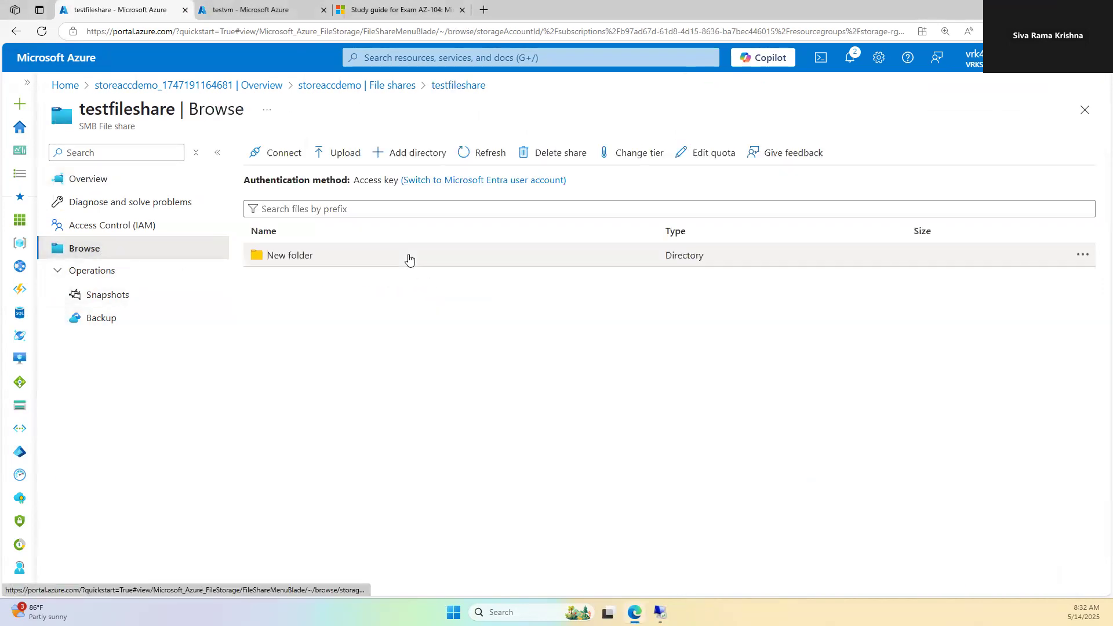
left_click(308, 261)
left_click(306, 283)
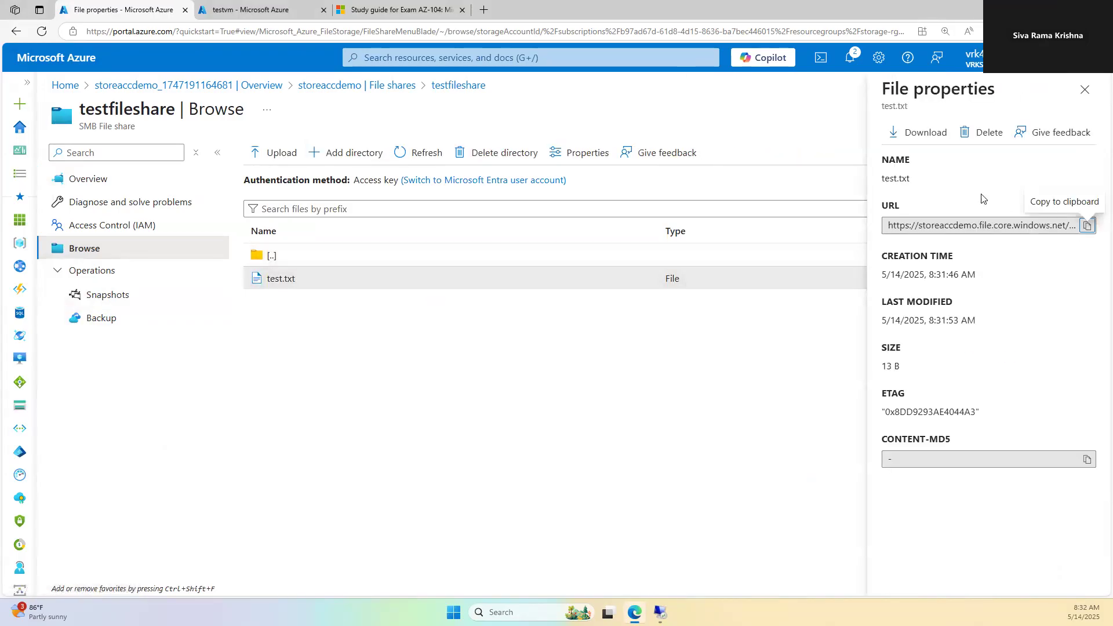
left_click(898, 132)
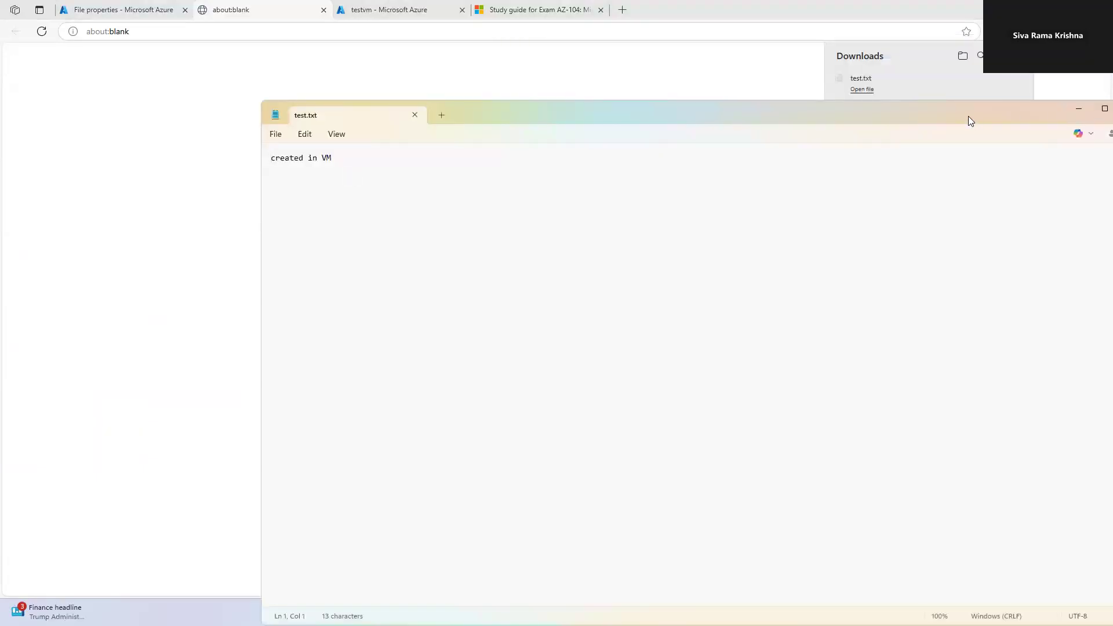
Step: Maximize Notepad to read test.txt ('created in VM'), then close it and the blank download tab
double_click(968, 117)
left_click(1100, 10)
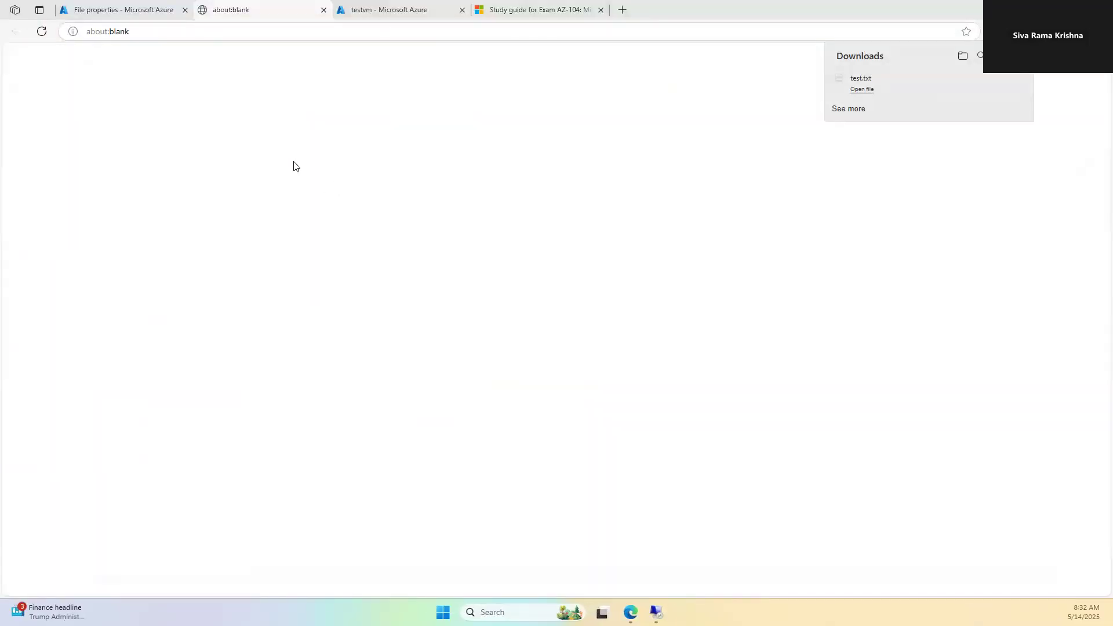
left_click(236, 10)
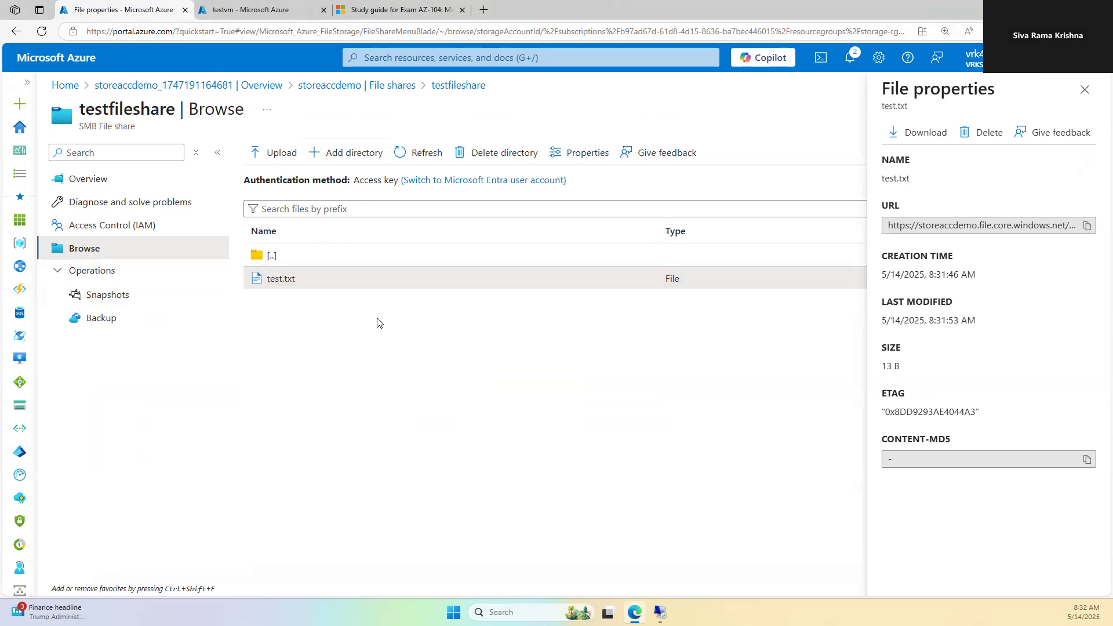
Step: Close the test.txt properties panel and navigate back to storeaccdemo's file shares list
left_click(1077, 91)
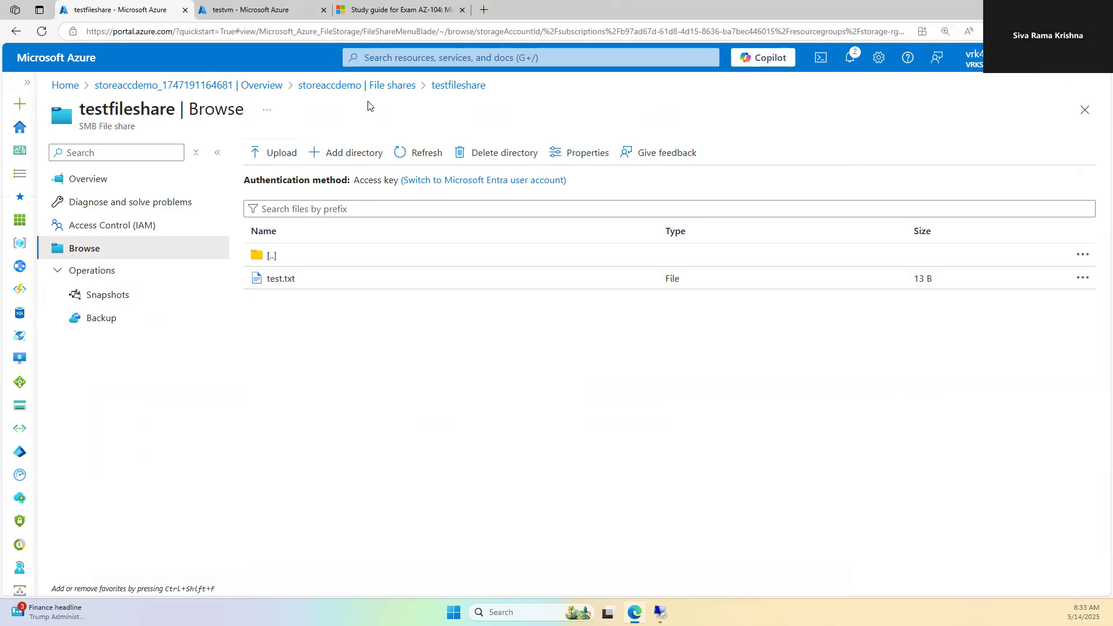
left_click(371, 85)
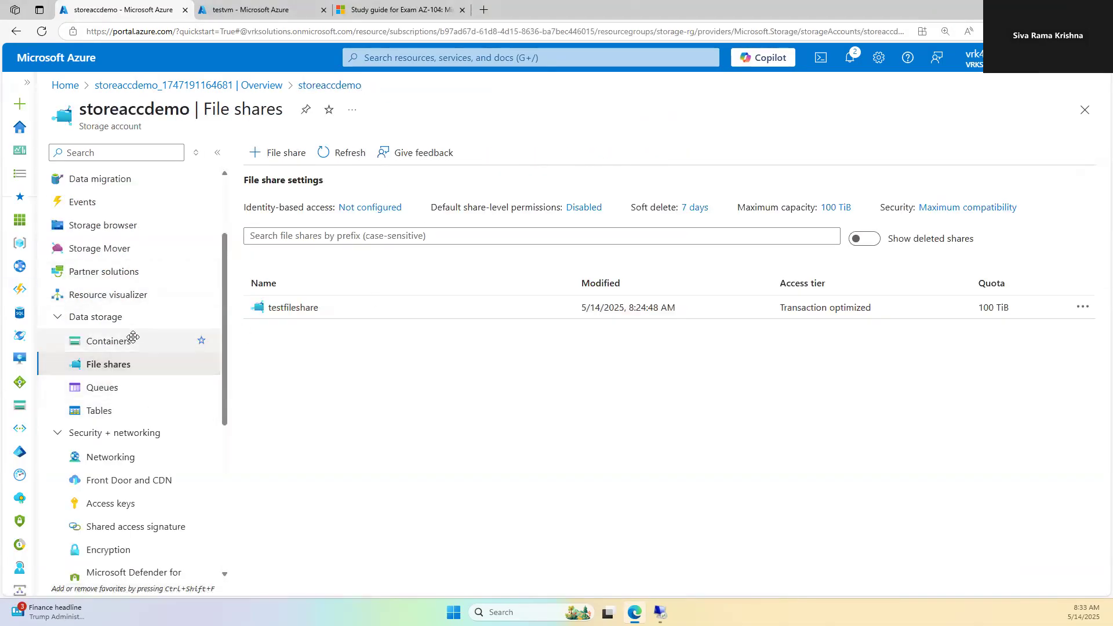
left_click(298, 308)
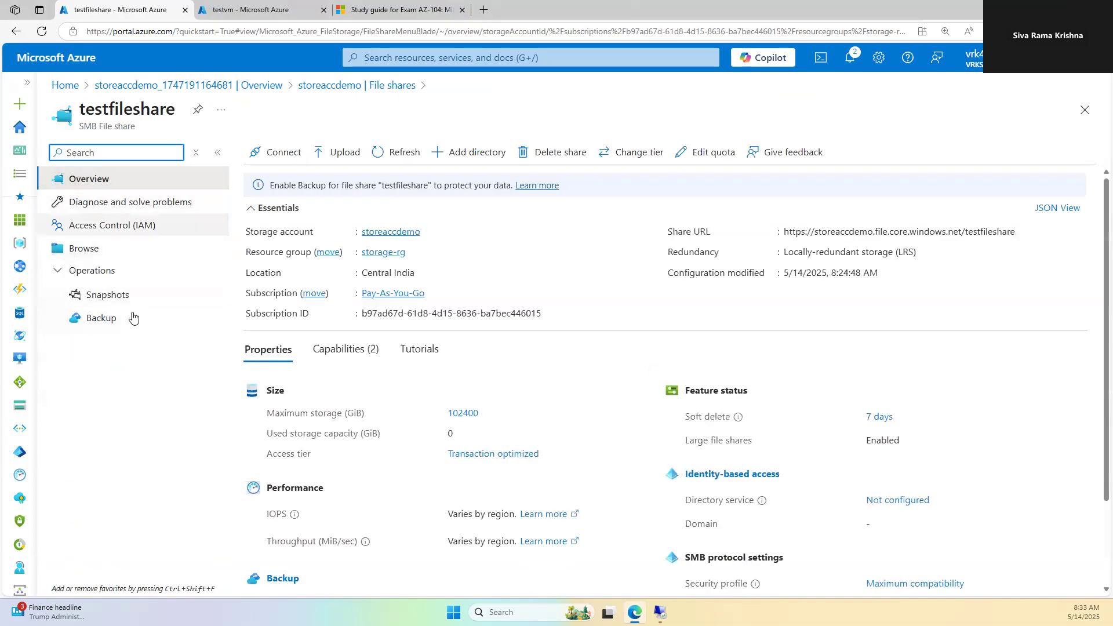
left_click(323, 87)
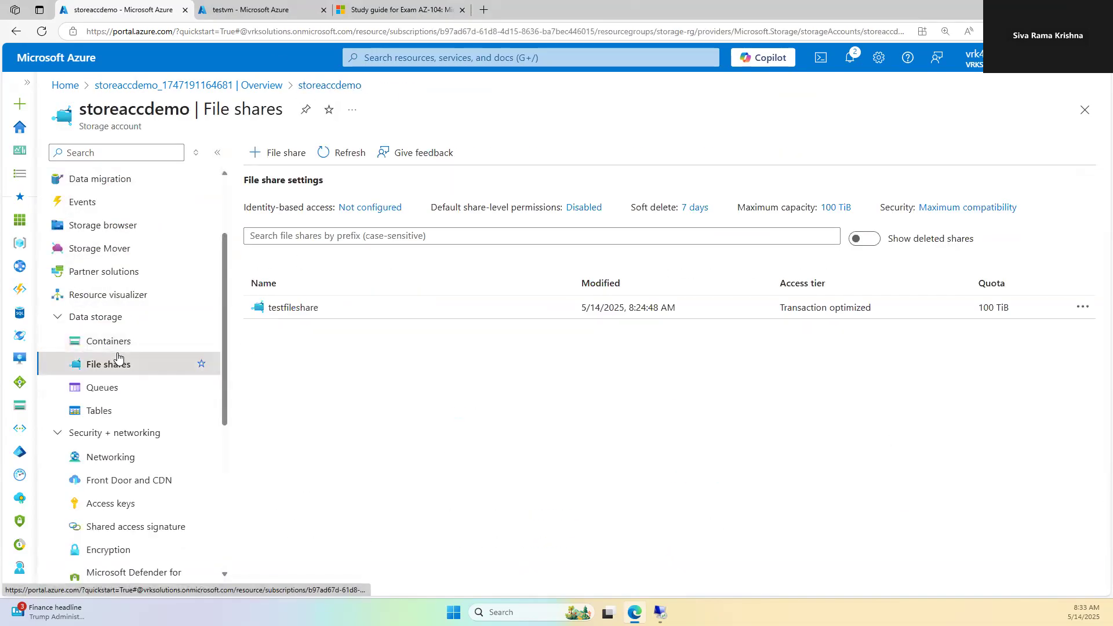
Step: Create a blob container named fol under Containers and open it
left_click(93, 342)
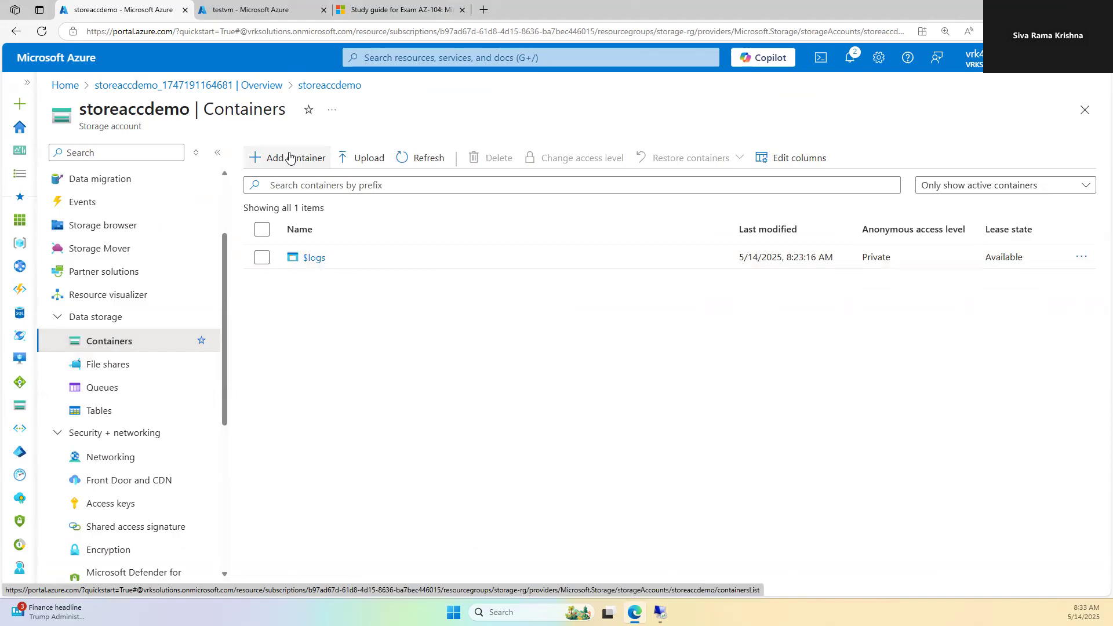
left_click(290, 157)
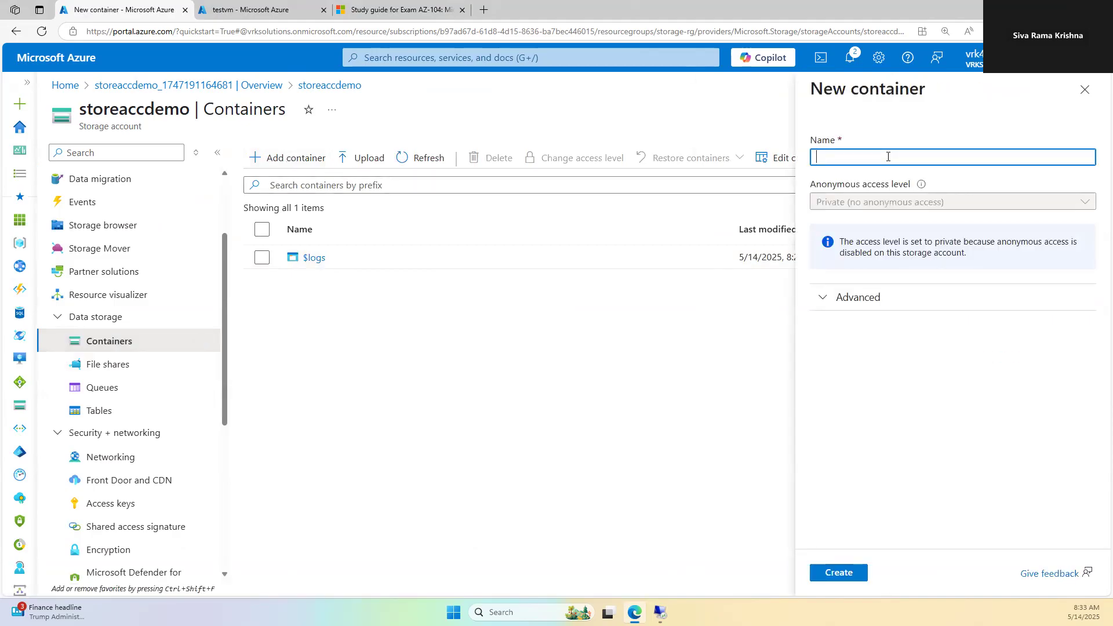
type("fol")
left_click(838, 573)
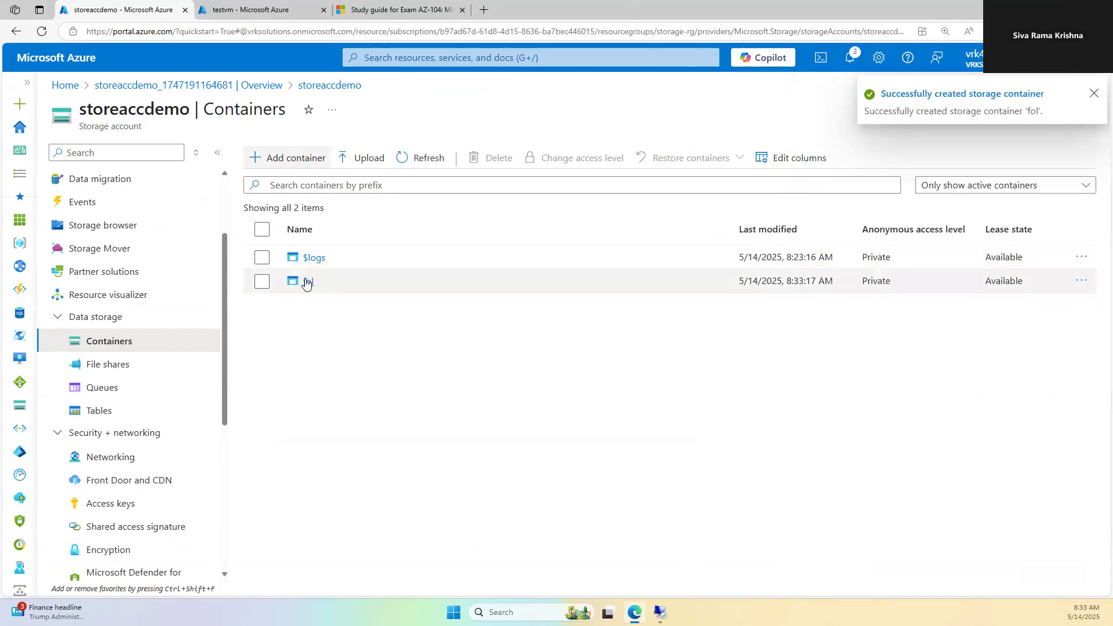
left_click(308, 281)
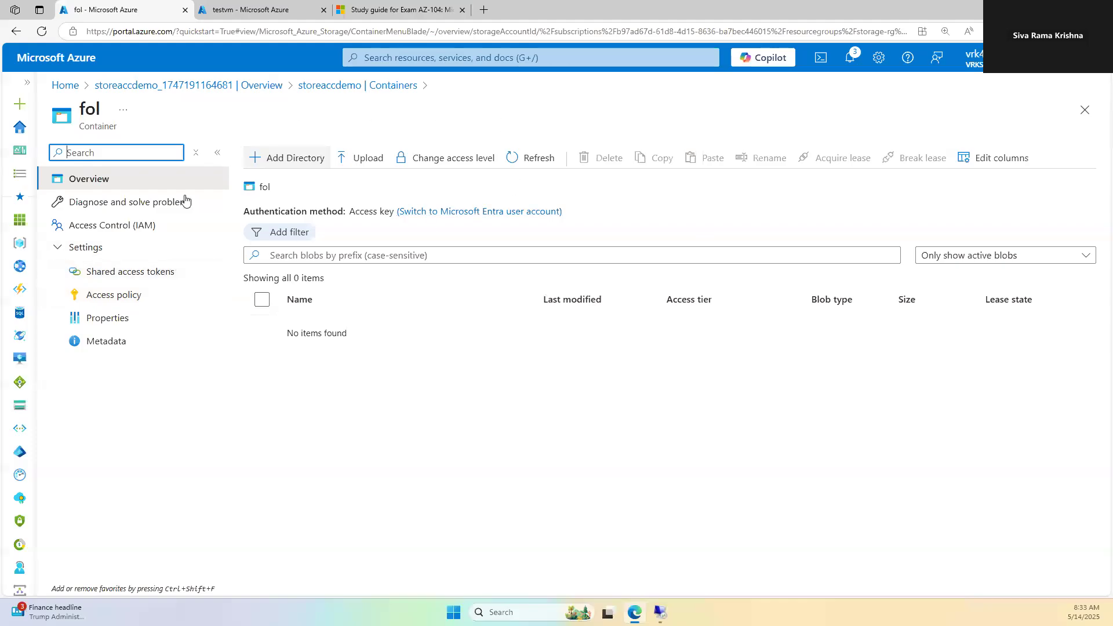
Step: Open the fol container's Access policy page, start Add policy, then cancel without saving
left_click(132, 297)
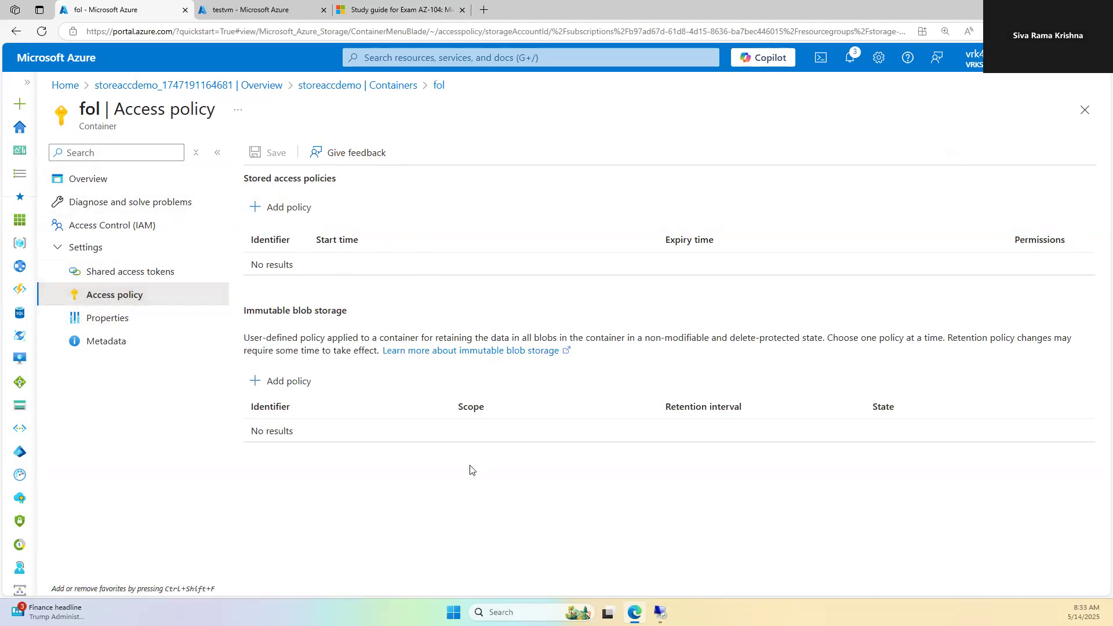
left_click(88, 180)
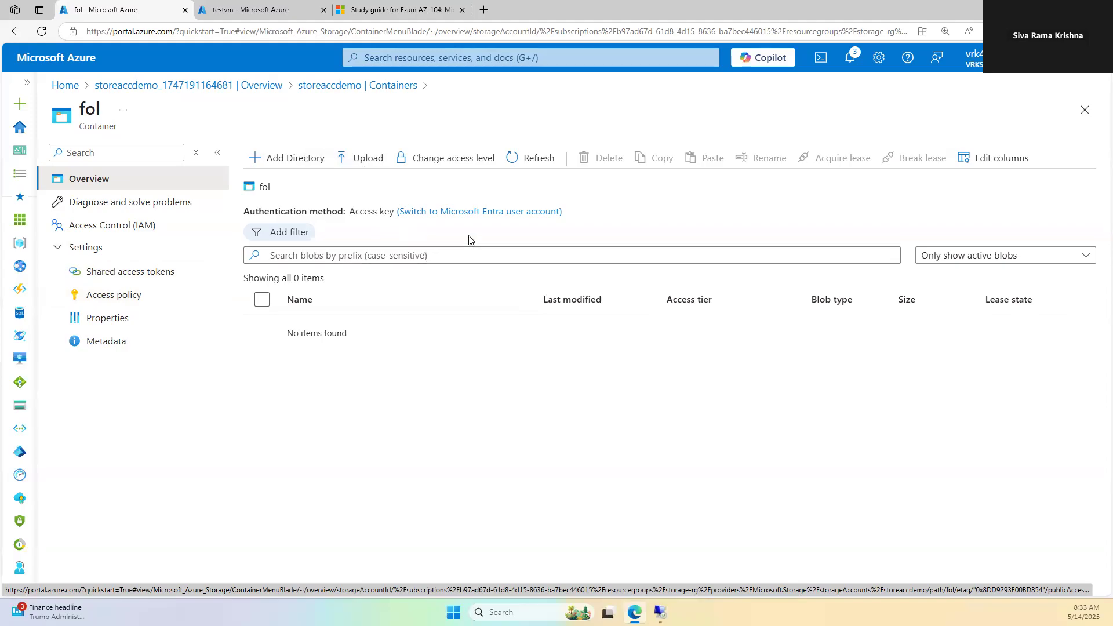
left_click(139, 298)
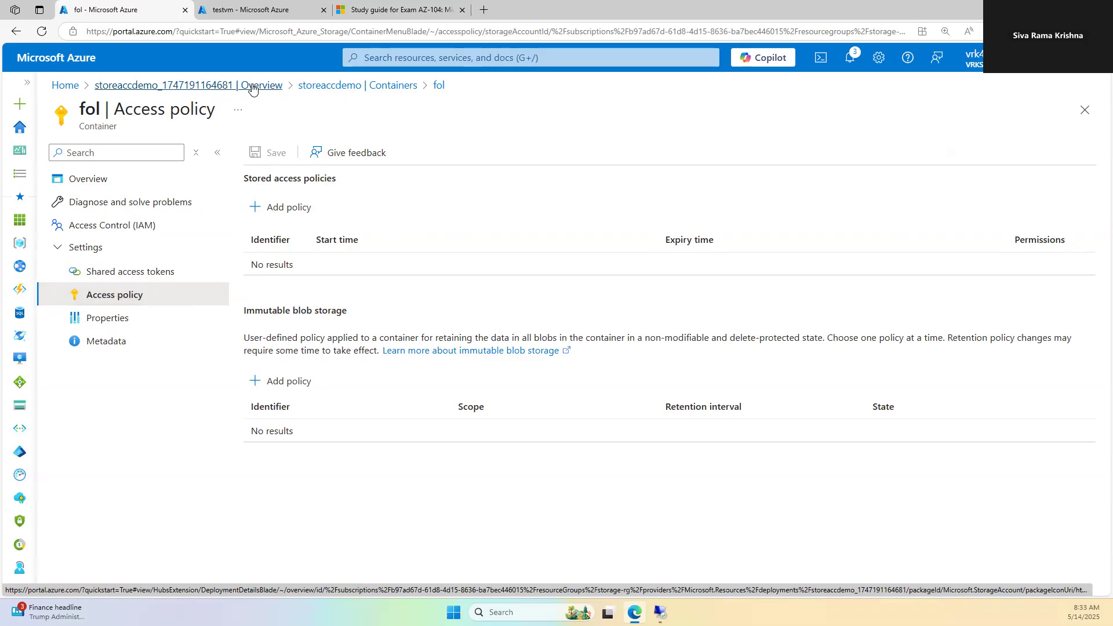
left_click(368, 86)
left_click(308, 282)
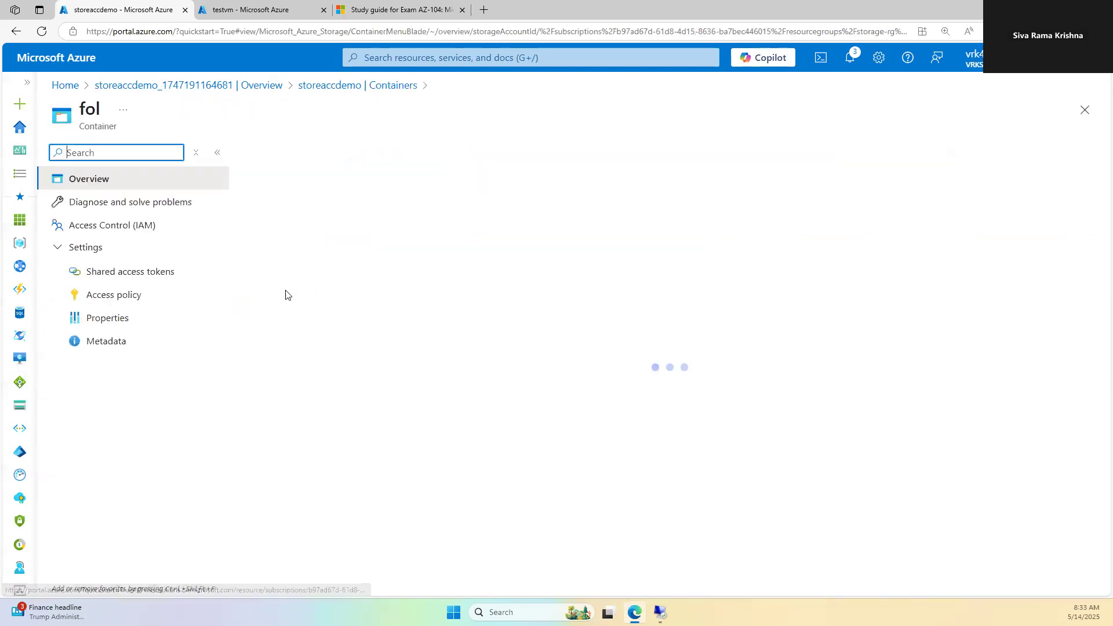
left_click(119, 297)
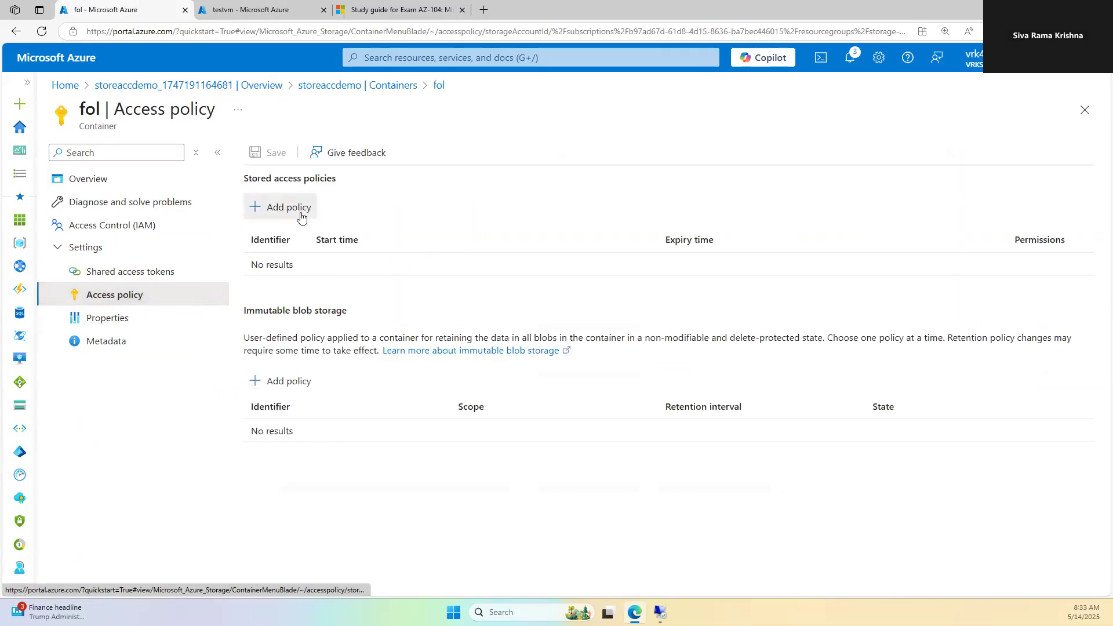
left_click(294, 210)
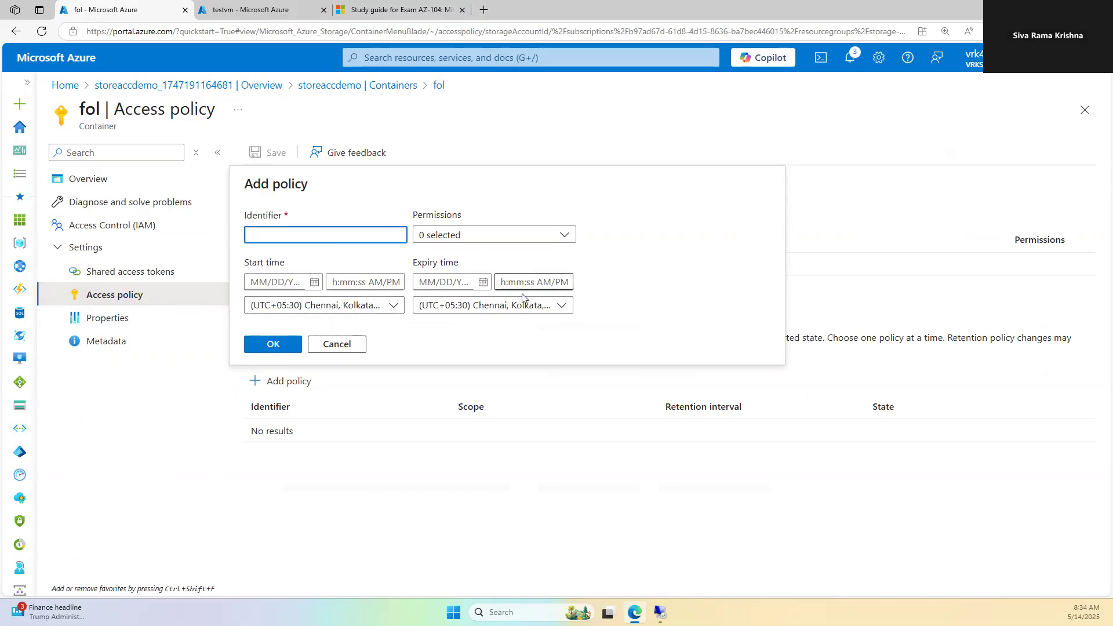
left_click(354, 346)
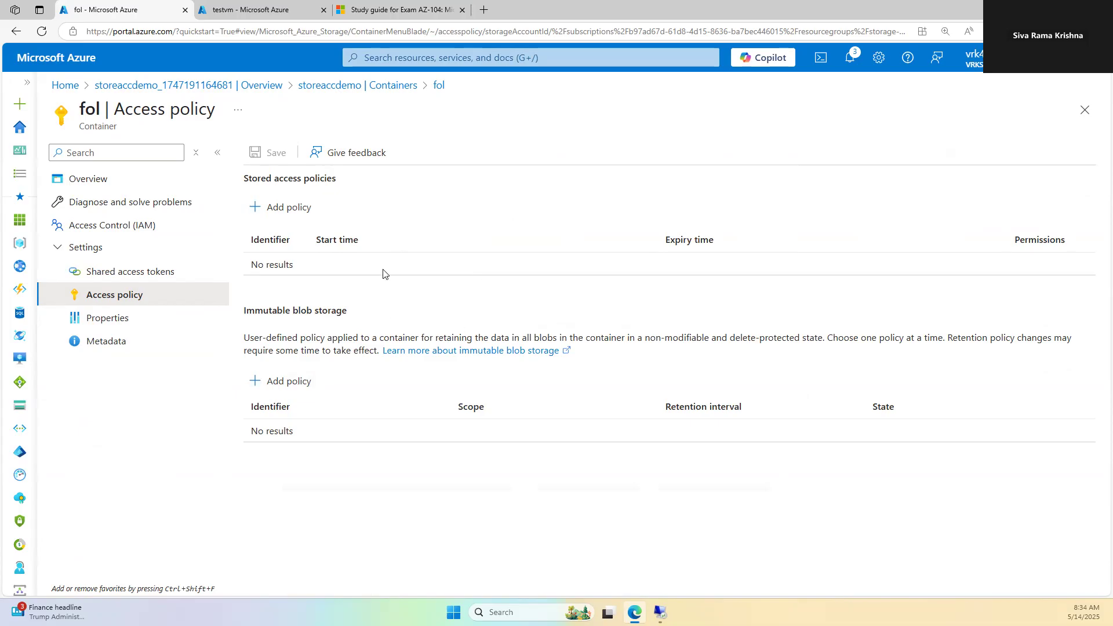
left_click(168, 271)
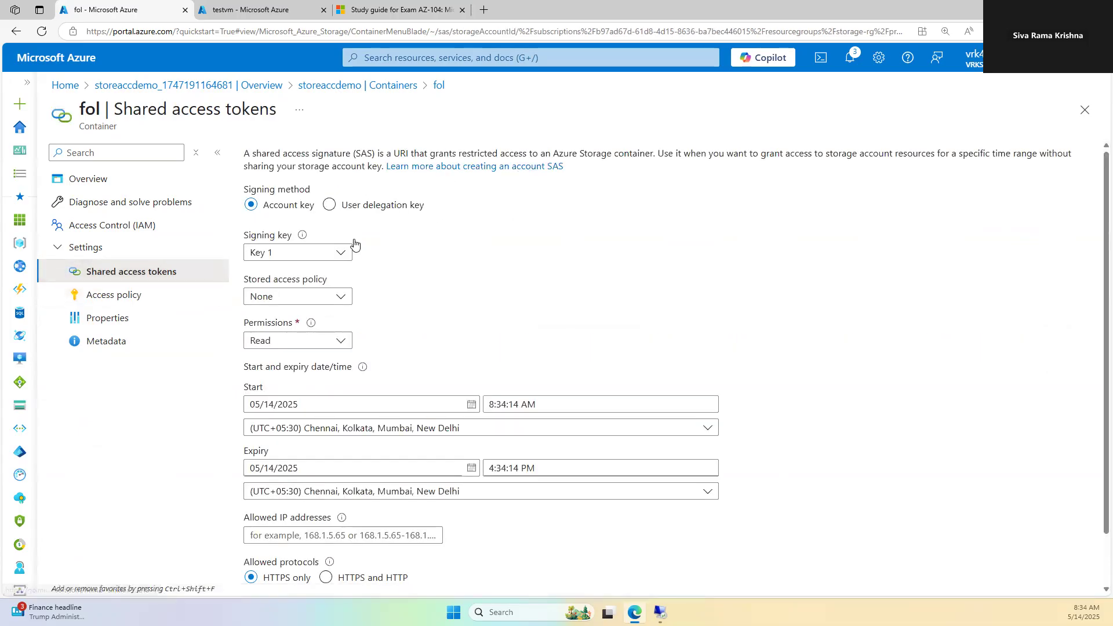
scroll(445, 307, "down", 1)
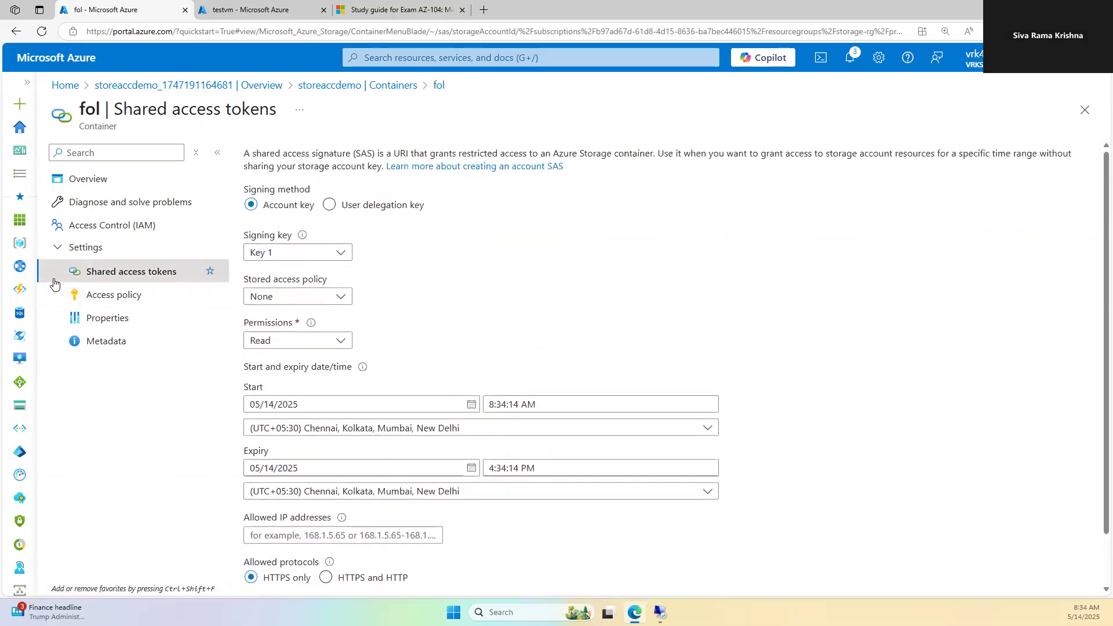
left_click(104, 294)
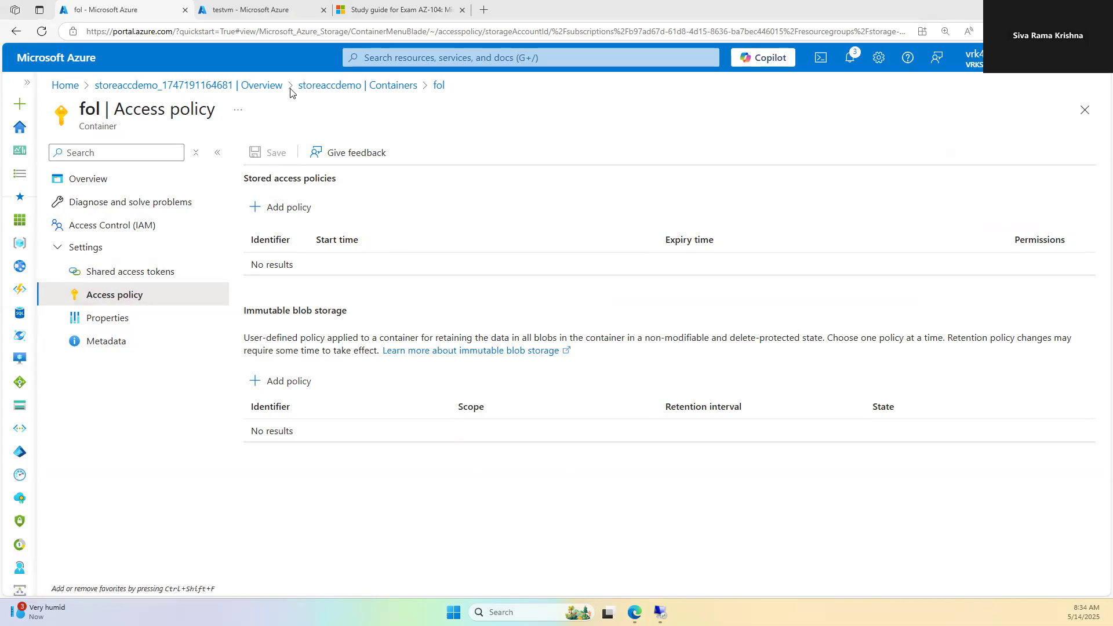
Step: Review storeaccdemo's Shared access signature settings, then return to the Containers list
left_click(319, 86)
scroll(134, 417, "down", 4)
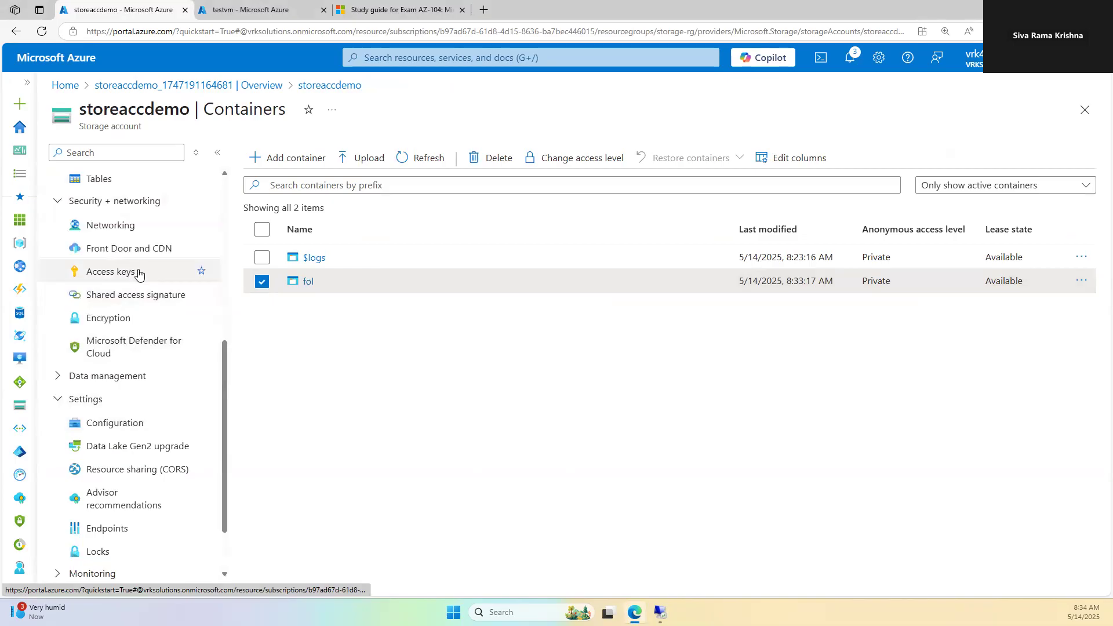
left_click(139, 295)
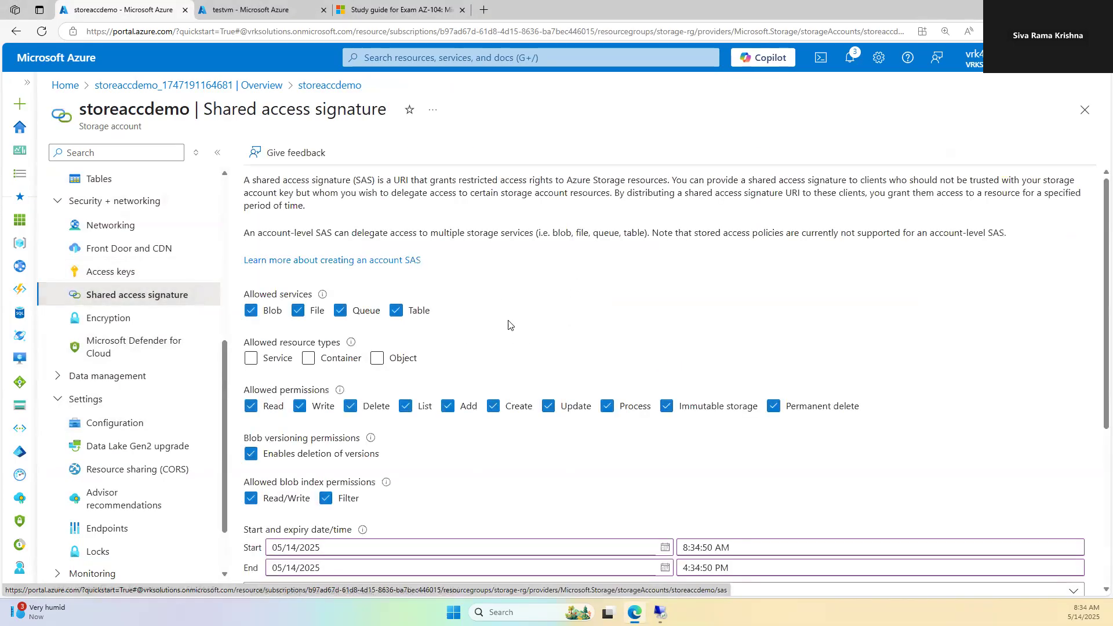
scroll(522, 348, "down", 5)
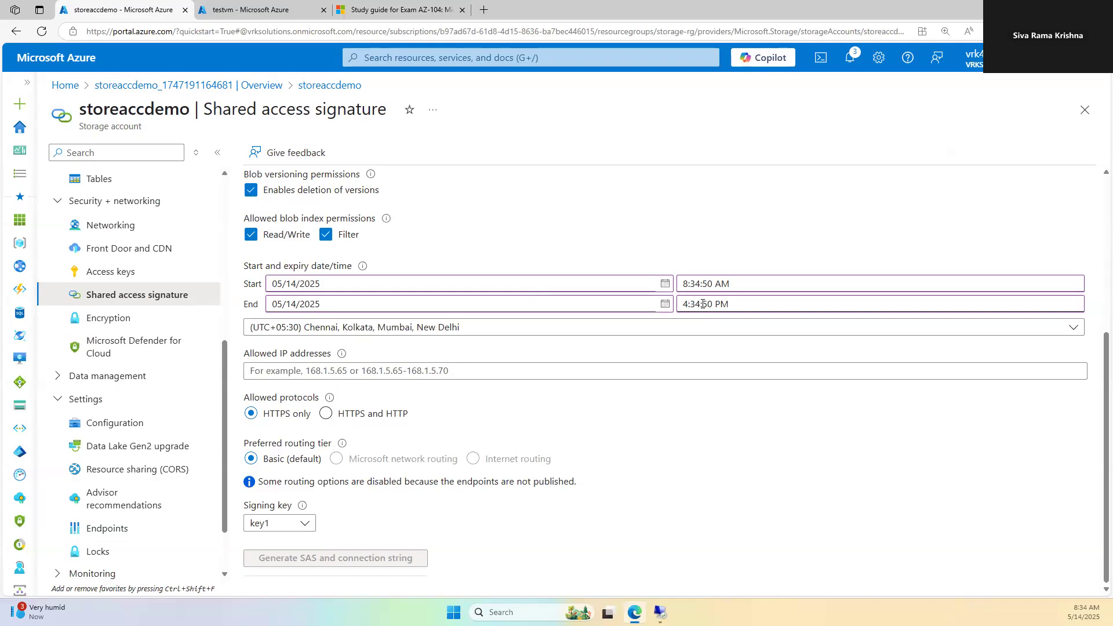
scroll(174, 315, "up", 5)
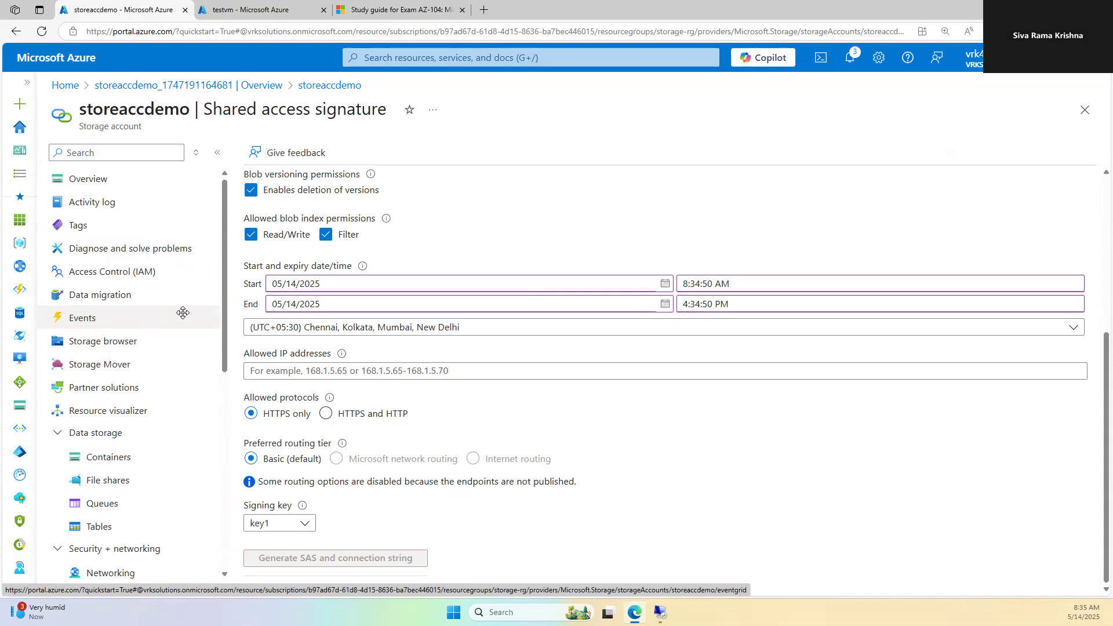
scroll(174, 348, "down", 2)
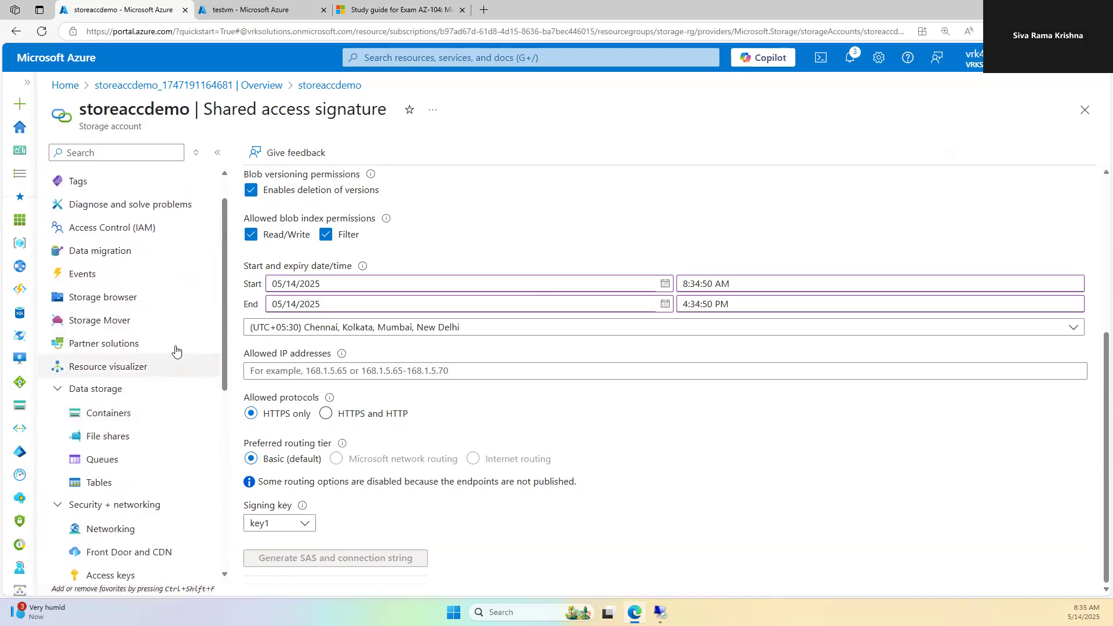
scroll(174, 350, "up", 2)
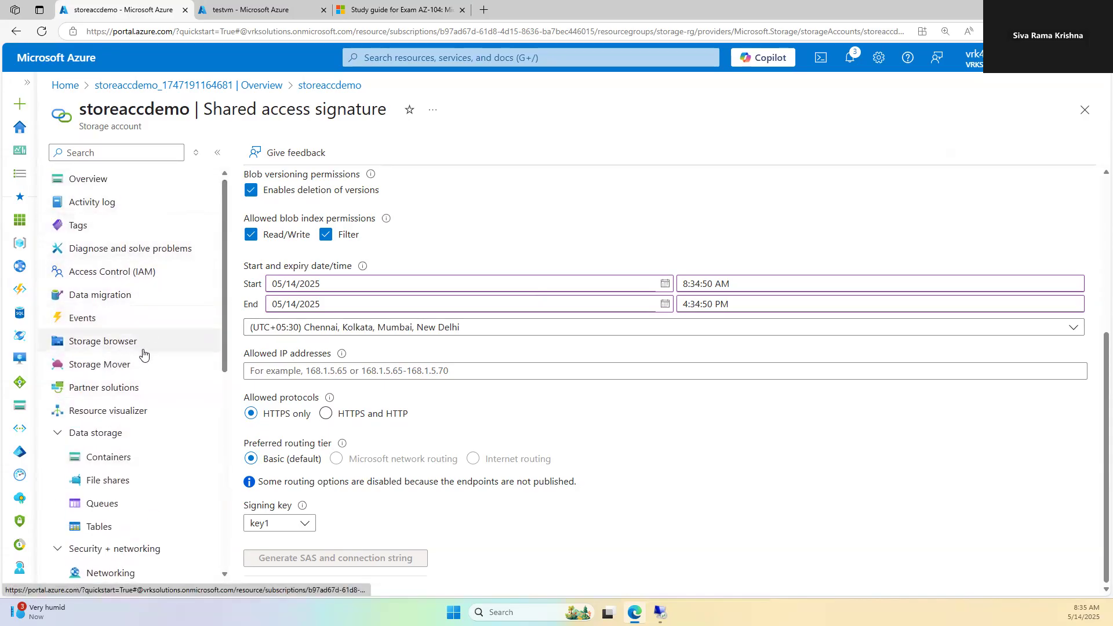
left_click(129, 458)
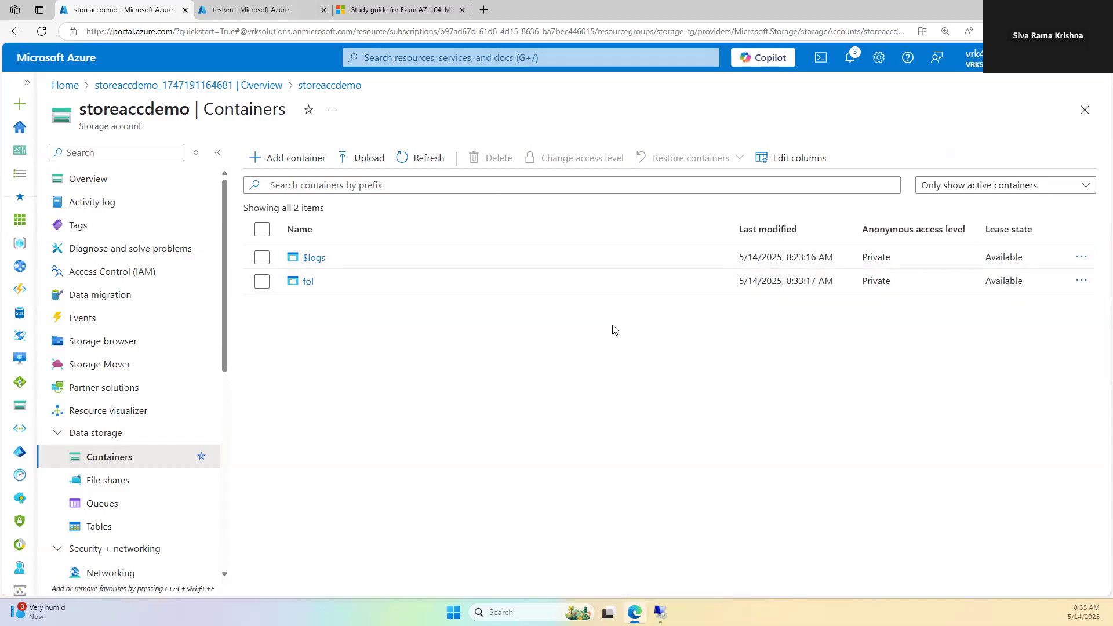
Step: Check the AZ-104 exam study guide tab, then switch back to the Azure portal
left_click(381, 5)
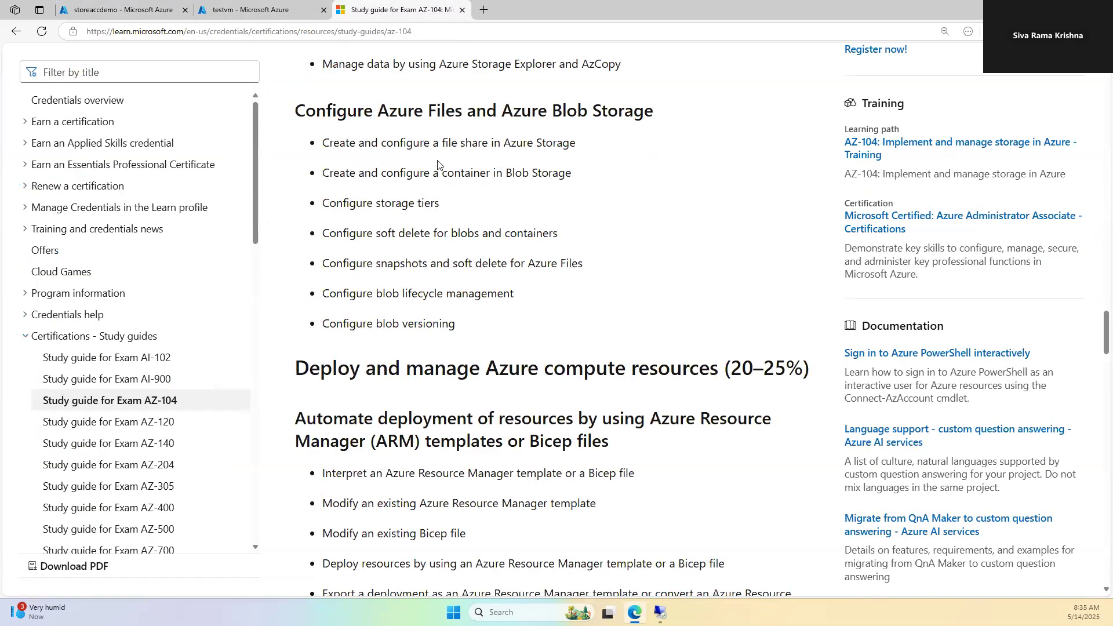
scroll(438, 165, "up", 7)
left_click_drag(496, 217, 310, 221)
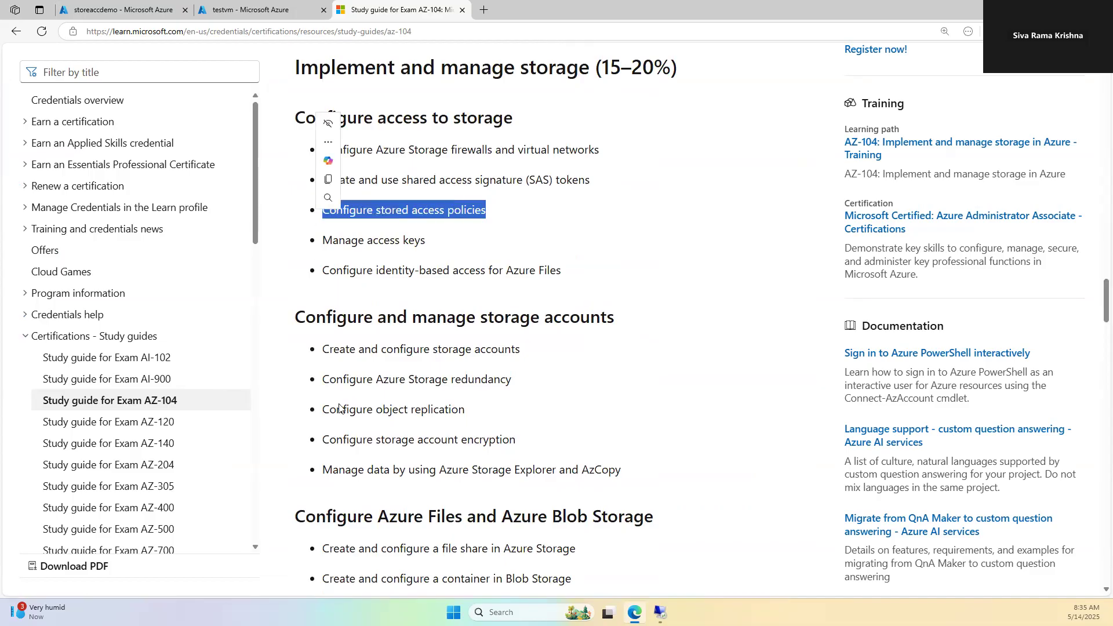
scroll(344, 399, "down", 4)
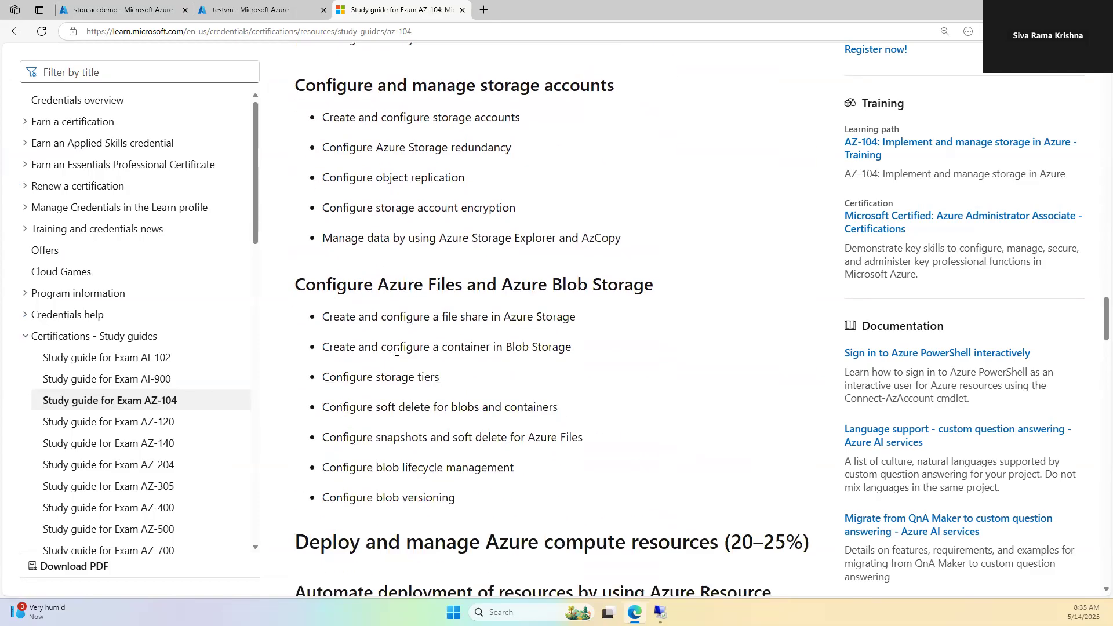
left_click(167, 12)
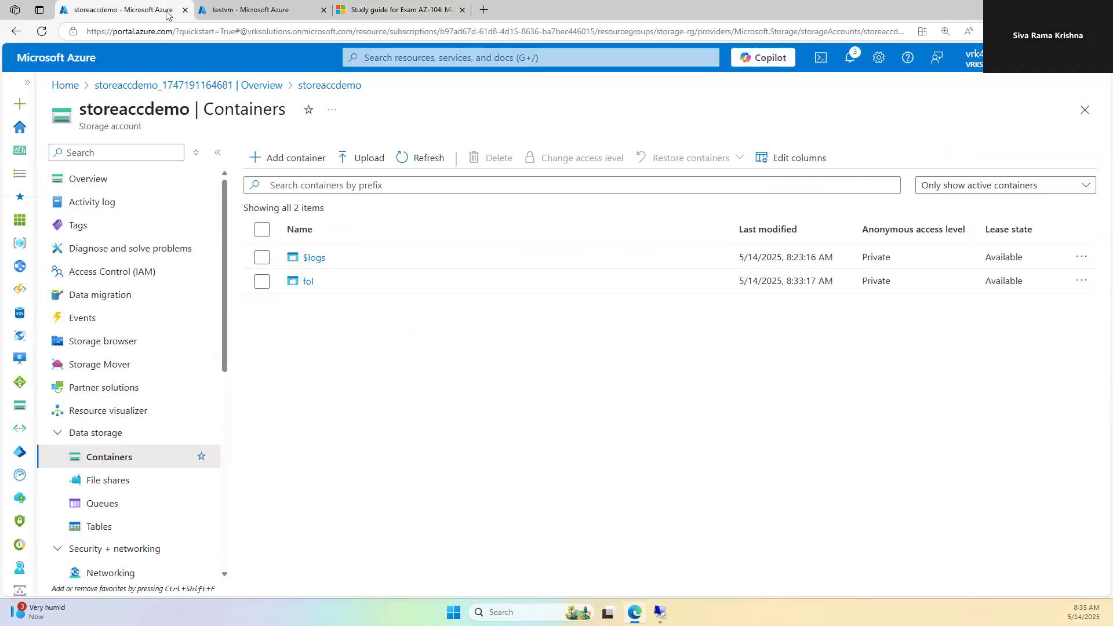
Step: Open the fol container and view its anonymous access level options without changing them
left_click(308, 283)
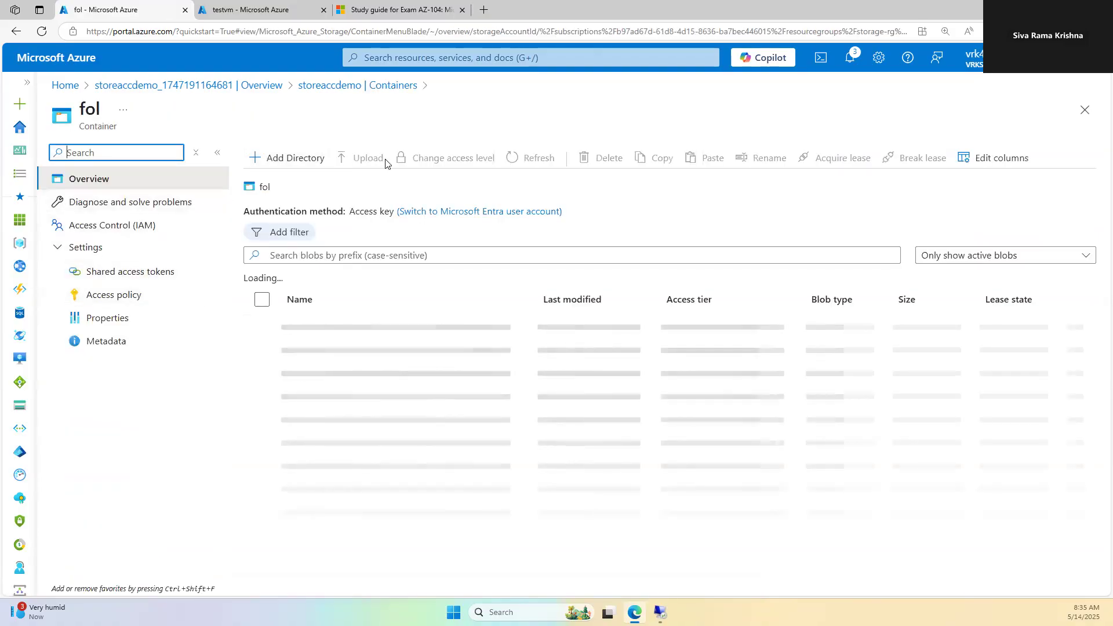
left_click(471, 158)
left_click(317, 244)
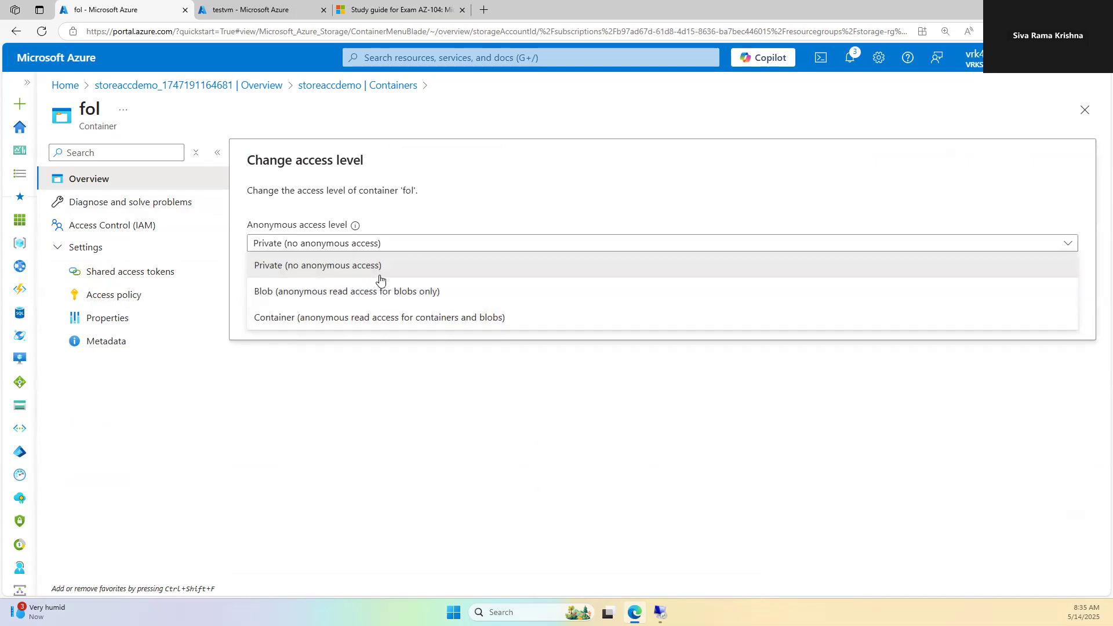
left_click(429, 437)
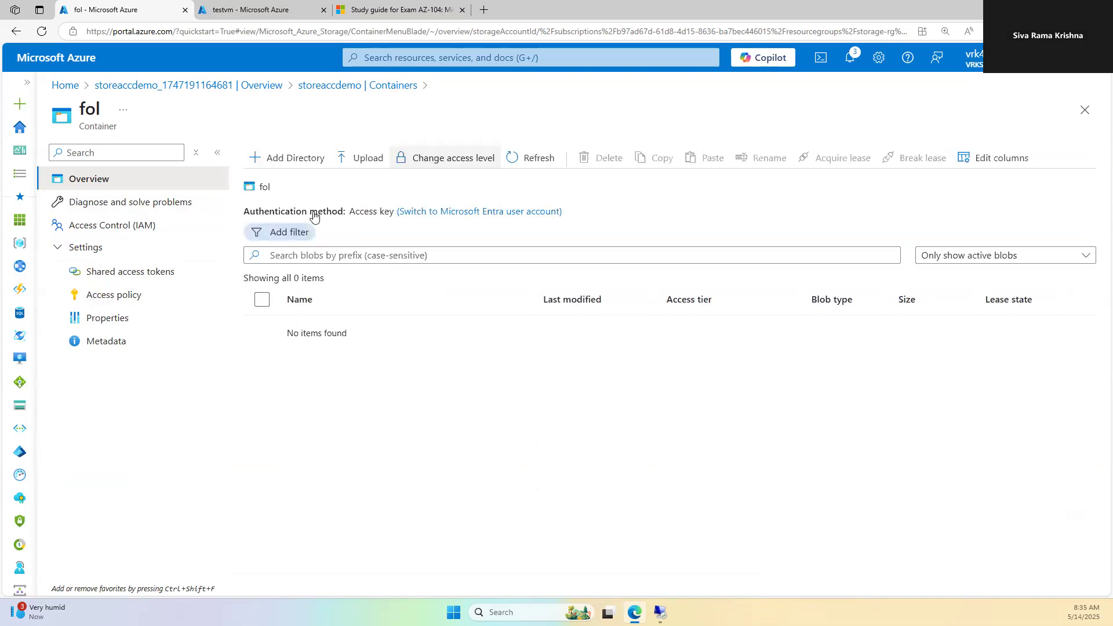
Step: Upload test.txt into the fol container and open its properties
left_click(360, 158)
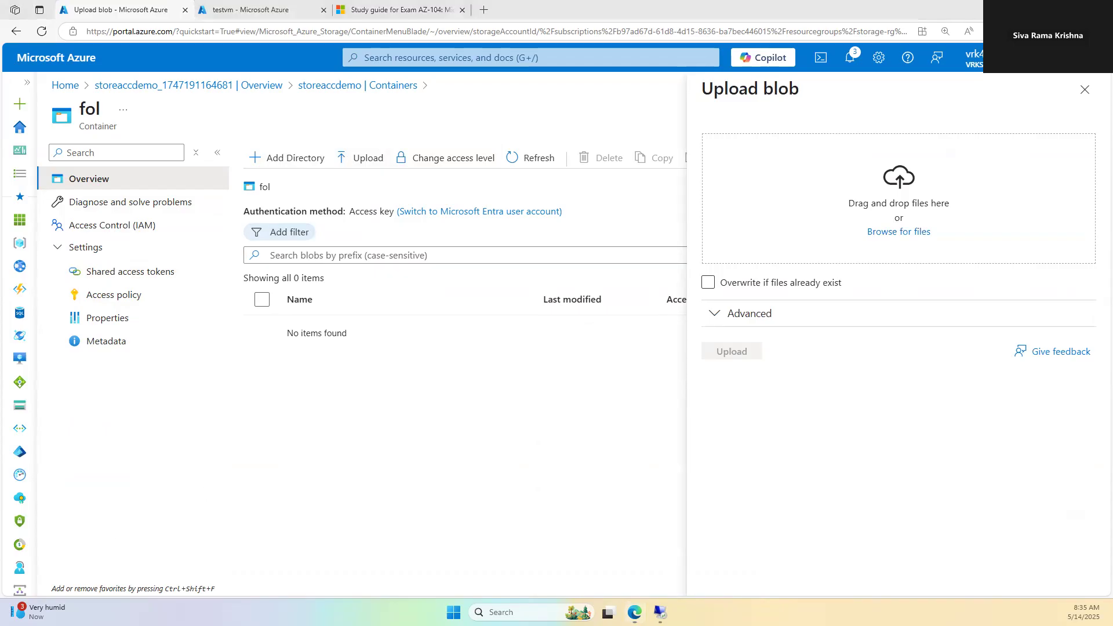
left_click_drag(696, 296, 753, 235)
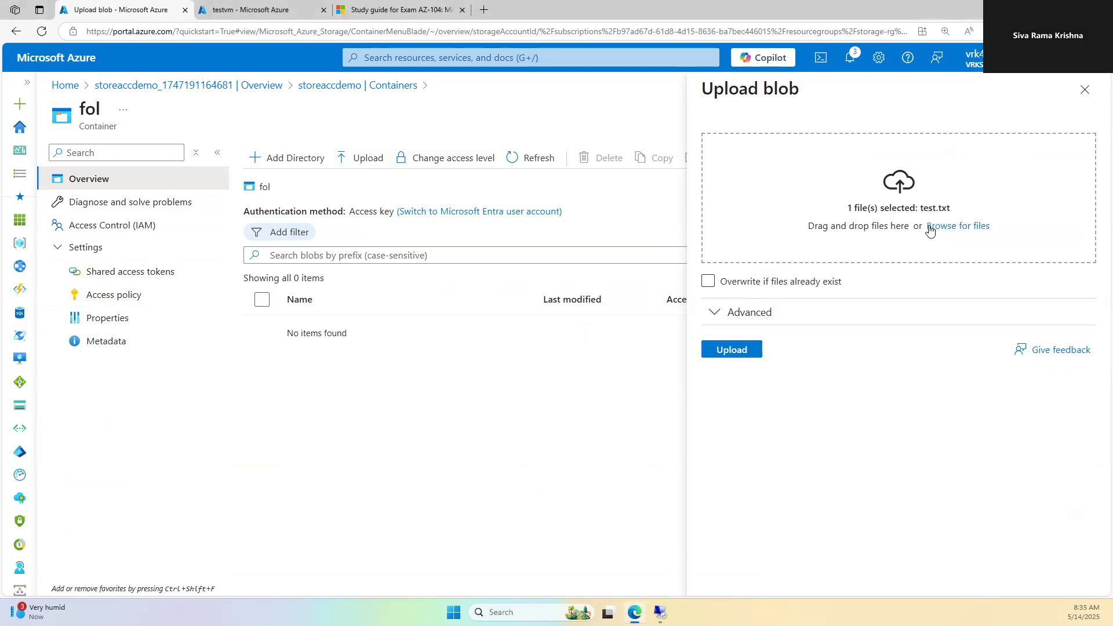
left_click(747, 348)
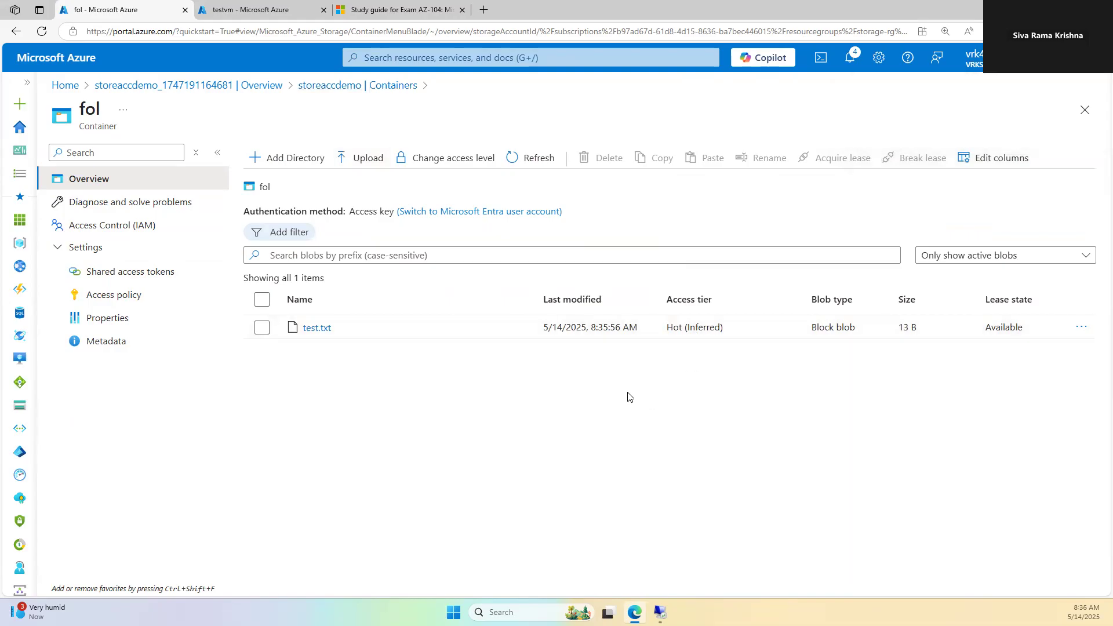
left_click(317, 328)
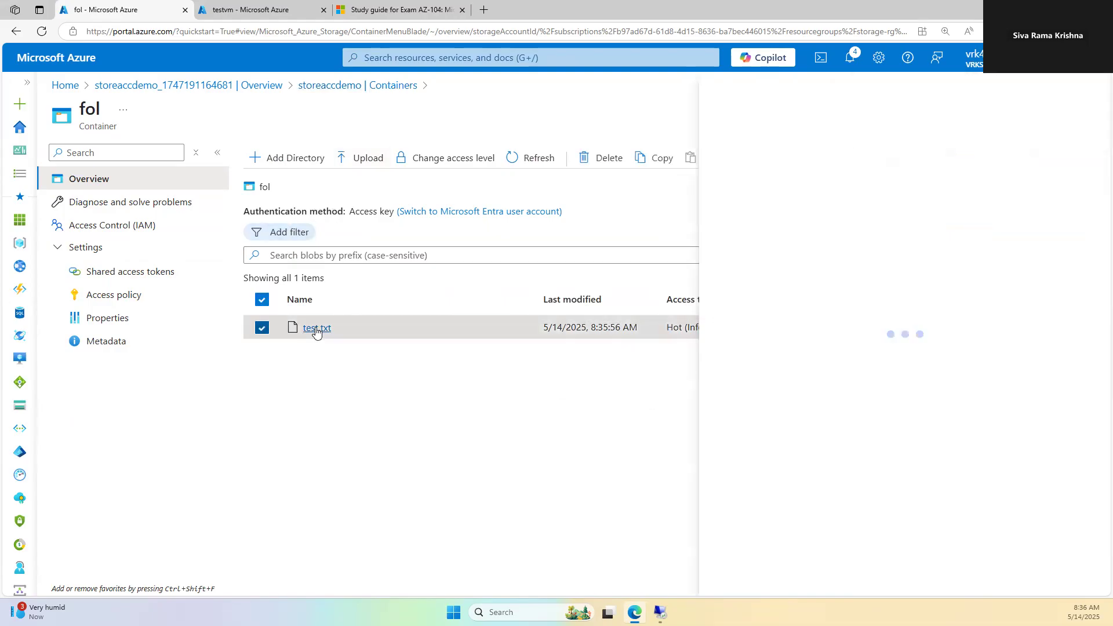
Step: Open test.txt's blob URL in a new tab and confirm it returns PublicAccessNotPermitted
left_click(615, 180)
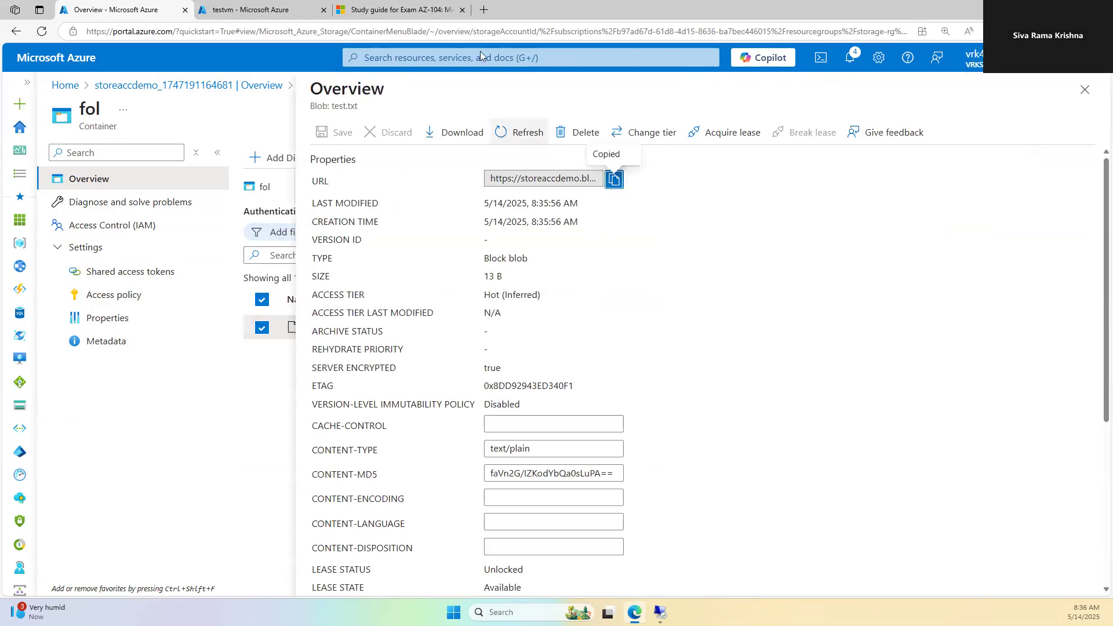
left_click(484, 10)
key("ctrl+v")
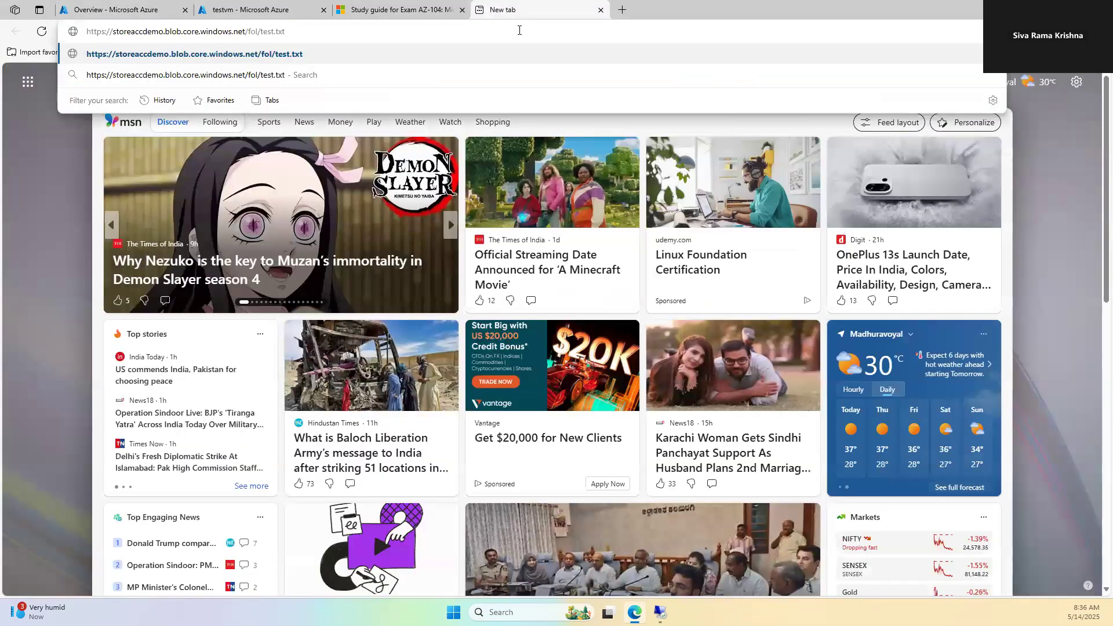
key("Return")
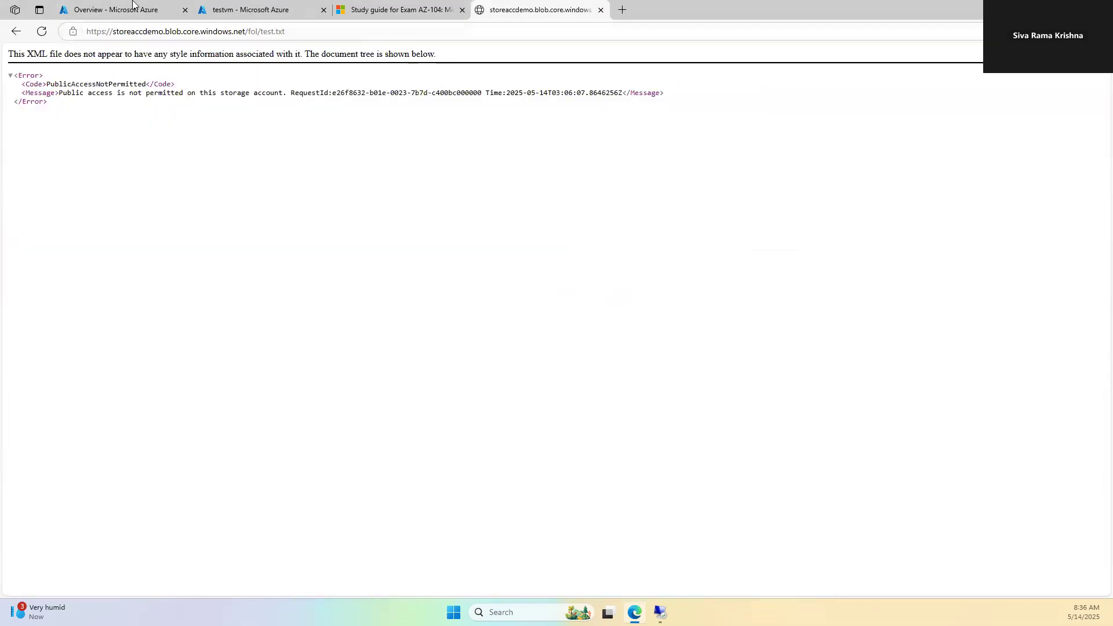
left_click(132, 5)
left_click(515, 8)
Step: Close test.txt's properties and bring up the fol container's access level settings
left_click(263, 3)
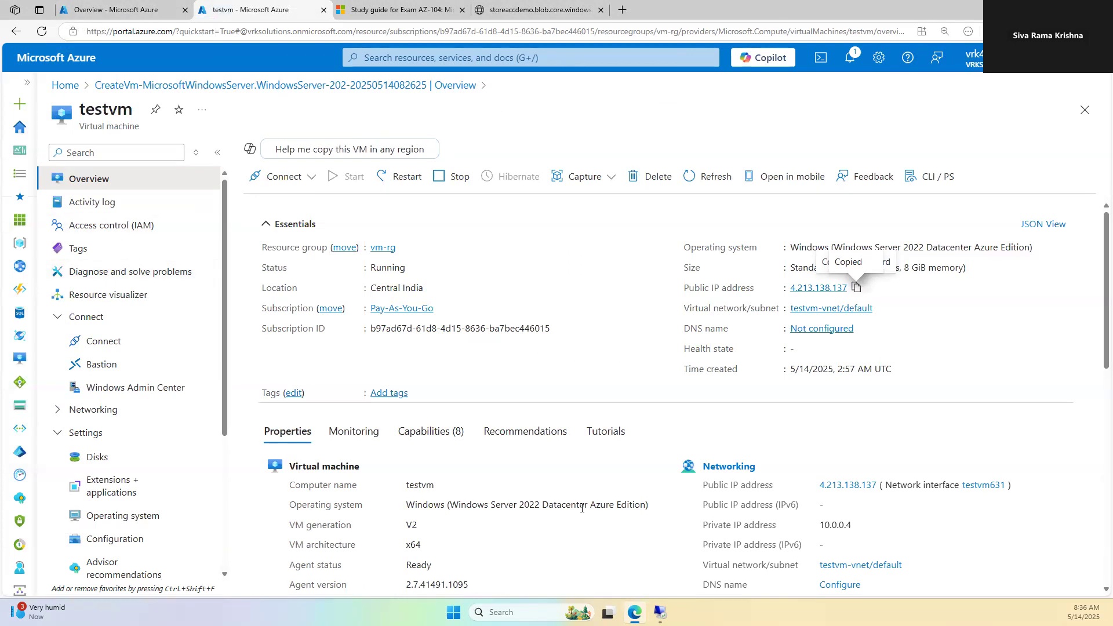
left_click(162, 10)
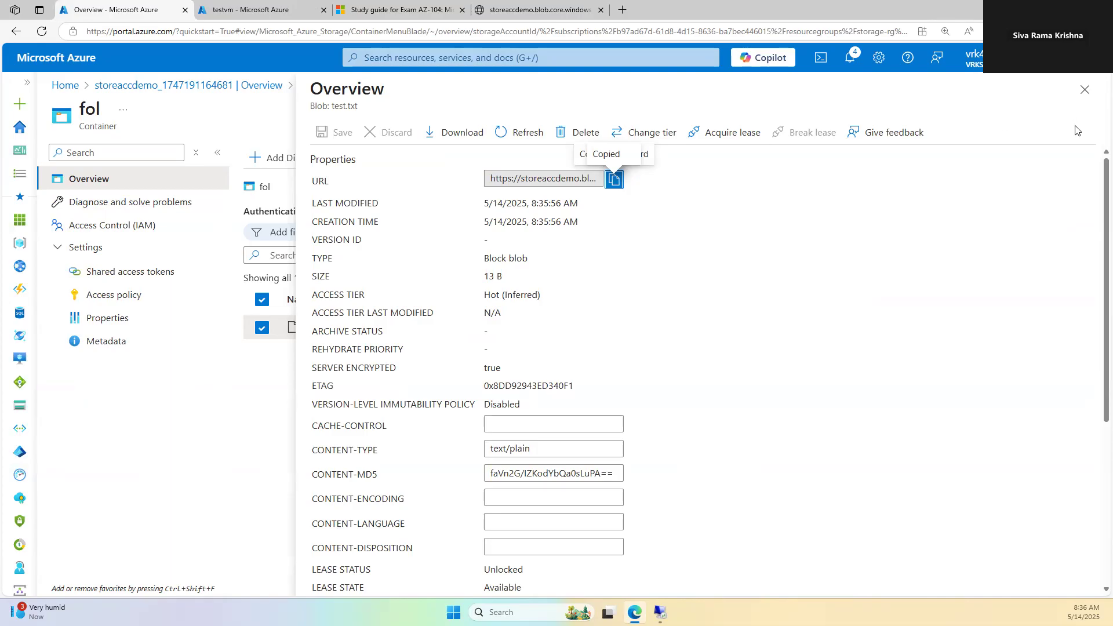
left_click(1085, 90)
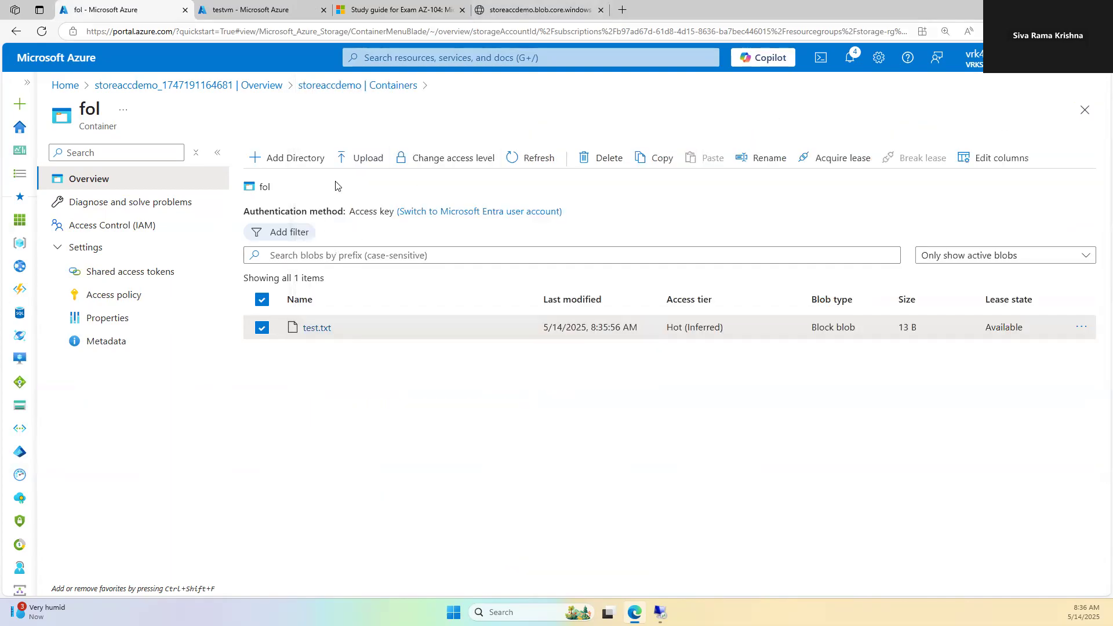
left_click(428, 158)
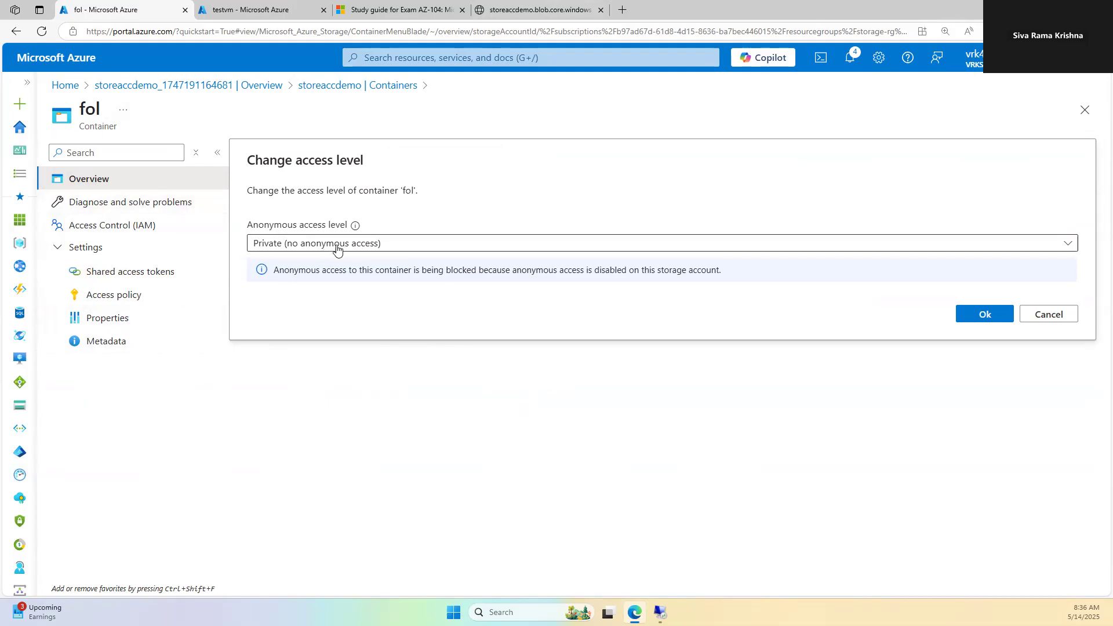
Step: Close the fol container and open the storeaccdemo storage account from its deployment
left_click(1084, 110)
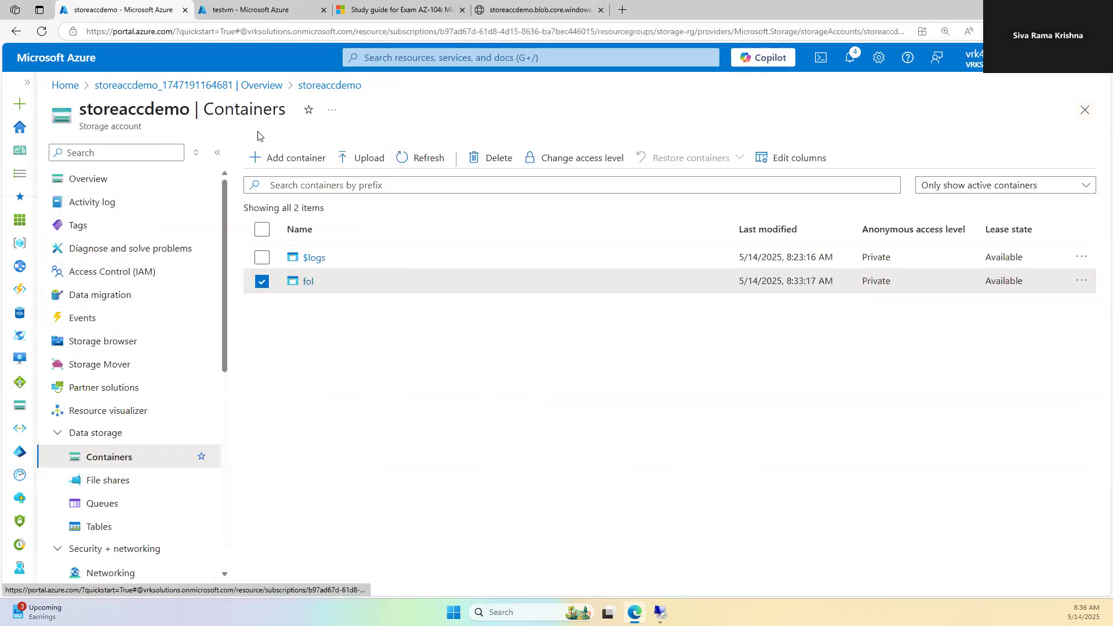
left_click(237, 86)
left_click(316, 325)
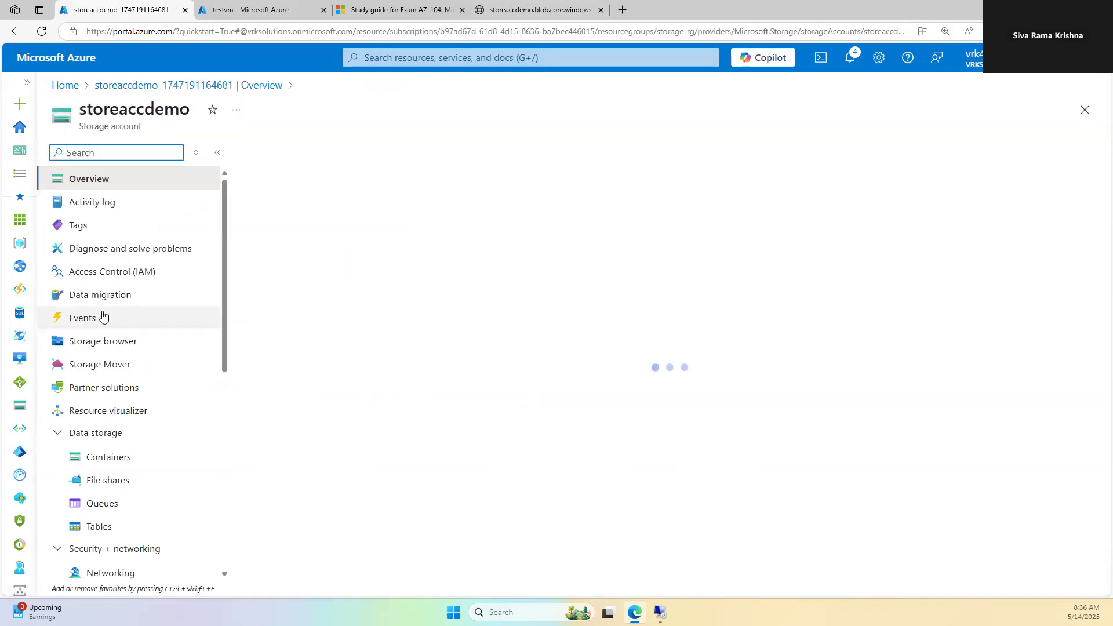
scroll(138, 438, "down", 7)
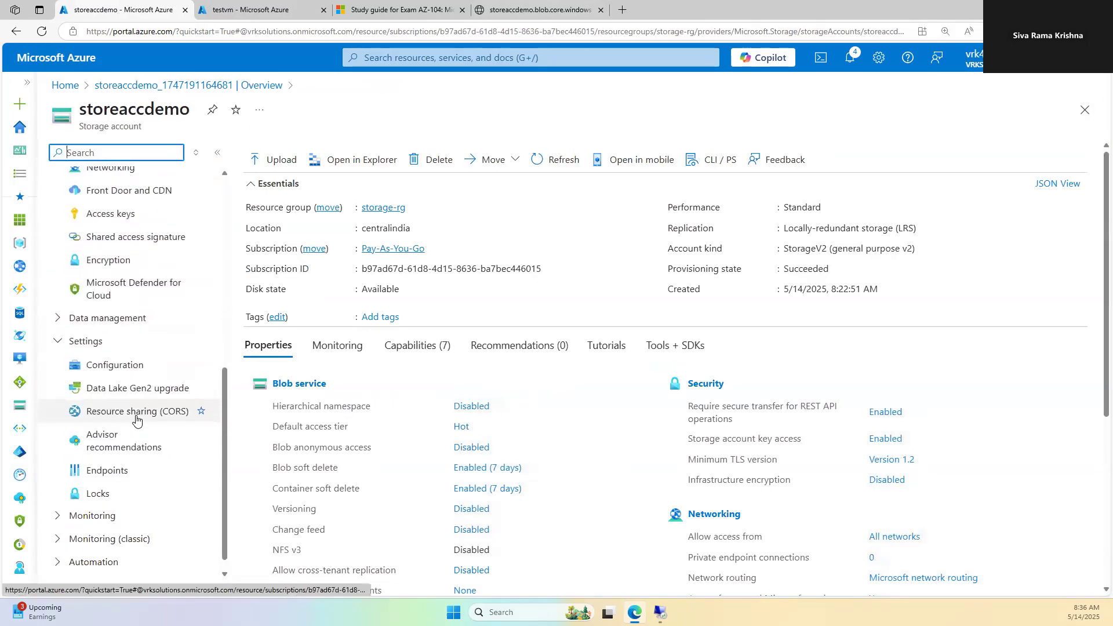
Step: In Configuration, set Allow Blob anonymous access to Enabled and save
left_click(117, 367)
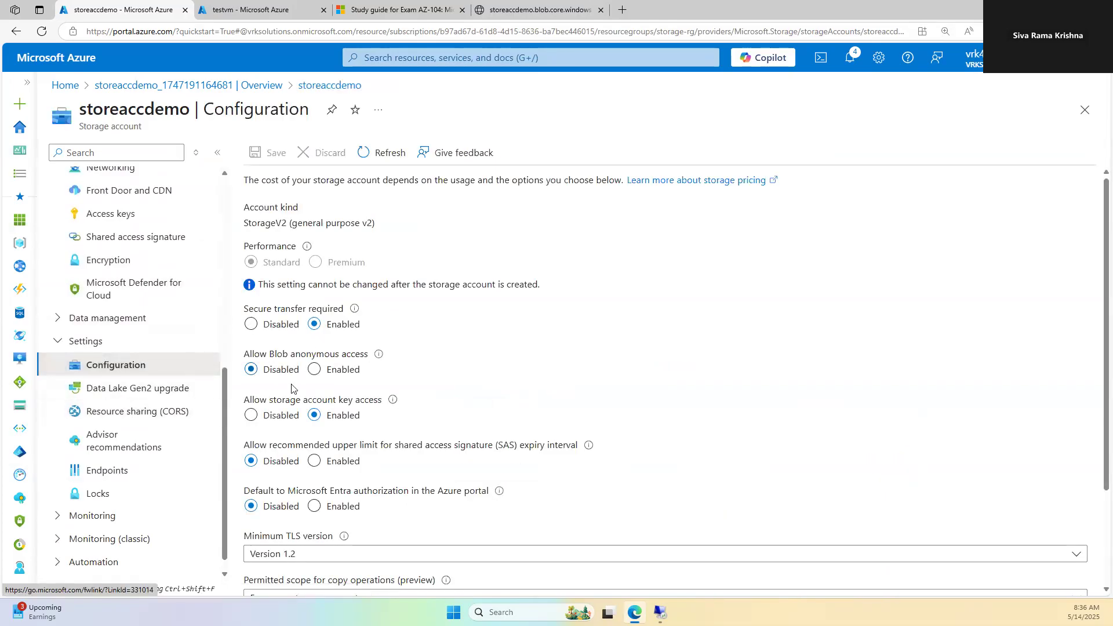
left_click(323, 372)
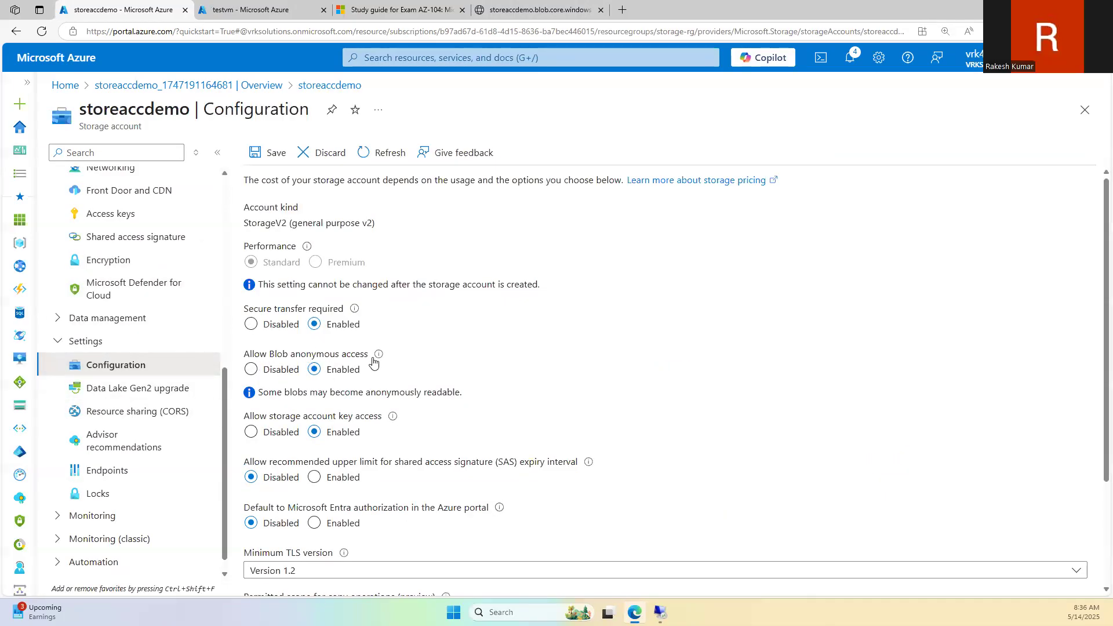
left_click(283, 156)
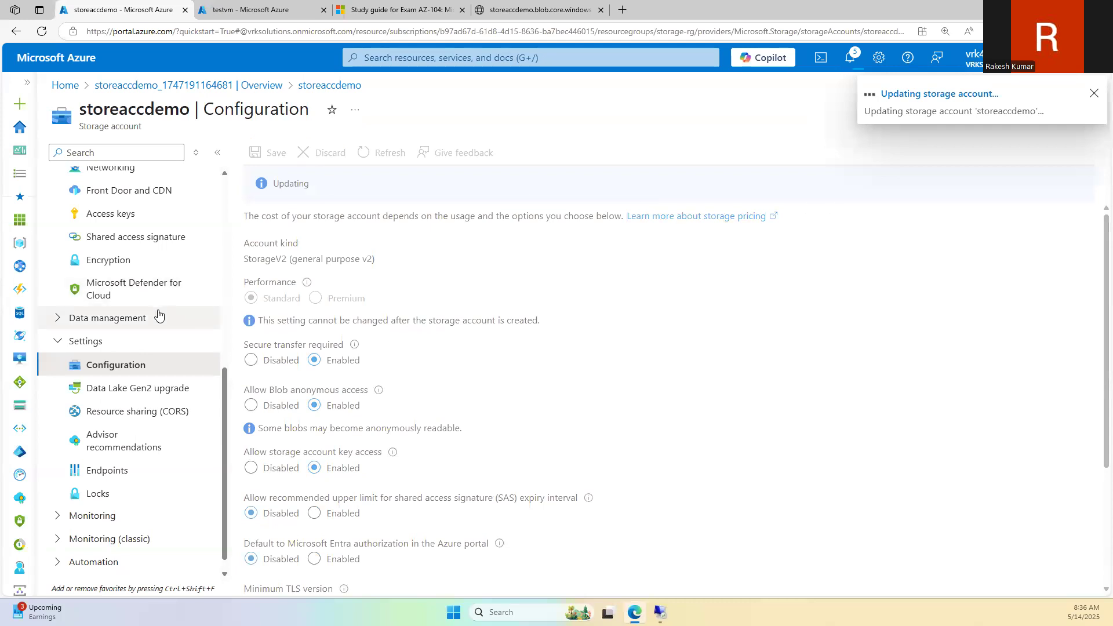
scroll(158, 318, "up", 7)
scroll(174, 284, "down", 1)
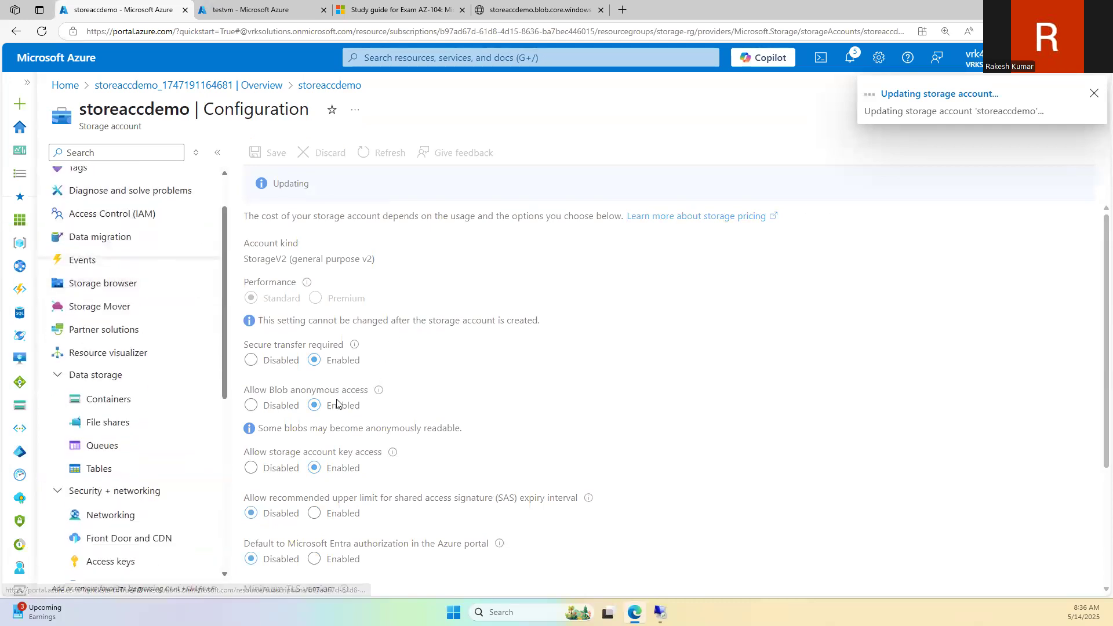
scroll(124, 444, "down", 5)
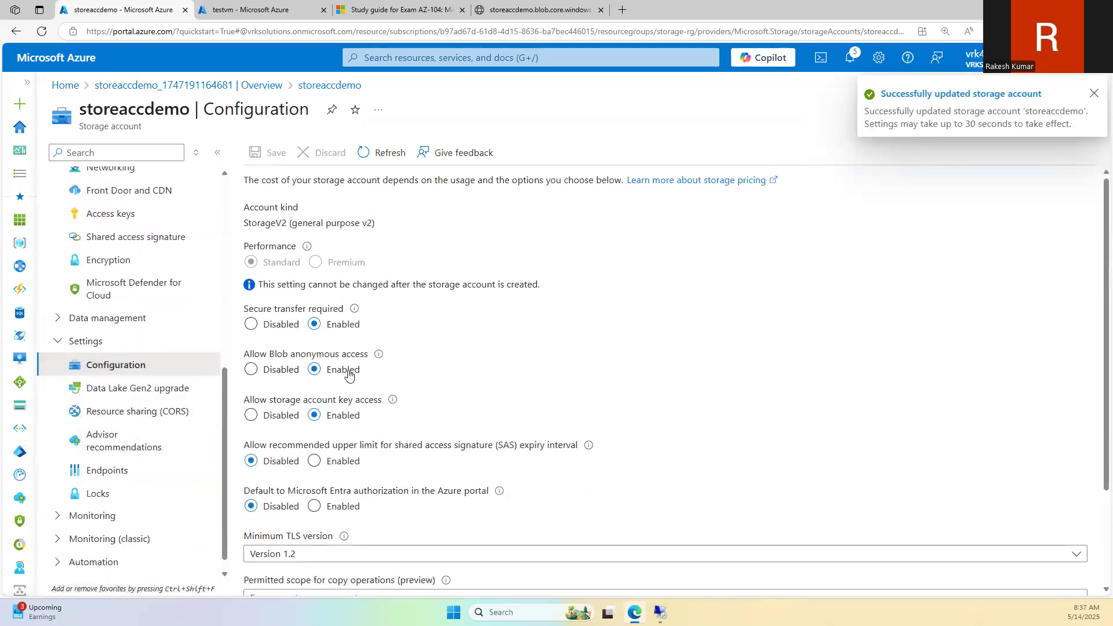
scroll(129, 302, "up", 4)
Step: Copy test.txt's URL from the fol container and reload it in the blob tab
left_click(116, 289)
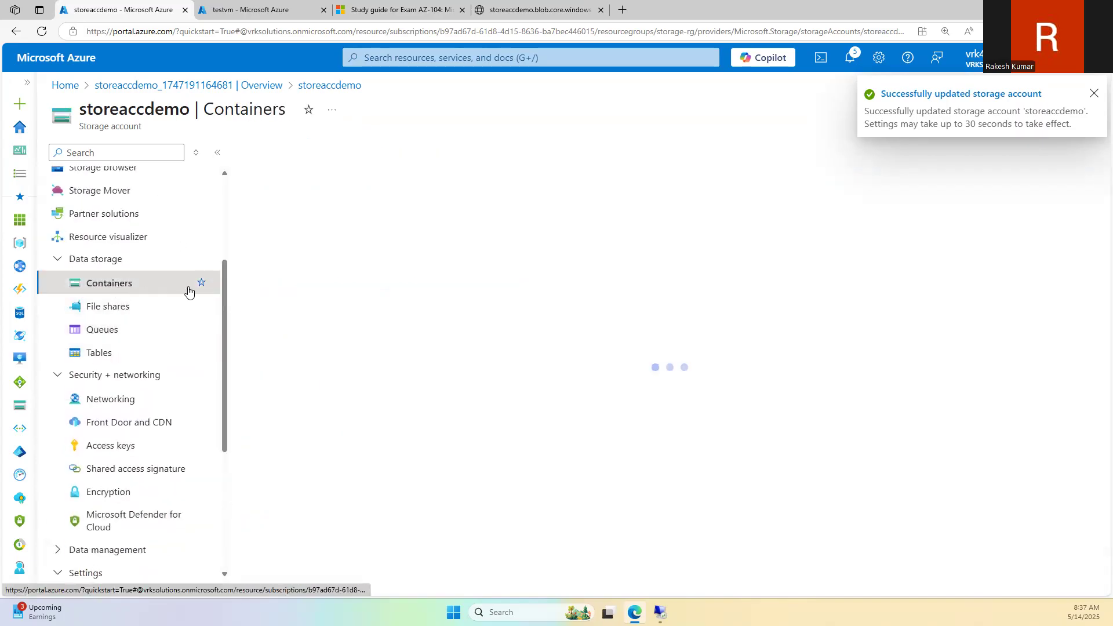
left_click(308, 283)
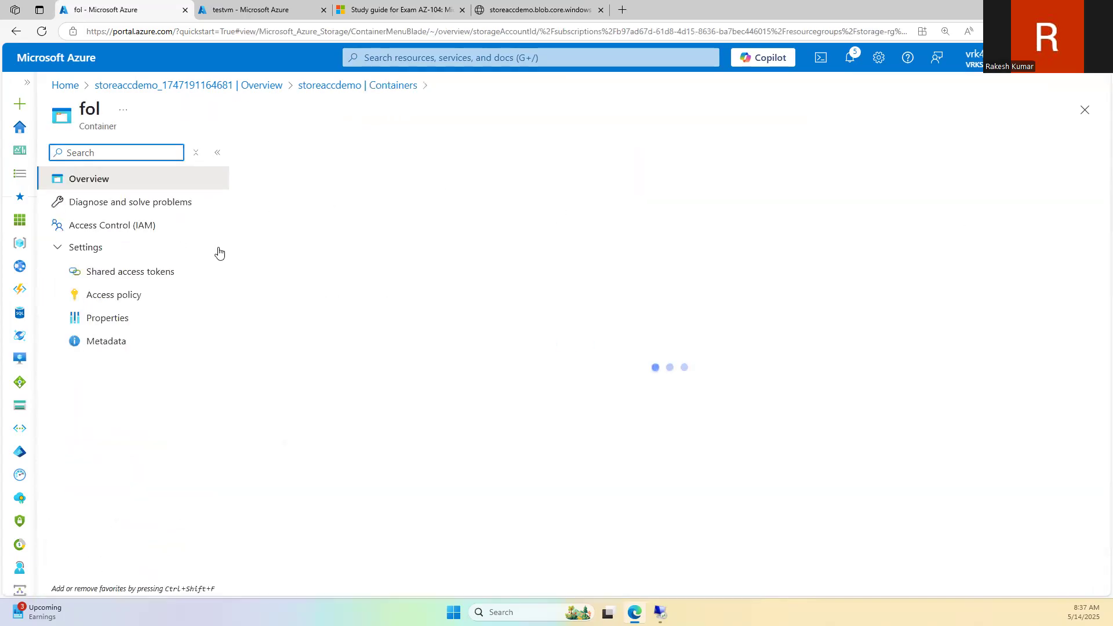
left_click(316, 328)
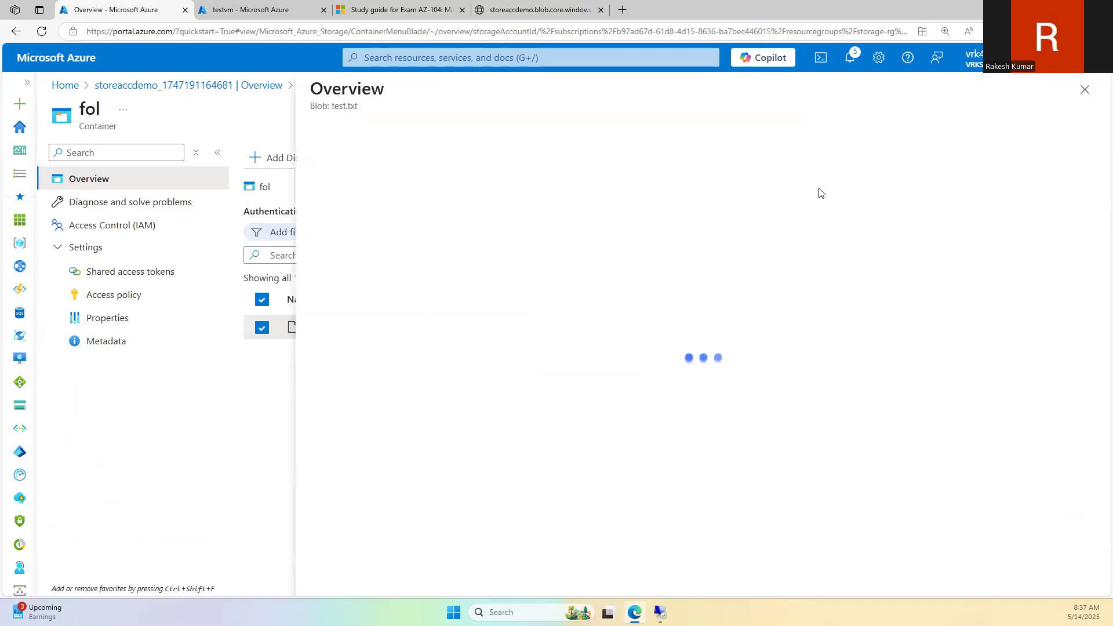
left_click(611, 177)
left_click(539, 10)
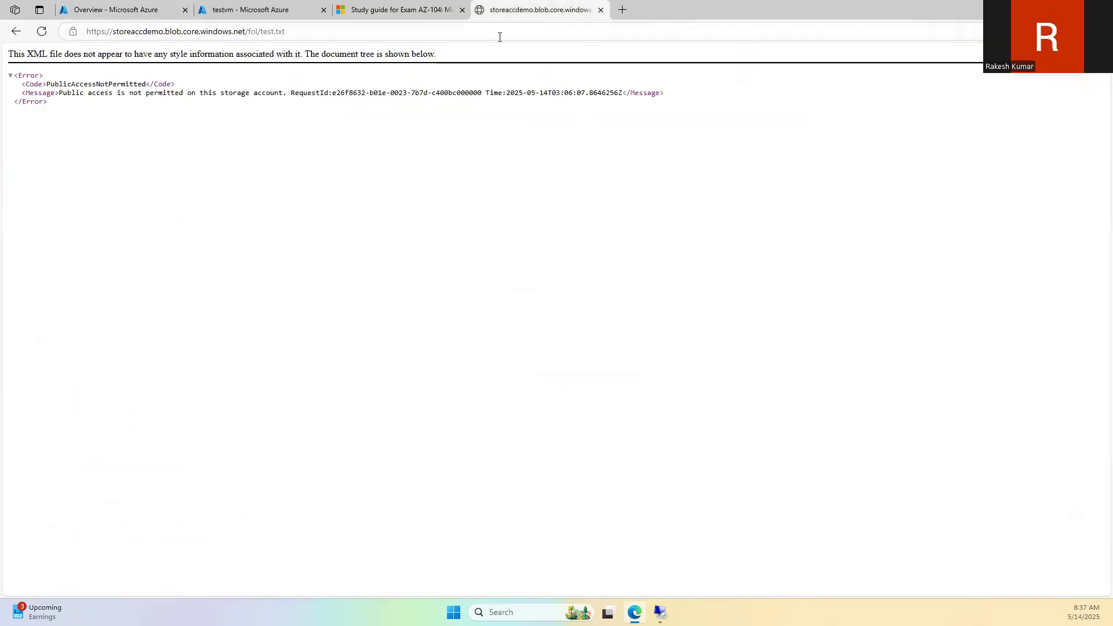
left_click(373, 37)
key("ctrl+v")
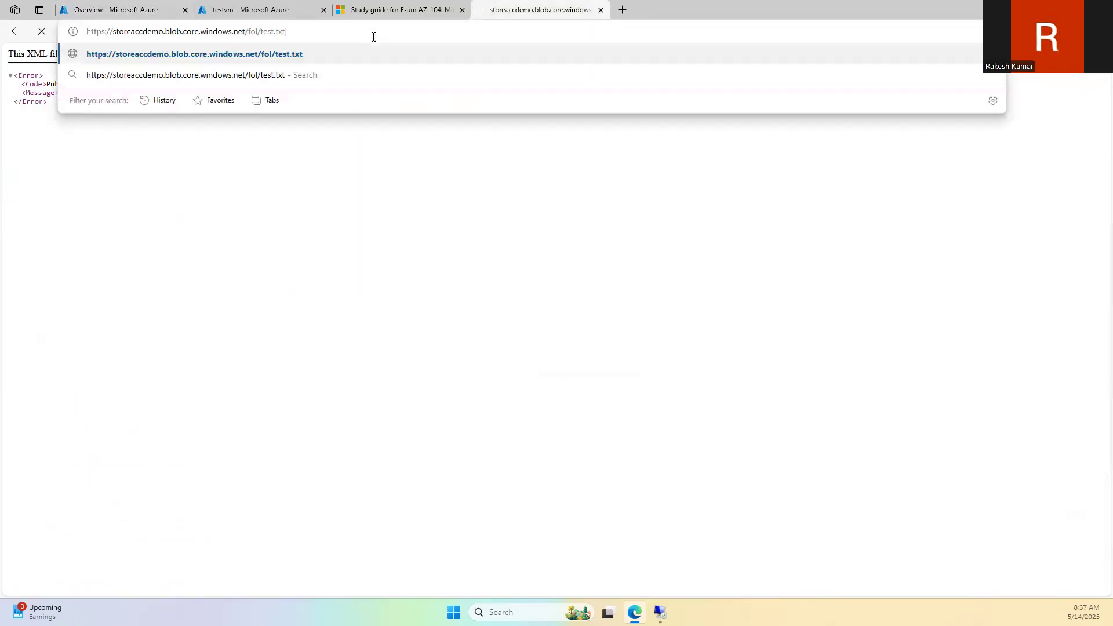
key("Return")
left_click(267, 33)
Step: Try setting fol's anonymous access level to Container, cancelling when it is blocked
left_click(151, 12)
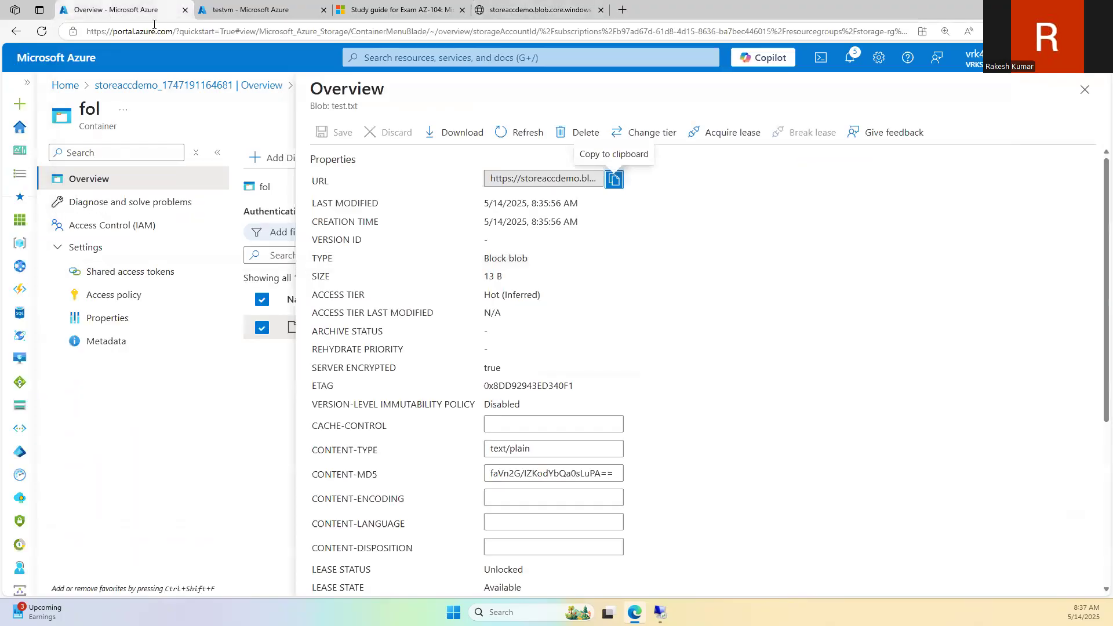
left_click(1084, 90)
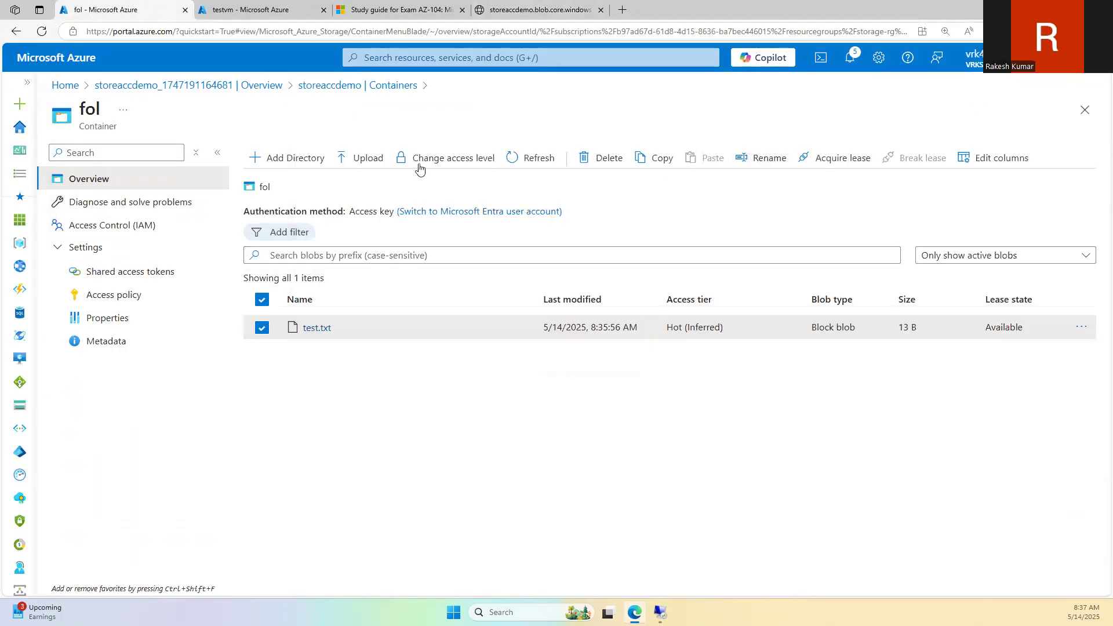
left_click(418, 165)
left_click(474, 243)
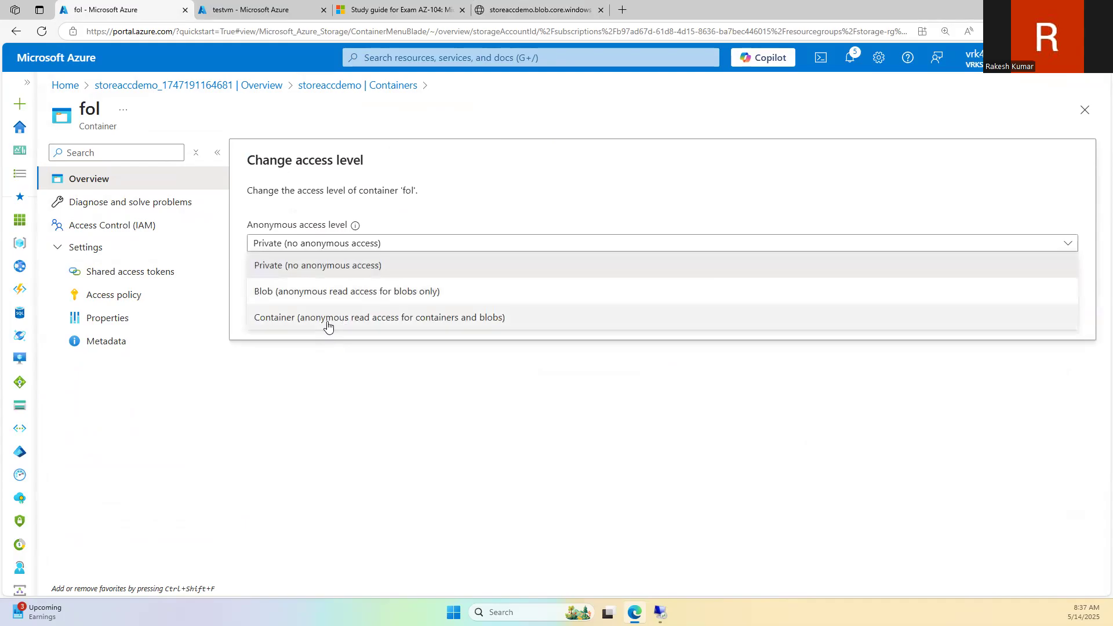
left_click(325, 317)
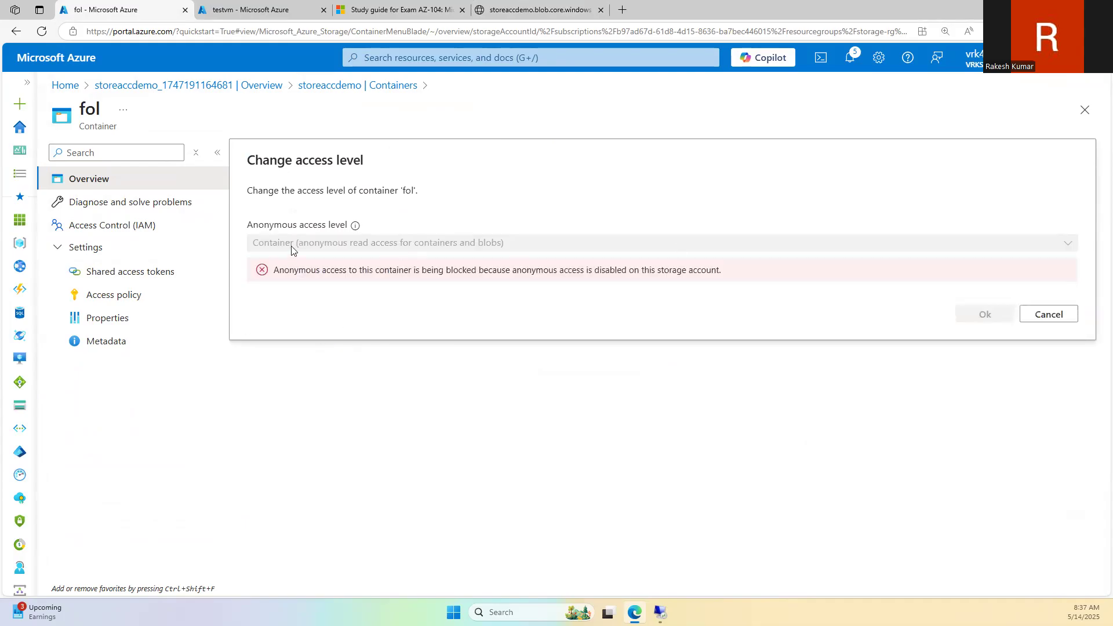
left_click(1066, 320)
Step: Refresh the blob list, retry the Container access level, cancel again and reload the portal
left_click(536, 158)
left_click(481, 158)
left_click(408, 244)
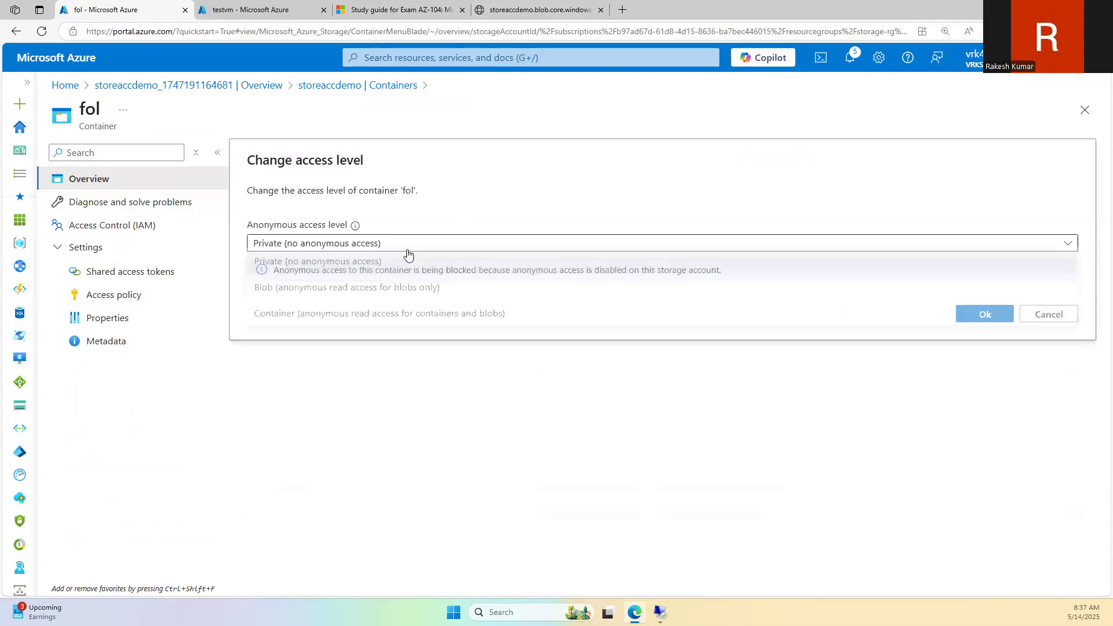
left_click(387, 317)
left_click(1056, 317)
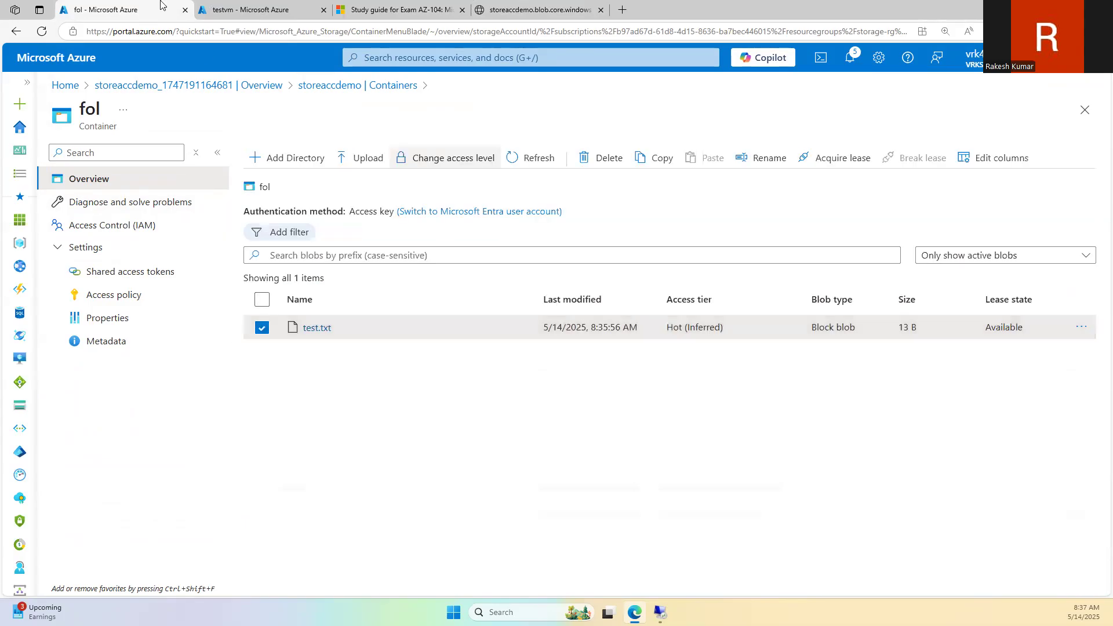
left_click(49, 34)
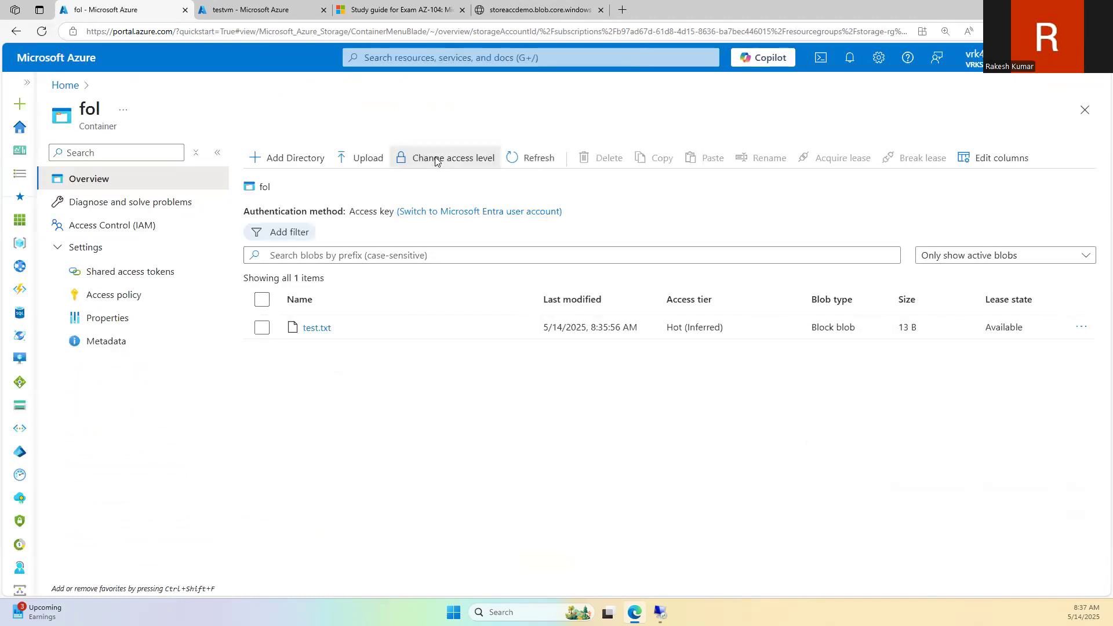
Step: Set fol's access level to Container (anonymous read for containers and blobs) and confirm
left_click(432, 158)
left_click(316, 243)
left_click(324, 316)
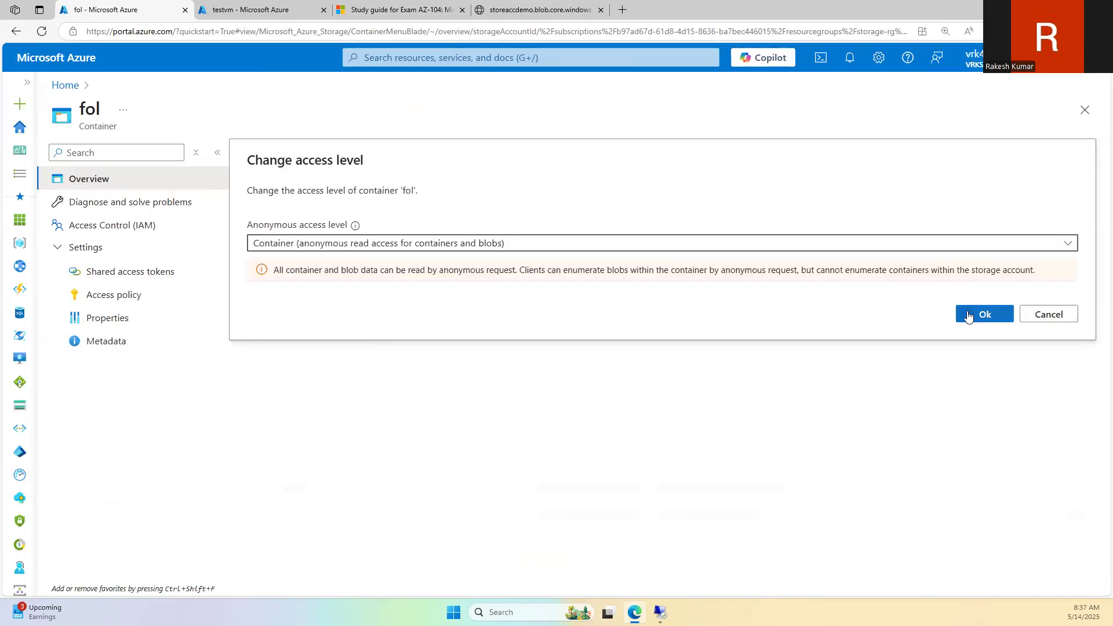
left_click(985, 313)
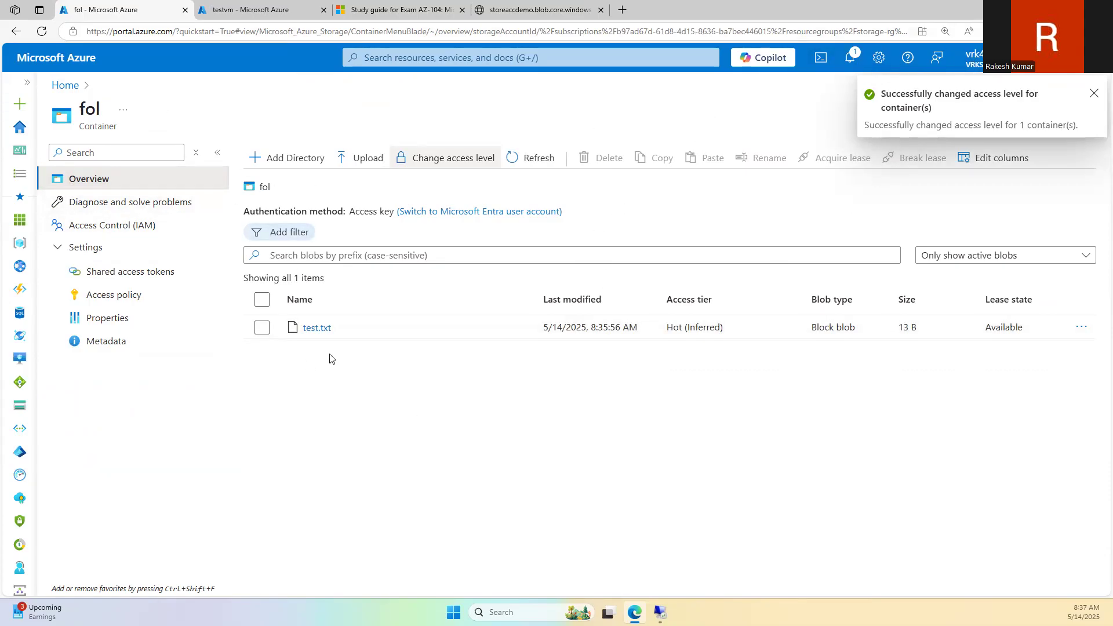
Step: Reload the blob URL tab to see "created in VM", reset zoom, and return to fol
left_click(508, 3)
left_click(372, 33)
left_click(373, 36)
key("Return")
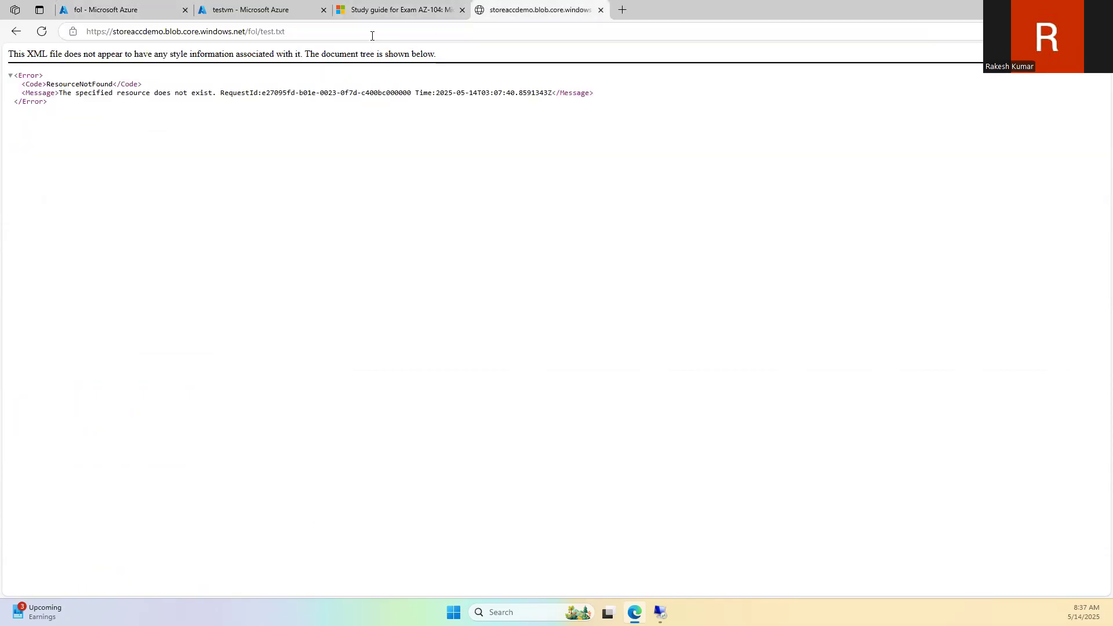
left_click(372, 36)
key("Return")
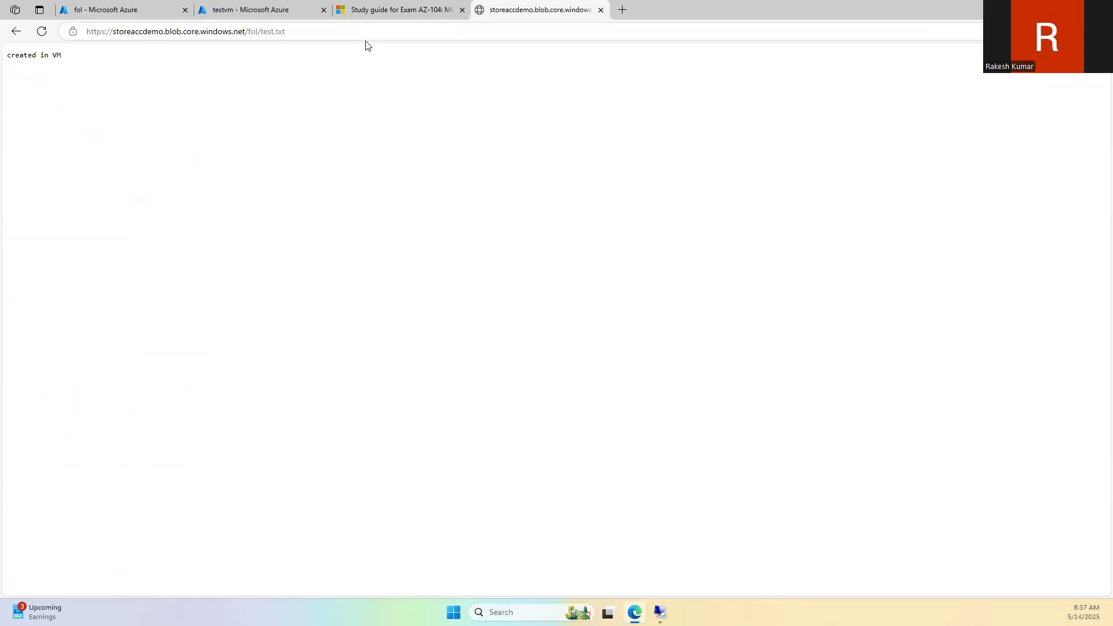
scroll(176, 174, "up", 9)
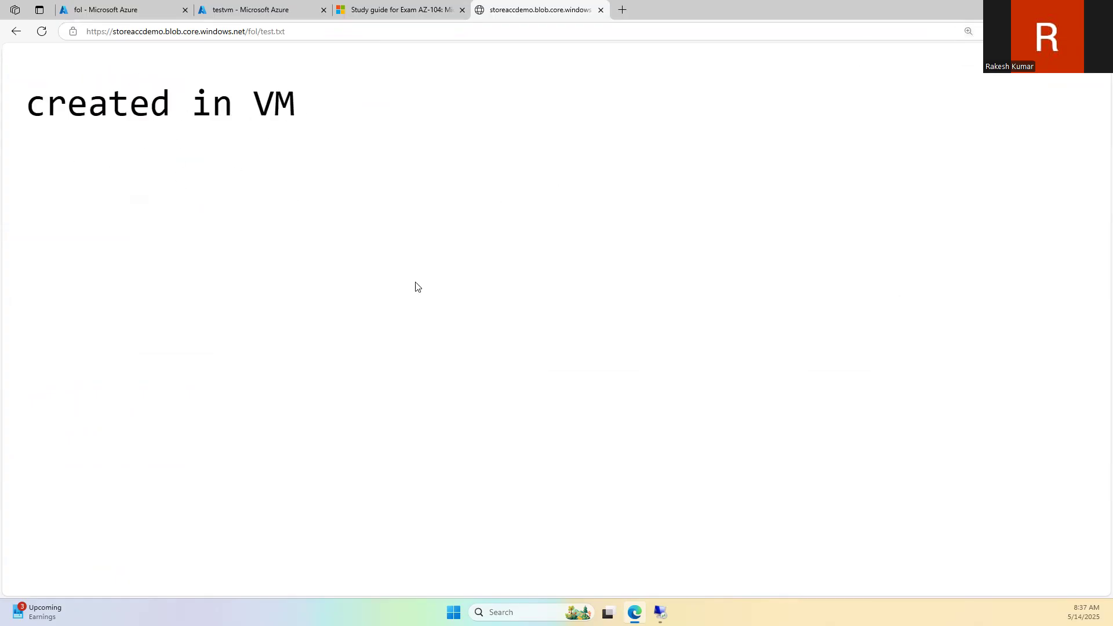
key("ctrl+0")
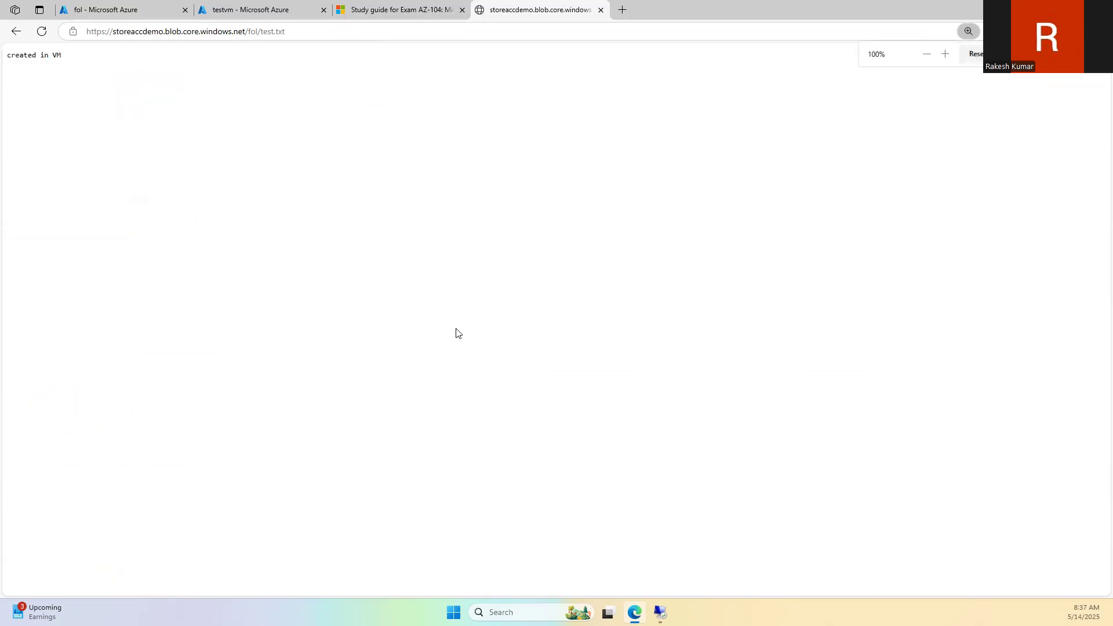
left_click(173, 8)
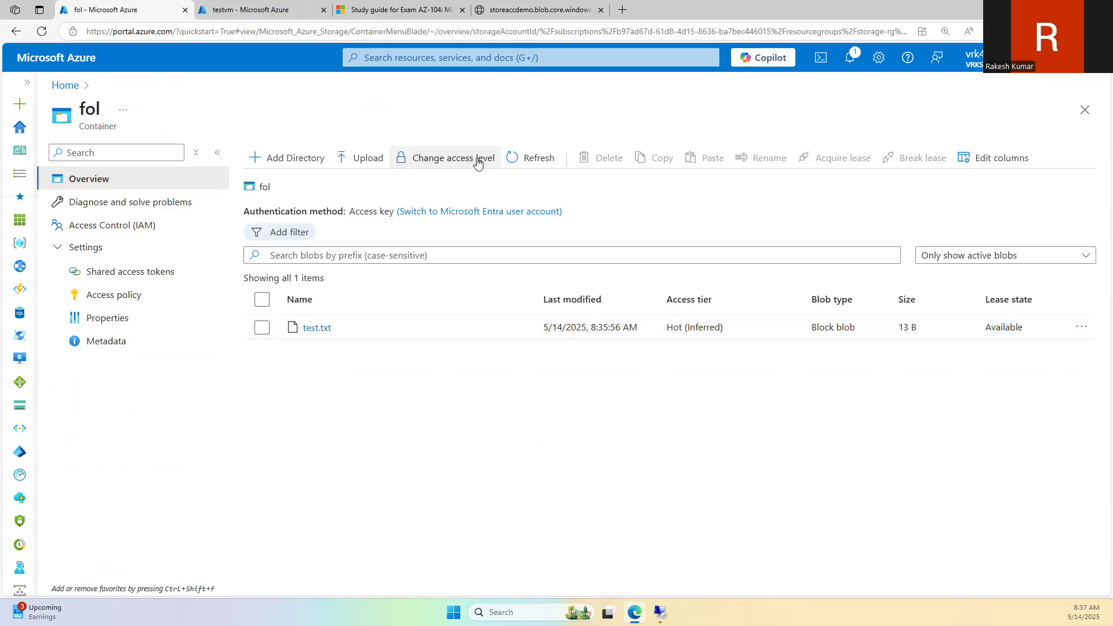
Step: Review fol's anonymous access level choices twice, checking the public blob page, without changing anything
left_click(437, 161)
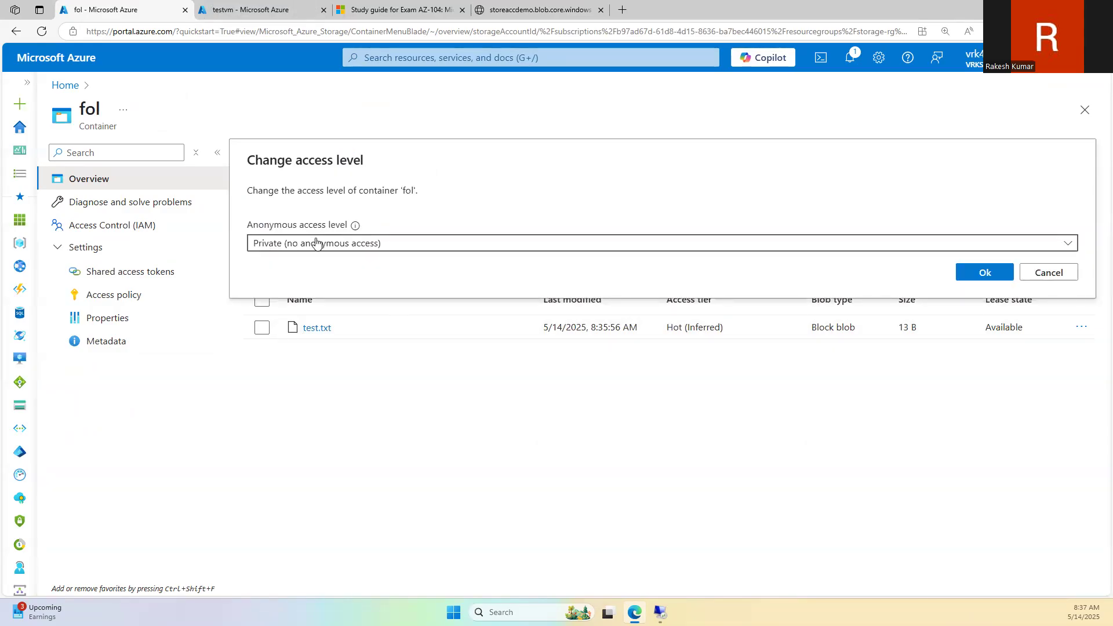
left_click(317, 243)
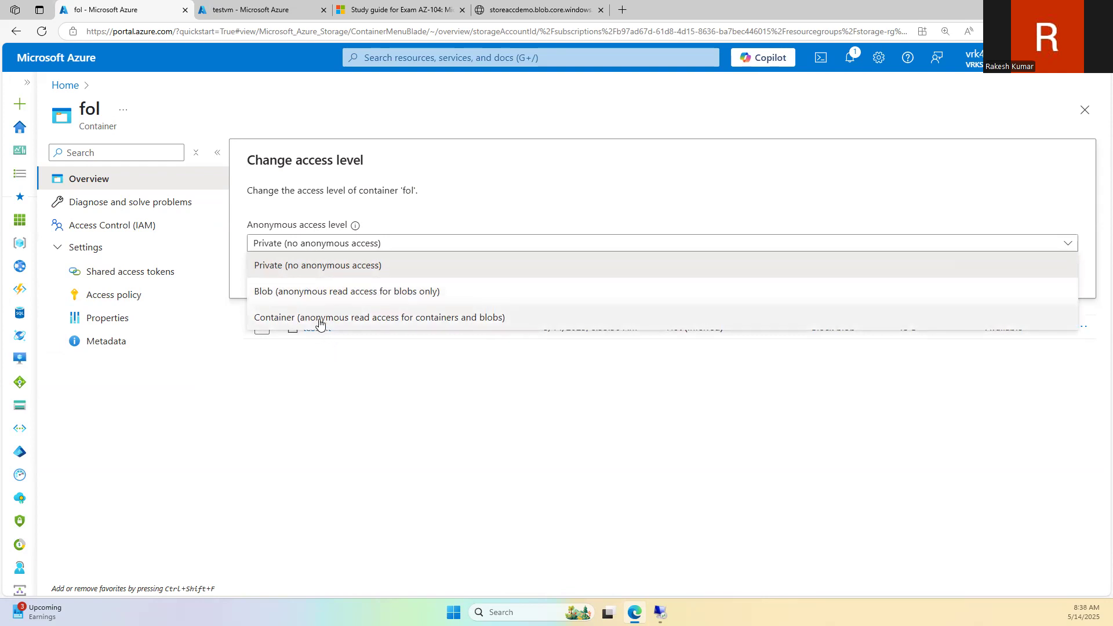
left_click(522, 9)
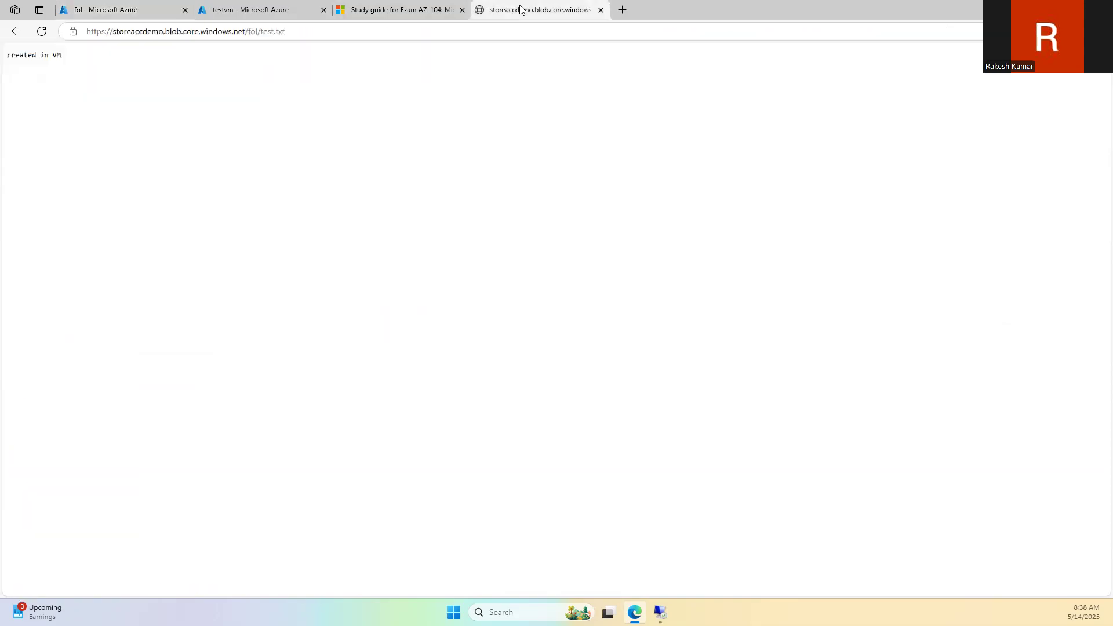
left_click(95, 8)
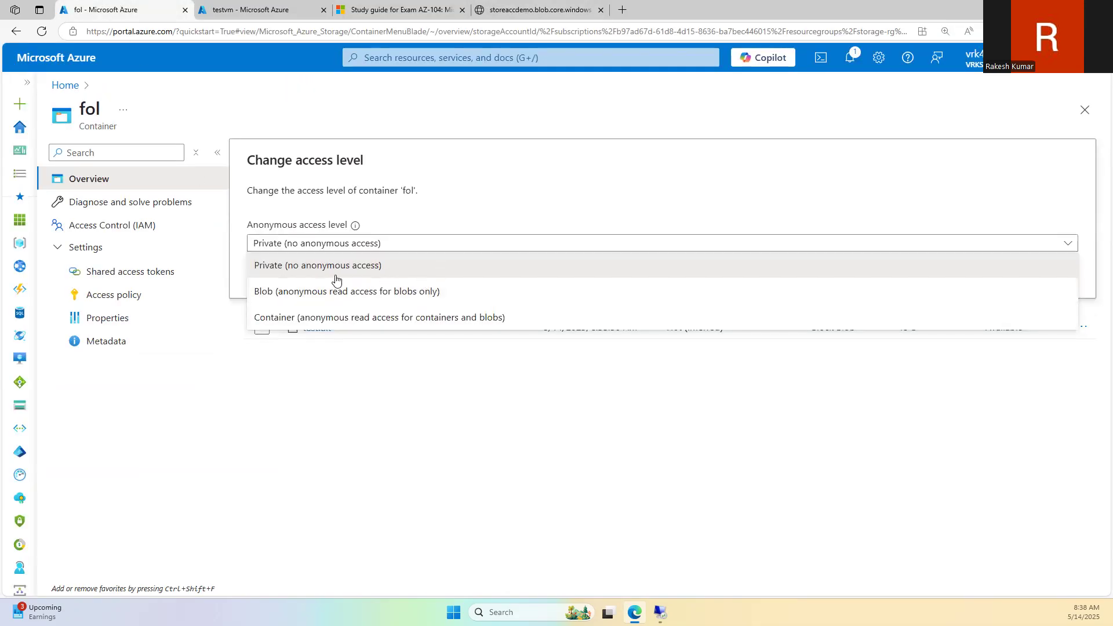
left_click(557, 447)
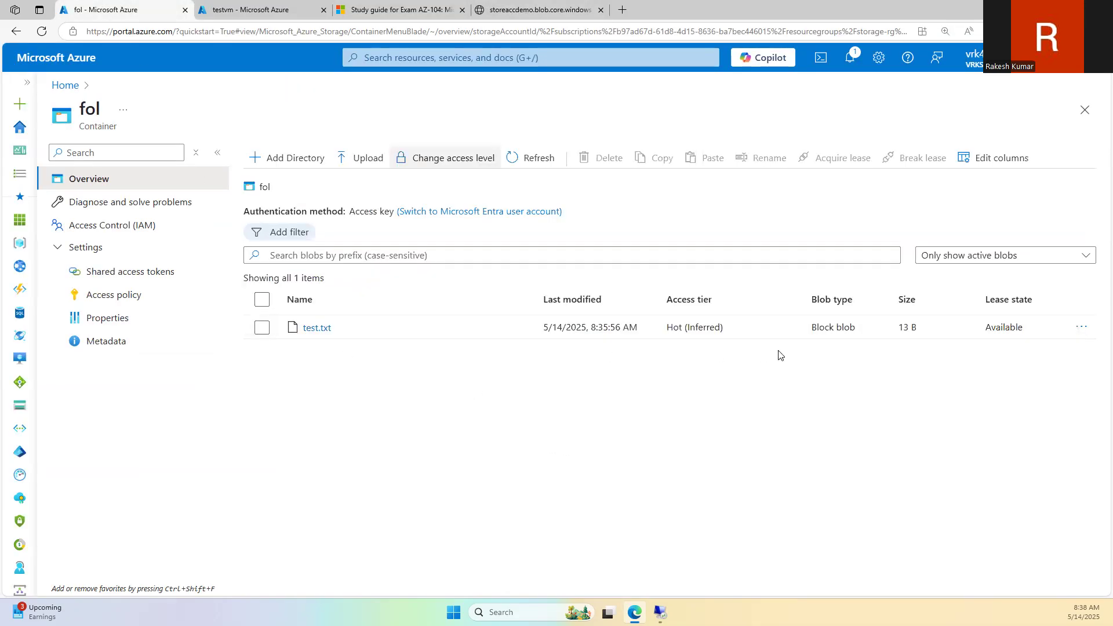
left_click(504, 7)
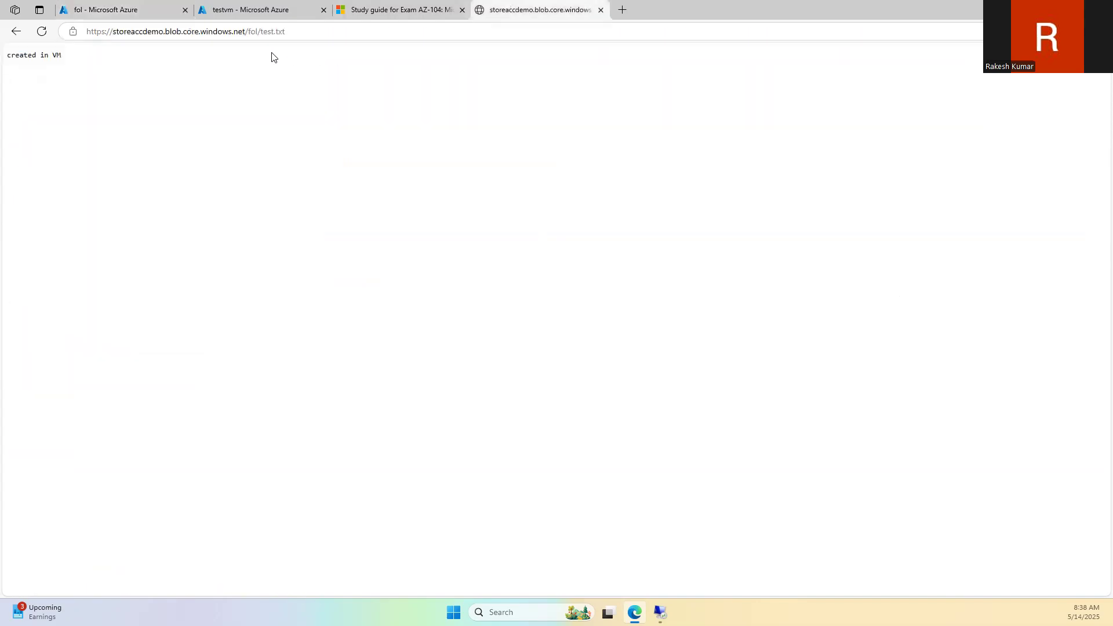
left_click(157, 9)
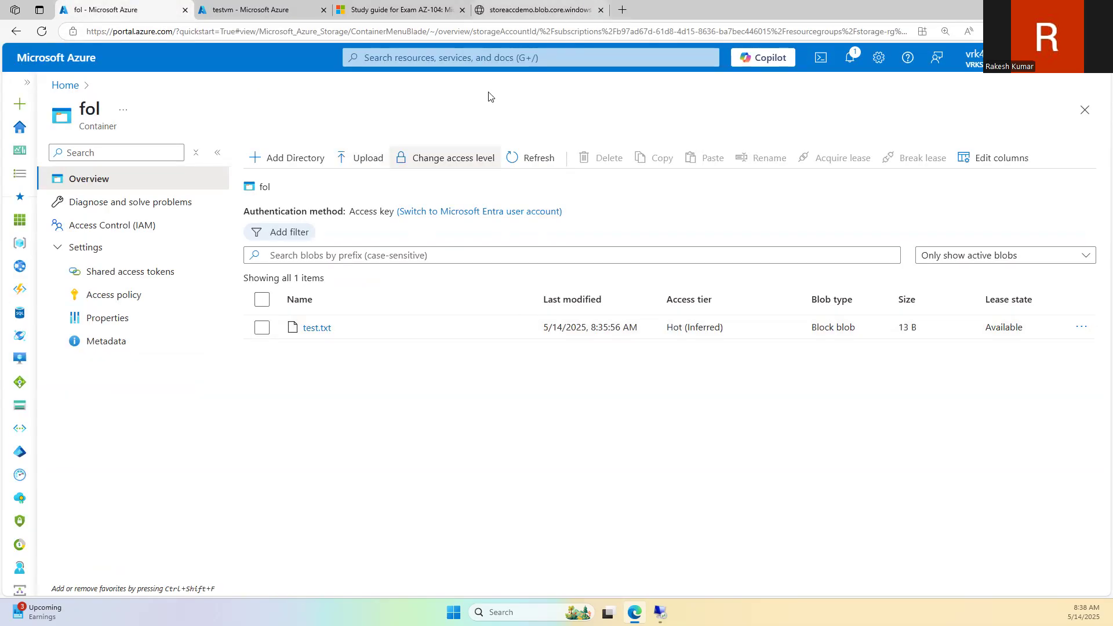
left_click(465, 155)
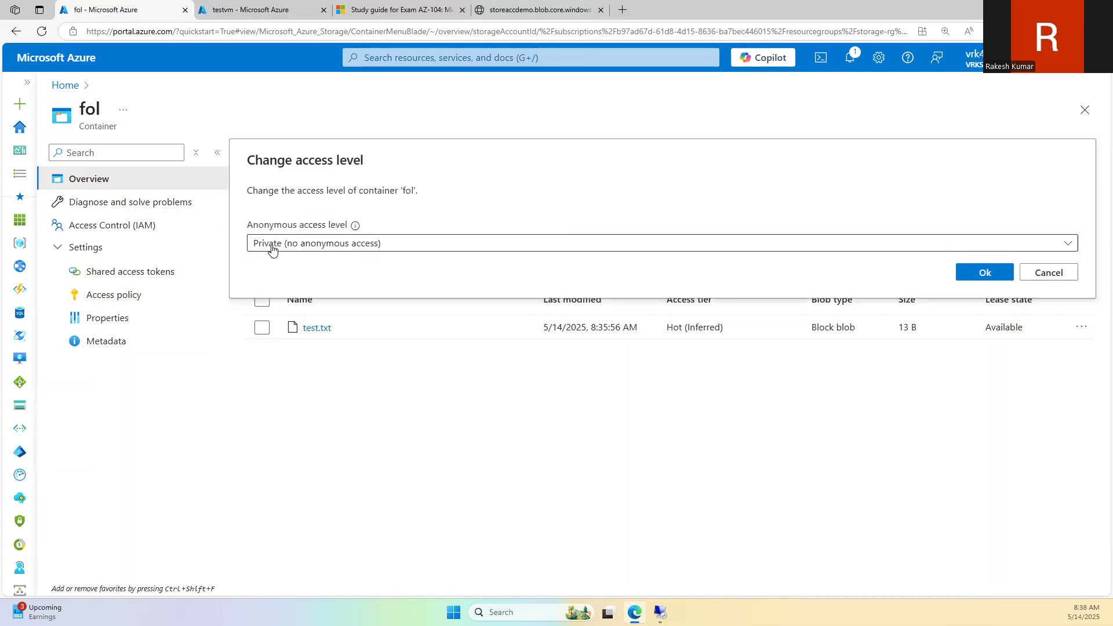
left_click(274, 250)
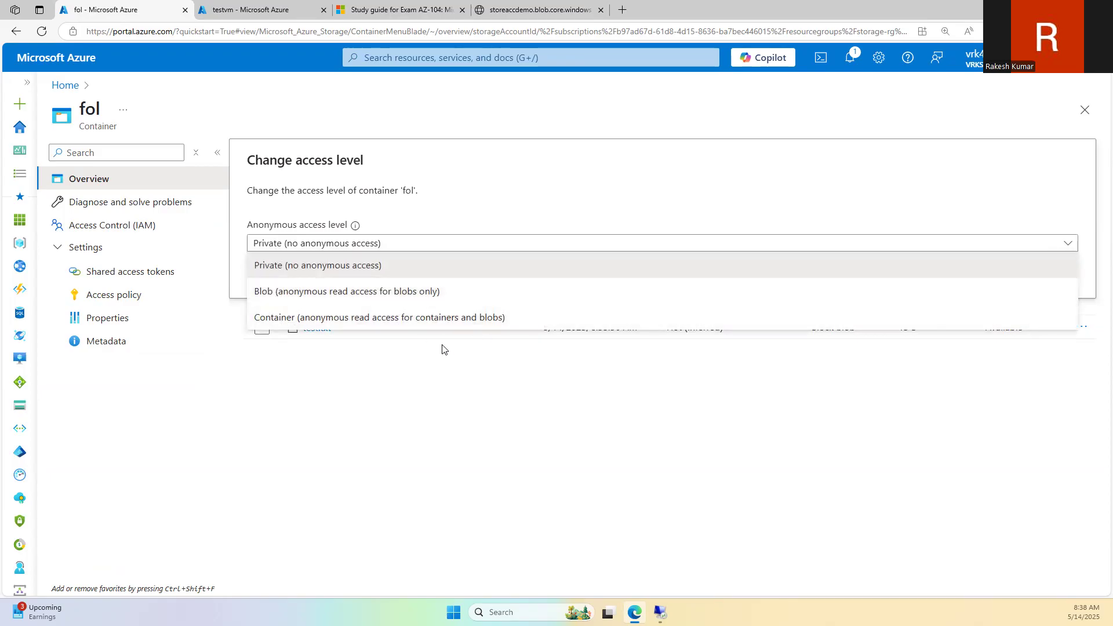
left_click(374, 394)
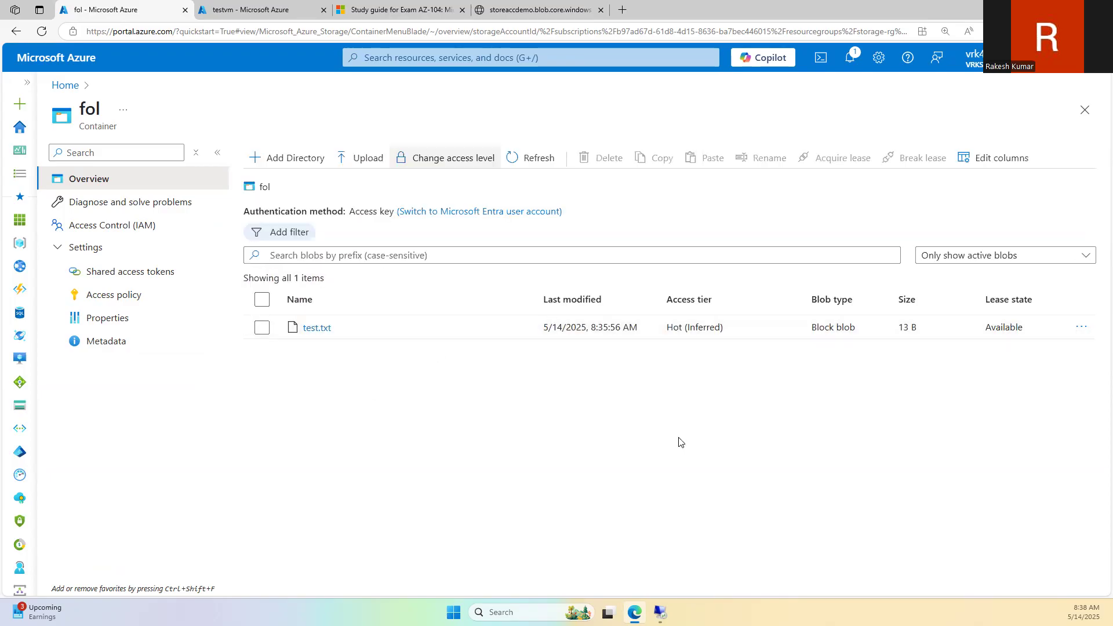
Step: View fol's Access policy, Shared access tokens and Properties, then switch to the AZ-104 study guide
left_click(132, 303)
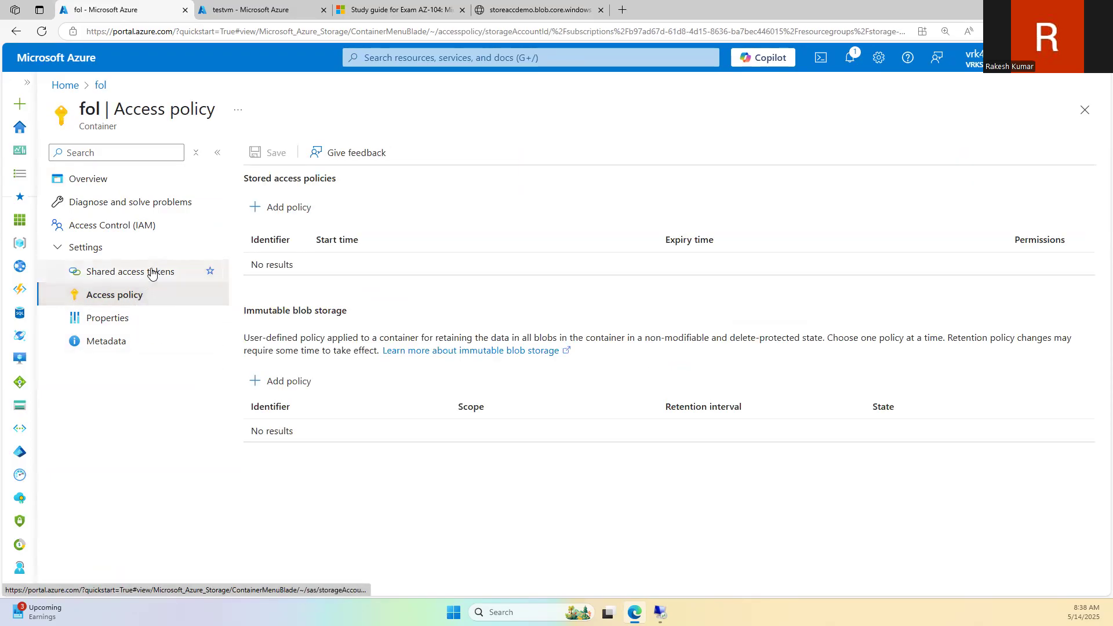
left_click(156, 274)
left_click(138, 322)
scroll(323, 340, "down", 1)
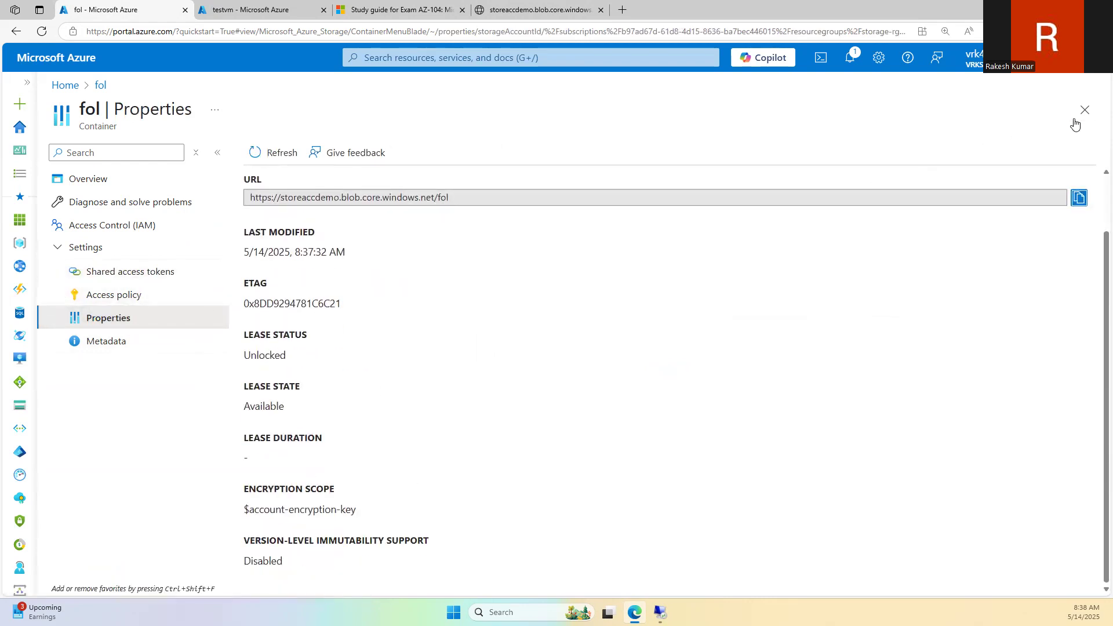
left_click(1084, 110)
left_click(394, 10)
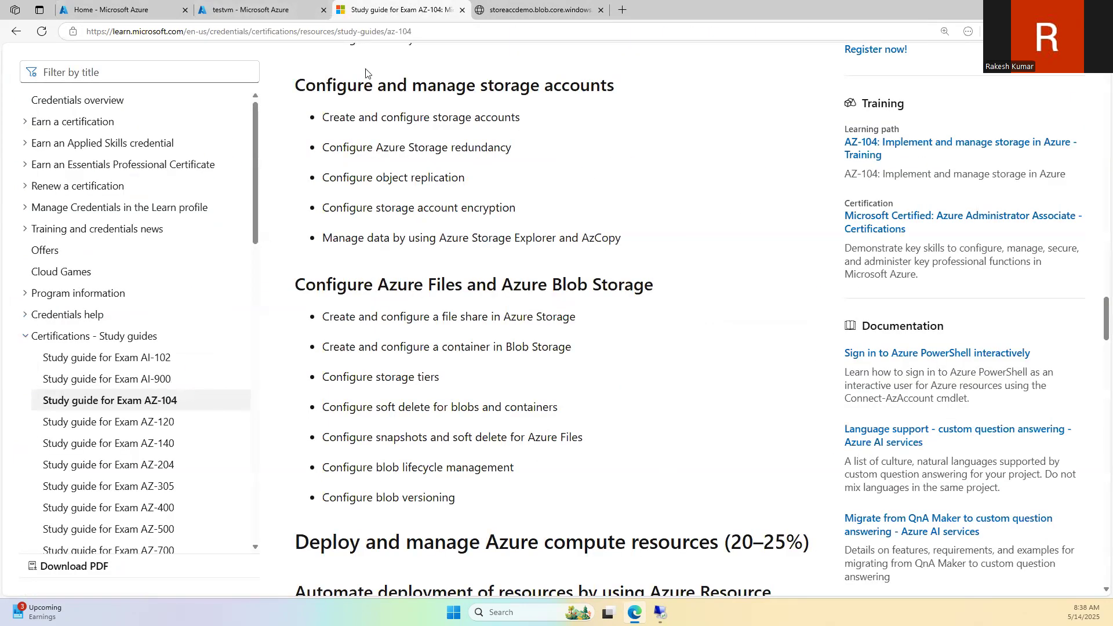
scroll(458, 357, "down", 2)
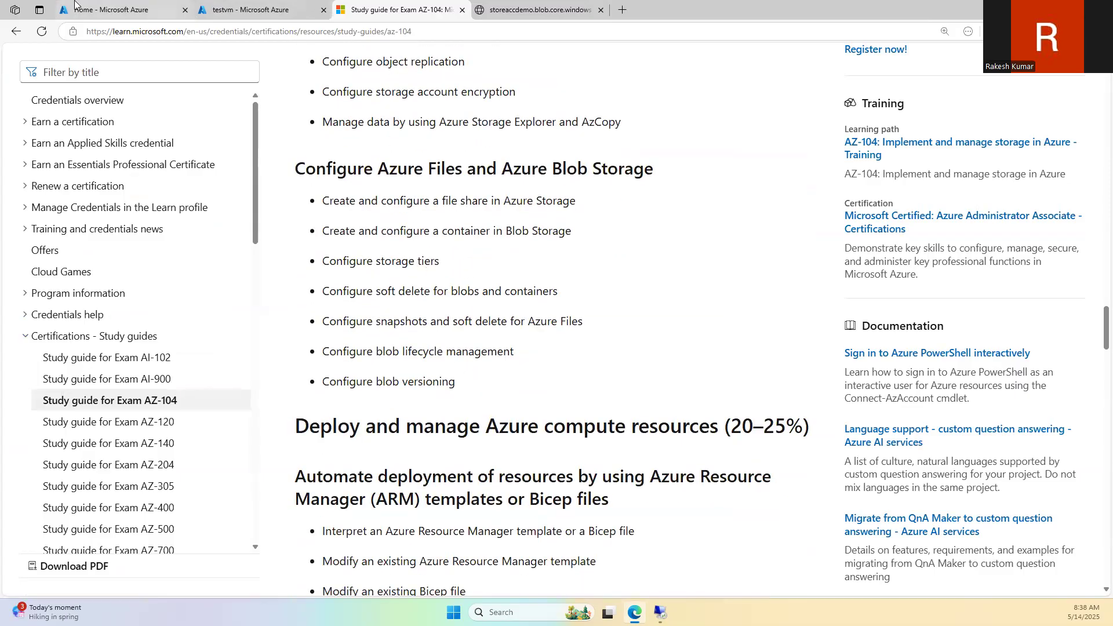
Step: Navigate Home > Storage accounts > storeaccdemo and open Containers under Data storage
left_click(101, 10)
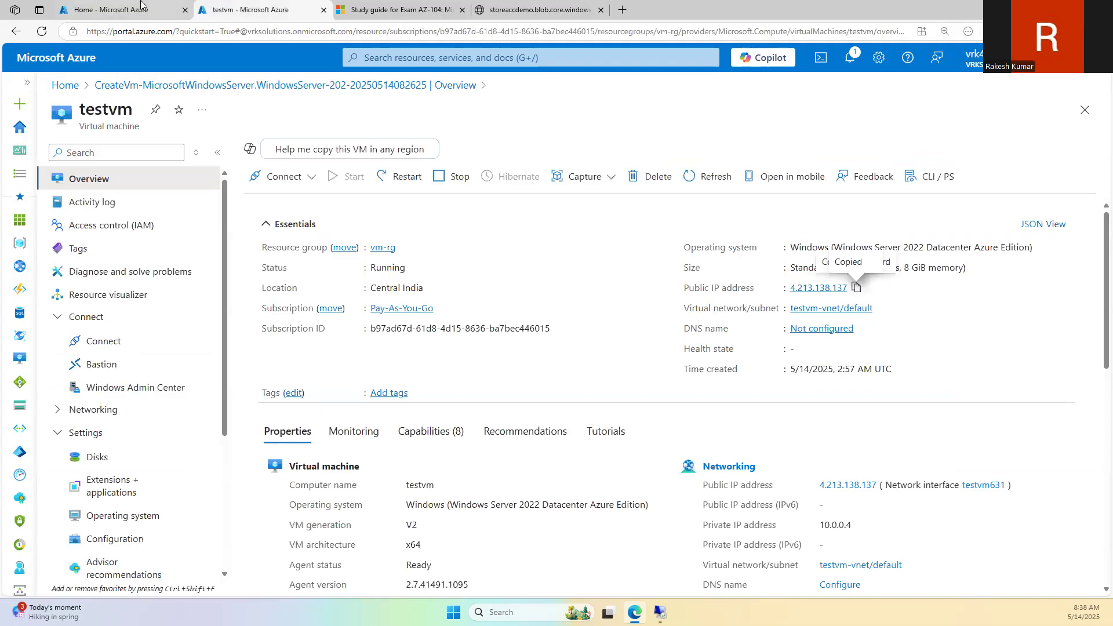
left_click(307, 160)
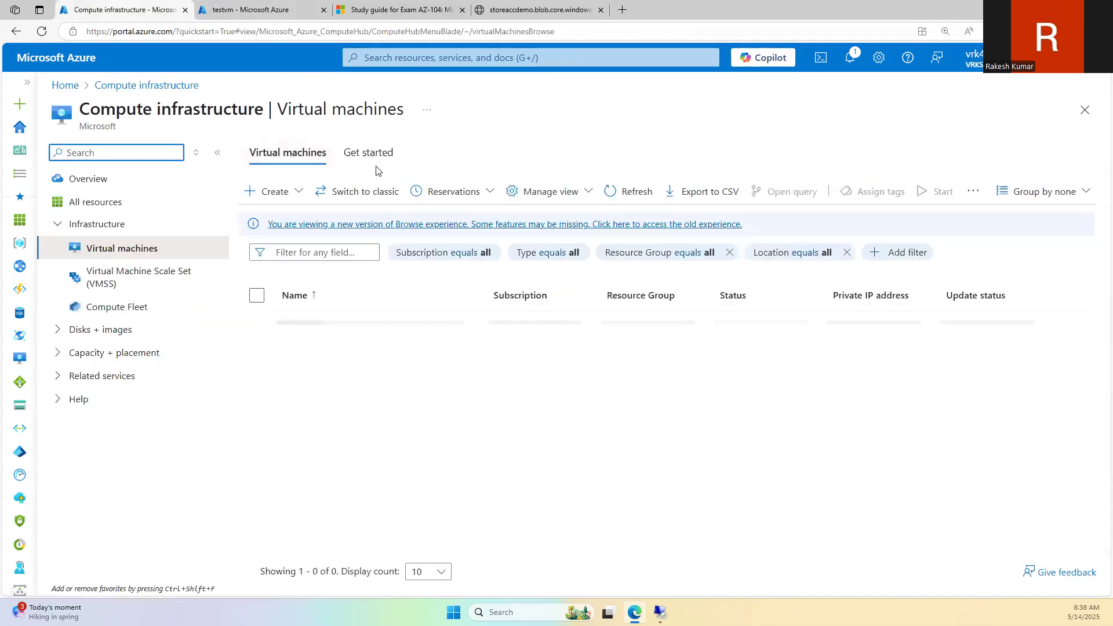
left_click(66, 85)
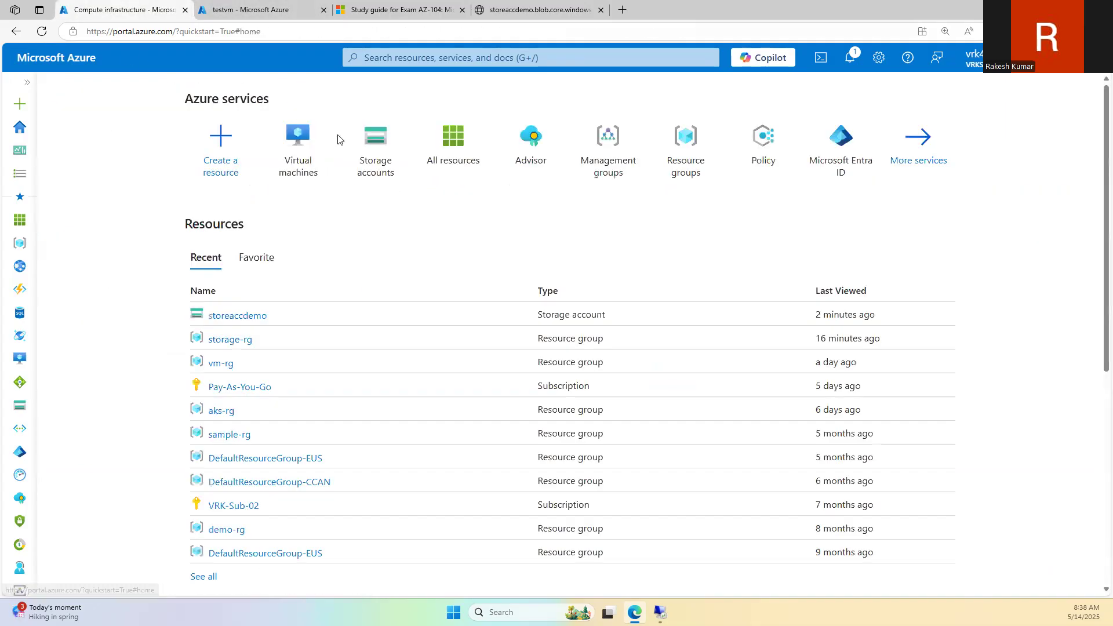
left_click(374, 156)
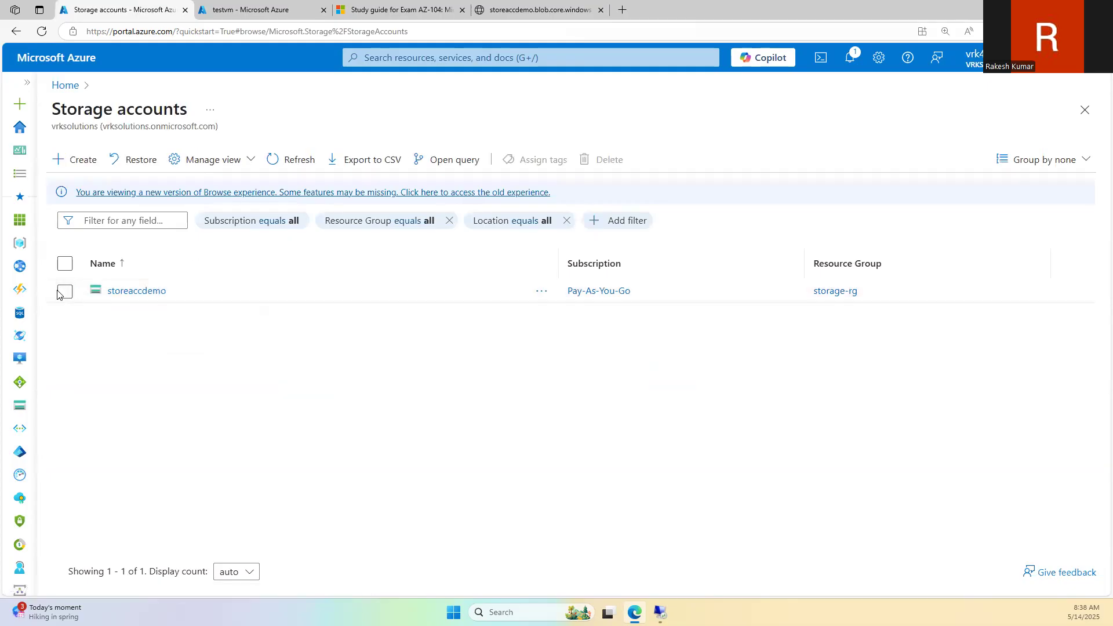
left_click(119, 294)
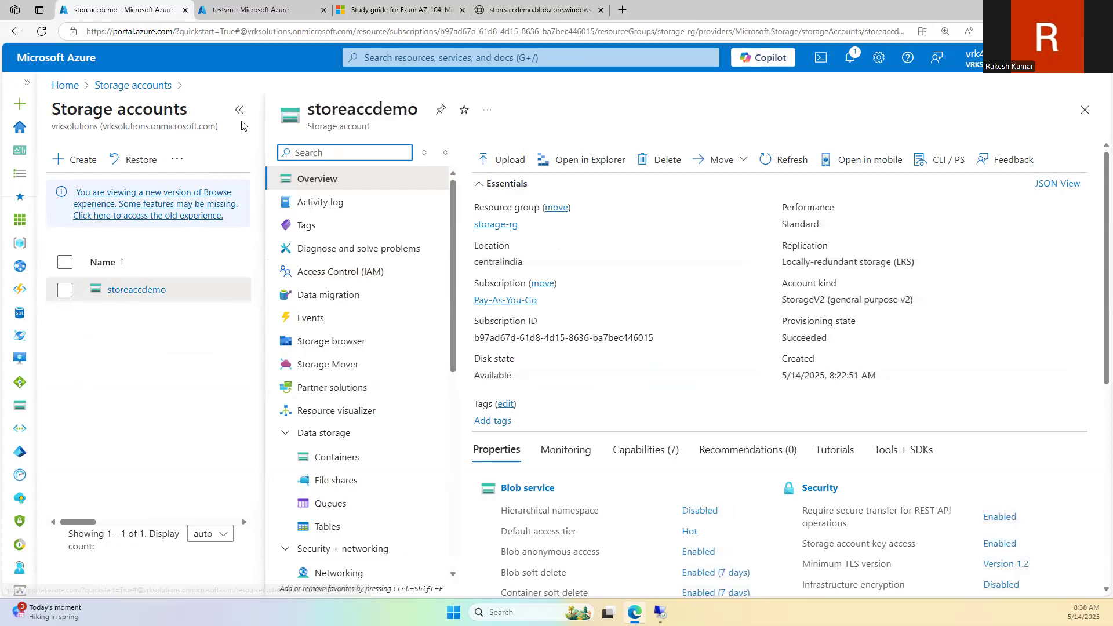
scroll(145, 445, "down", 6)
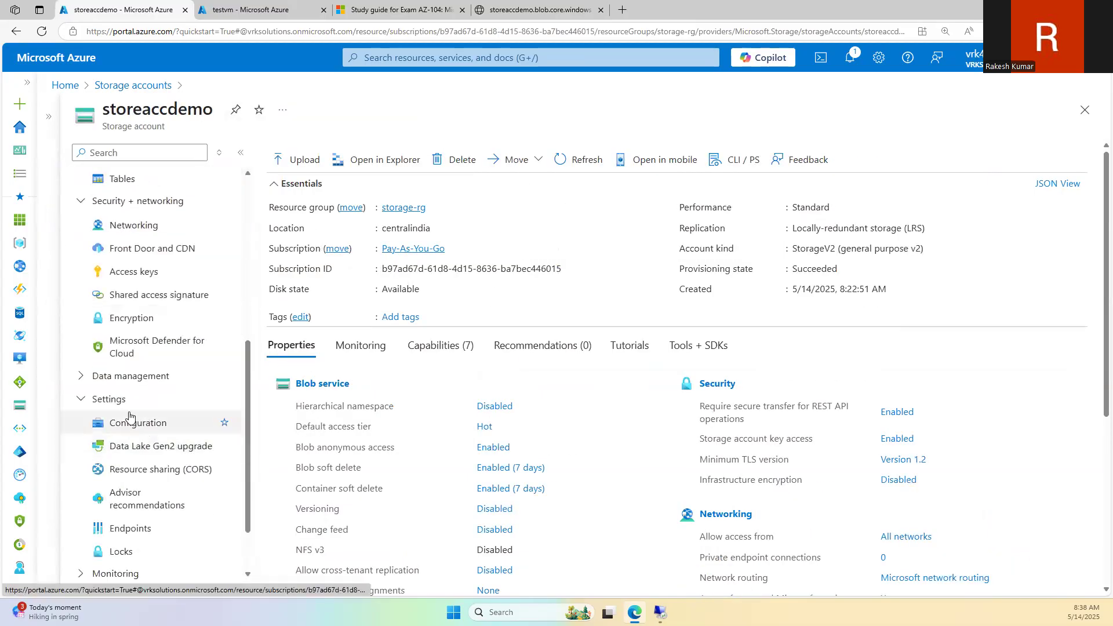
scroll(132, 371, "up", 1)
scroll(137, 372, "up", 2)
scroll(145, 406, "down", 4)
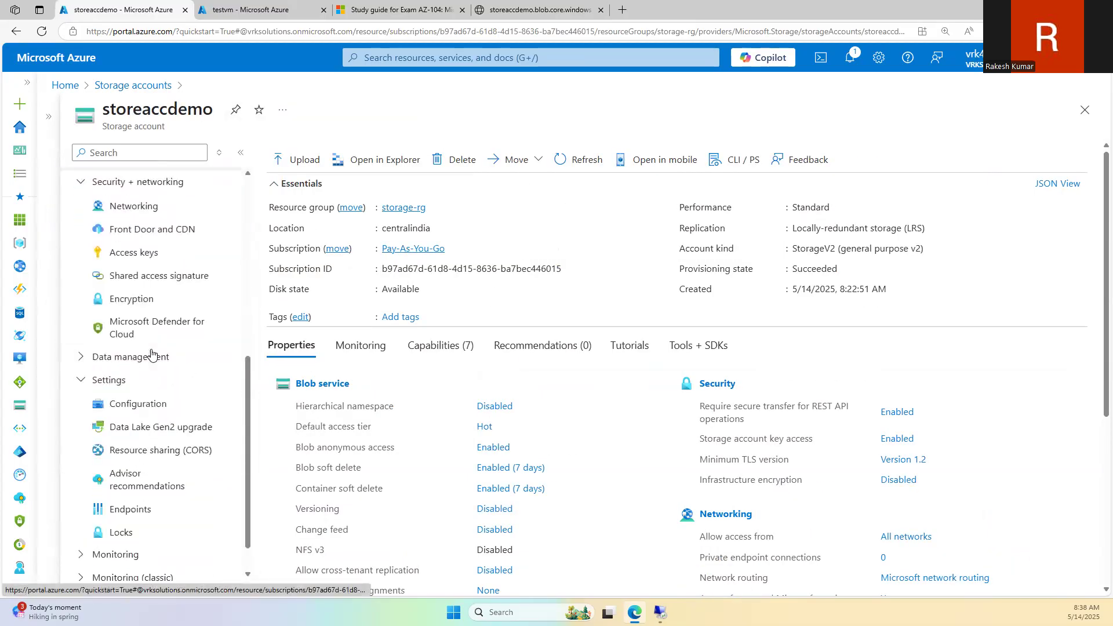
scroll(127, 355, "up", 3)
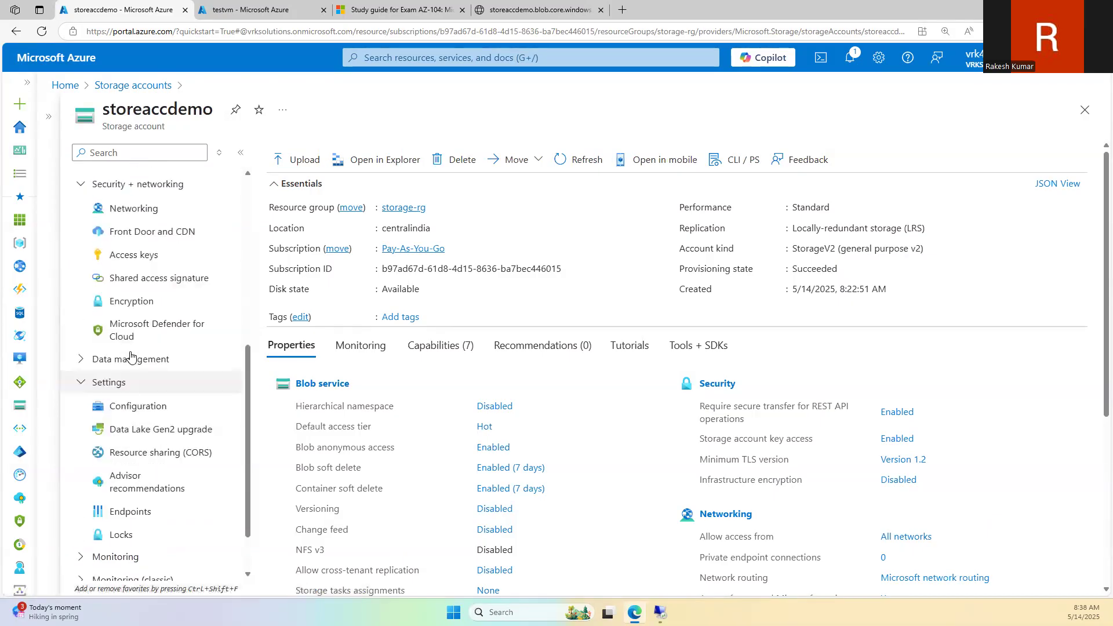
left_click(140, 231)
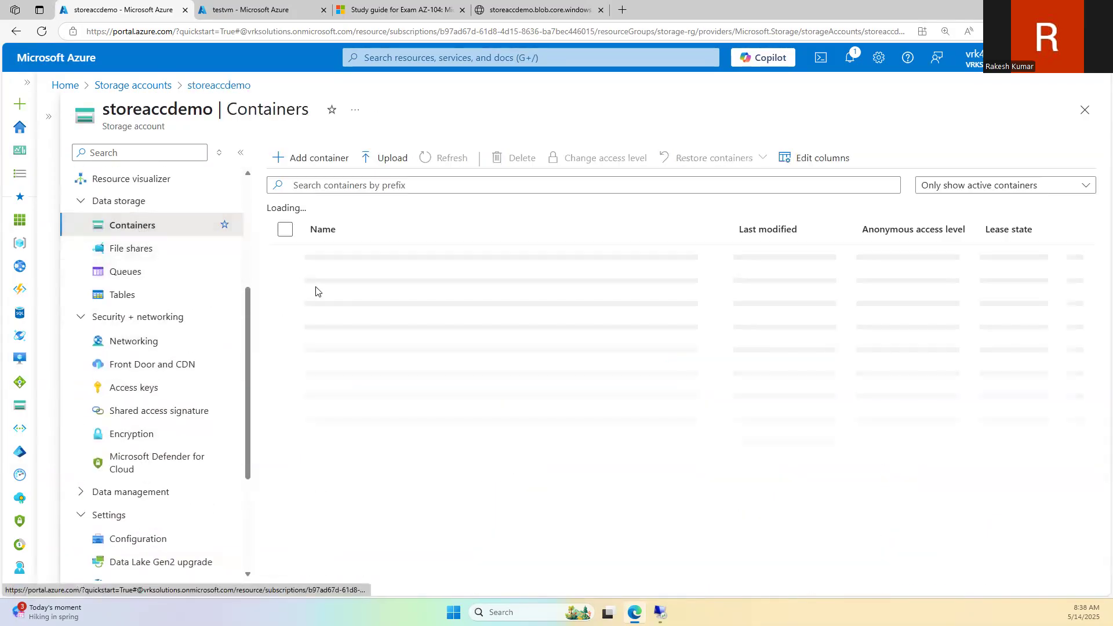
Step: Open the fol container, inspect test.txt's actions, and return to the storeaccdemo container list
left_click(330, 282)
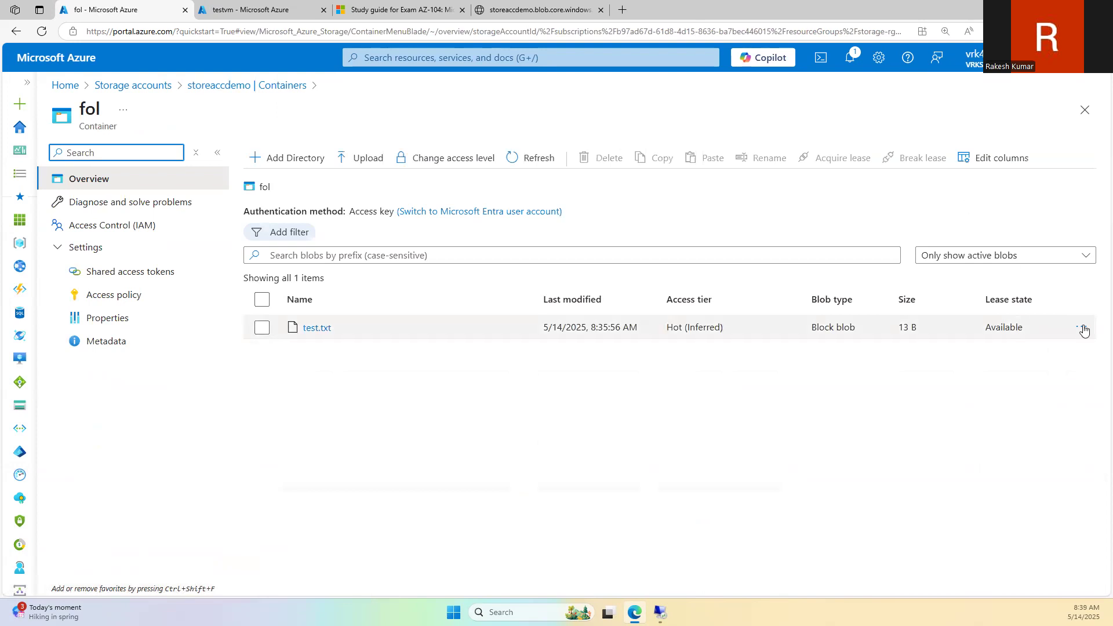
left_click(1082, 327)
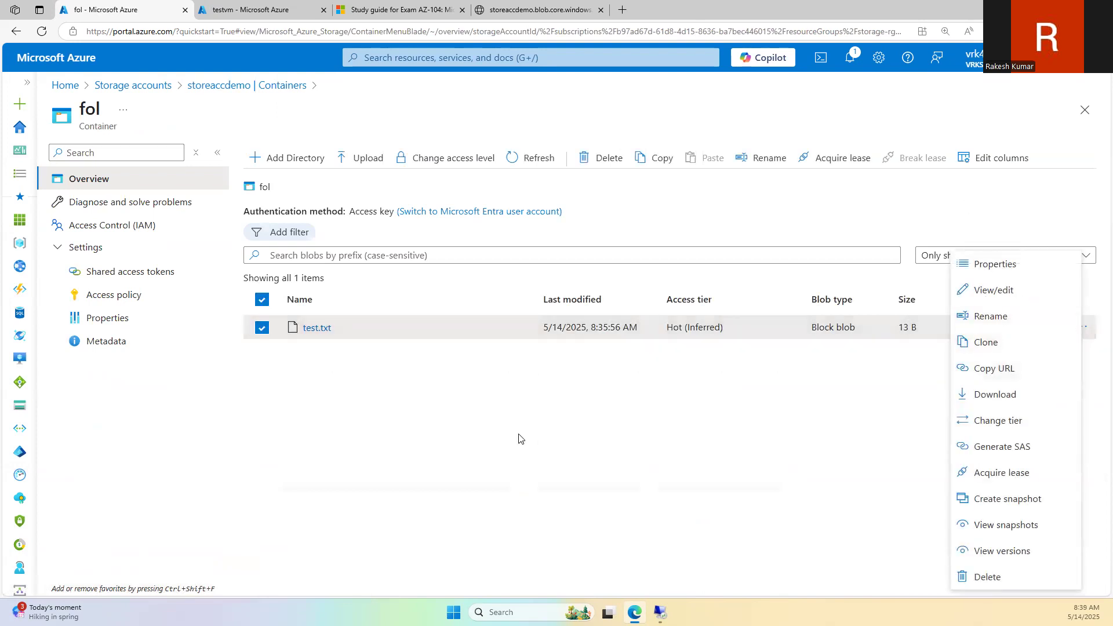
left_click(347, 316)
left_click(266, 87)
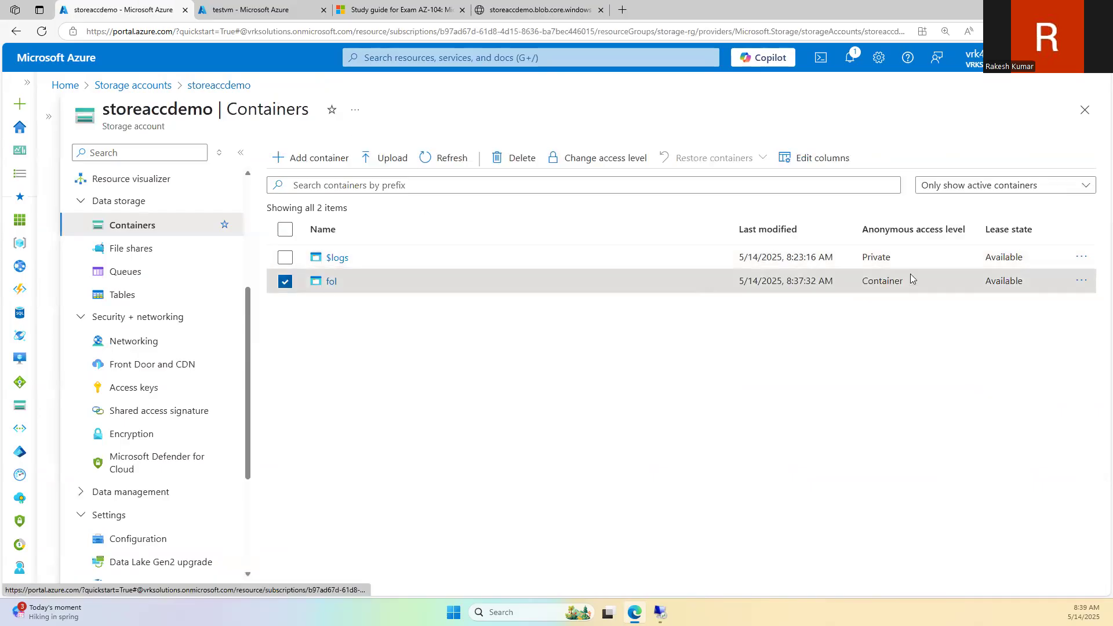
Step: View fol's properties and its Change access level dialog, leaving access at Container
left_click(1082, 281)
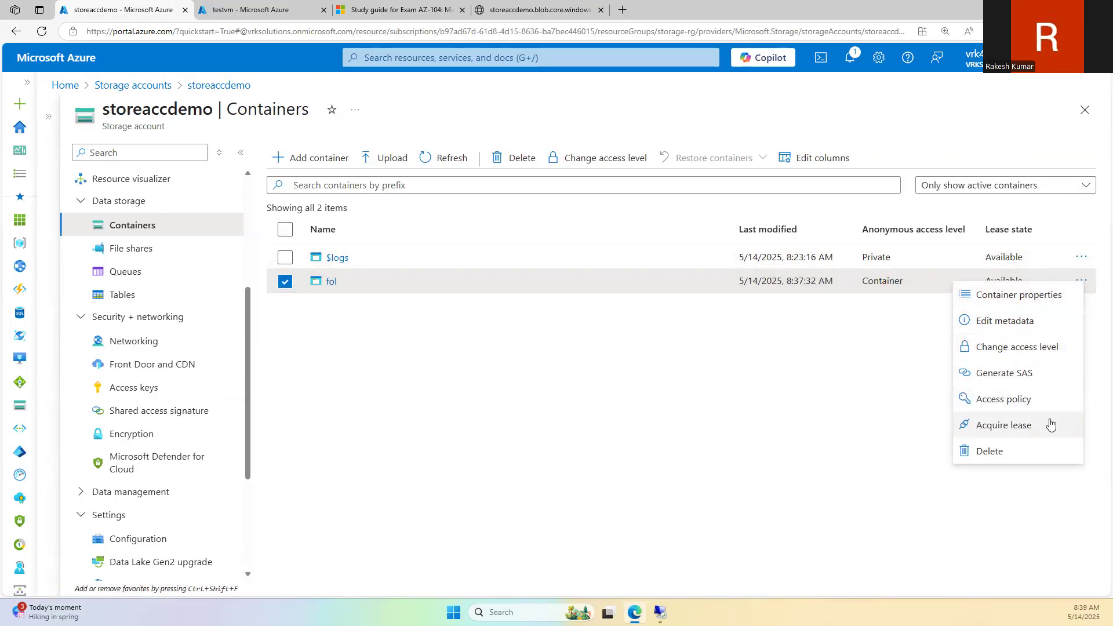
left_click(1042, 298)
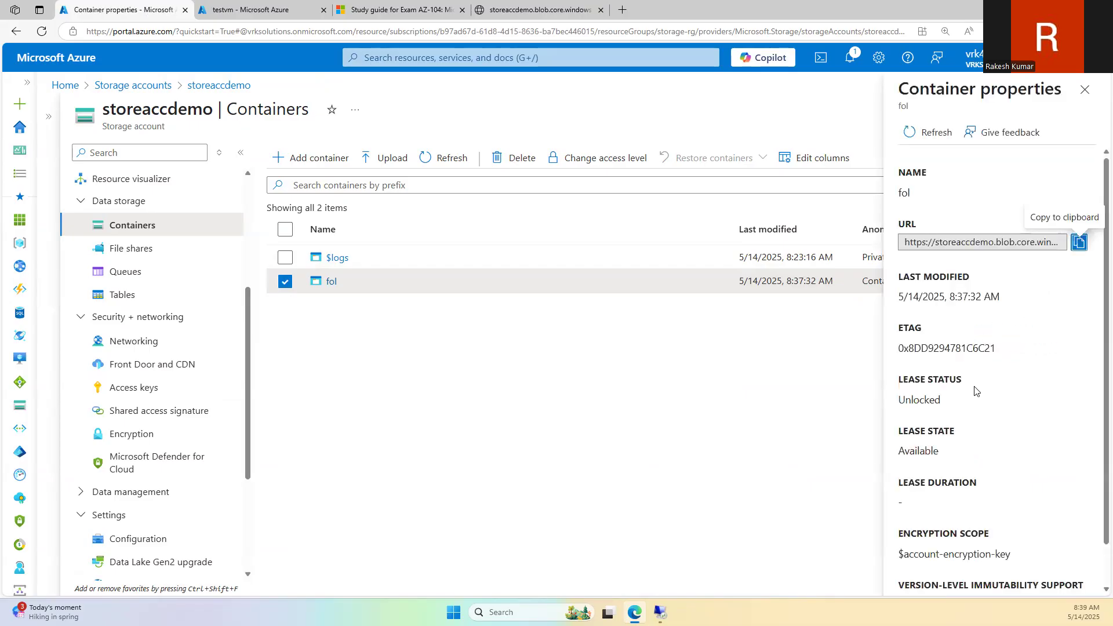
scroll(975, 399, "down", 1)
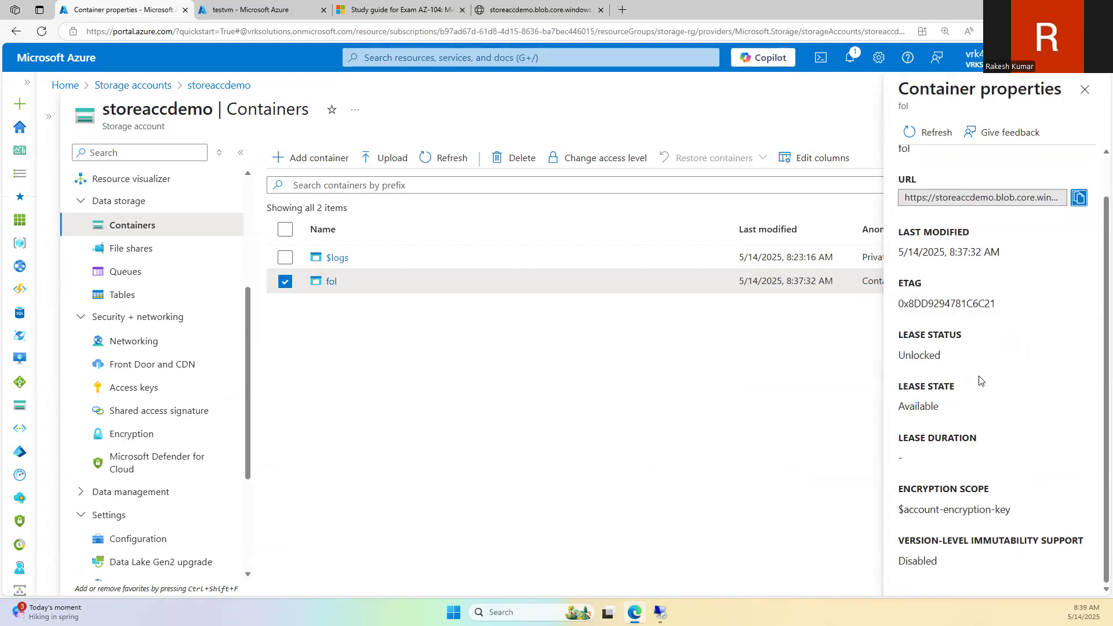
left_click(1085, 89)
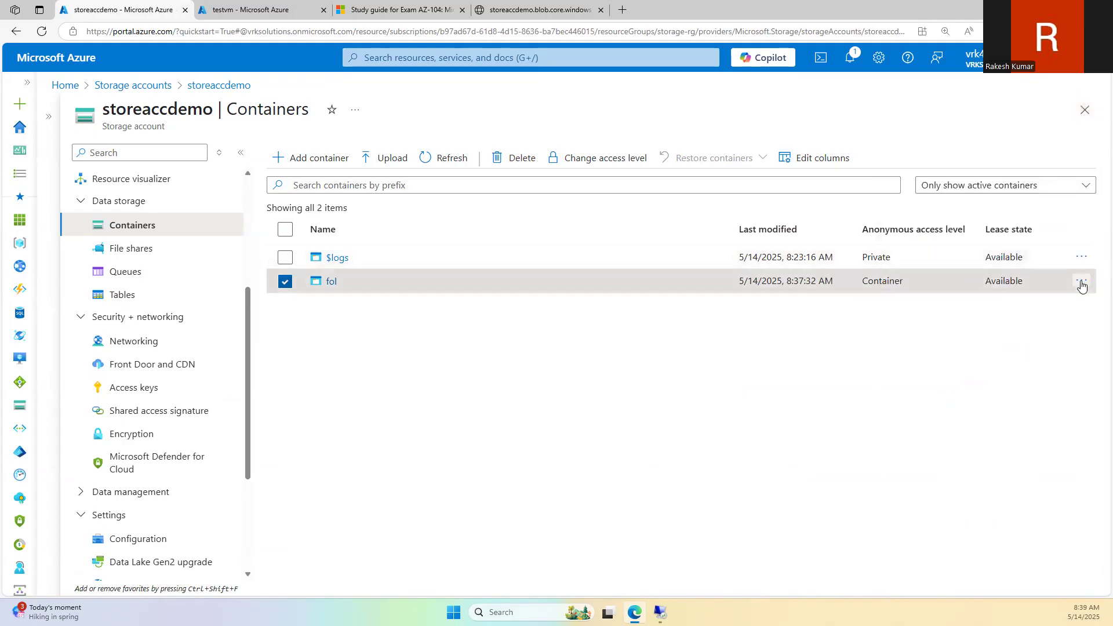
left_click(1081, 281)
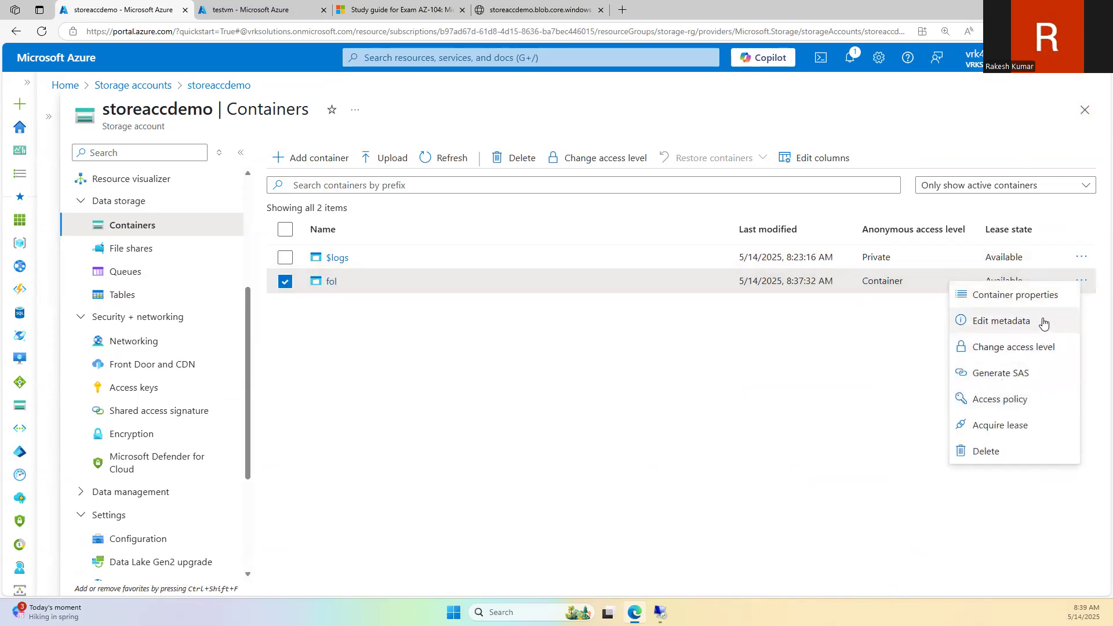
left_click(1040, 351)
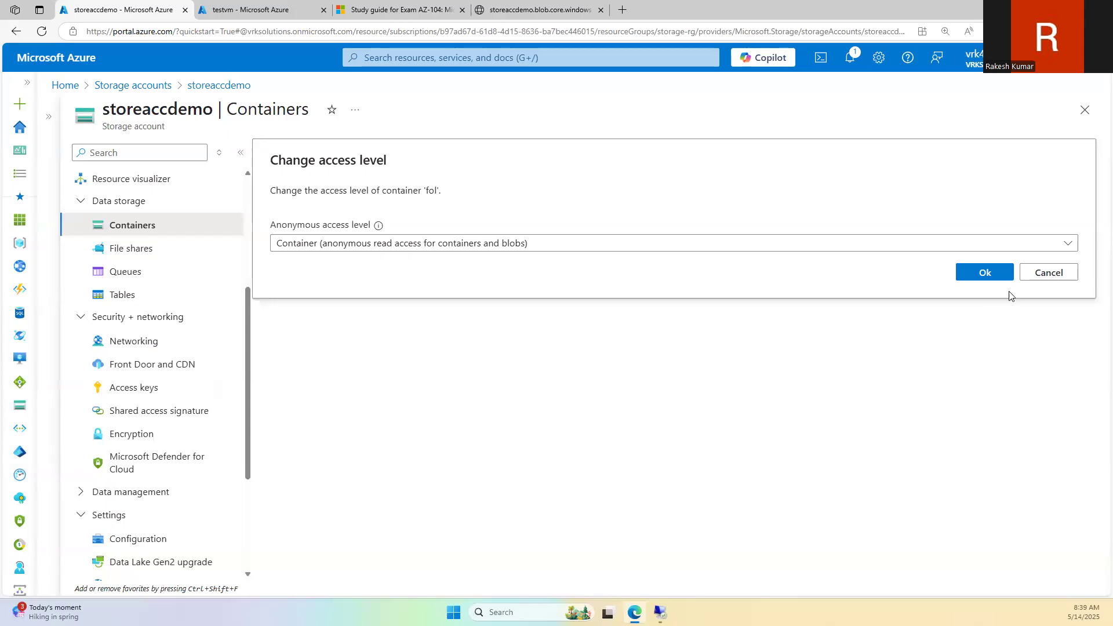
left_click(1049, 273)
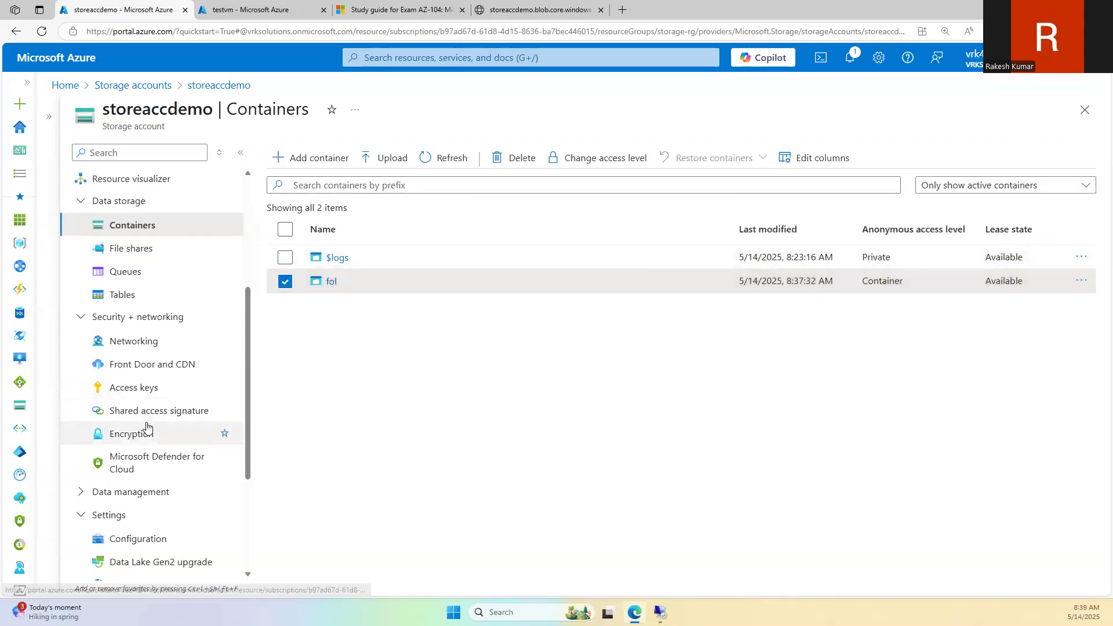
scroll(146, 428, "down", 3)
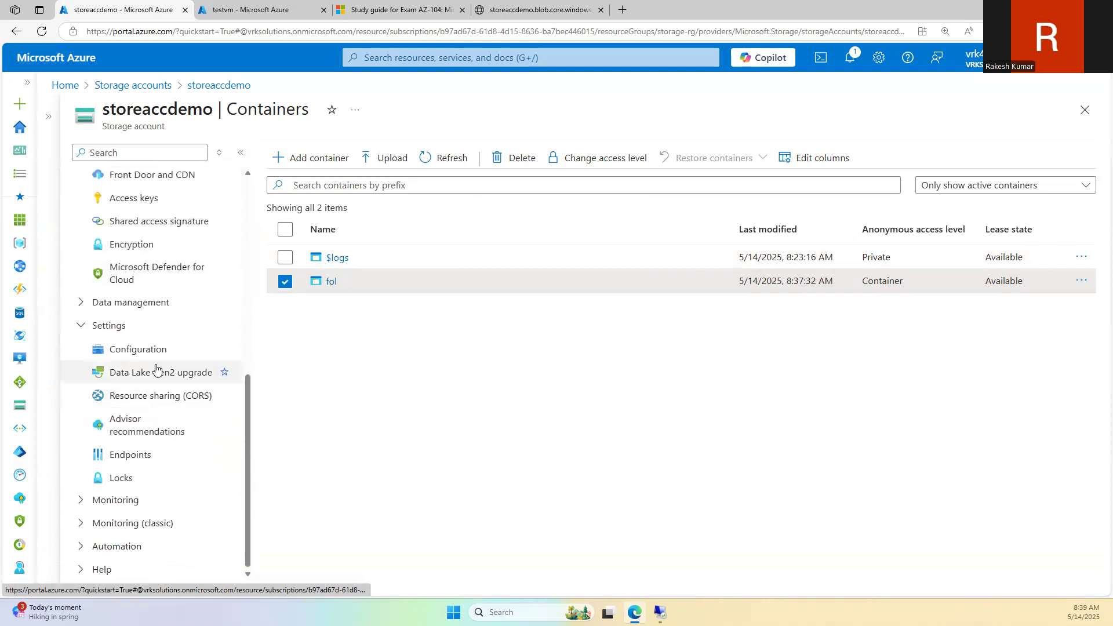
Step: Open storeaccdemo's Configuration page and scroll to Blob access tier (default), set to Hot
left_click(172, 350)
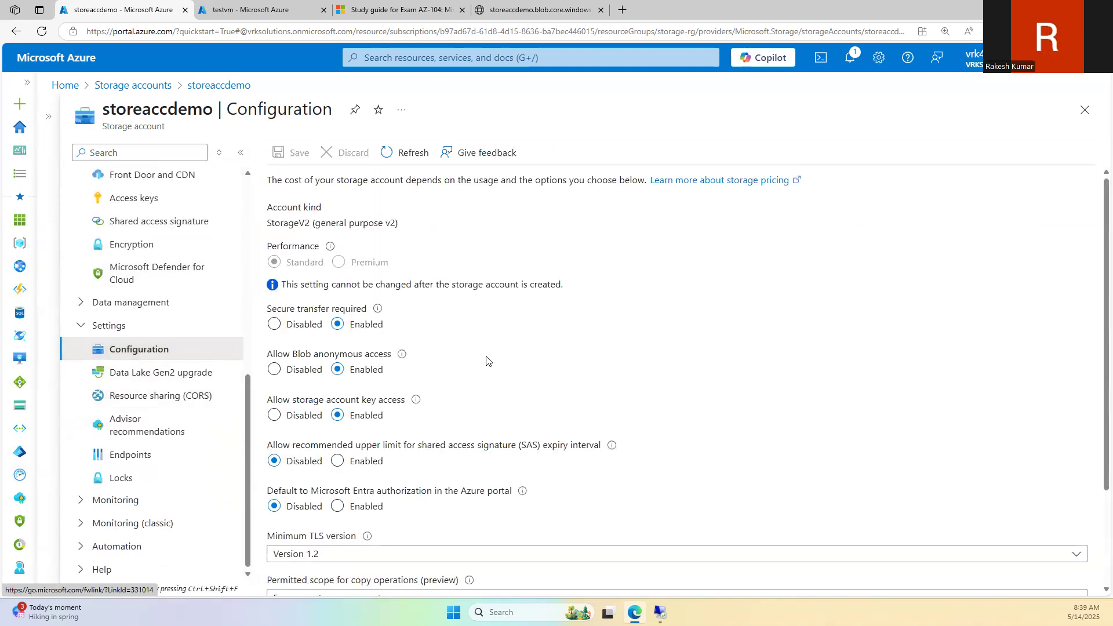
scroll(486, 361, "down", 2)
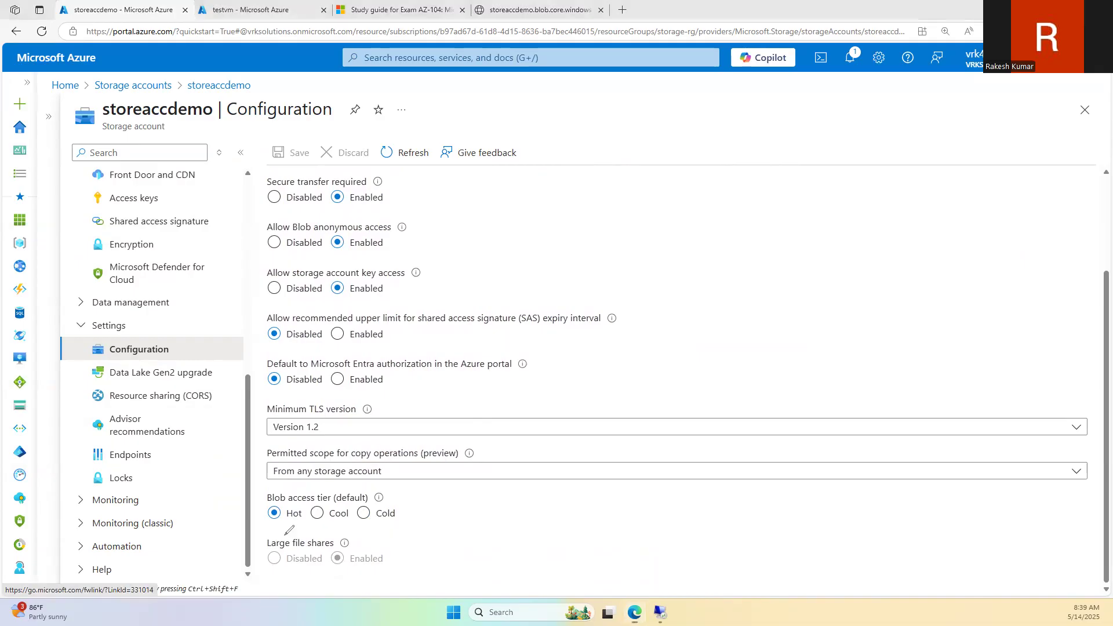
Step: Mark the Hot/Cool/Cold options with arrows, then handwrite and underline "Storage Account"
mouse_move(292, 530)
left_mouse_down()
mouse_move(291, 546)
mouse_move(292, 536)
mouse_move(334, 560)
mouse_move(337, 538)
mouse_move(386, 529)
left_mouse_up()
left_click_drag(708, 148, 678, 191)
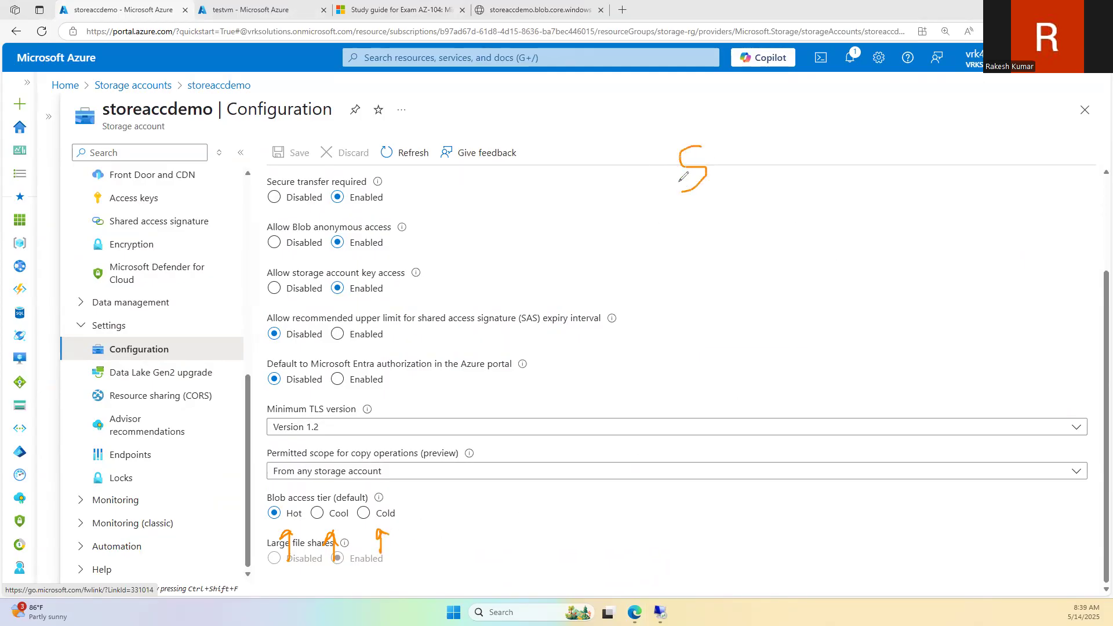
mouse_move(721, 131)
left_mouse_down()
mouse_move(735, 172)
mouse_move(736, 154)
mouse_move(773, 191)
mouse_move(792, 181)
mouse_move(799, 203)
mouse_move(868, 141)
mouse_move(884, 207)
left_mouse_up()
mouse_move(818, 177)
left_mouse_down()
mouse_move(923, 175)
mouse_move(979, 148)
left_mouse_up()
left_click_drag(982, 234, 644, 248)
Step: Draw arrows pointing into and out of the diagram area
mouse_move(479, 270)
left_mouse_down()
mouse_move(531, 266)
mouse_move(528, 316)
left_mouse_up()
mouse_move(518, 301)
left_mouse_down()
mouse_move(522, 313)
mouse_move(543, 302)
left_mouse_up()
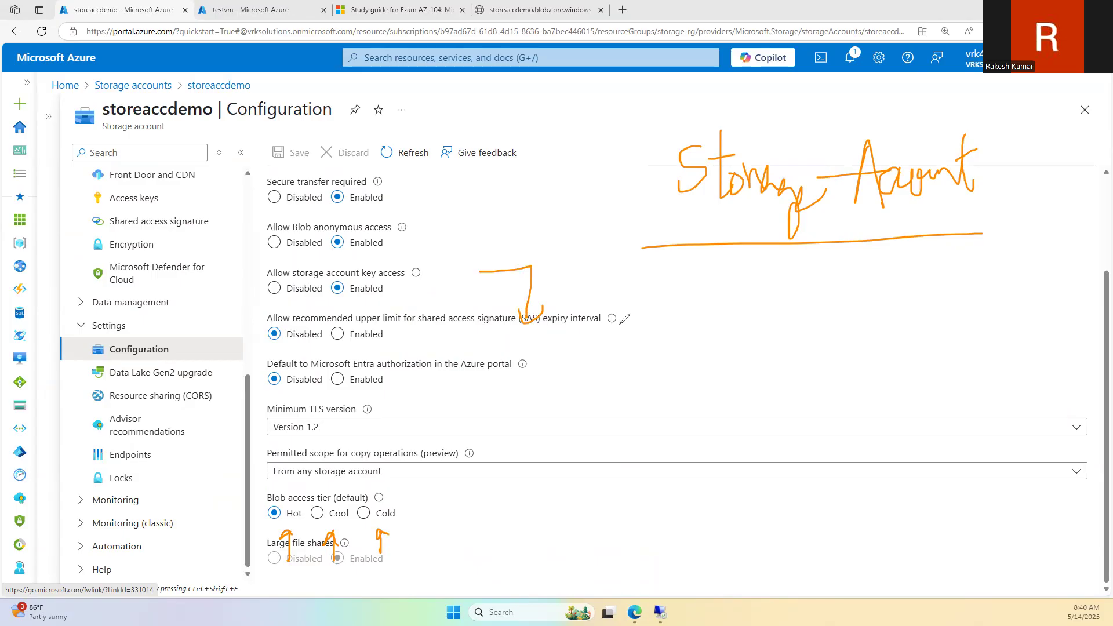
mouse_move(627, 319)
left_mouse_down()
mouse_move(654, 265)
mouse_move(687, 263)
left_mouse_up()
left_click_drag(605, 304, 636, 311)
mouse_move(462, 337)
left_mouse_down()
mouse_move(500, 333)
mouse_move(474, 348)
mouse_move(516, 363)
mouse_move(494, 382)
left_mouse_up()
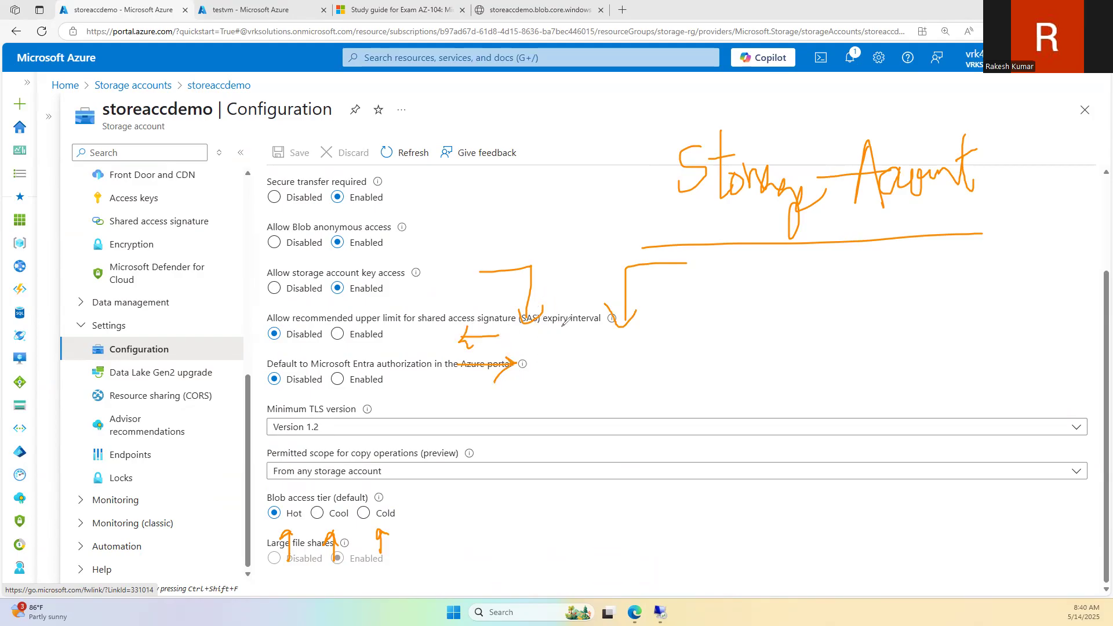
Step: Draw the storage account box with a blob inside, an outgoing arrow and a boxed "Low" note
mouse_move(671, 321)
left_mouse_down()
mouse_move(523, 408)
mouse_move(680, 406)
mouse_move(671, 321)
left_mouse_up()
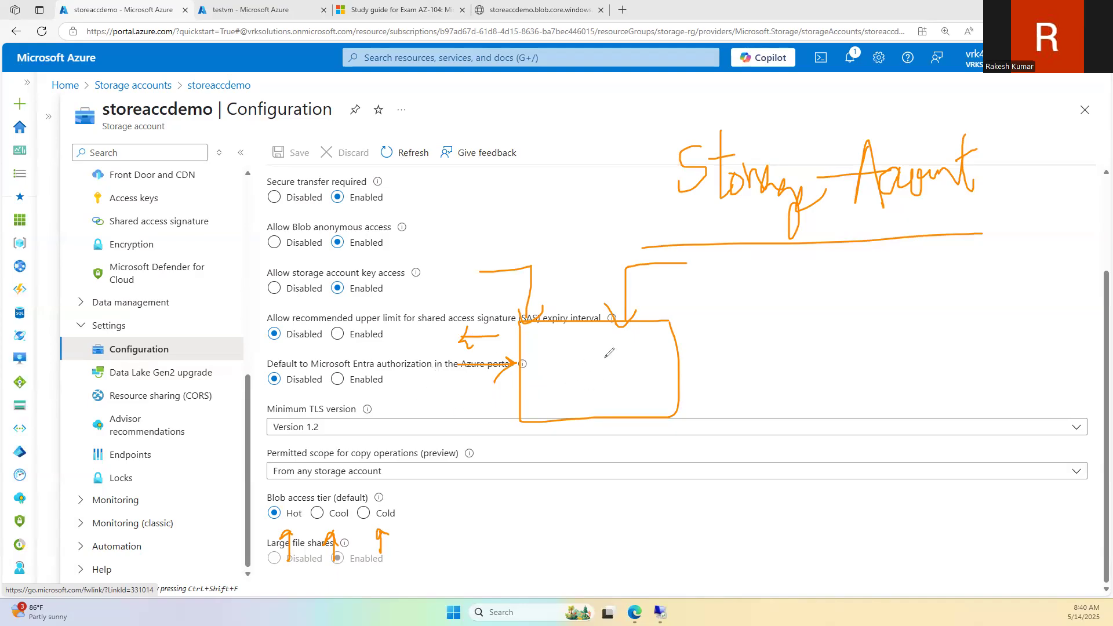
mouse_move(548, 356)
left_mouse_down()
mouse_move(544, 382)
mouse_move(546, 356)
left_mouse_up()
mouse_move(515, 396)
left_mouse_down()
mouse_move(462, 400)
mouse_move(481, 411)
left_mouse_up()
mouse_move(375, 399)
left_mouse_down()
mouse_move(378, 413)
mouse_move(422, 406)
left_mouse_up()
mouse_move(366, 435)
left_mouse_down()
mouse_move(426, 421)
mouse_move(347, 397)
mouse_move(352, 446)
left_mouse_up()
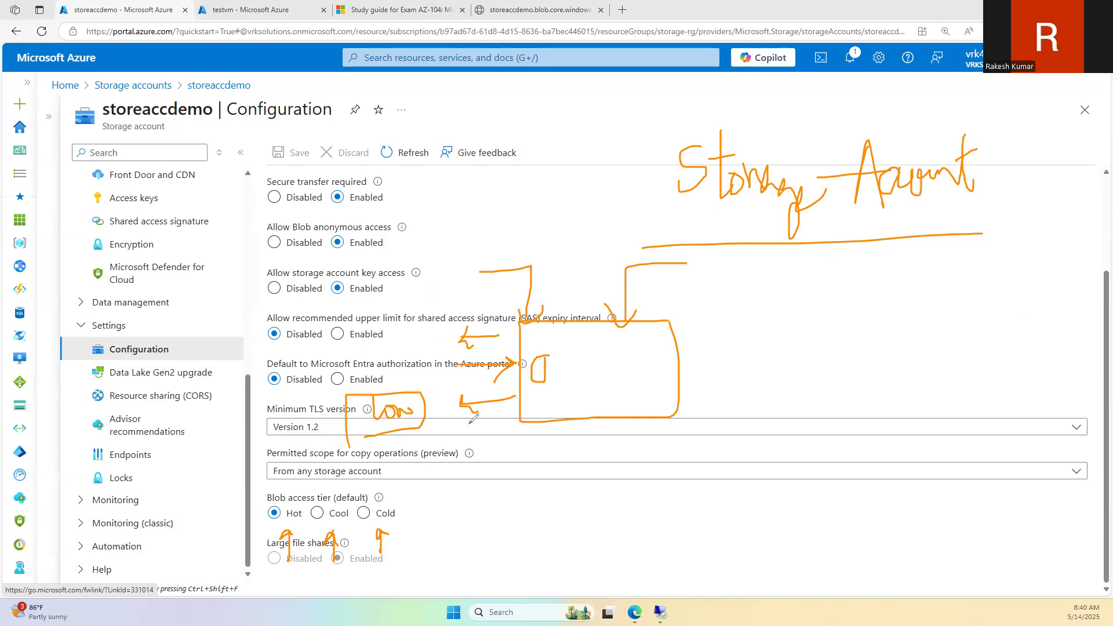
mouse_move(398, 479)
left_mouse_down()
mouse_move(396, 442)
mouse_move(426, 444)
mouse_move(435, 458)
mouse_move(448, 441)
mouse_move(464, 444)
left_mouse_up()
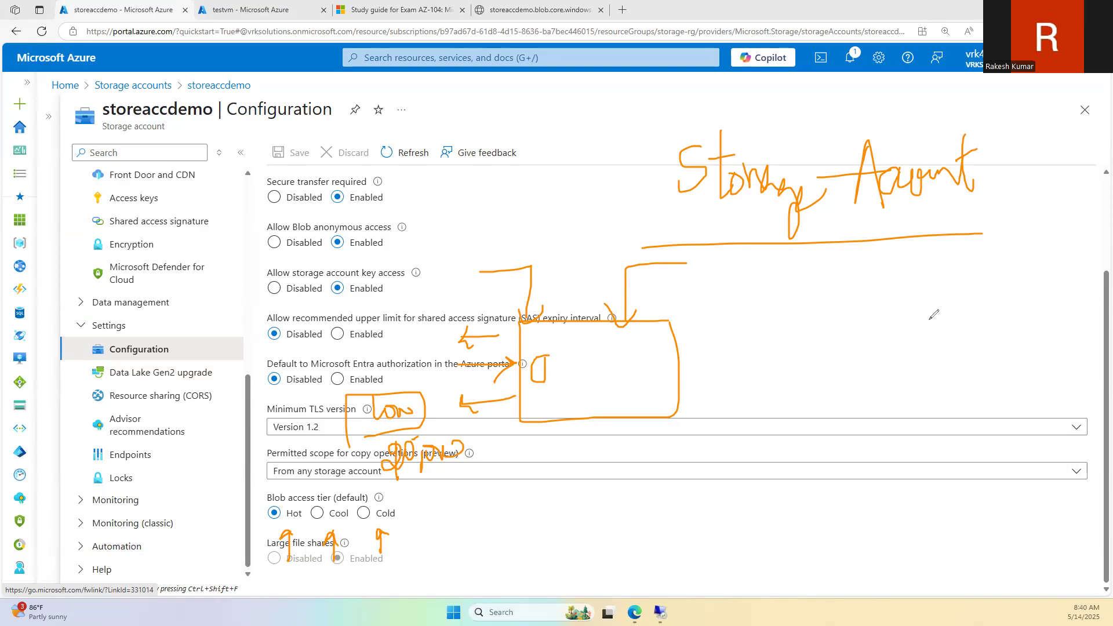
Step: Draw two arrows labelled 10 and a second label, flanked by vertical divider lines
left_click_drag(868, 316, 924, 316)
mouse_move(951, 298)
left_mouse_down()
mouse_move(965, 313)
mouse_move(972, 298)
left_mouse_up()
left_click_drag(862, 357, 921, 358)
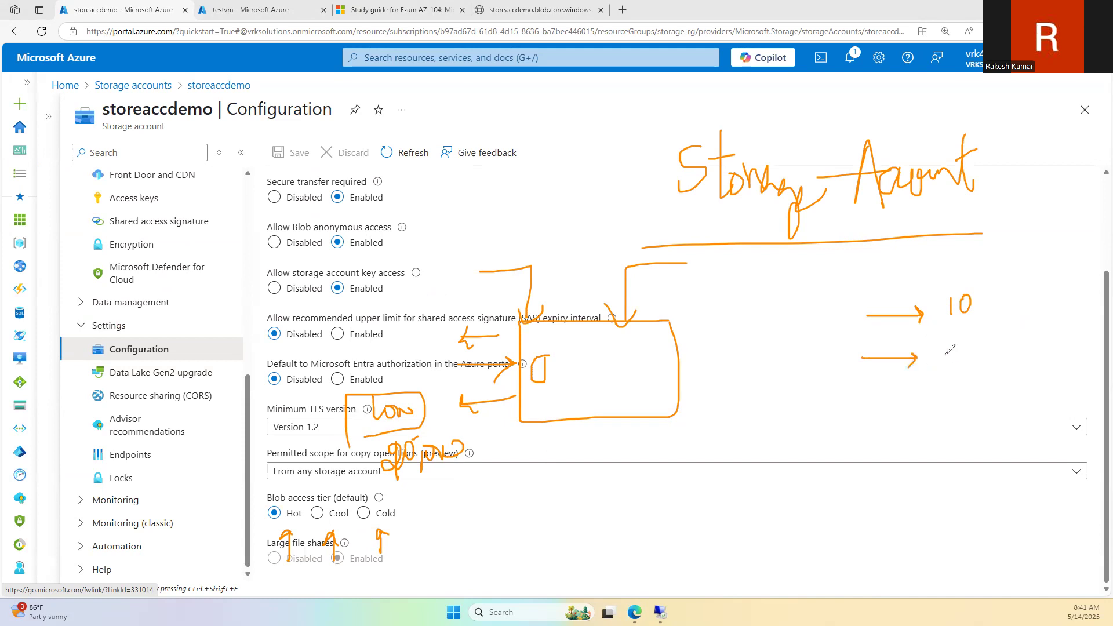
mouse_move(951, 351)
left_mouse_down()
mouse_move(952, 372)
mouse_move(938, 365)
mouse_move(992, 371)
mouse_move(1001, 350)
left_mouse_up()
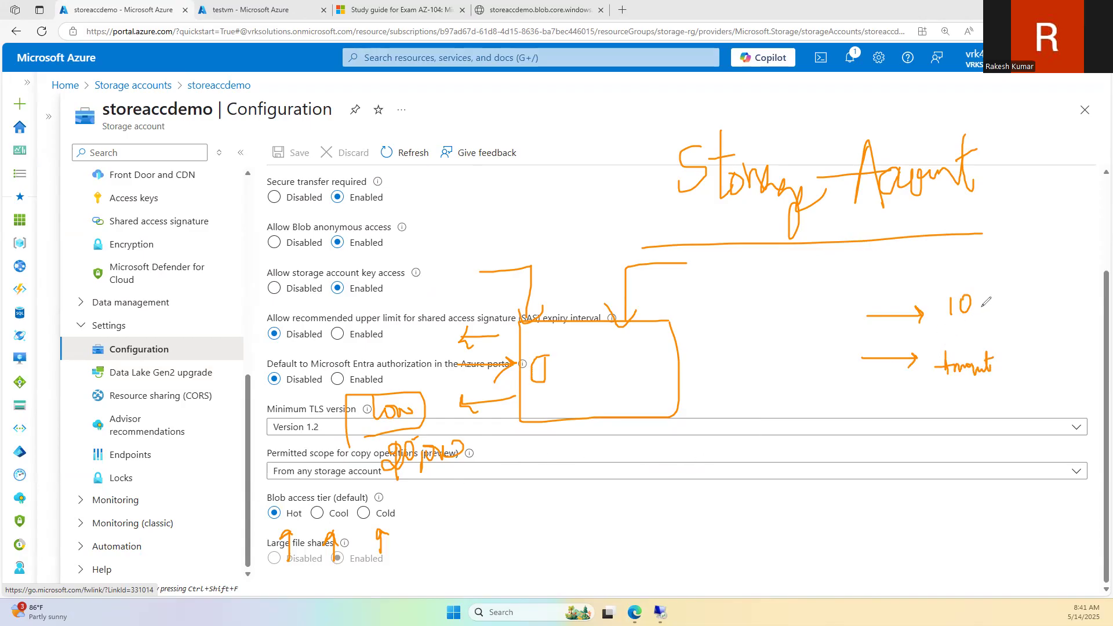
left_click_drag(999, 267, 1001, 411)
left_click_drag(849, 257, 846, 422)
Step: Handwrite "HoT" with "Less" and "More" beneath it, underlining "More"
left_click_drag(738, 279, 737, 302)
mouse_move(743, 283)
left_mouse_down()
mouse_move(742, 304)
mouse_move(772, 283)
left_mouse_up()
mouse_move(767, 284)
left_mouse_down()
mouse_move(744, 336)
mouse_move(795, 337)
left_mouse_up()
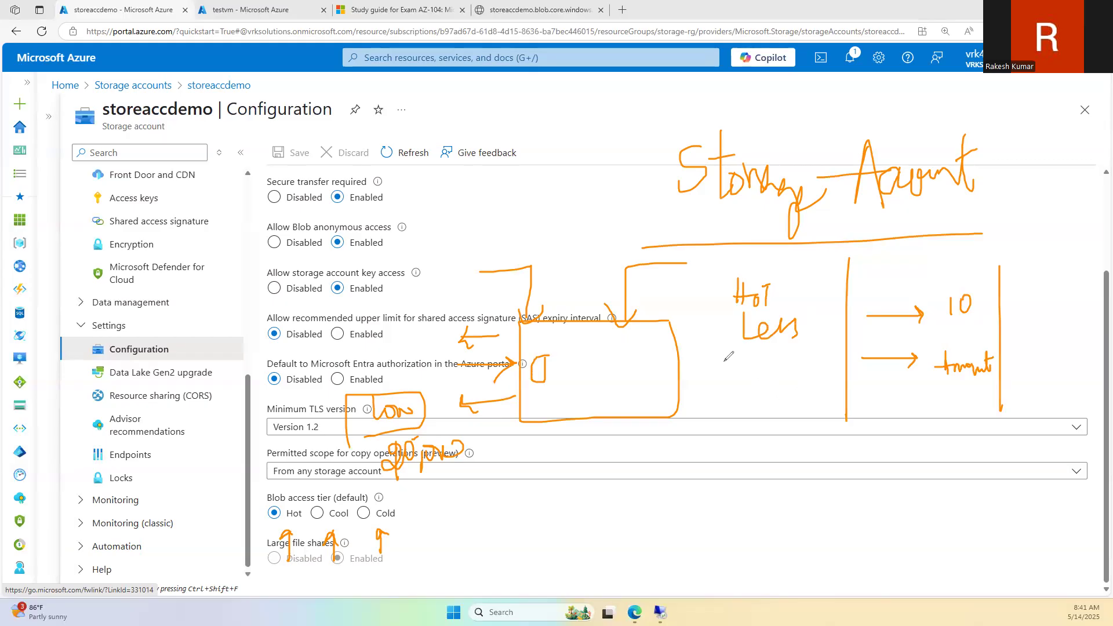
left_click_drag(745, 350, 803, 371)
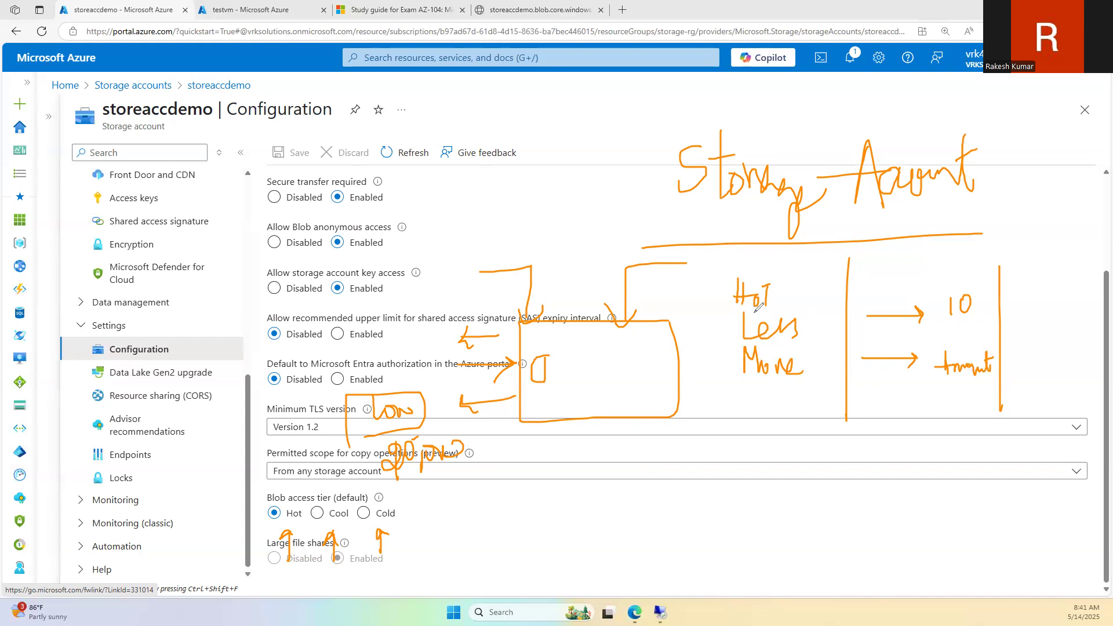
left_click_drag(743, 385, 786, 383)
Step: Underline 'default', draw a divider beside the box, and write 'Avg' twice with a 'Cool' label
left_click_drag(339, 503, 372, 502)
left_click_drag(719, 263, 720, 480)
mouse_move(659, 360)
left_mouse_down()
mouse_move(664, 316)
mouse_move(669, 355)
mouse_move(693, 326)
mouse_move(699, 392)
mouse_move(718, 335)
left_mouse_up()
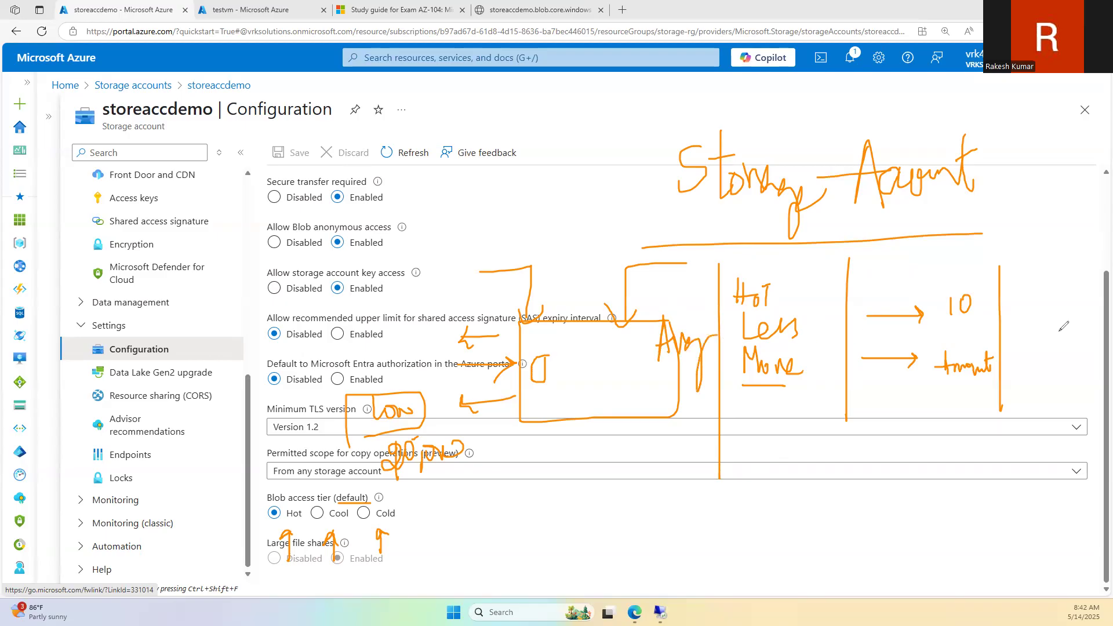
mouse_move(643, 414)
left_mouse_down()
mouse_move(652, 376)
mouse_move(659, 412)
left_mouse_up()
left_click_drag(629, 405, 673, 397)
mouse_move(664, 412)
left_mouse_down()
mouse_move(680, 396)
mouse_move(690, 429)
mouse_move(680, 455)
left_mouse_up()
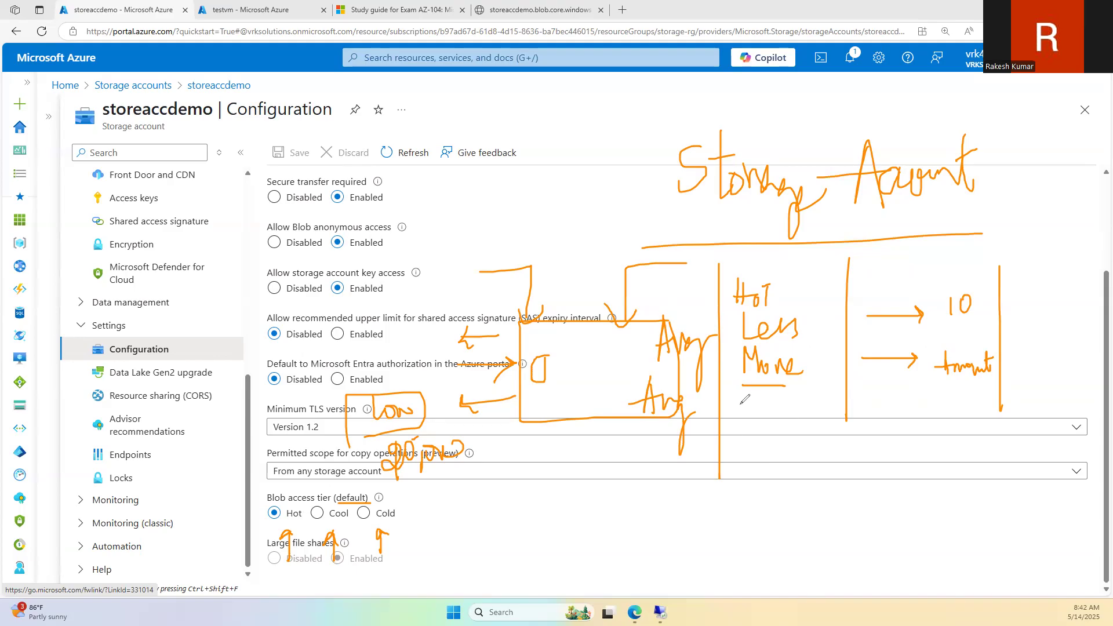
left_click_drag(643, 370, 722, 357)
mouse_move(638, 281)
left_mouse_down()
mouse_move(675, 296)
mouse_move(645, 308)
left_mouse_up()
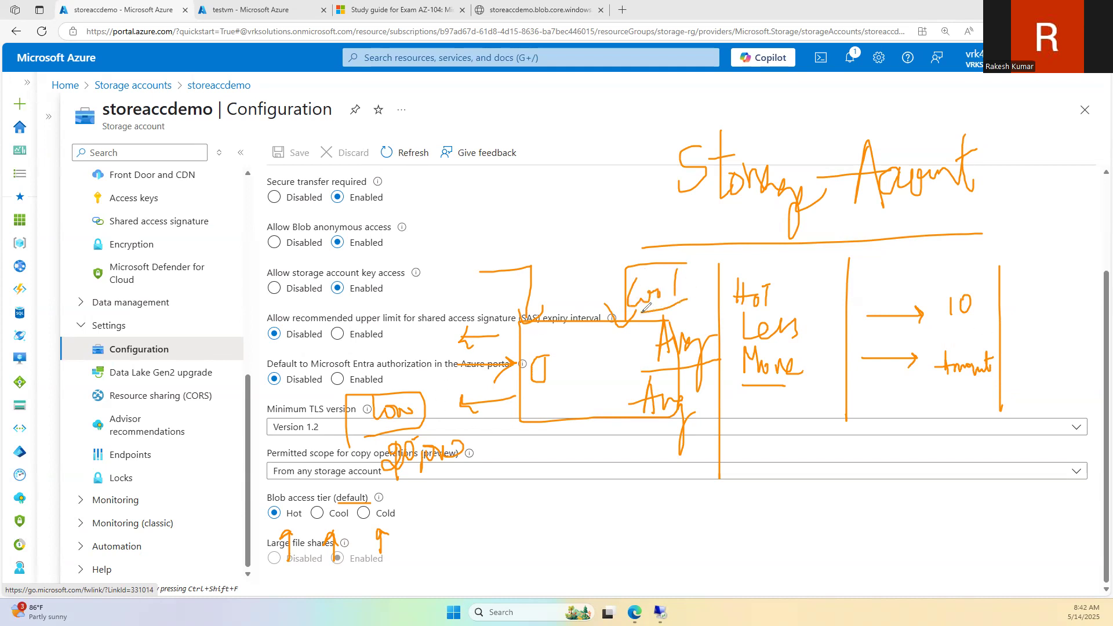
Step: Write 'Cold' at the far right and start its column with 'Decrease'
left_click_drag(1033, 227, 1053, 250)
left_click_drag(1062, 222, 1065, 249)
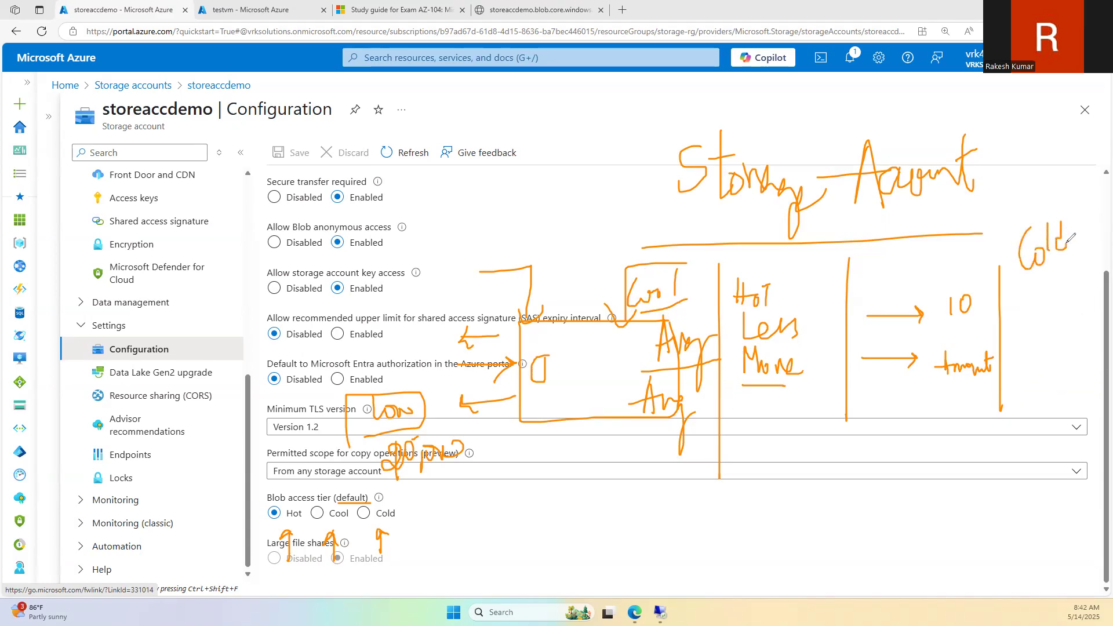
mouse_move(1022, 297)
left_mouse_down()
mouse_move(1026, 315)
mouse_move(1039, 295)
mouse_move(1053, 316)
mouse_move(1089, 311)
left_mouse_up()
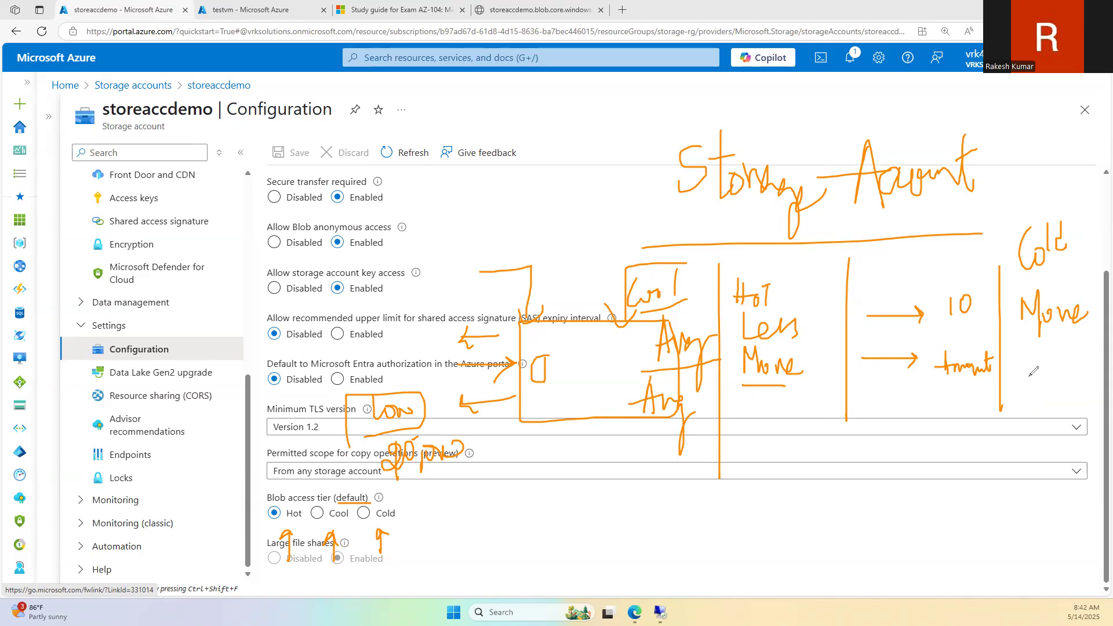
mouse_move(1023, 355)
left_mouse_down()
mouse_move(1043, 377)
mouse_move(1092, 363)
mouse_move(1105, 371)
mouse_move(1019, 384)
mouse_move(1012, 455)
mouse_move(1038, 428)
mouse_move(1053, 432)
mouse_move(1050, 447)
left_mouse_up()
Step: Write '1TB' under the Hot and Cool columns, tick it, underline 'More', and box 'Decrease'
mouse_move(760, 433)
left_mouse_down()
mouse_move(758, 454)
mouse_move(784, 418)
mouse_move(775, 451)
mouse_move(789, 453)
left_mouse_up()
mouse_move(616, 439)
left_mouse_down()
mouse_move(615, 474)
mouse_move(650, 430)
mouse_move(636, 469)
mouse_move(654, 464)
left_mouse_up()
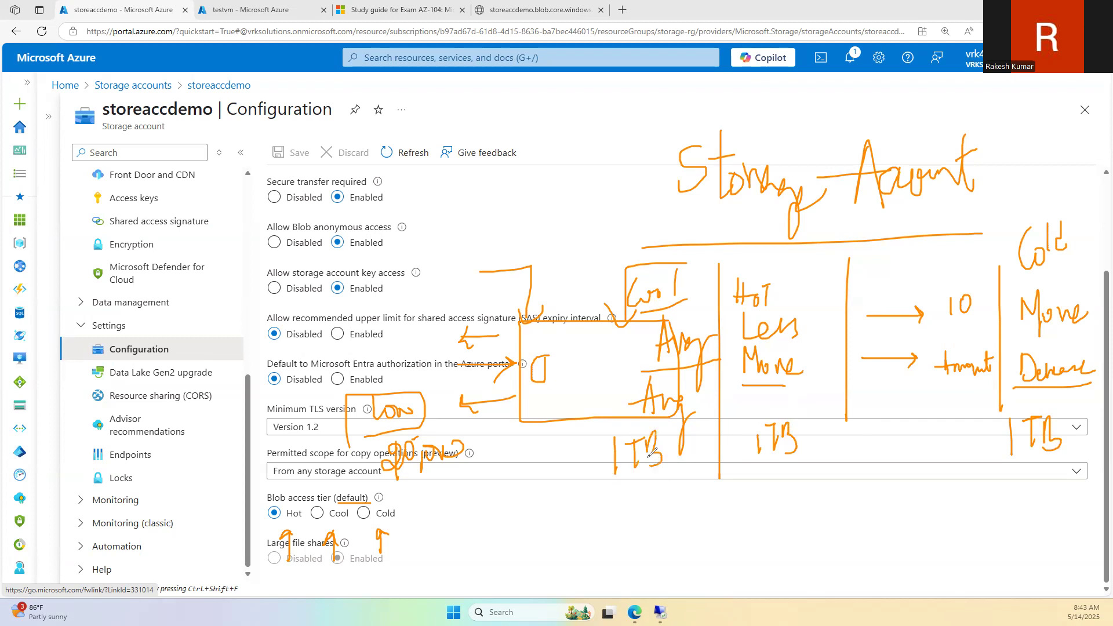
mouse_move(789, 470)
left_mouse_down()
mouse_move(791, 487)
mouse_move(845, 439)
left_mouse_up()
left_click_drag(1021, 337, 1096, 334)
mouse_move(1016, 386)
left_mouse_down()
mouse_move(1095, 381)
mouse_move(1049, 347)
mouse_move(1014, 386)
left_mouse_up()
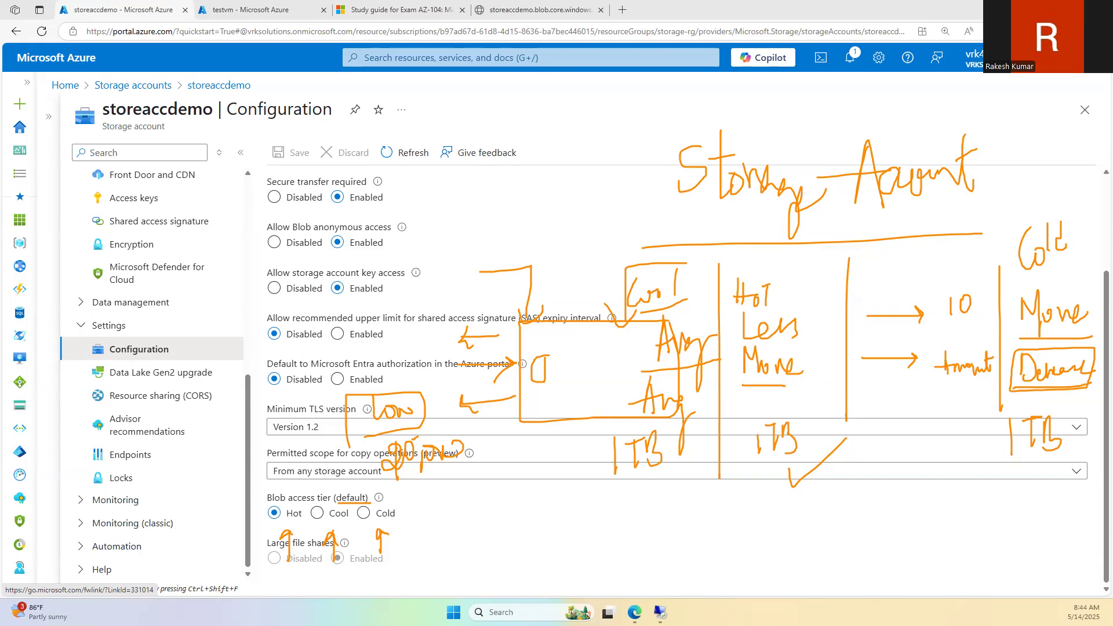
Step: Clear the tier-comparison ink sketch from storeaccdemo's Configuration page
left_click(82, 249)
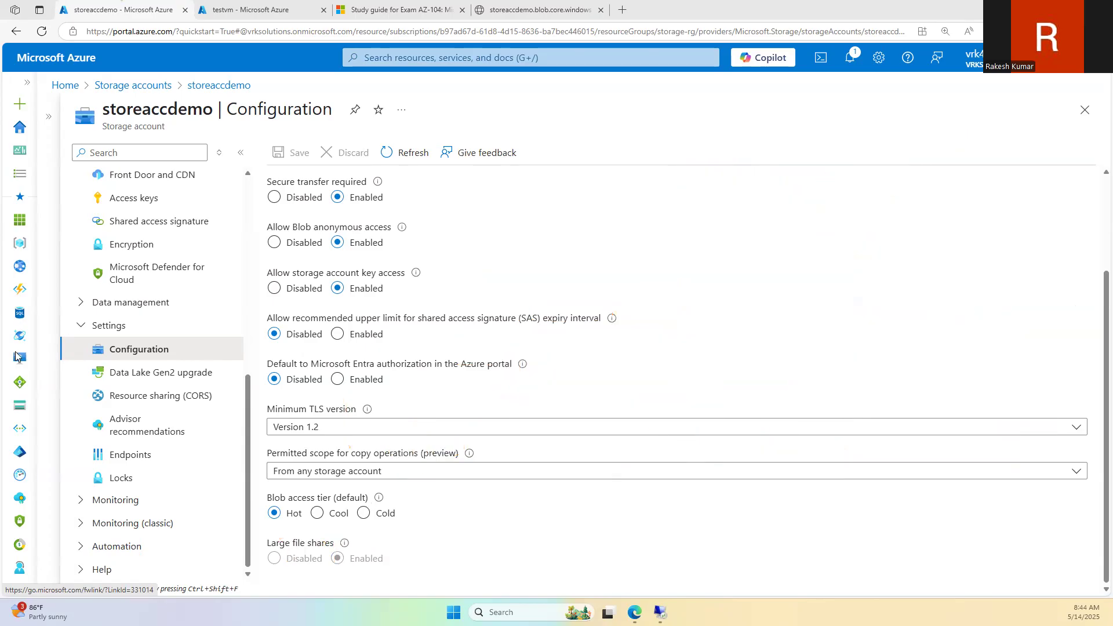
Step: On the AZ-104 study guide, handwrite an underlined 'Soft delete' note with a downward arrow
left_click(401, 10)
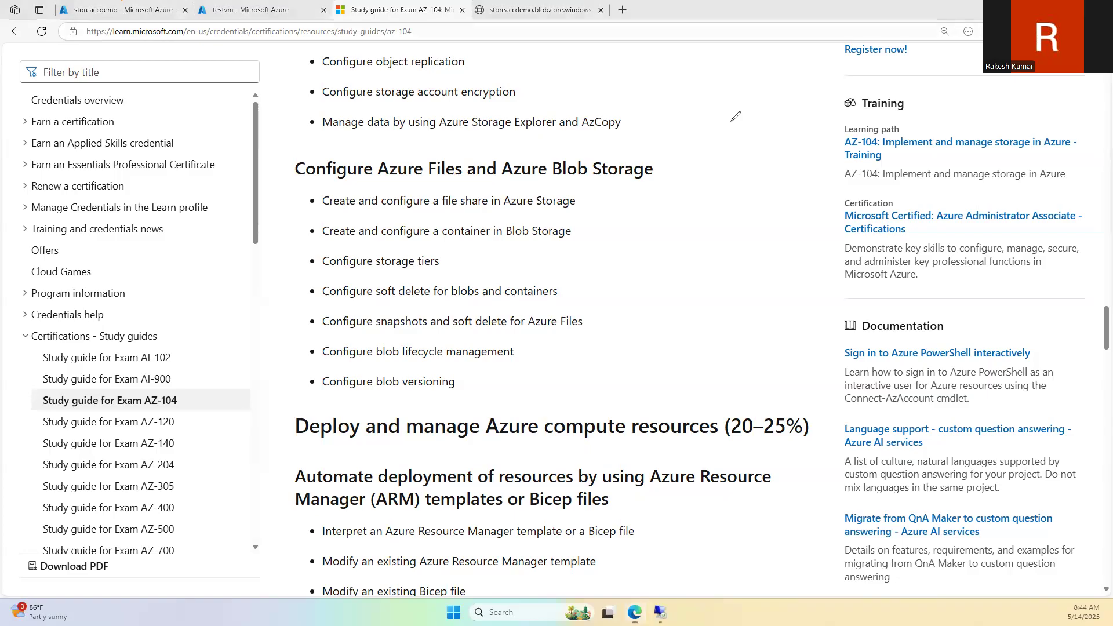
mouse_move(703, 73)
left_mouse_down()
mouse_move(686, 116)
mouse_move(724, 109)
mouse_move(735, 83)
mouse_move(752, 109)
mouse_move(757, 75)
mouse_move(790, 98)
mouse_move(817, 83)
mouse_move(836, 88)
mouse_move(858, 71)
mouse_move(861, 38)
left_mouse_up()
left_click_drag(698, 157, 870, 99)
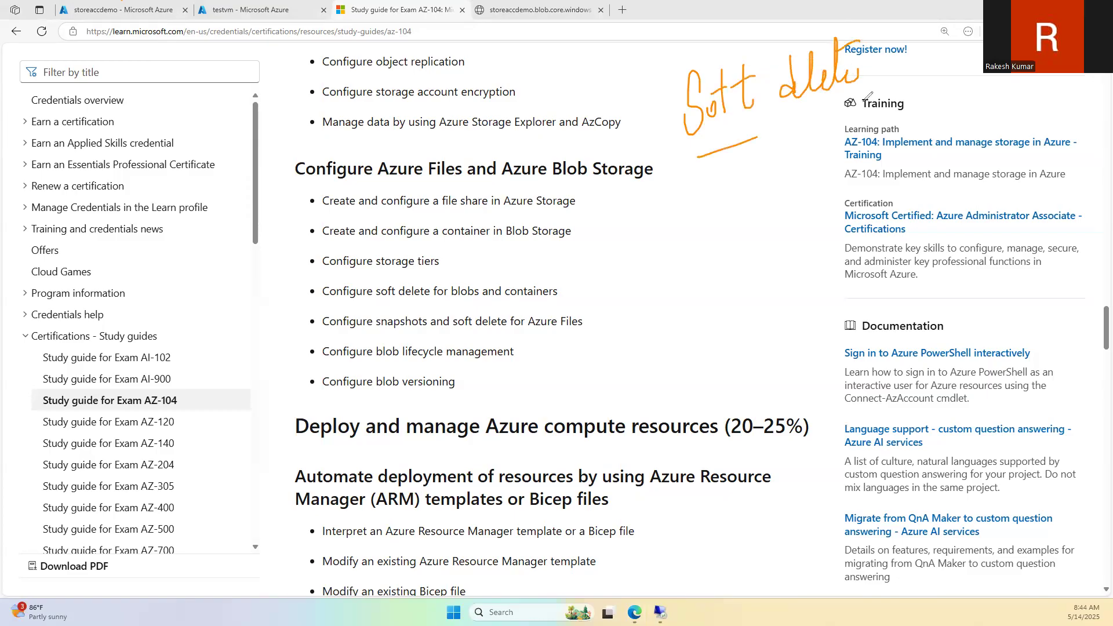
mouse_move(687, 166)
left_mouse_down()
mouse_move(709, 218)
mouse_move(696, 237)
left_mouse_up()
left_click_drag(741, 193, 736, 232)
left_click_drag(730, 220, 759, 219)
Step: Write 'folder, file' under the arrow, box it, and add an arrow and a mark by 15
mouse_move(765, 181)
left_mouse_down()
mouse_move(763, 232)
mouse_move(807, 224)
mouse_move(822, 241)
left_mouse_up()
mouse_move(883, 181)
left_mouse_down()
mouse_move(866, 226)
mouse_move(884, 200)
left_mouse_up()
left_click_drag(882, 189, 896, 219)
mouse_move(907, 168)
left_mouse_down()
mouse_move(914, 212)
mouse_move(932, 201)
left_mouse_up()
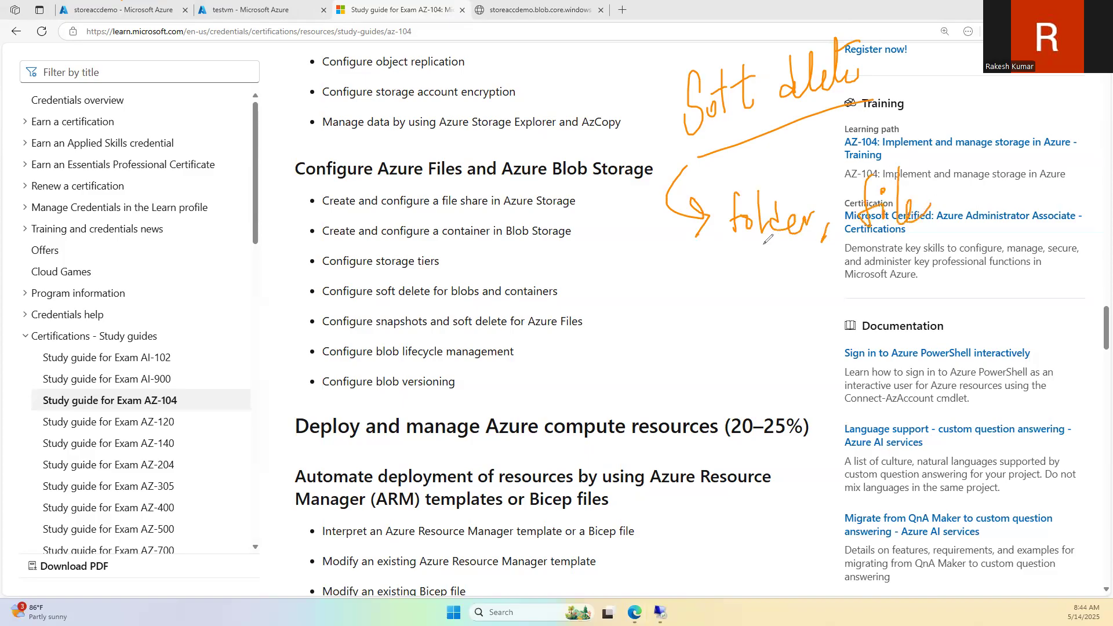
mouse_move(719, 263)
left_mouse_down()
mouse_move(966, 240)
mouse_move(780, 158)
mouse_move(702, 257)
left_mouse_up()
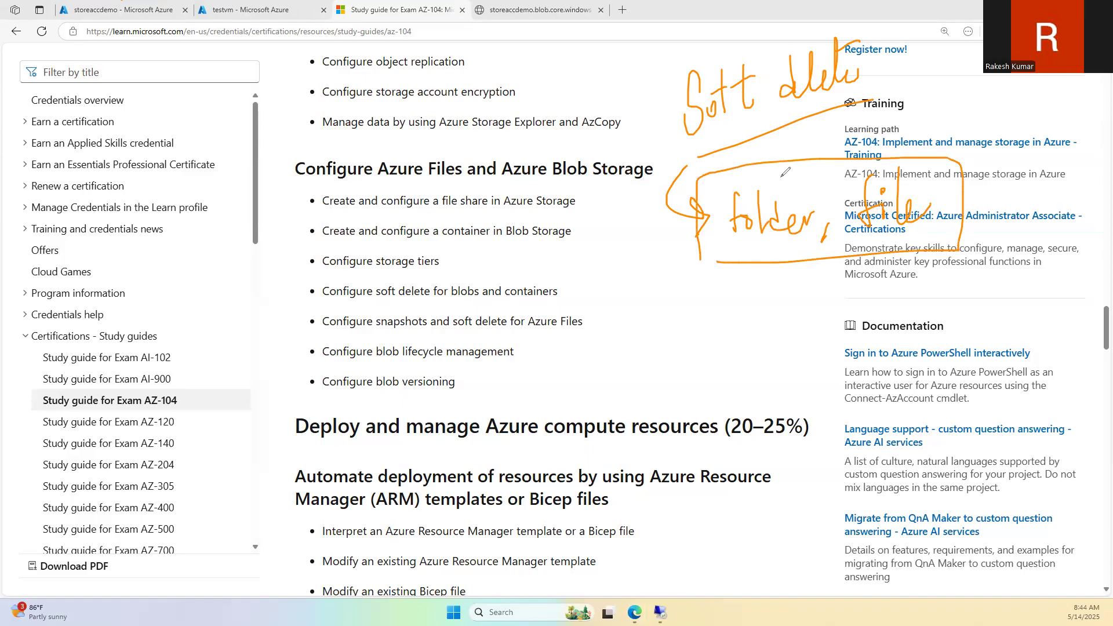
mouse_move(688, 271)
left_mouse_down()
mouse_move(676, 353)
mouse_move(717, 367)
mouse_move(729, 342)
left_mouse_up()
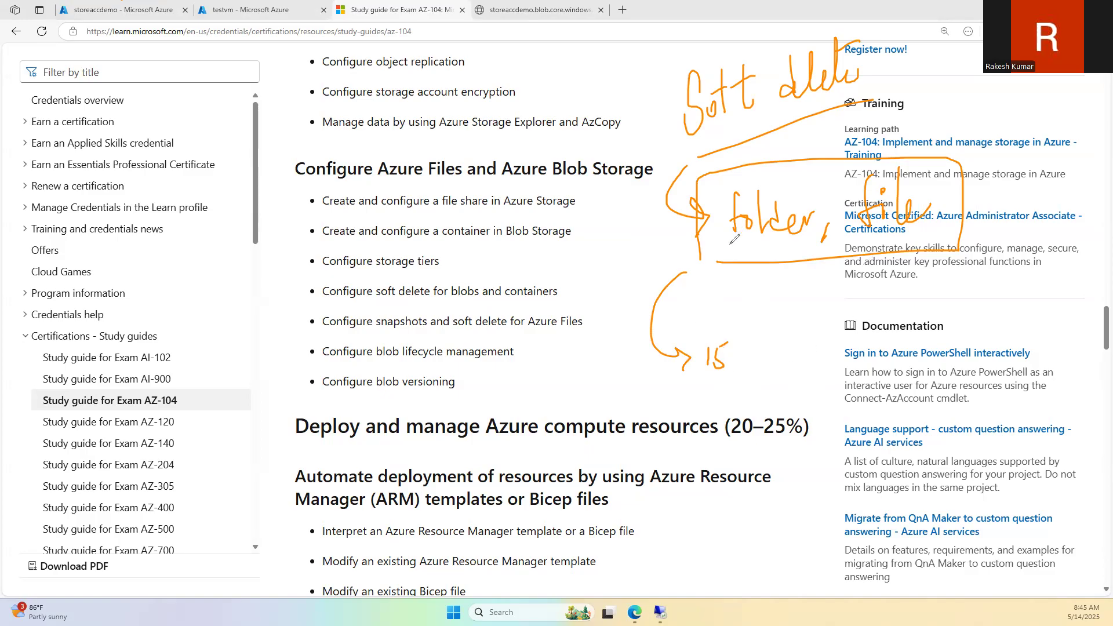
mouse_move(741, 346)
left_mouse_down()
mouse_move(771, 386)
mouse_move(728, 408)
left_mouse_up()
Step: Underline 'soft delete' and 'blobs and containers' in the skills list, then clear the ink
left_click_drag(367, 303, 422, 299)
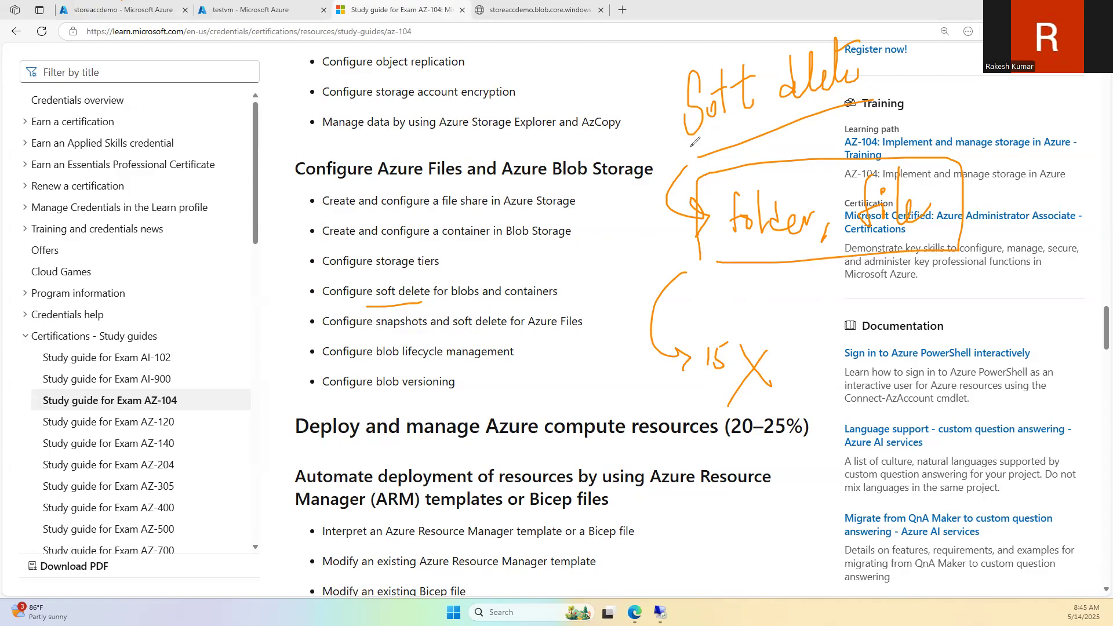
left_click_drag(457, 307, 517, 306)
left_click(54, 251)
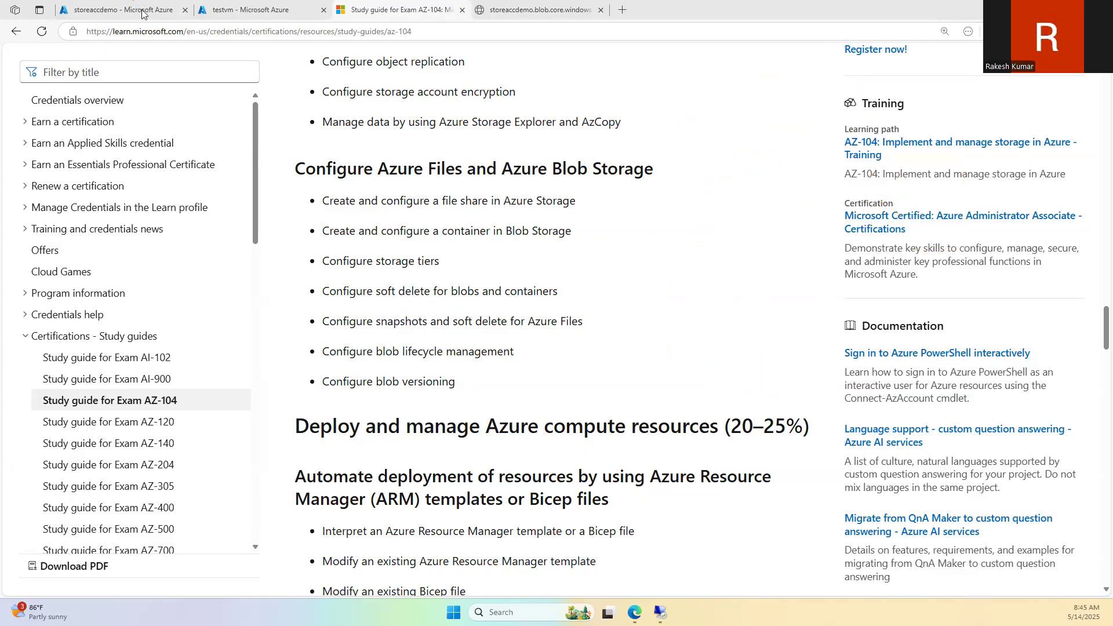
left_click(144, 11)
Step: Open storeaccdemo's Data protection under Data management and edit the 7-day blob soft delete retention field
scroll(400, 413, "up", 3)
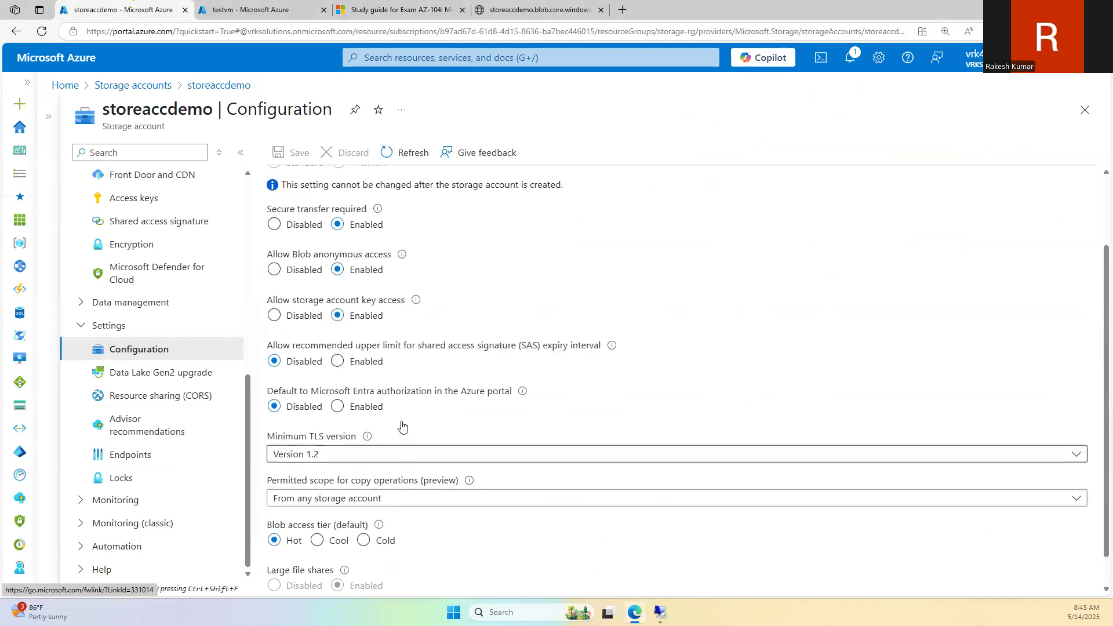
scroll(130, 372, "up", 1)
scroll(130, 372, "up", 2)
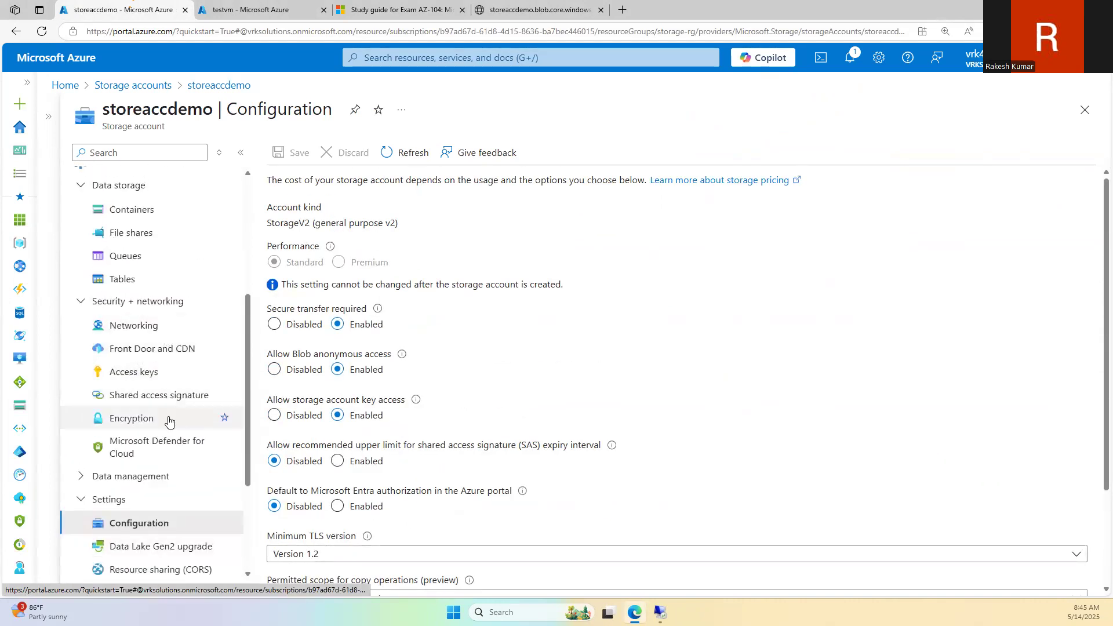
scroll(168, 421, "down", 1)
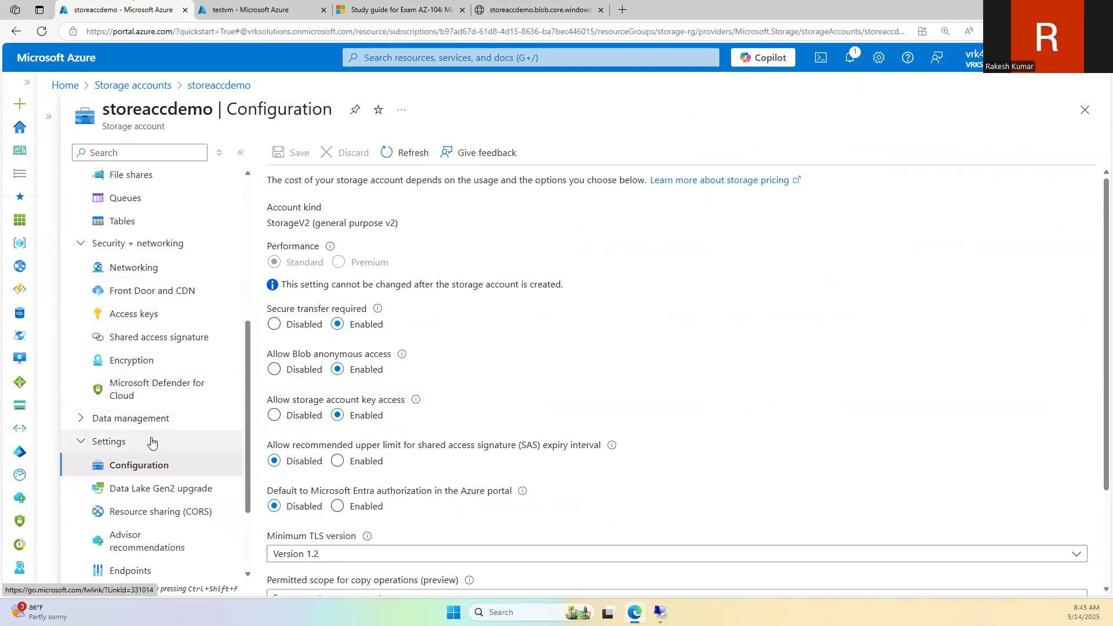
left_click(166, 419)
scroll(166, 419, "down", 3)
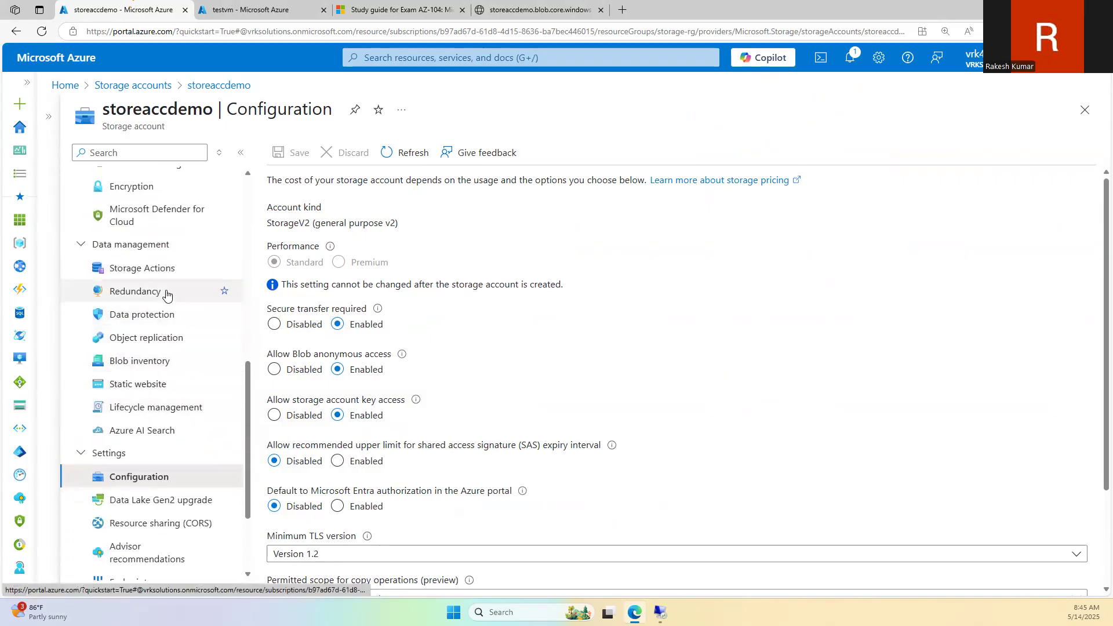
left_click(168, 316)
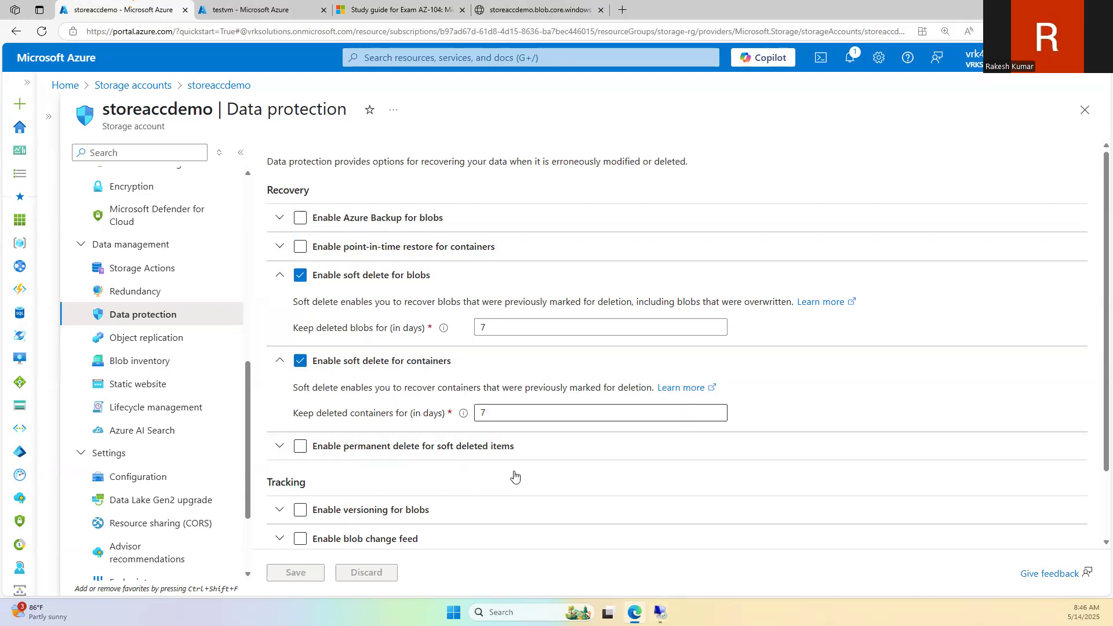
left_click(483, 328)
key("BackSpace")
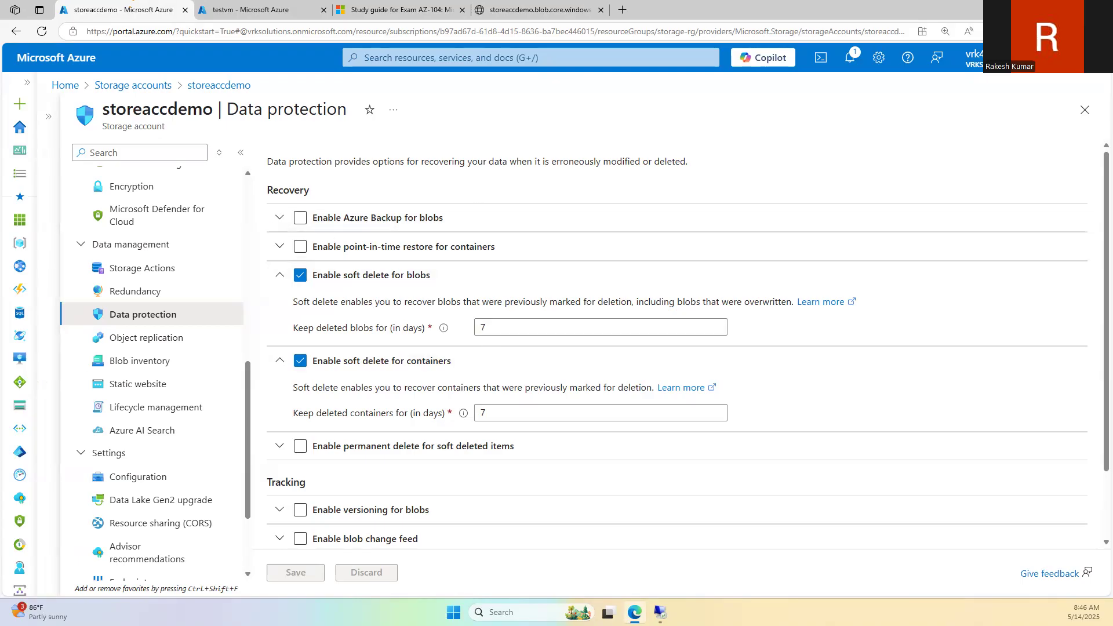
Step: Write the cost figures 14, 10,000 and 8,000, underlining the blob soft delete option and 8,000
mouse_move(463, 119)
left_mouse_down()
mouse_move(463, 147)
mouse_move(480, 130)
left_mouse_up()
mouse_move(478, 123)
left_mouse_down()
mouse_move(479, 136)
mouse_move(505, 112)
left_mouse_up()
mouse_move(432, 170)
left_mouse_down()
mouse_move(431, 196)
mouse_move(461, 193)
mouse_move(496, 164)
left_mouse_up()
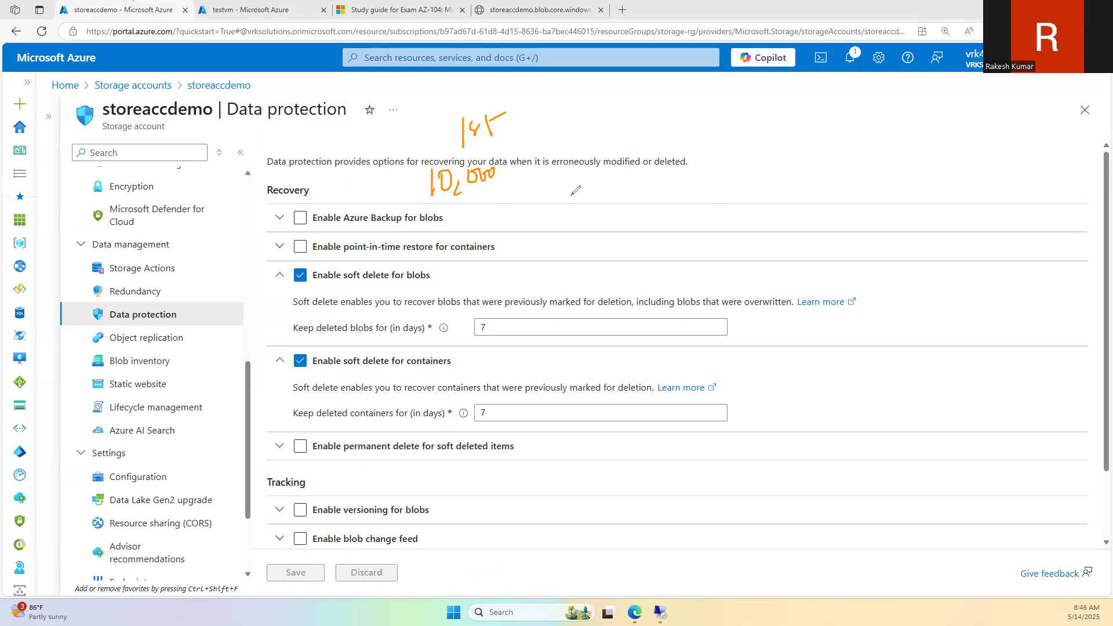
left_click_drag(454, 201, 458, 241)
mouse_move(472, 209)
left_mouse_down()
mouse_move(475, 222)
mouse_move(490, 216)
left_mouse_up()
left_click_drag(487, 211, 496, 206)
left_click_drag(502, 202, 504, 204)
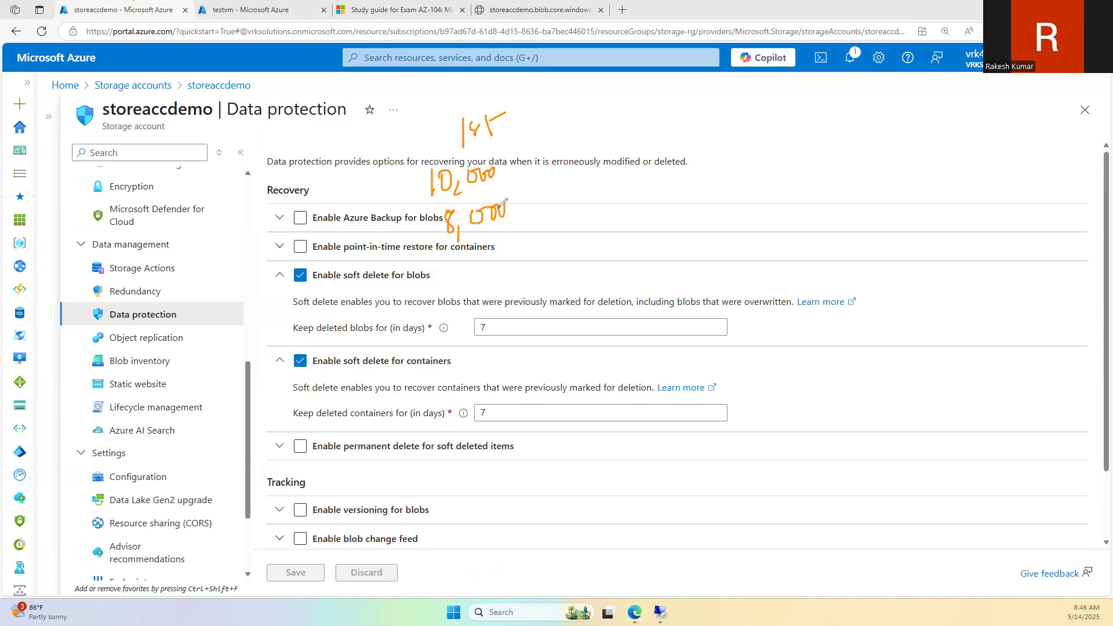
left_click_drag(334, 292, 431, 285)
left_click_drag(449, 252, 517, 237)
Step: Add a second labelled column with 400 and 1500, underlining the blob retention days setting
left_click_drag(518, 96, 528, 280)
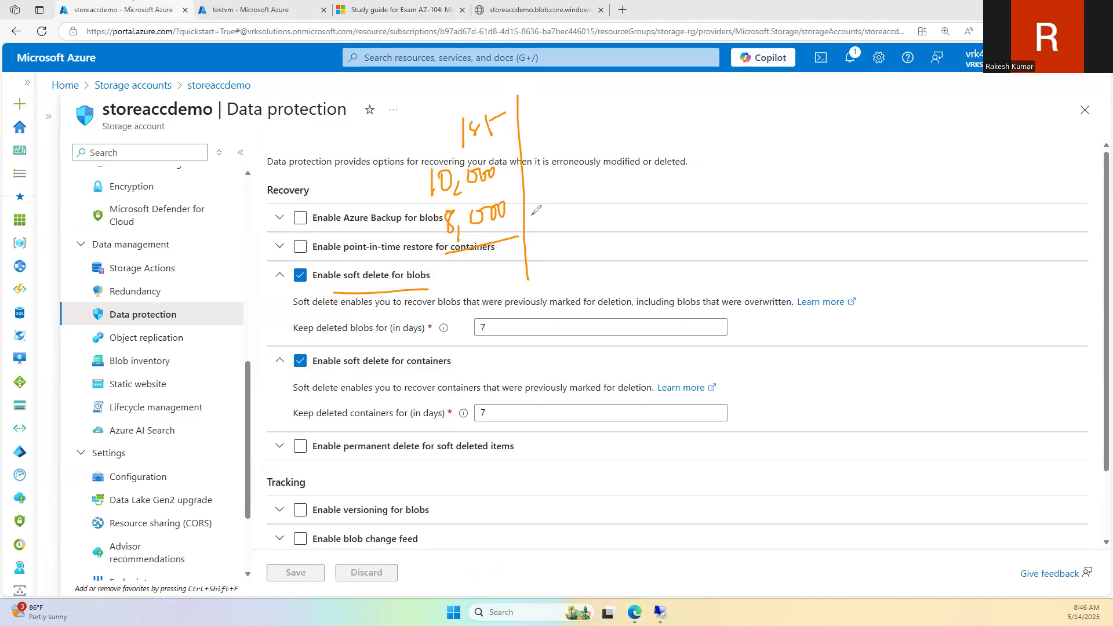
mouse_move(543, 107)
left_mouse_down()
mouse_move(537, 133)
mouse_move(562, 106)
left_mouse_up()
mouse_move(532, 152)
left_mouse_down()
mouse_move(532, 173)
mouse_move(574, 169)
mouse_move(593, 152)
mouse_move(553, 192)
mouse_move(586, 186)
left_mouse_up()
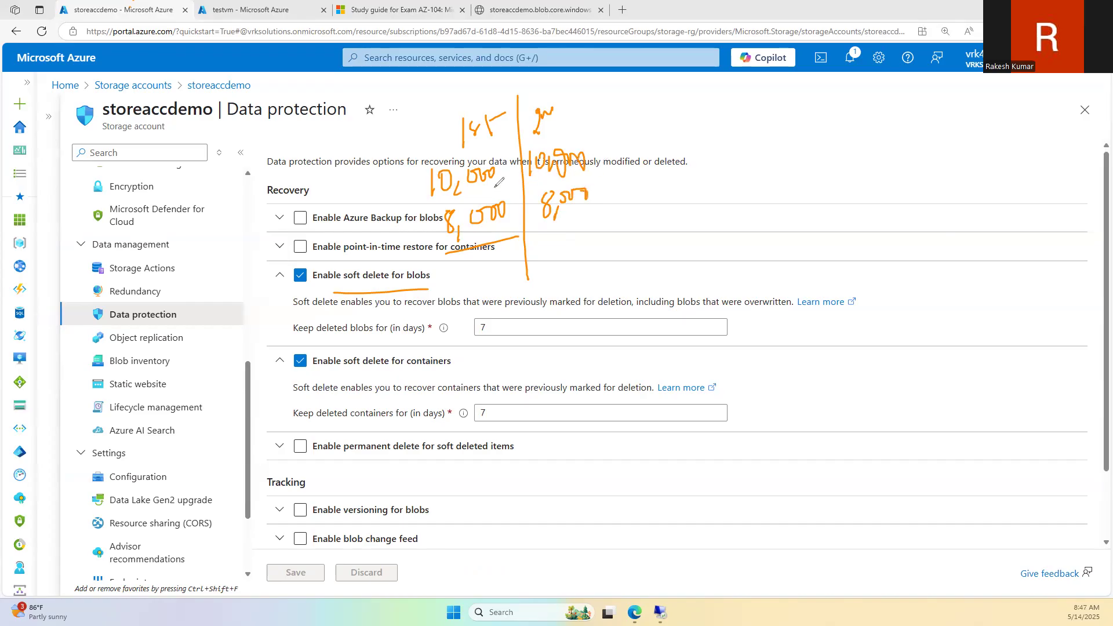
left_click_drag(588, 116, 606, 126)
left_click_drag(277, 342, 439, 339)
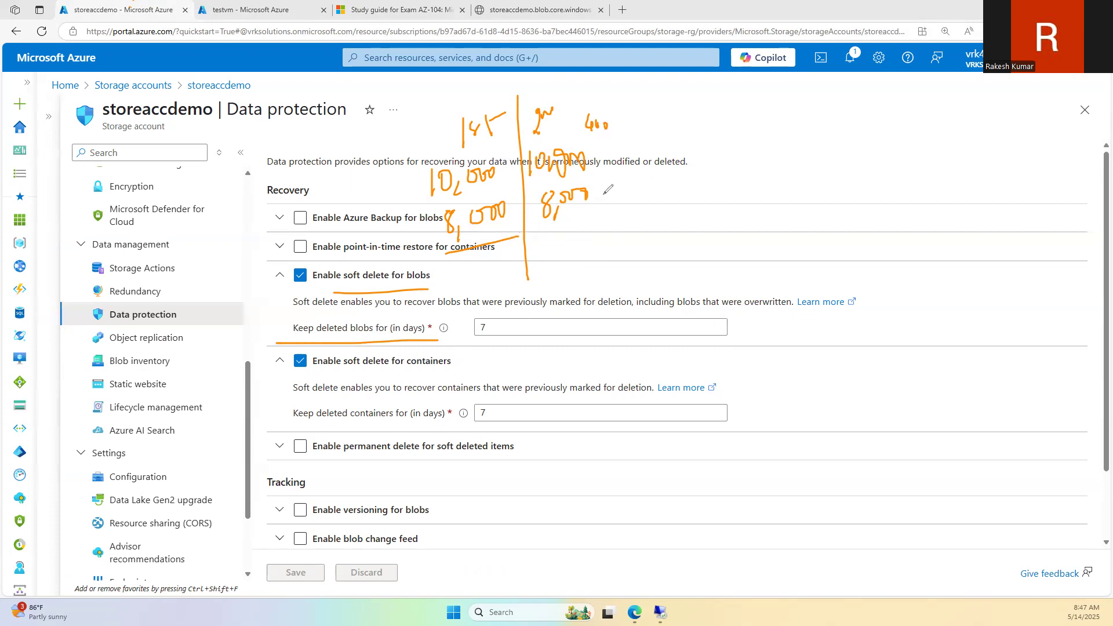
mouse_move(588, 229)
left_mouse_down()
mouse_move(638, 235)
mouse_move(630, 283)
mouse_move(654, 267)
left_mouse_up()
Step: Add a 10,500 third column and a '6th' column, cross out 8,000, circle the 7-day retention, then clear
left_click_drag(640, 86, 652, 237)
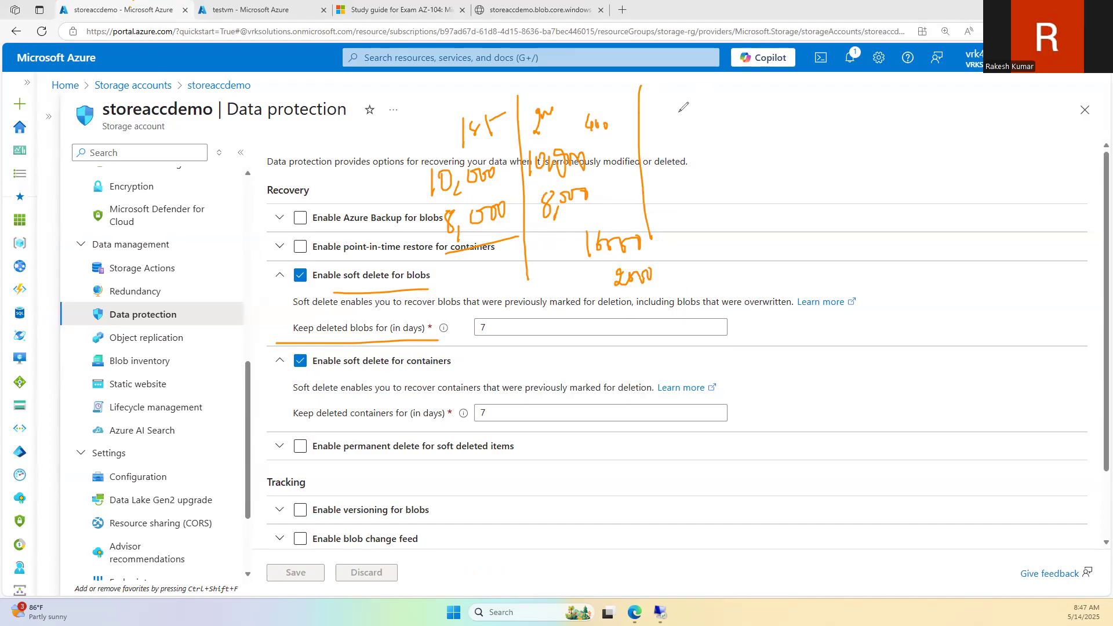
mouse_move(677, 96)
left_mouse_down()
mouse_move(685, 124)
mouse_move(702, 91)
left_mouse_up()
mouse_move(674, 135)
left_mouse_down()
mouse_move(686, 151)
mouse_move(696, 148)
mouse_move(689, 136)
mouse_move(725, 139)
mouse_move(754, 124)
left_mouse_up()
mouse_move(693, 174)
left_mouse_down()
mouse_move(683, 188)
mouse_move(729, 183)
left_mouse_up()
mouse_move(442, 227)
left_mouse_down()
mouse_move(603, 215)
mouse_move(379, 214)
mouse_move(382, 250)
left_mouse_up()
left_click_drag(807, 81, 817, 218)
mouse_move(1009, 80)
left_mouse_down()
mouse_move(1003, 94)
mouse_move(1013, 104)
mouse_move(1016, 92)
left_mouse_up()
left_click_drag(1022, 75, 1029, 96)
left_click_drag(471, 228, 452, 271)
left_click_drag(448, 250, 486, 256)
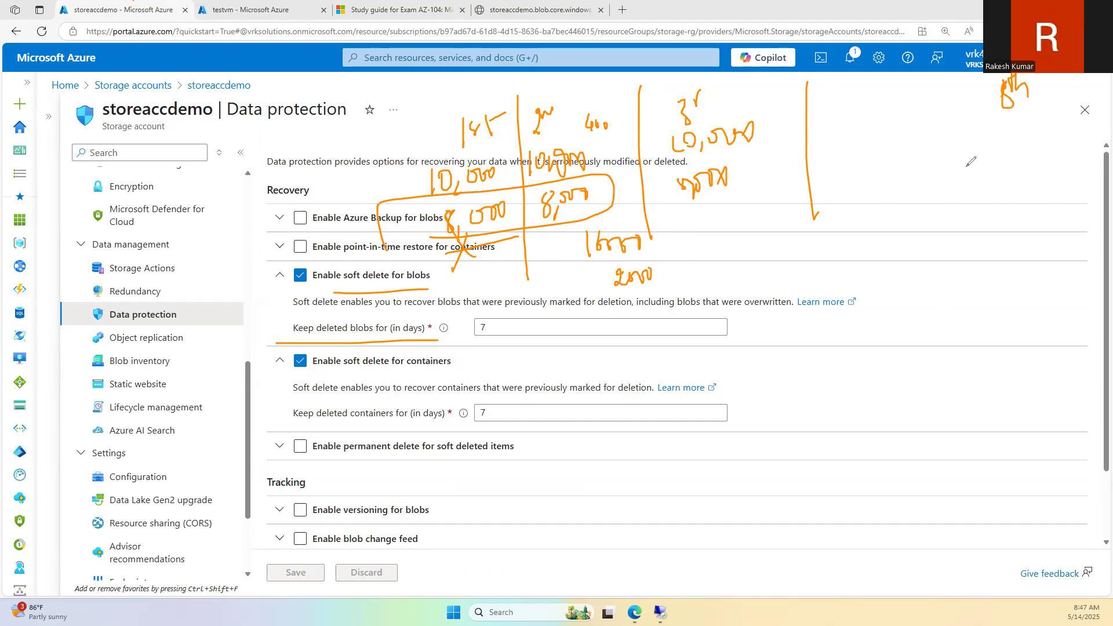
left_click_drag(490, 313, 521, 309)
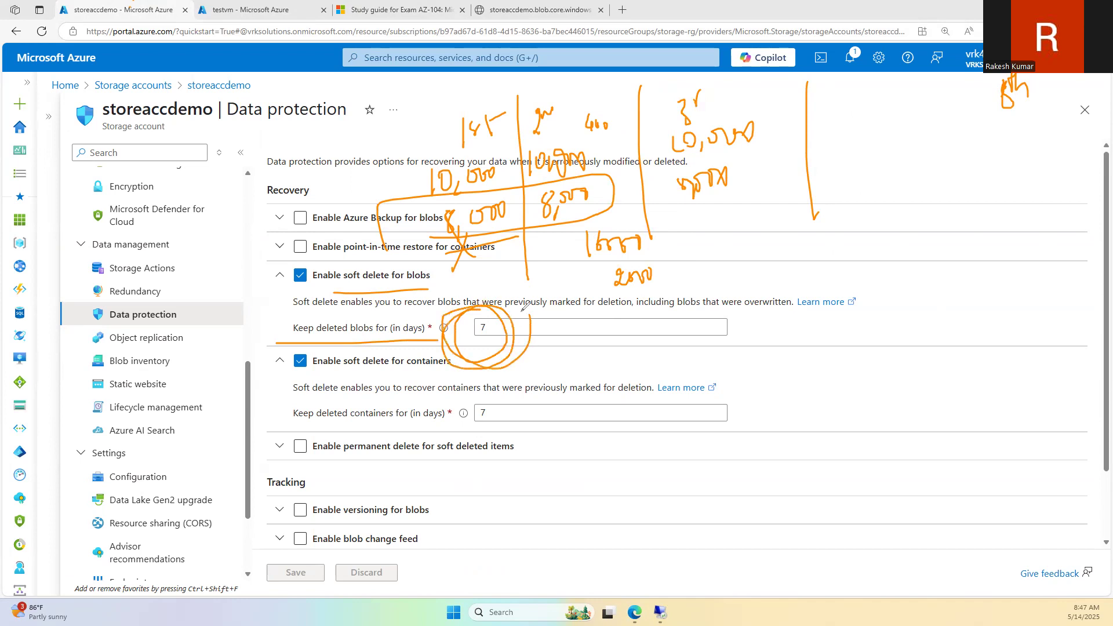
left_click(15, 248)
Step: Clear leftover ink and return to the study guide's Azure Files and Blob Storage objectives
left_click(43, 252)
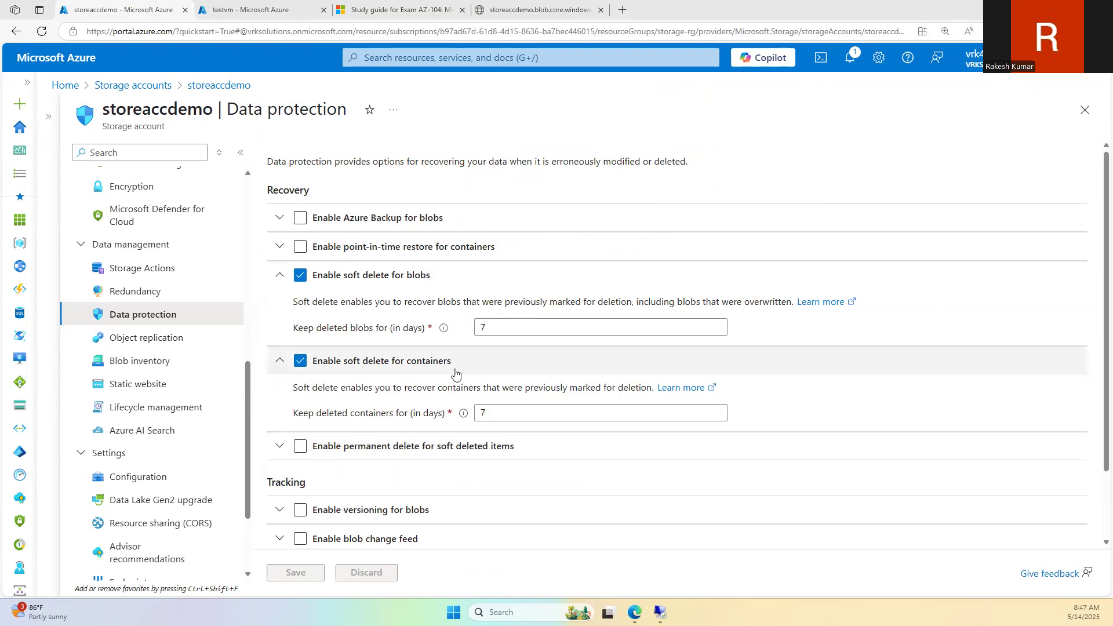
scroll(455, 374, "down", 2)
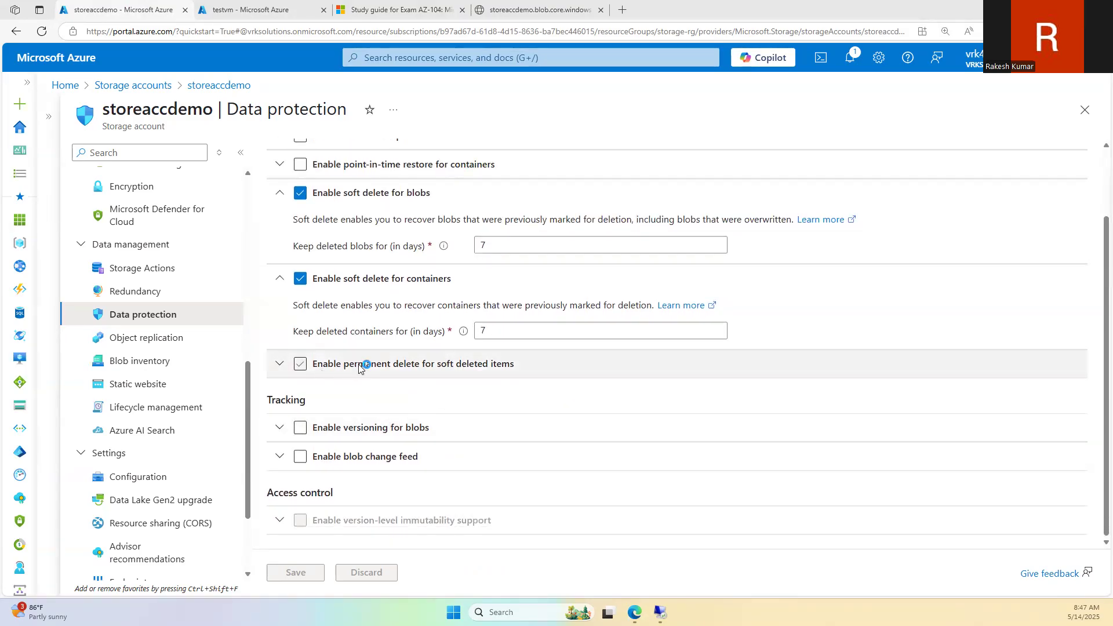
scroll(504, 377, "up", 2)
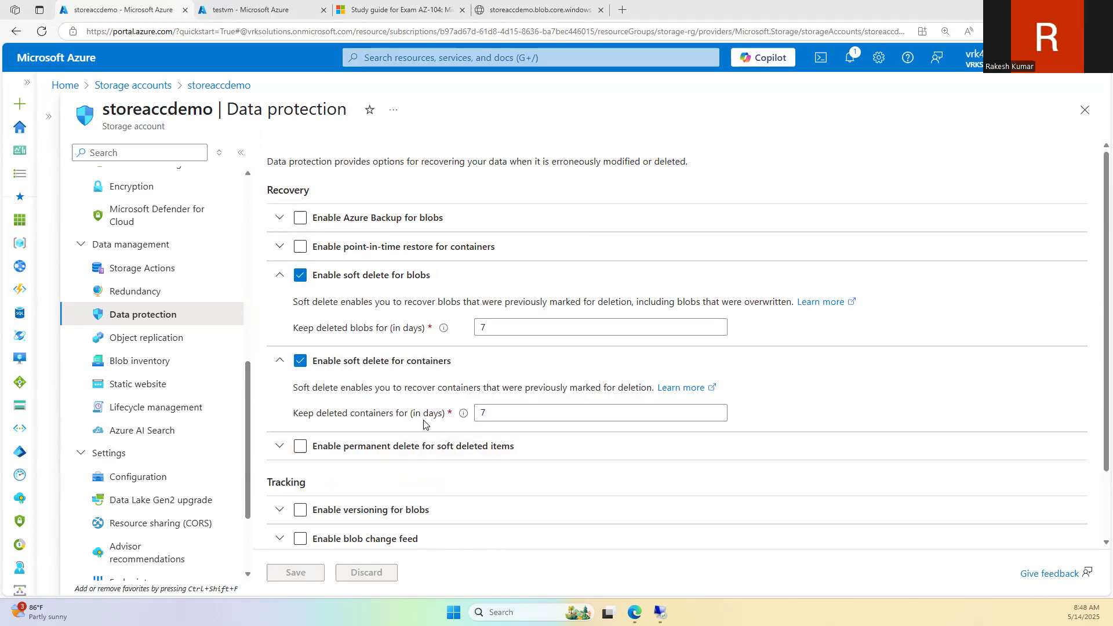
scroll(387, 389, "down", 2)
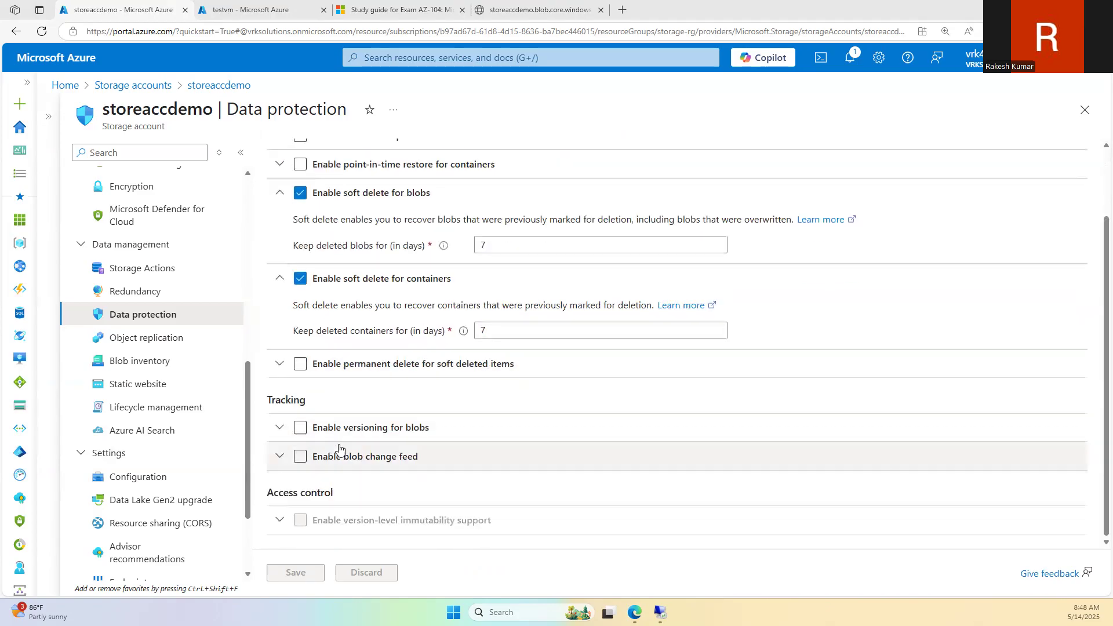
left_click(321, 6)
left_click(355, 7)
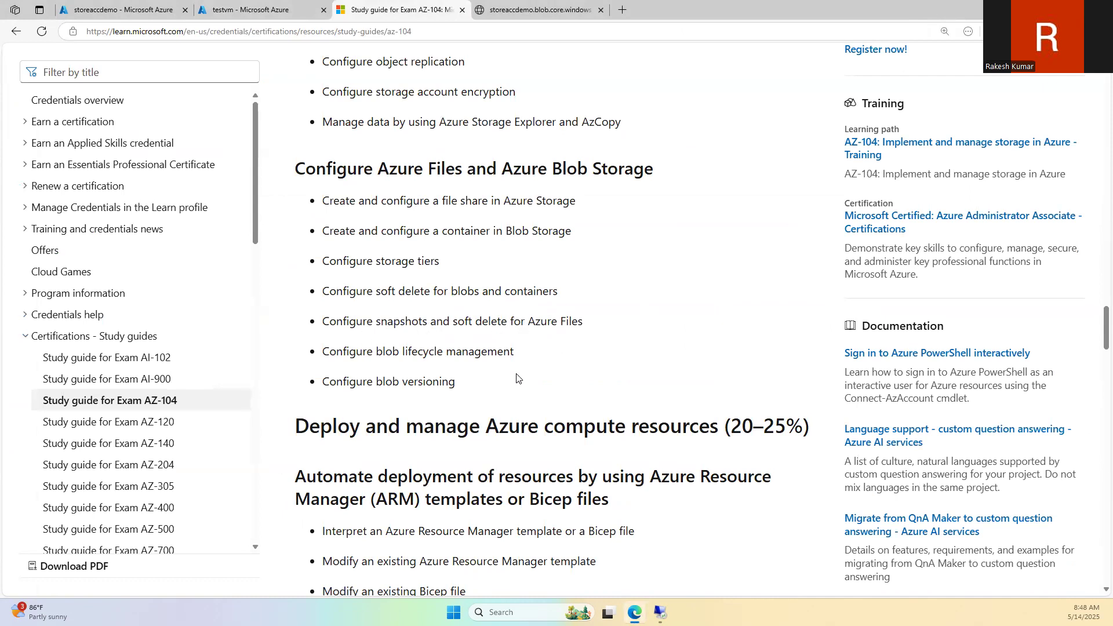
Step: From the portal home, open Storage accounts and briefly view the deleted-account Restore panel
left_click(250, 7)
left_click(114, 8)
left_click(267, 8)
left_click(64, 86)
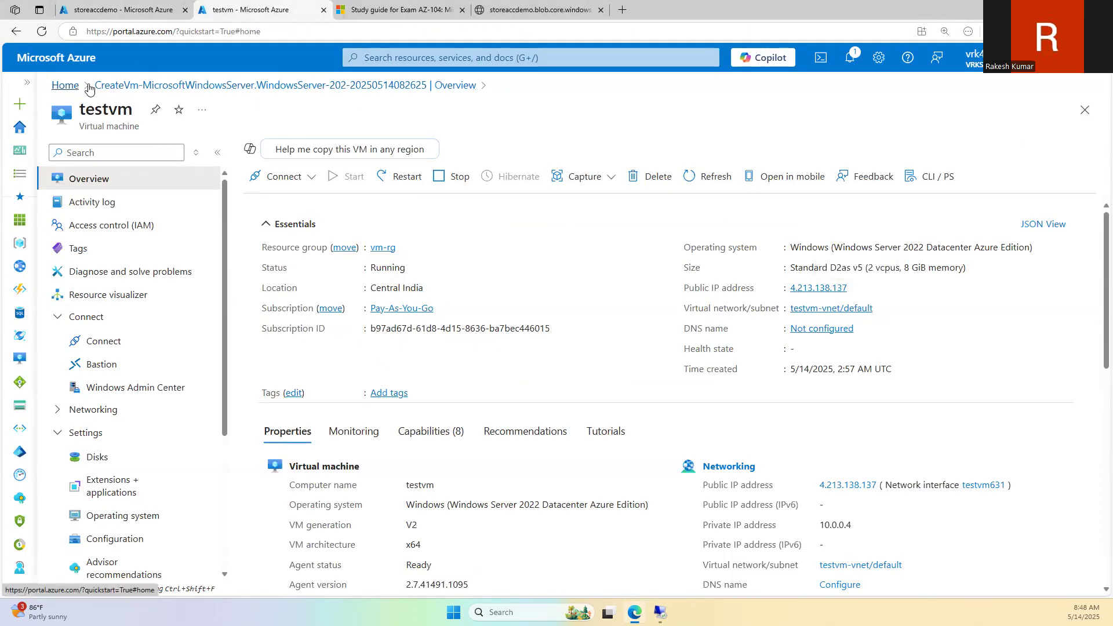
left_click(374, 153)
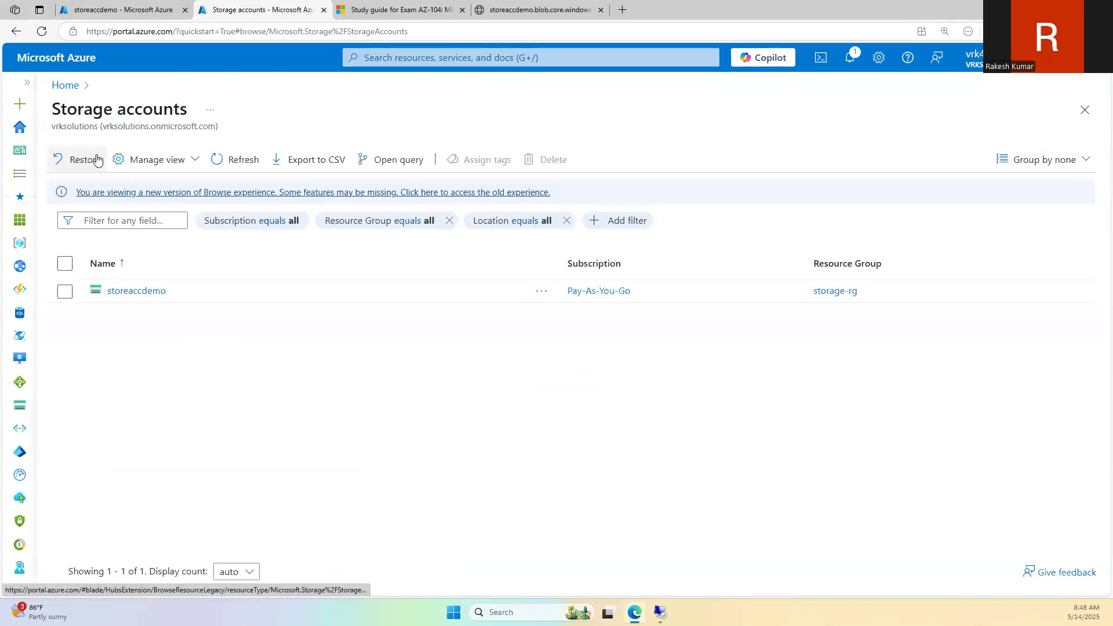
left_click(96, 157)
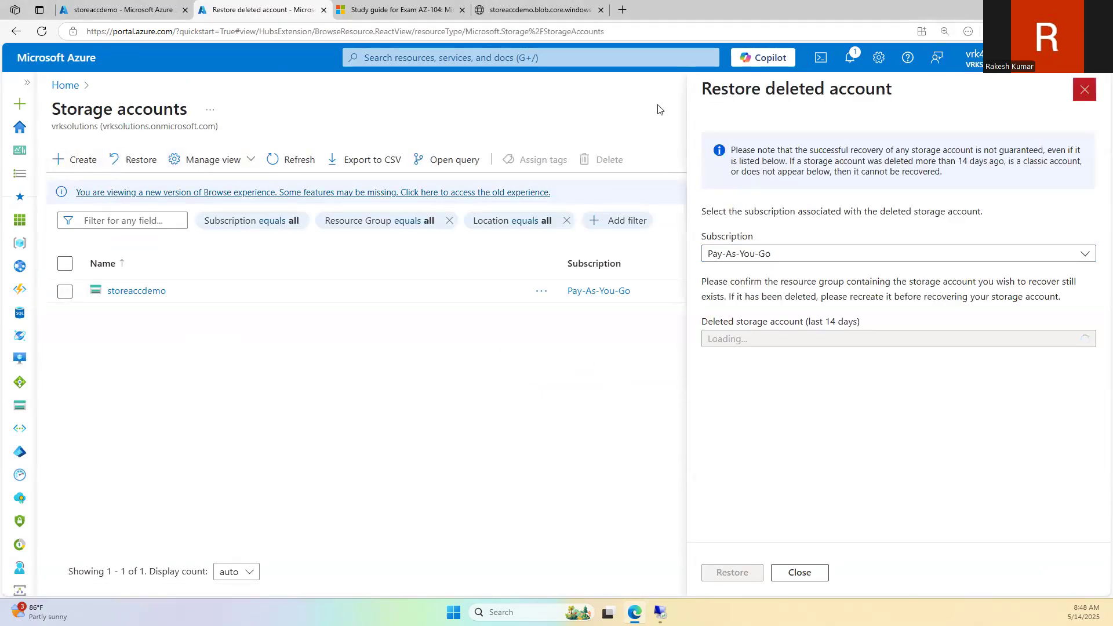
left_click(1085, 89)
Step: Start creating a new storage account and review its Data protection options
left_click(92, 163)
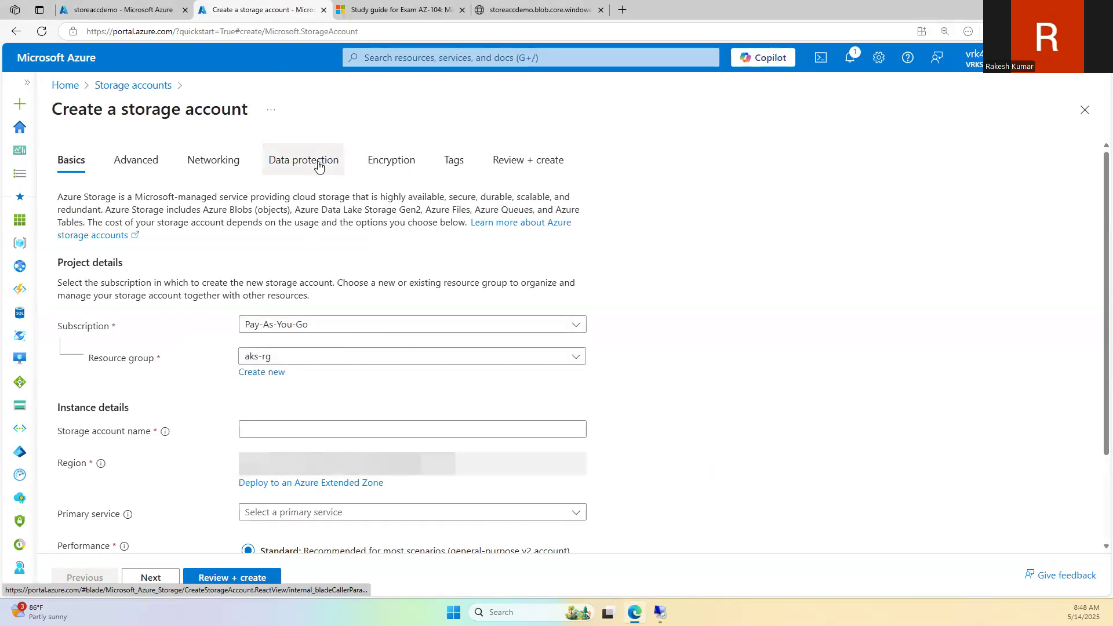
left_click(316, 160)
scroll(280, 338, "down", 2)
scroll(280, 337, "up", 2)
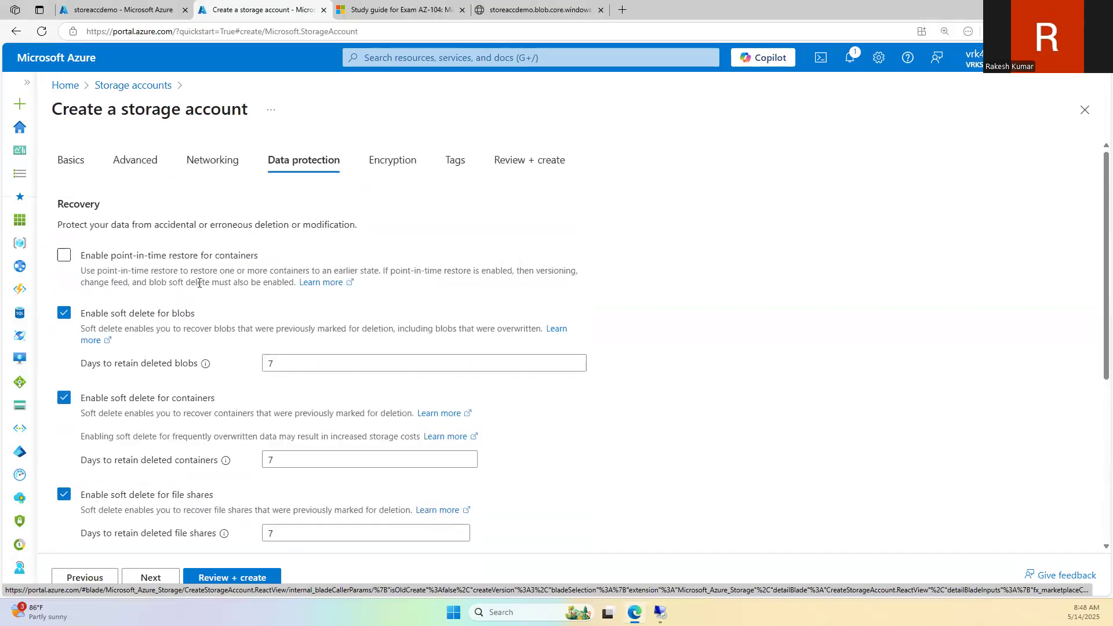
scroll(191, 341, "down", 3)
scroll(197, 339, "up", 3)
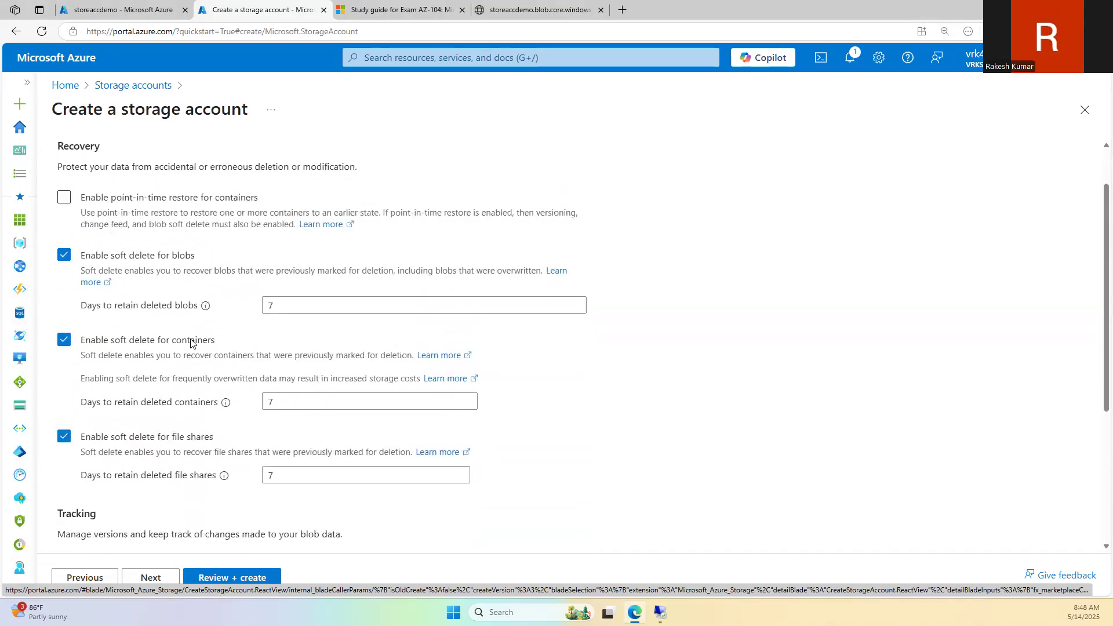
scroll(193, 346, "down", 3)
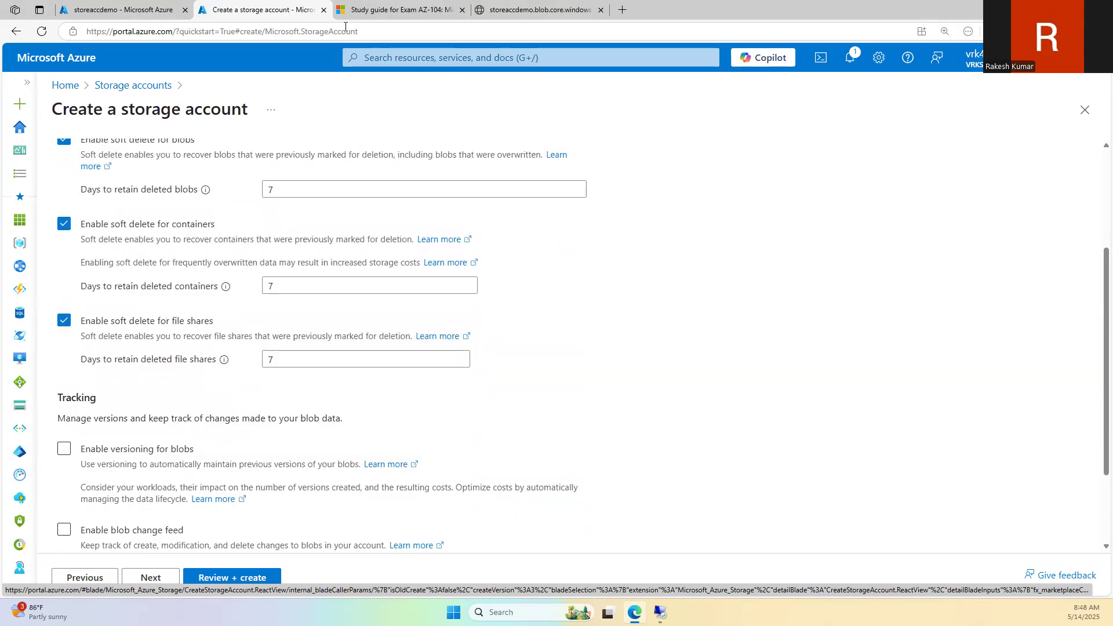
Step: Compare the study guide's storage topics with storeaccdemo's data protection, then open its File shares
left_click(385, 9)
left_click(177, 4)
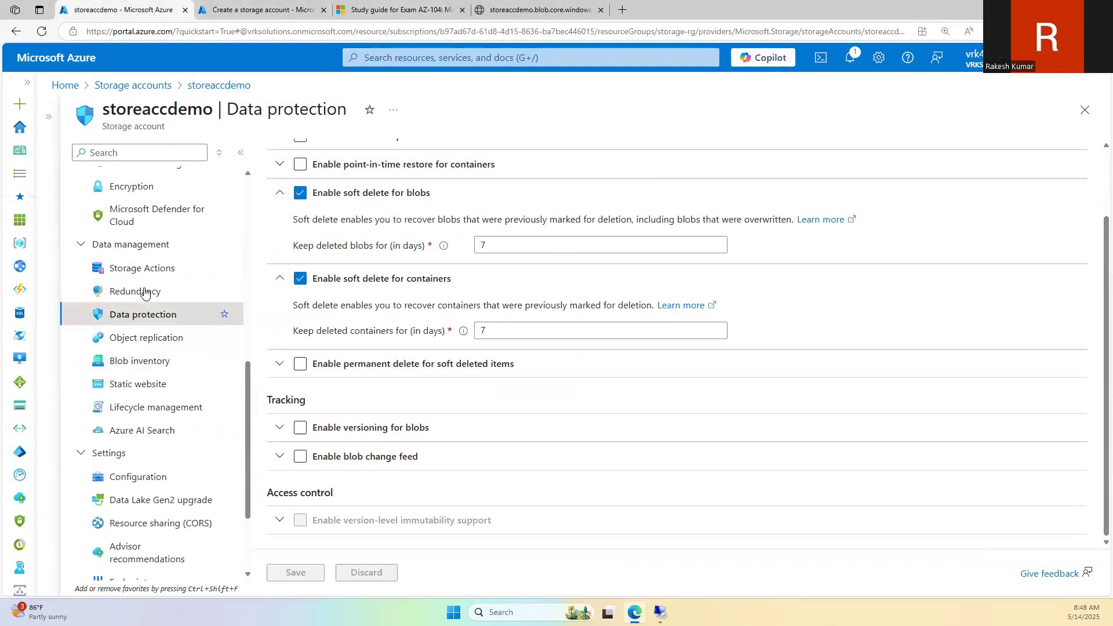
scroll(145, 295, "up", 2)
scroll(152, 261, "up", 1)
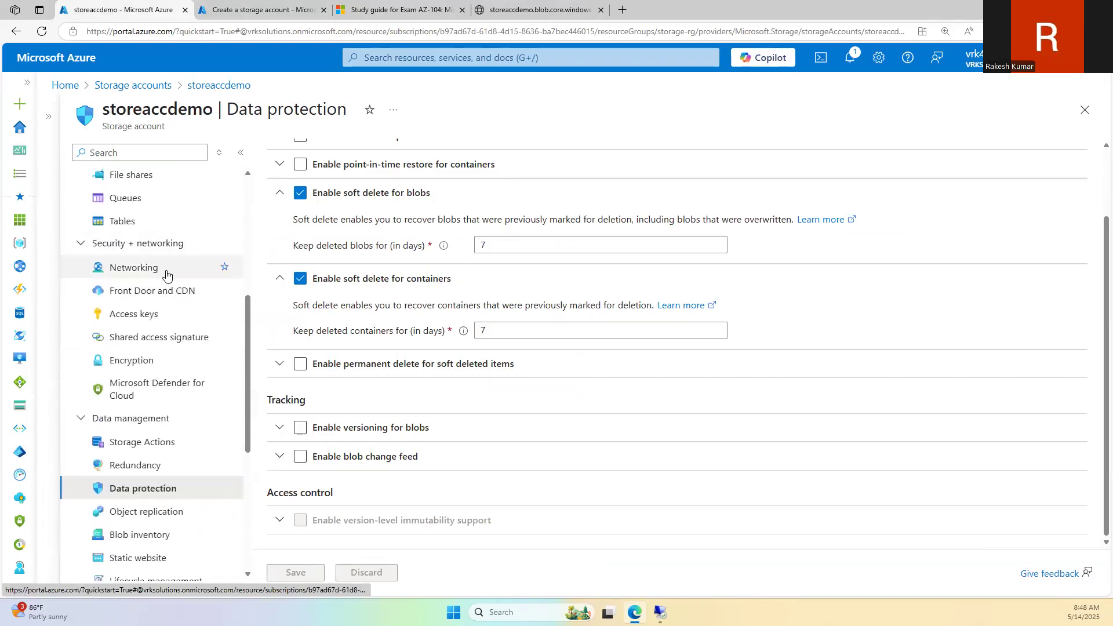
scroll(185, 307, "down", 3)
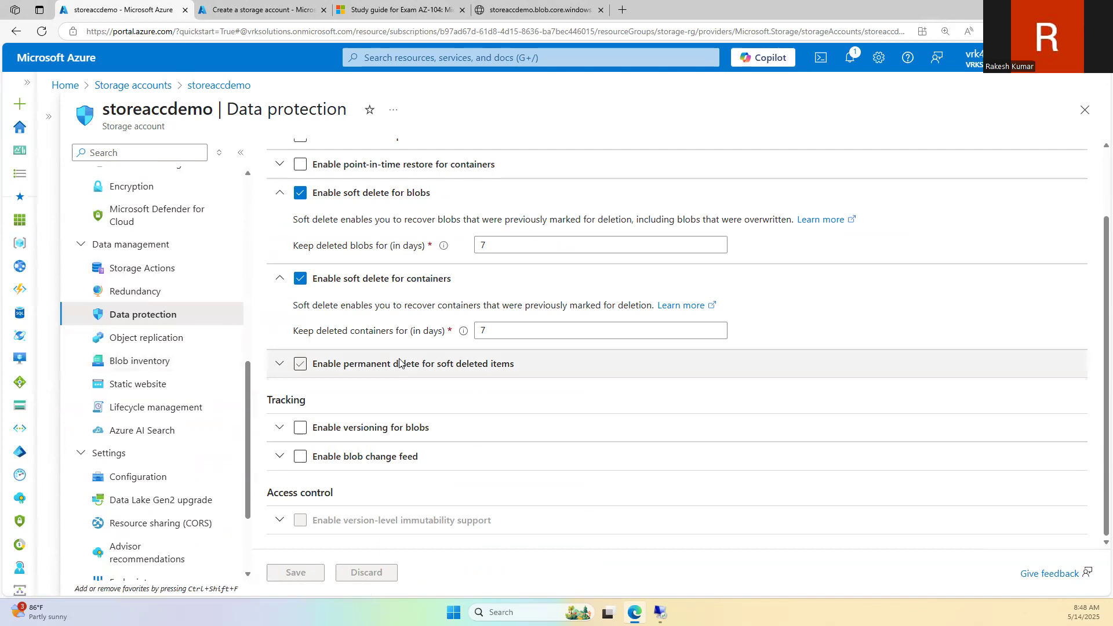
scroll(399, 363, "up", 2)
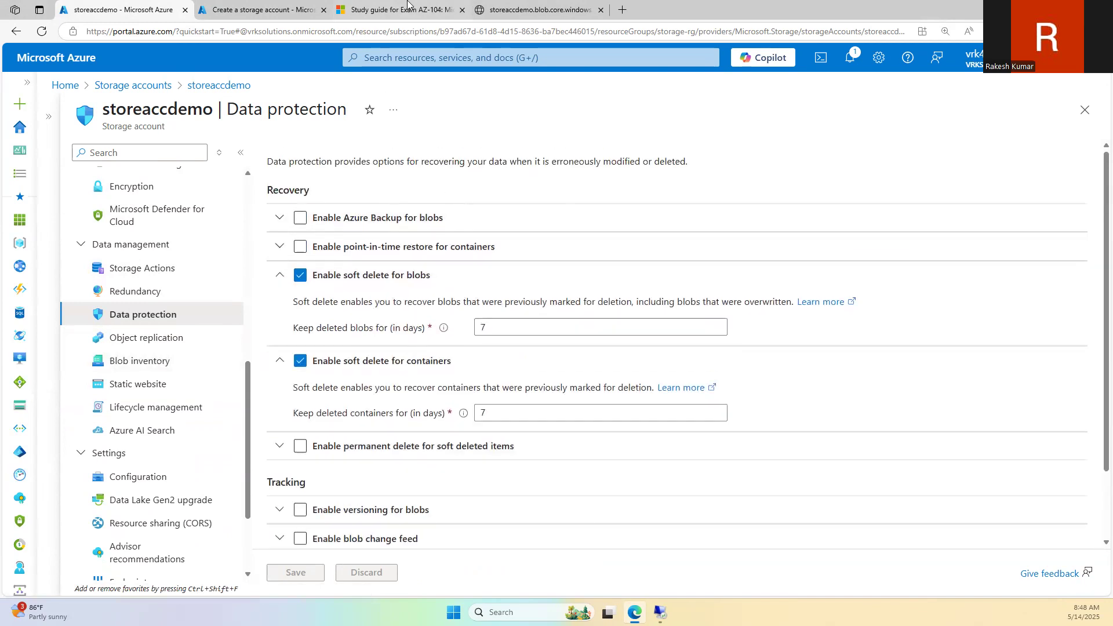
left_click(408, 6)
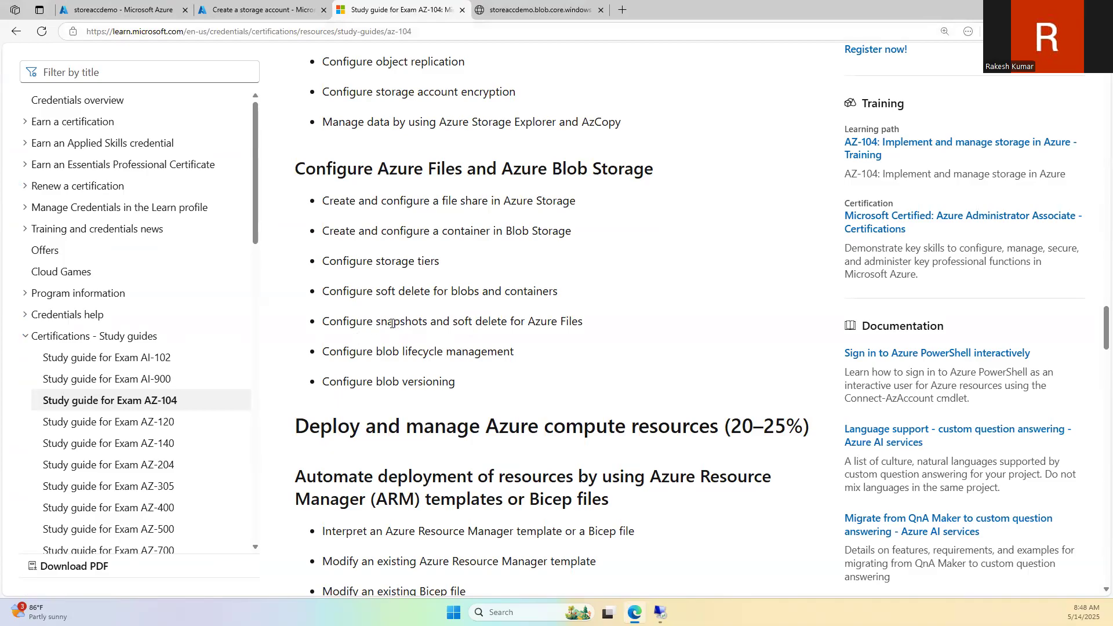
left_click(181, 7)
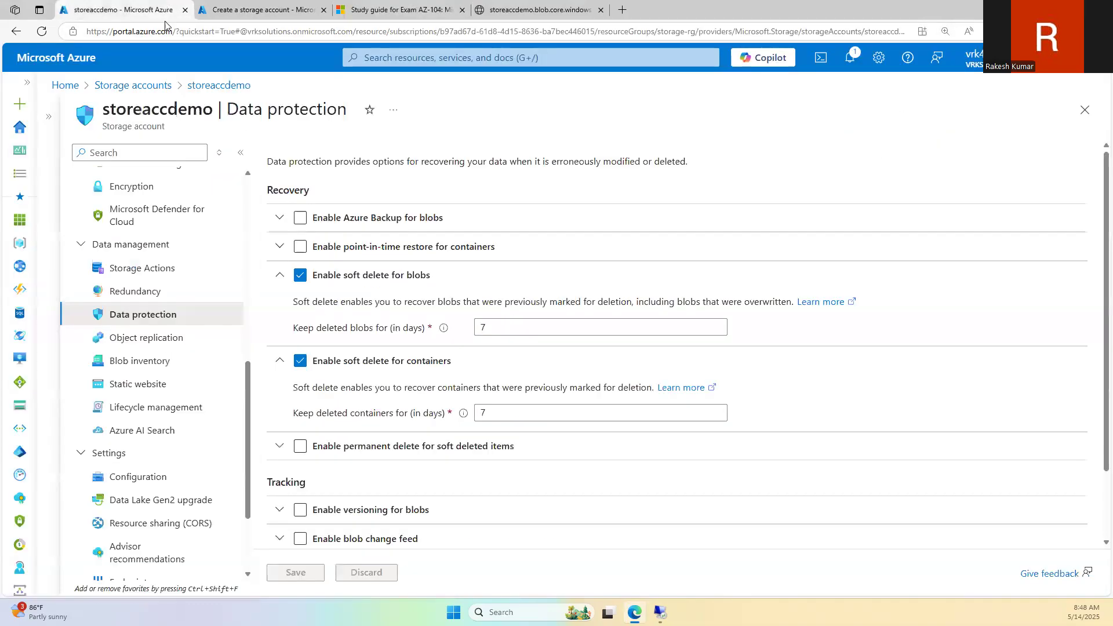
scroll(157, 359, "up", 5)
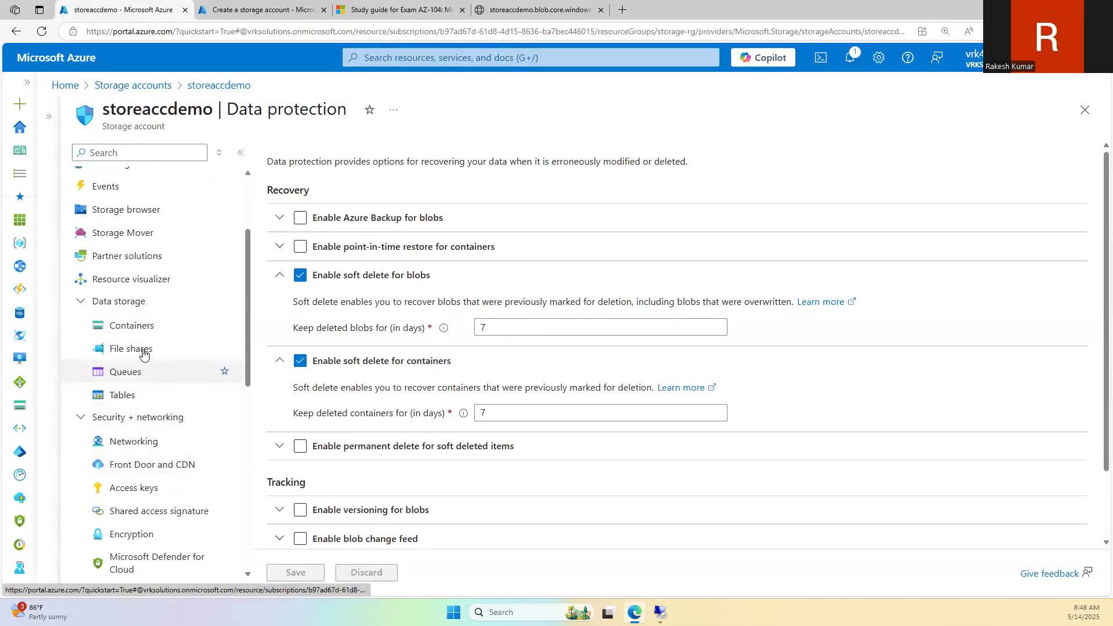
left_click(132, 349)
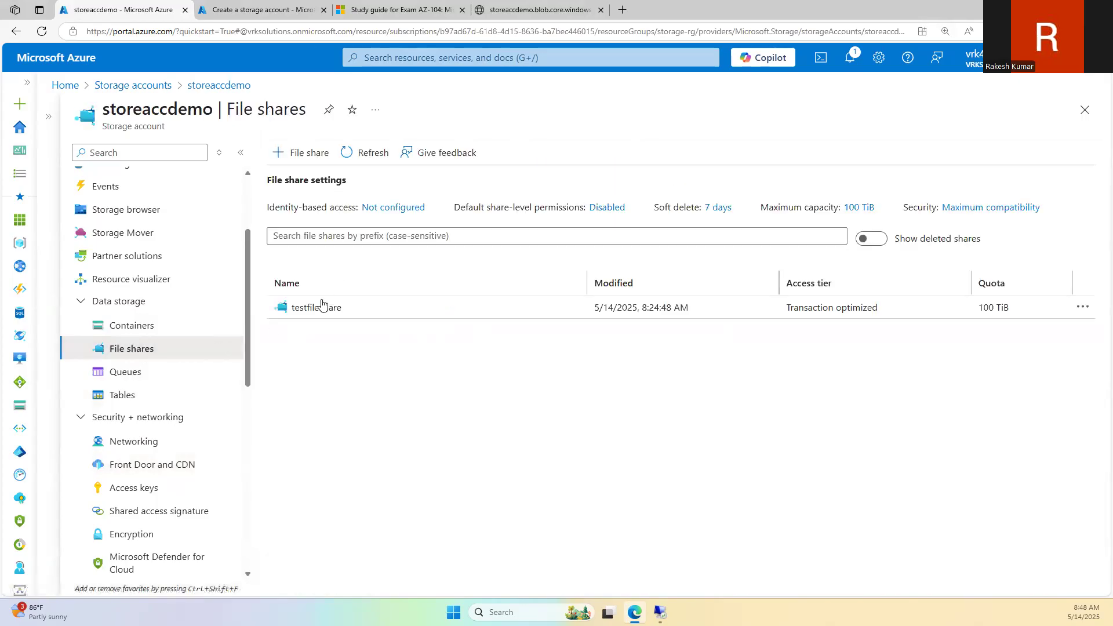
Step: Check testfileshare's Snapshots (none exist), then return to the new account's Data protection settings
left_click(319, 307)
left_click(120, 295)
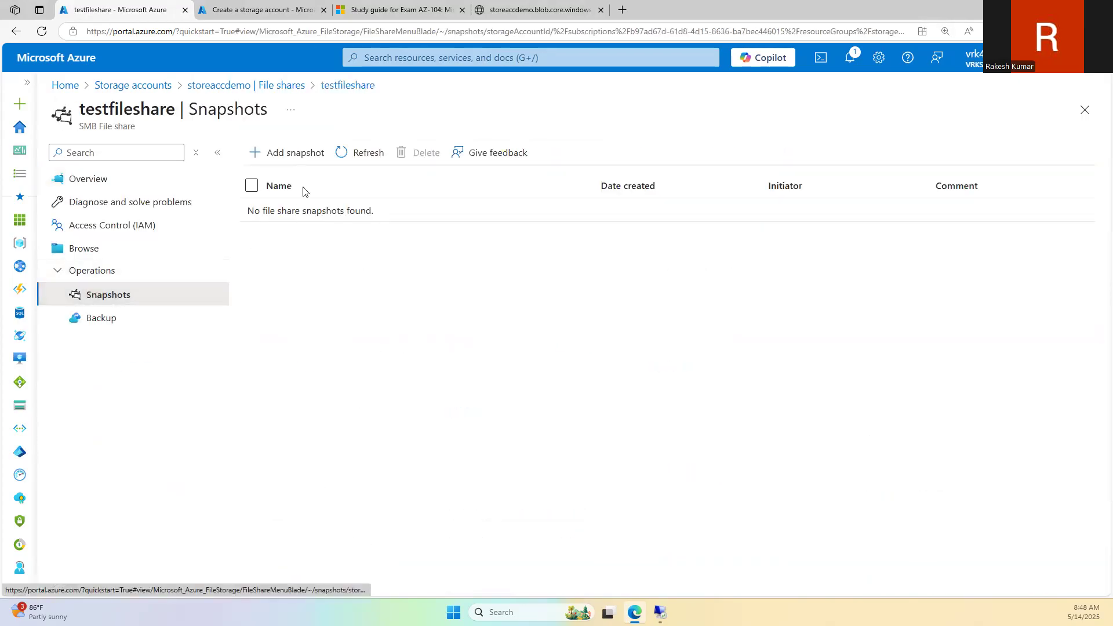
left_click(221, 6)
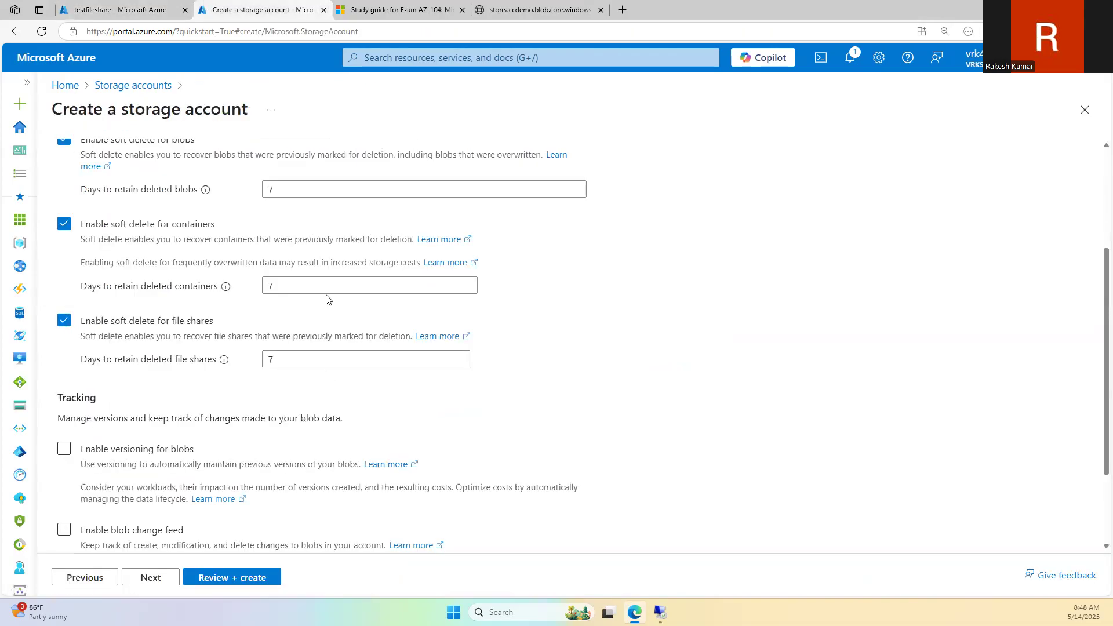
left_click(400, 4)
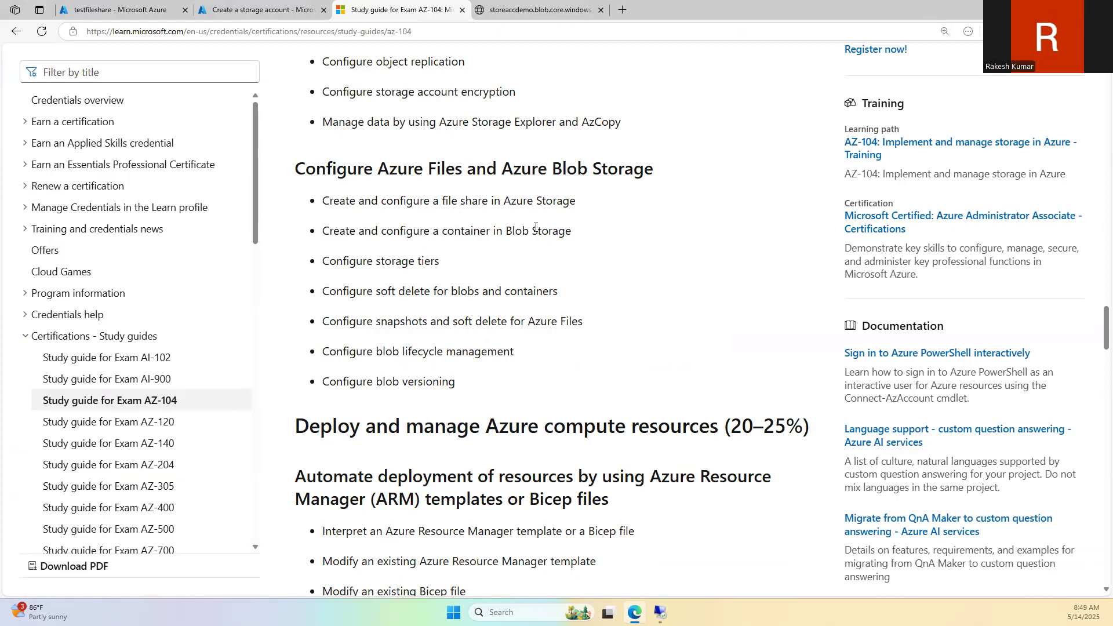
left_click(121, 9)
left_click(258, 9)
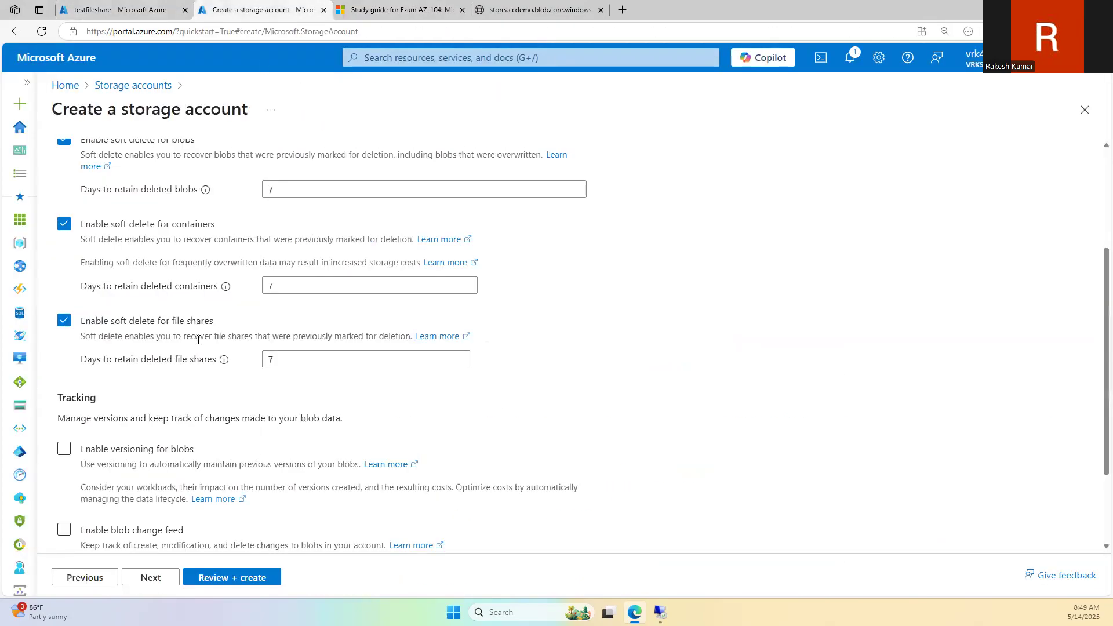
scroll(277, 432, "up", 3)
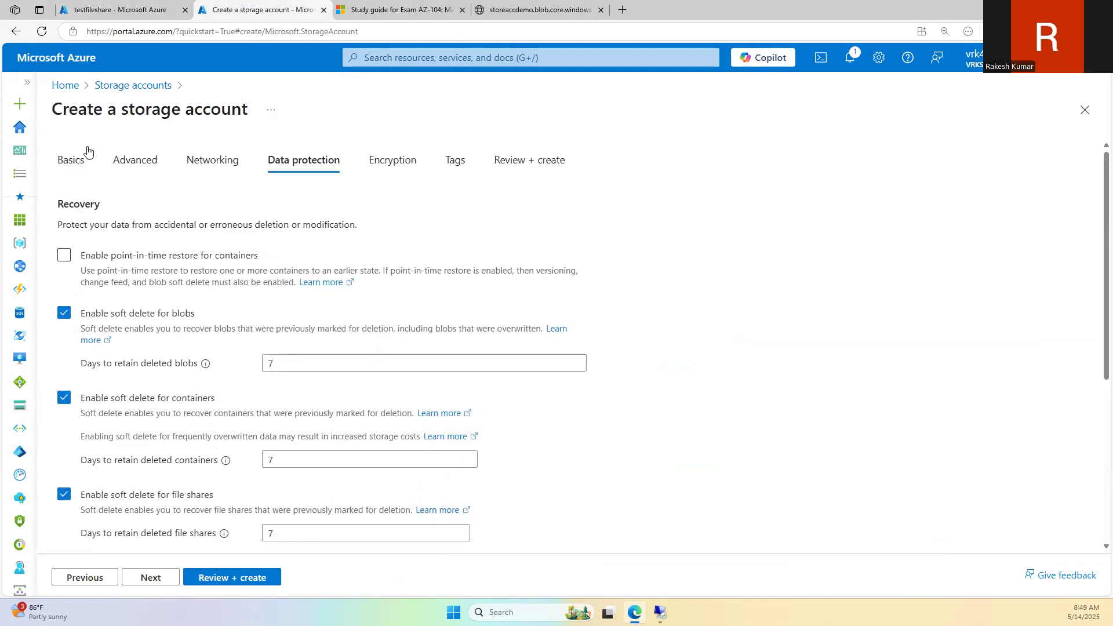
Step: Open the new account's Advanced tab and scroll to the Blob storage access tier options
left_click(145, 168)
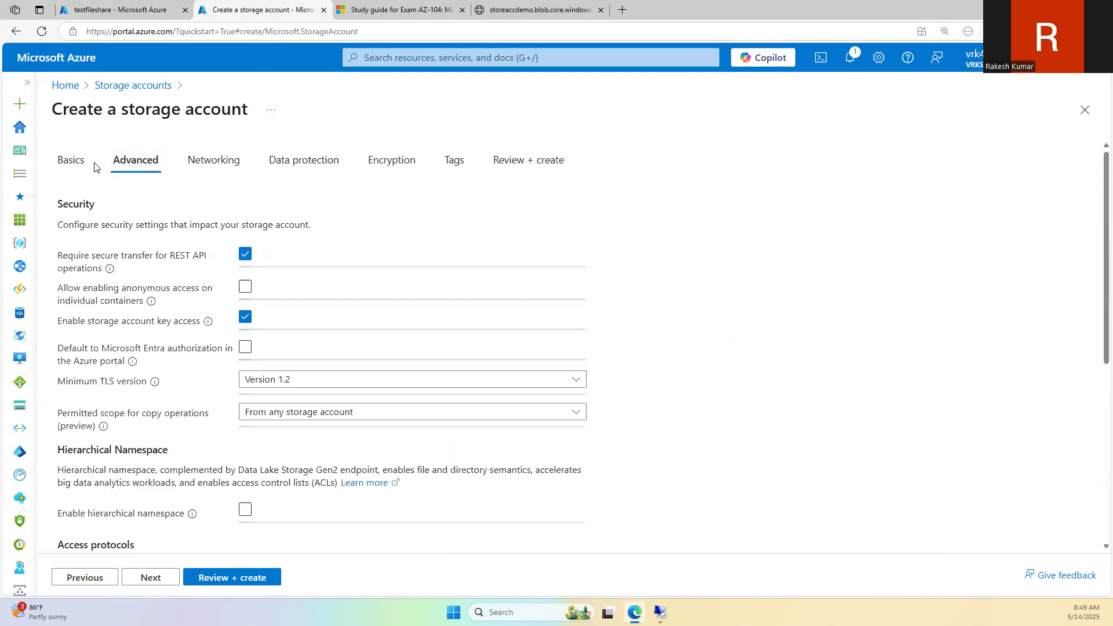
left_click(63, 167)
scroll(197, 382, "down", 2)
scroll(174, 290, "up", 2)
left_click(127, 165)
scroll(218, 348, "down", 5)
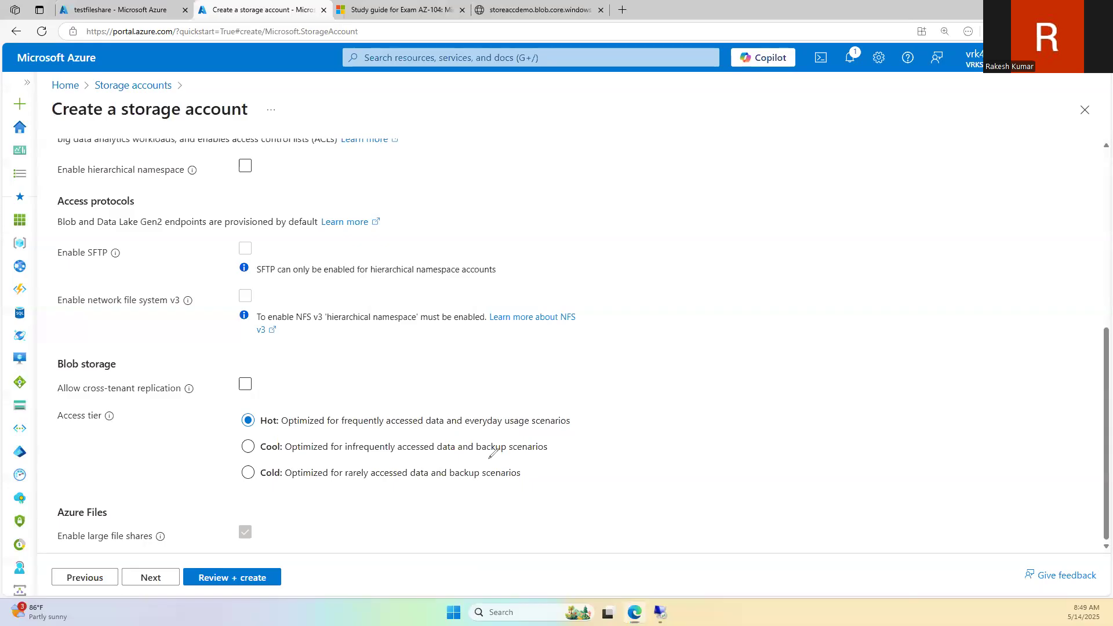
Step: Sketch tier-timing arrows marked 30, 180 and 360 days from Hot toward Cool and Cold, then clear it
mouse_move(564, 406)
left_mouse_down()
mouse_move(566, 367)
mouse_move(625, 325)
mouse_move(632, 352)
mouse_move(675, 335)
left_mouse_up()
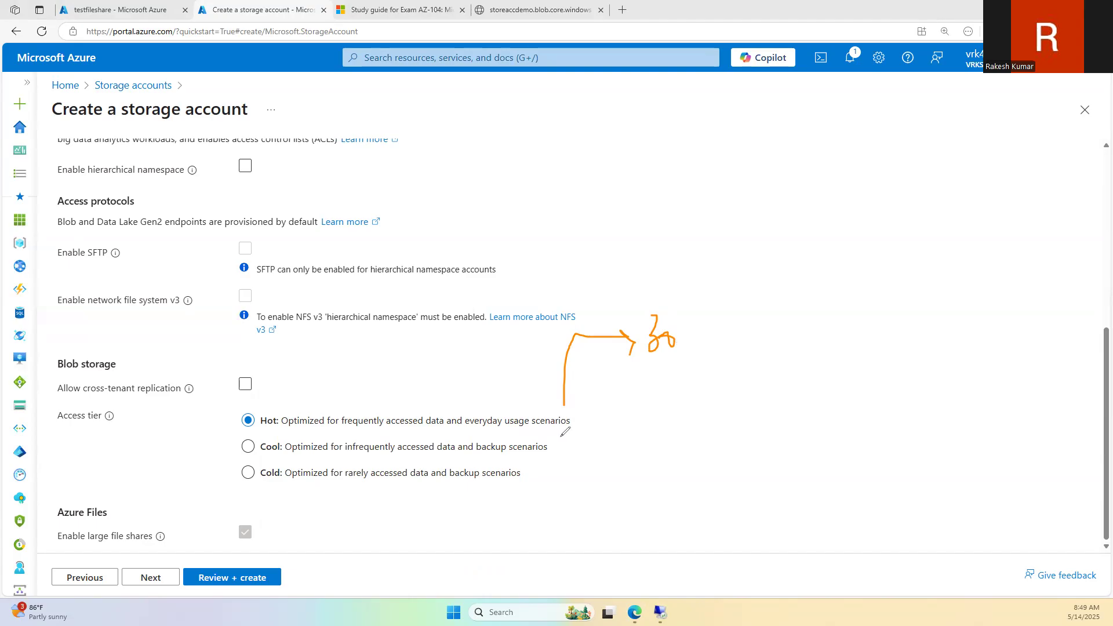
left_click_drag(629, 356, 695, 323)
mouse_move(695, 331)
left_mouse_down()
mouse_move(631, 448)
mouse_move(648, 466)
left_mouse_up()
mouse_move(778, 319)
left_mouse_down()
mouse_move(778, 342)
mouse_move(788, 311)
mouse_move(758, 341)
mouse_move(803, 340)
mouse_move(782, 303)
left_mouse_up()
left_click_drag(813, 307, 810, 315)
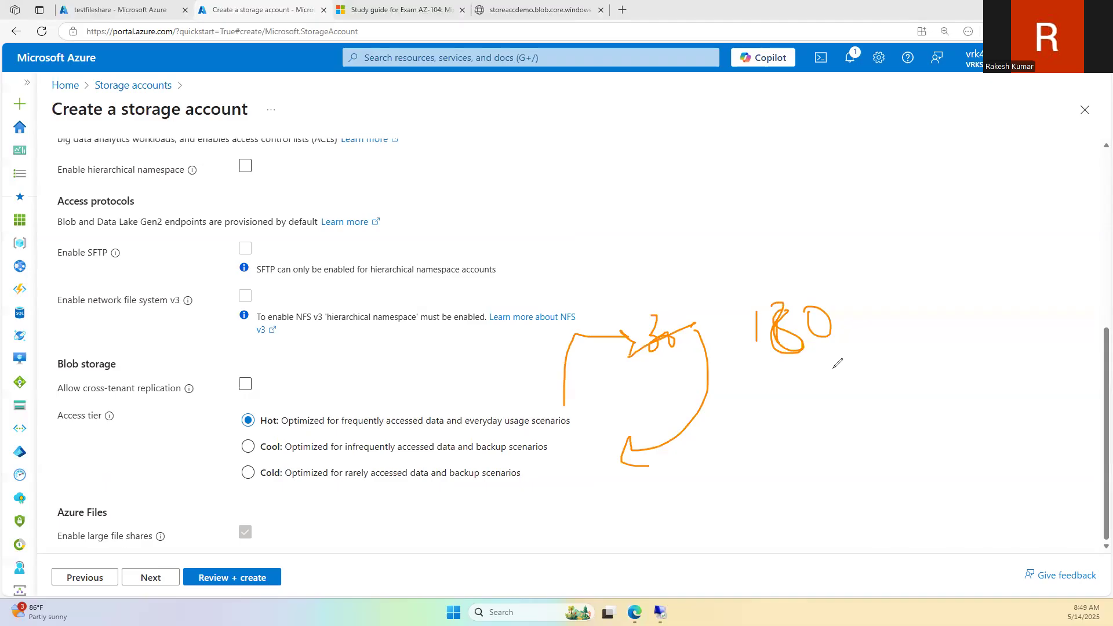
mouse_move(809, 351)
left_mouse_down()
mouse_move(738, 509)
mouse_move(451, 485)
mouse_move(460, 505)
left_mouse_up()
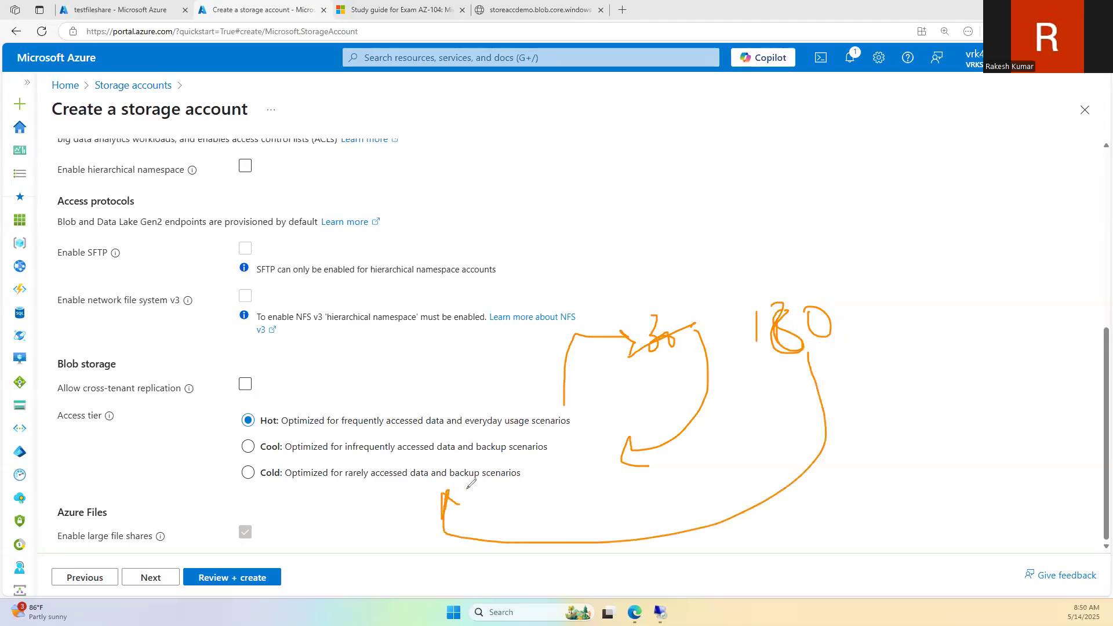
mouse_move(883, 315)
left_mouse_down()
mouse_move(901, 341)
mouse_move(883, 359)
left_mouse_up()
left_click_drag(917, 312, 922, 332)
left_click_drag(934, 343, 926, 324)
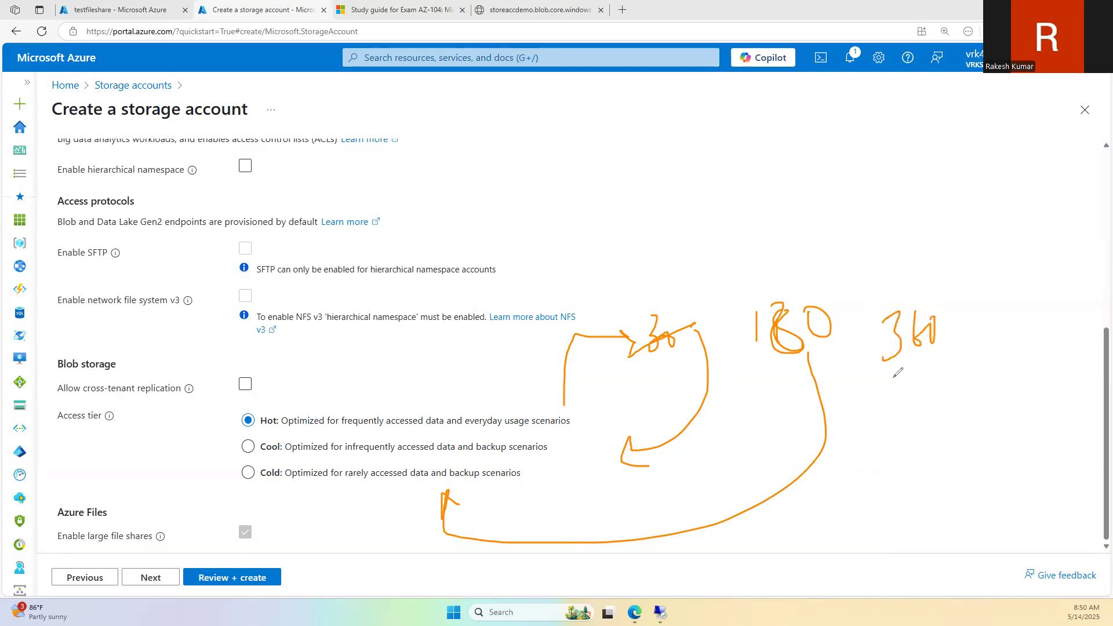
mouse_move(902, 383)
left_mouse_down()
mouse_move(932, 415)
mouse_move(878, 435)
left_mouse_up()
left_click(22, 254)
left_click(60, 254)
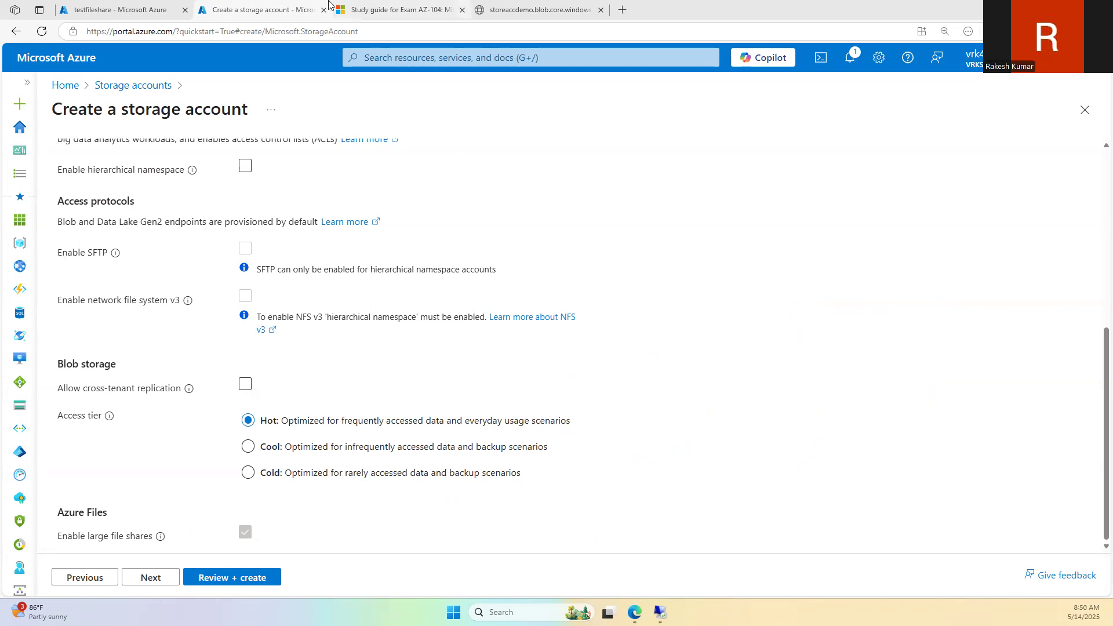
Step: Browse testfileshare and open its New folder to list test.txt (13 B)
left_click(450, 8)
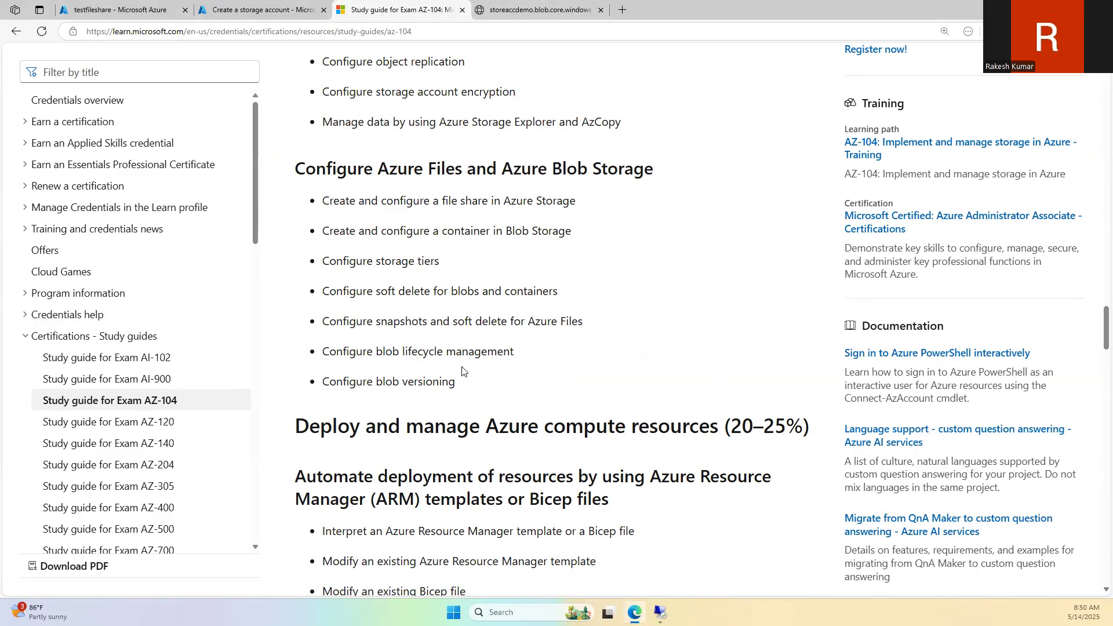
left_click(255, 8)
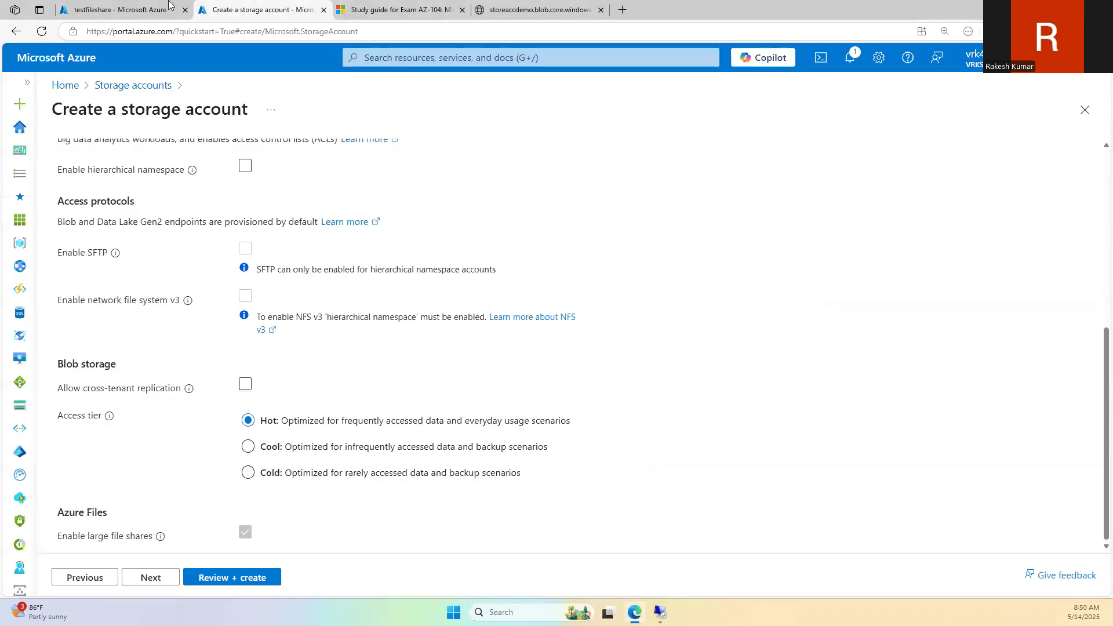
left_click(169, 8)
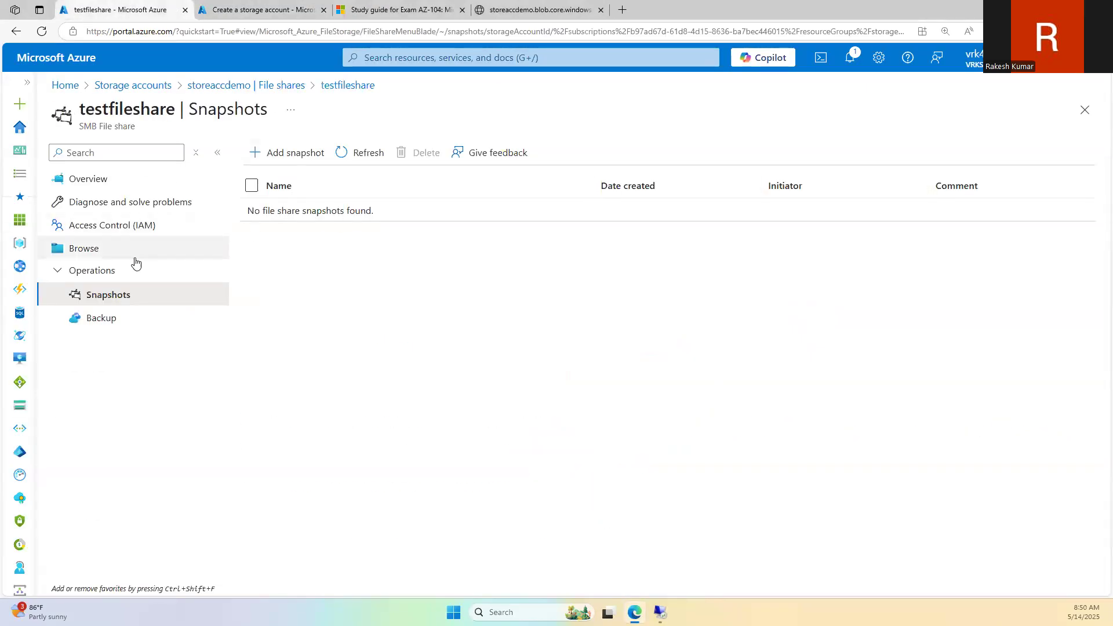
left_click(121, 249)
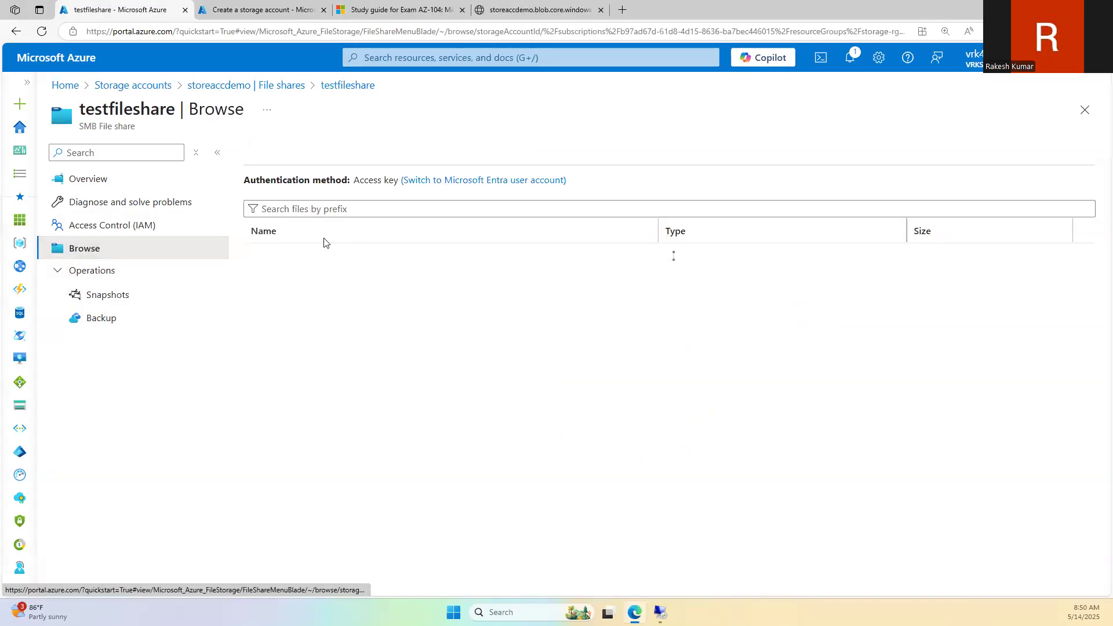
left_click(311, 264)
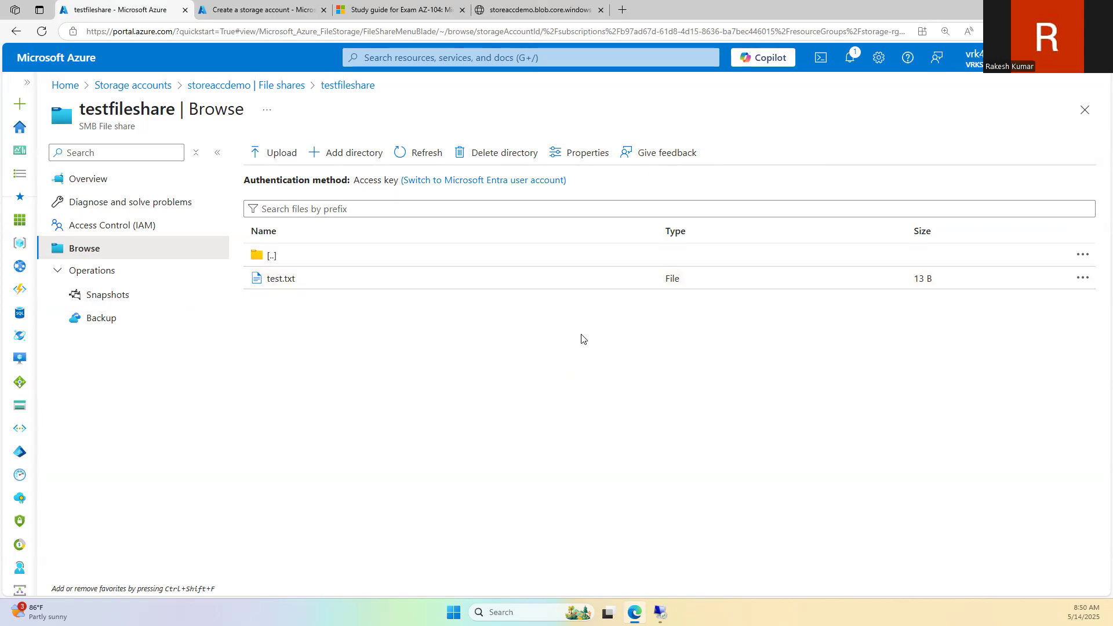
Step: Consult the AZ-104 study guide, then return to storeaccdemo's file shares list
left_click(420, 8)
left_click(489, 6)
left_click(431, 10)
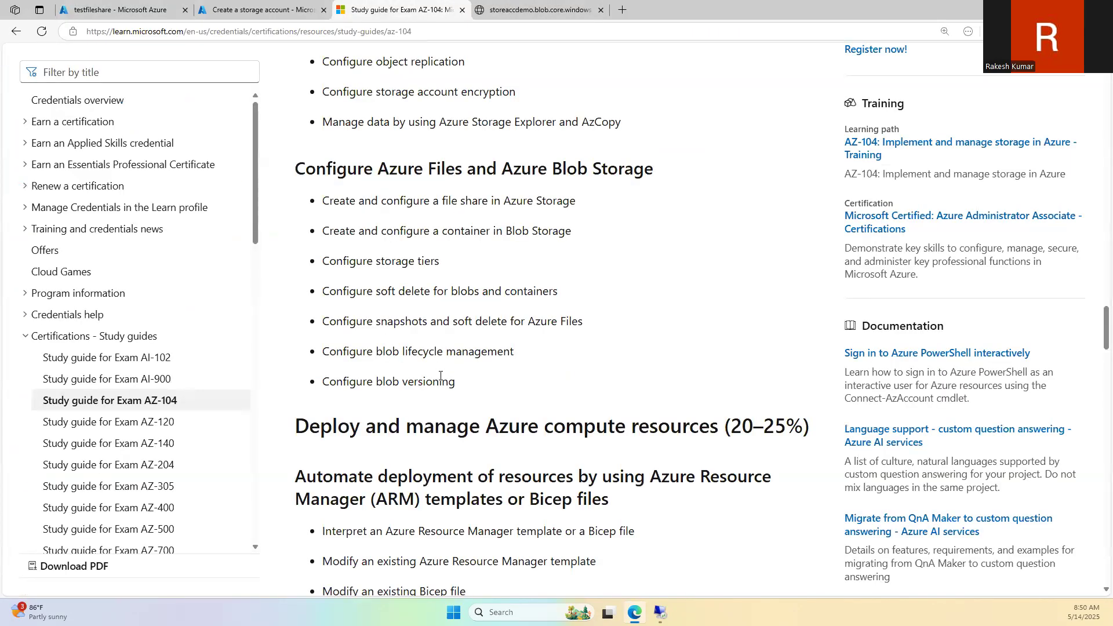
scroll(461, 353, "down", 2)
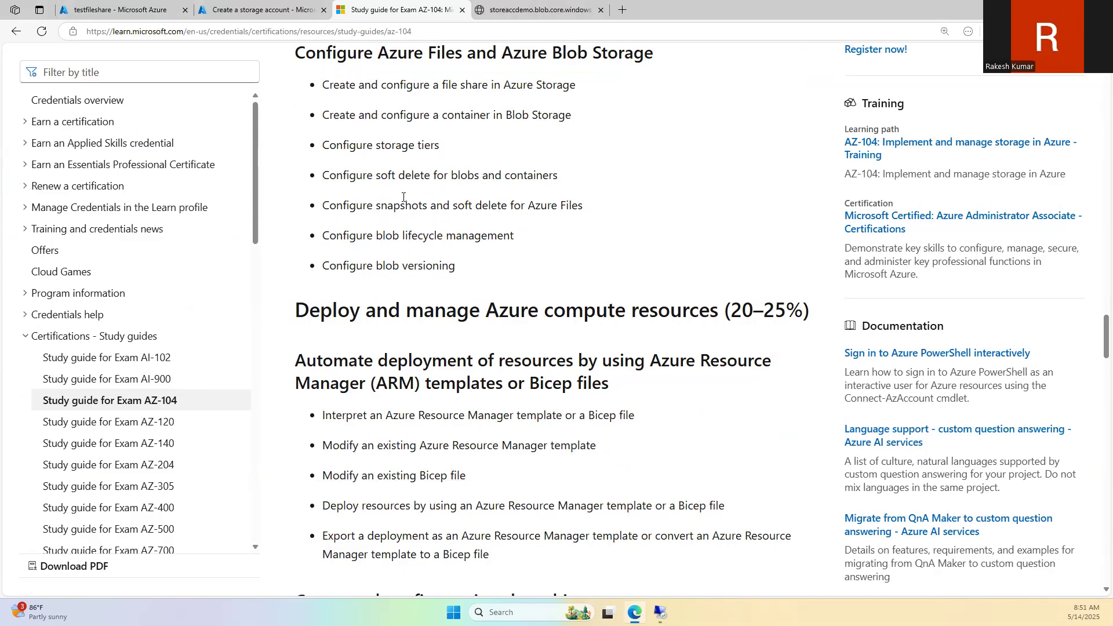
left_click(173, 14)
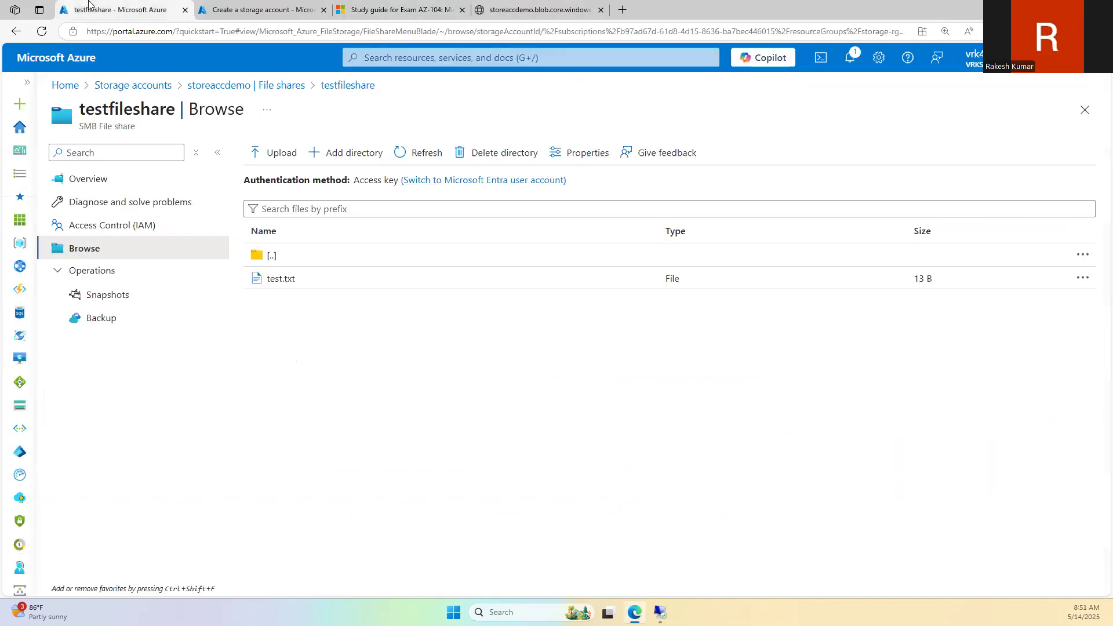
left_click(229, 86)
Step: Start a new lifecycle management rule for storeaccdemo named rule01
scroll(167, 335, "down", 4)
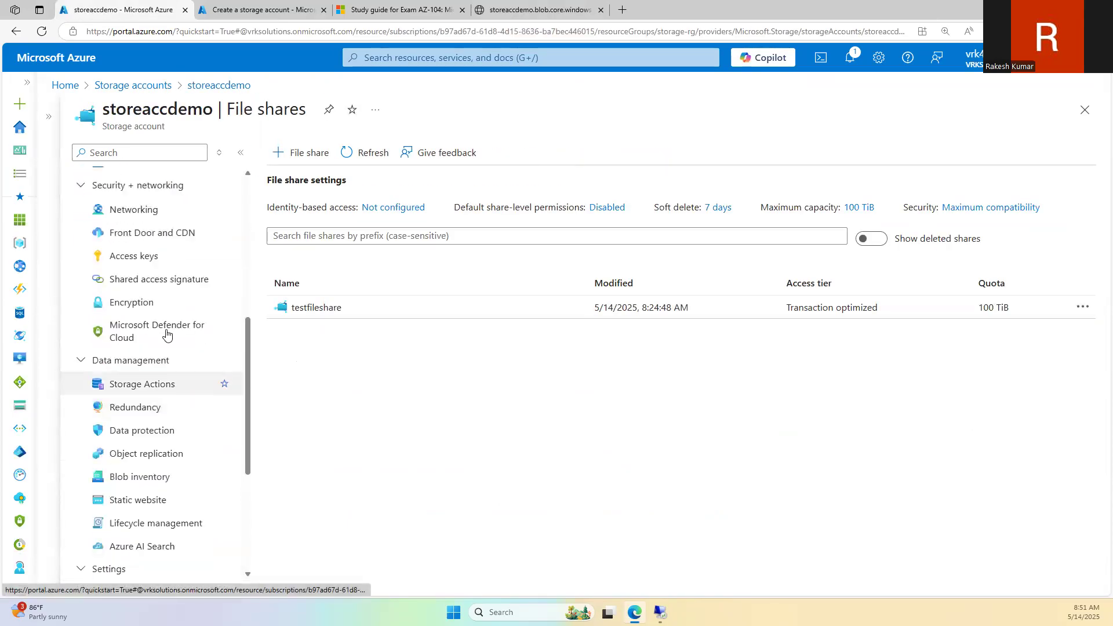
scroll(191, 403, "down", 2)
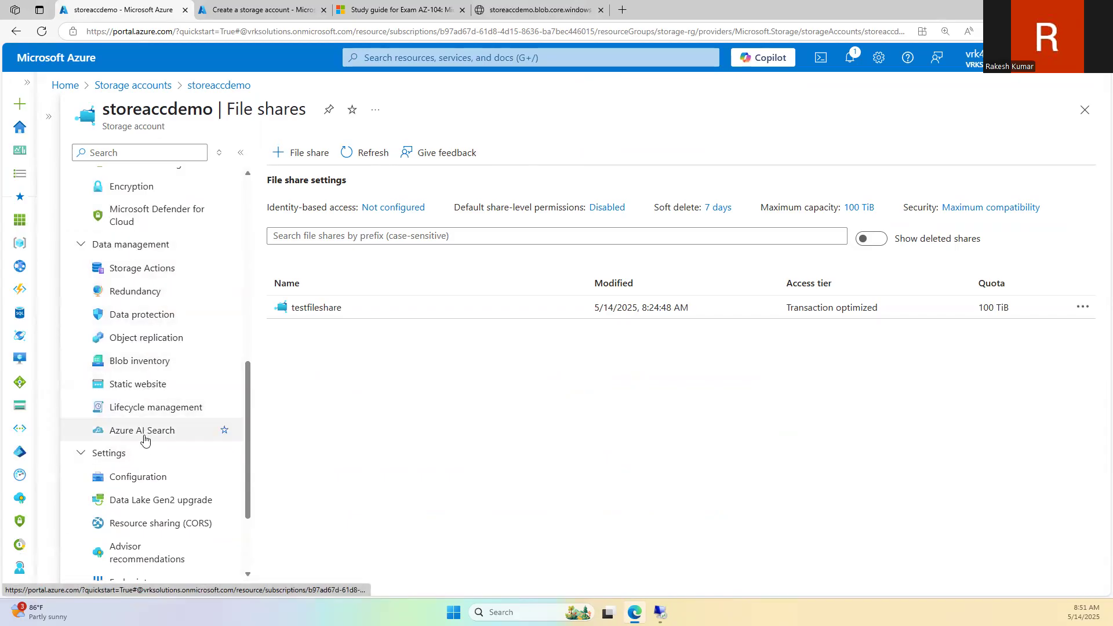
left_click(150, 409)
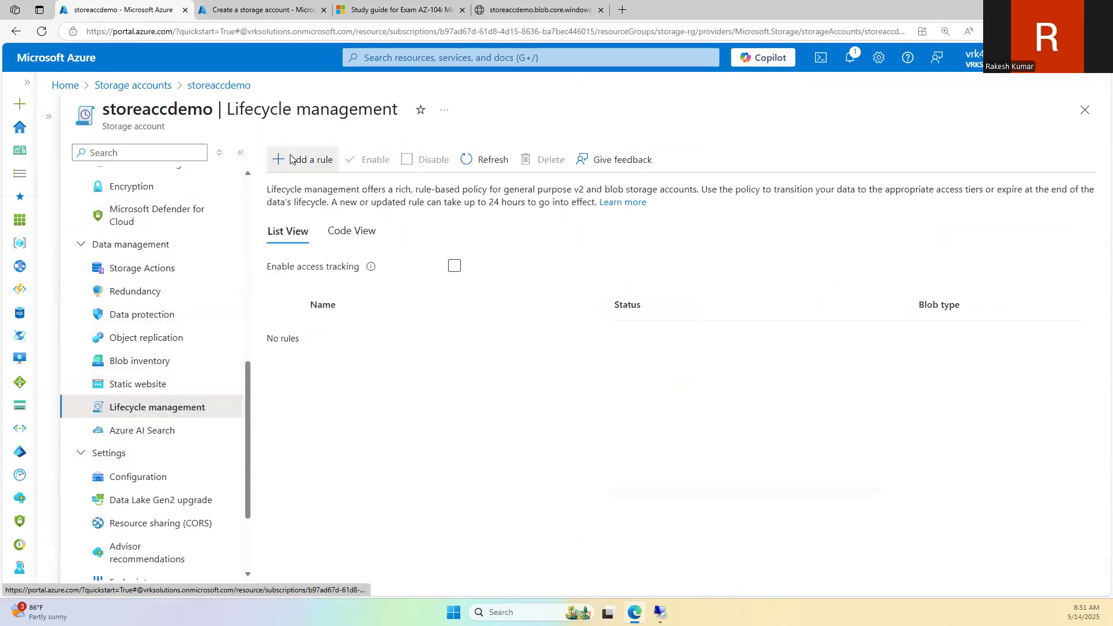
left_click(291, 160)
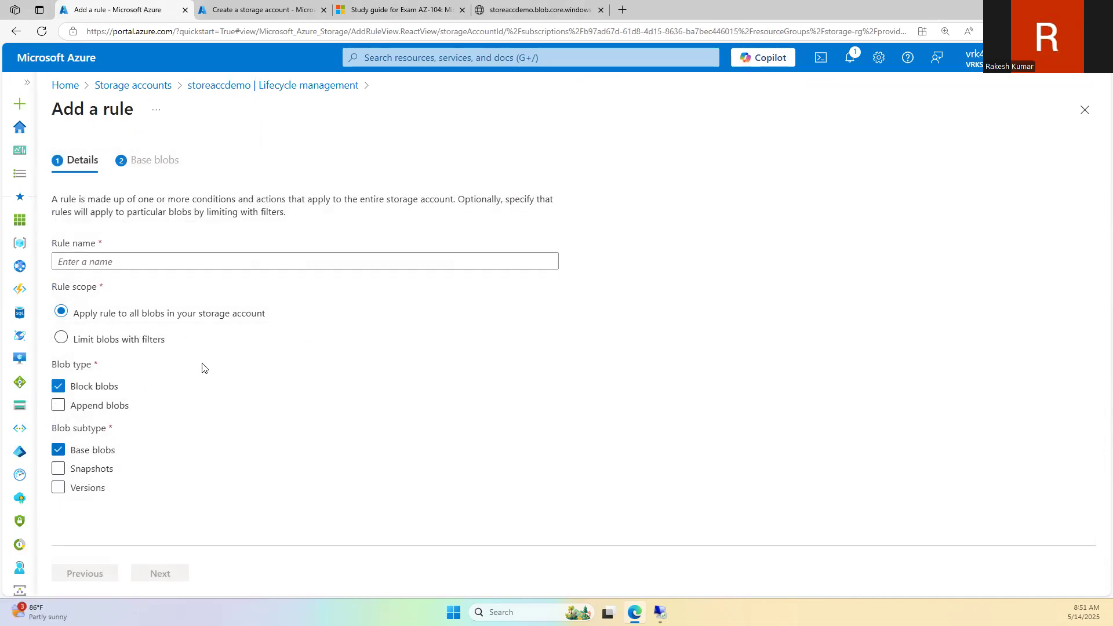
left_click(147, 262)
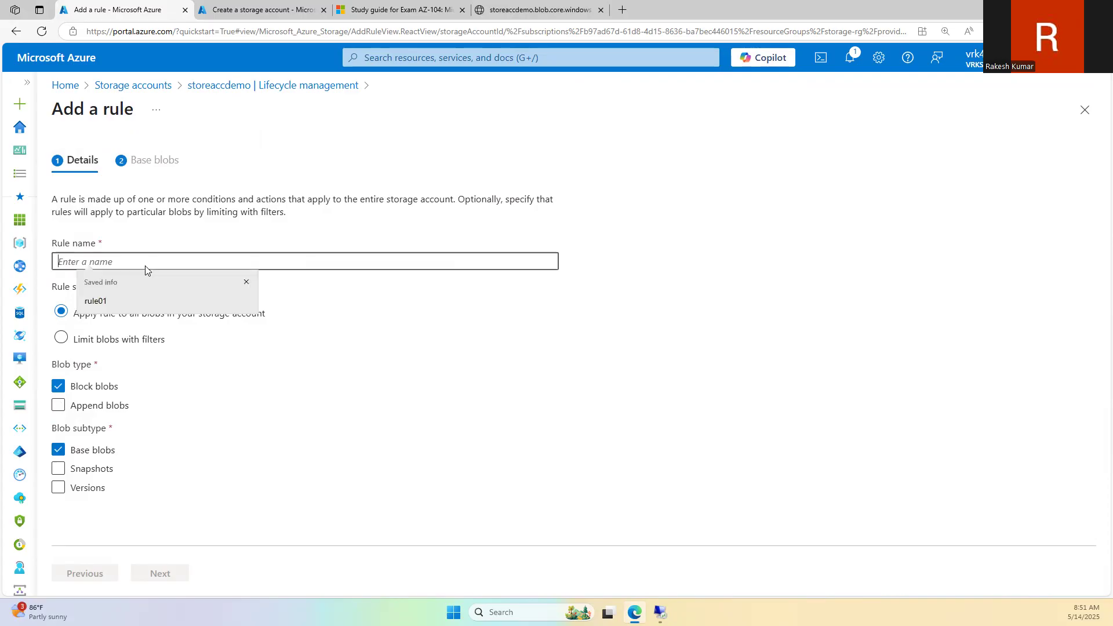
type("rule01")
left_click(141, 299)
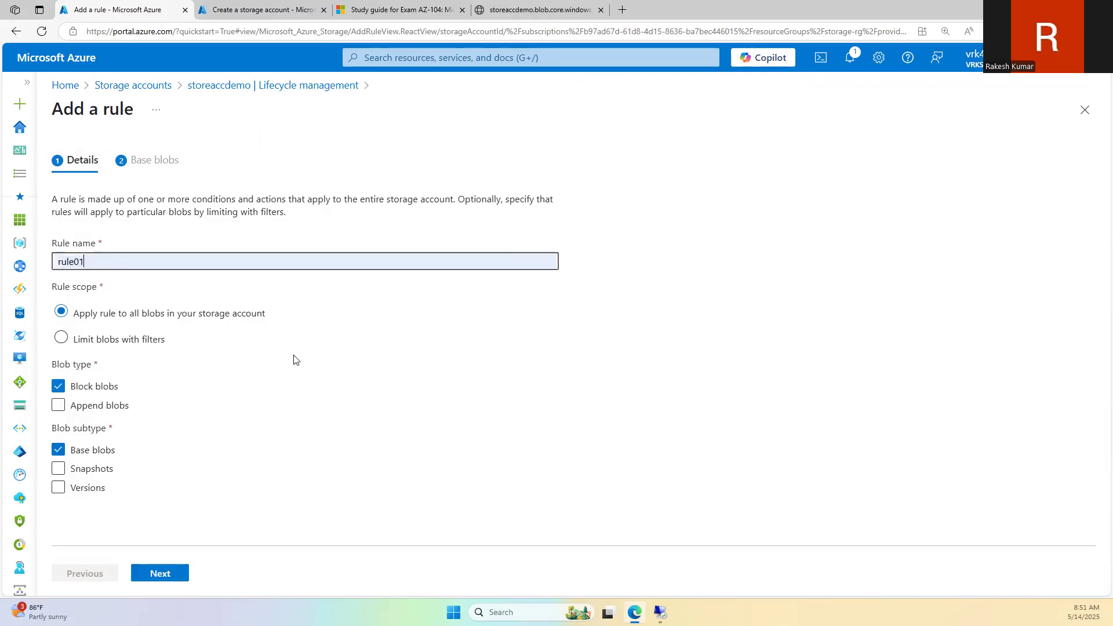
left_click(157, 575)
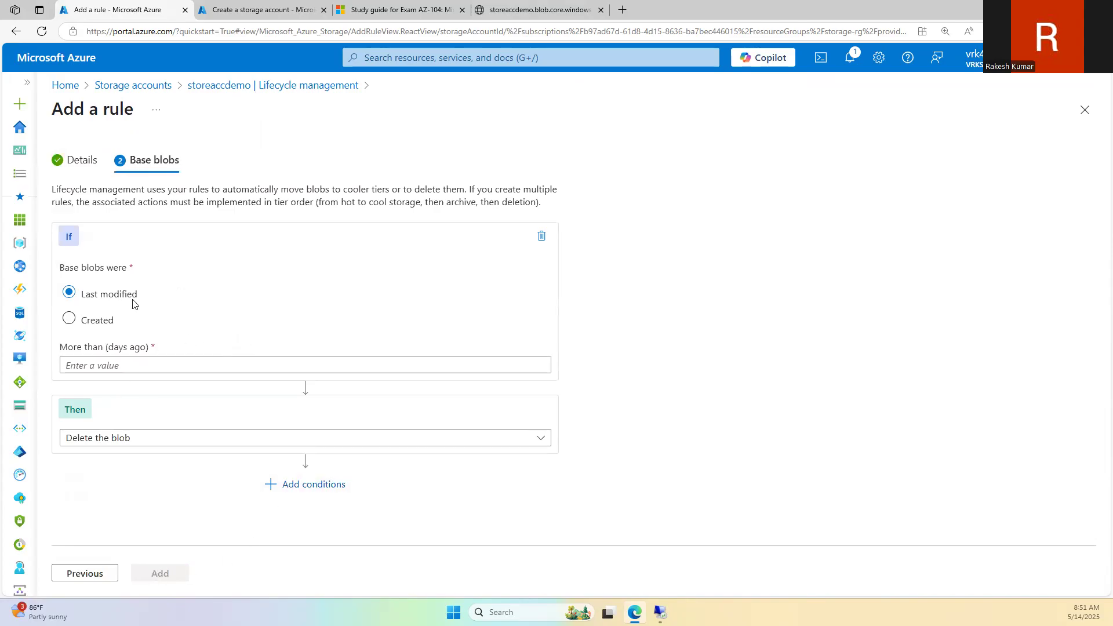
Step: Set the first base blob condition to move blobs to cool storage after 20 days
left_click(153, 363)
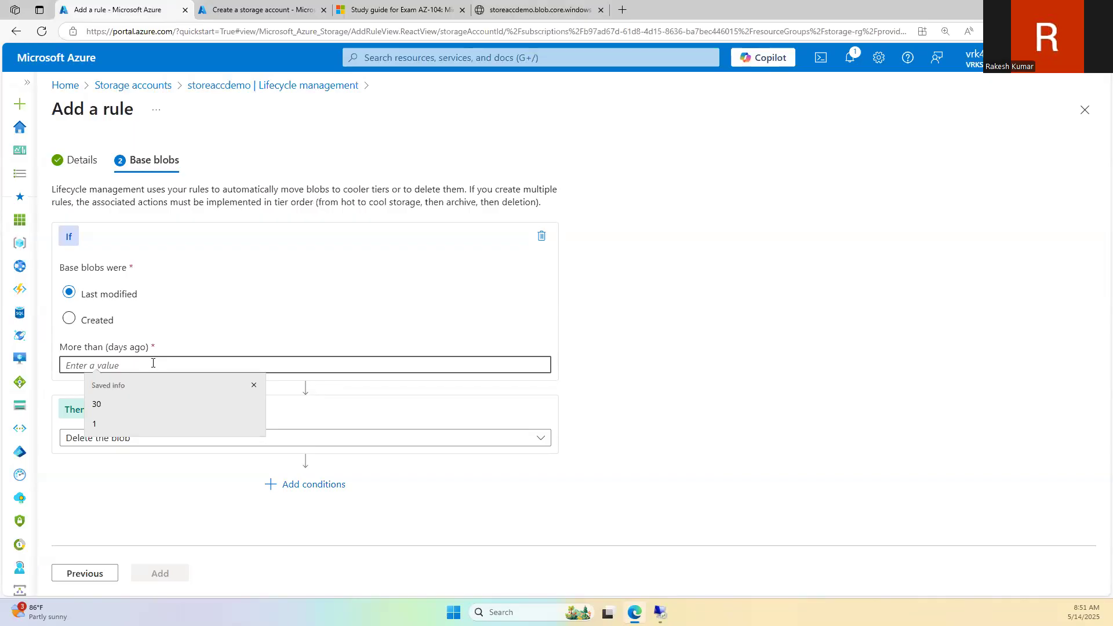
type("20")
left_click(330, 438)
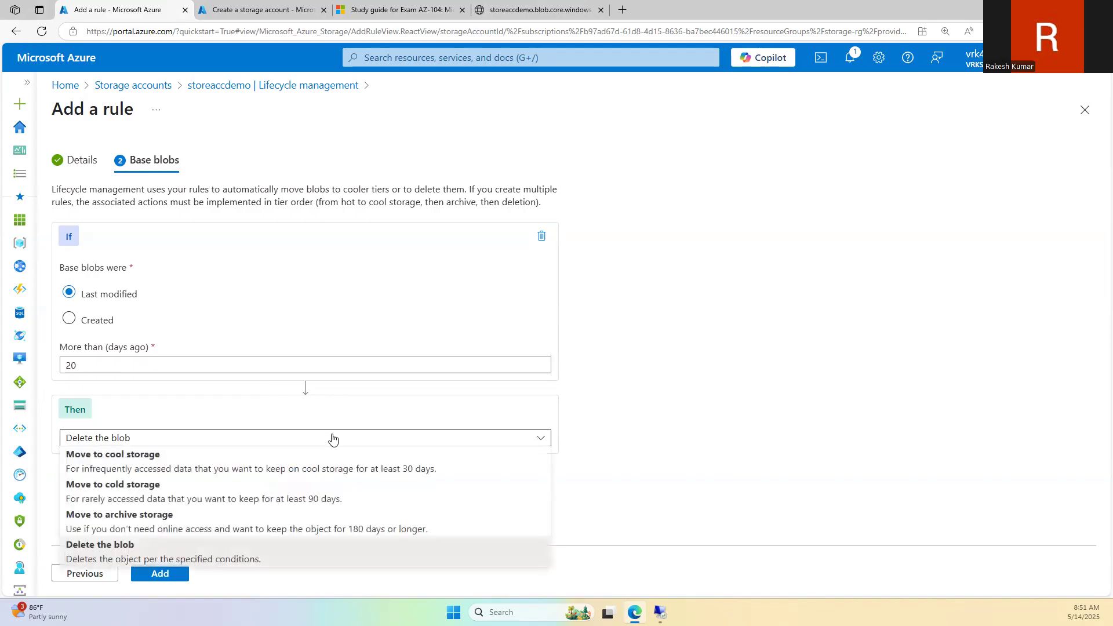
left_click(292, 477)
Step: Add a second condition moving blobs to cold storage after 90 days
left_click(313, 484)
scroll(554, 400, "down", 3)
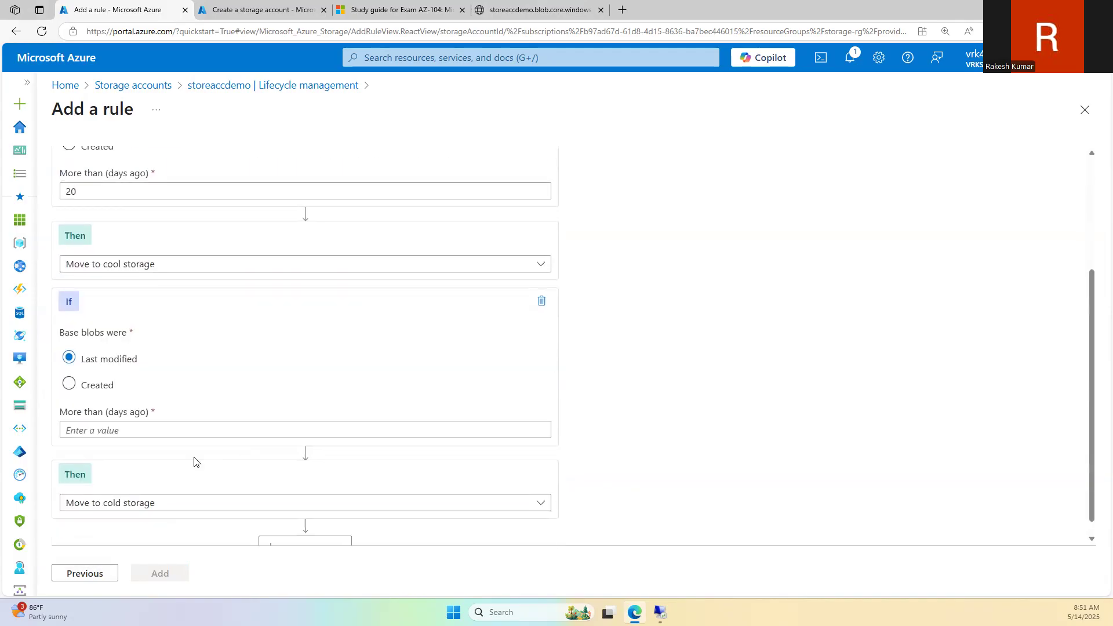
left_click(153, 430)
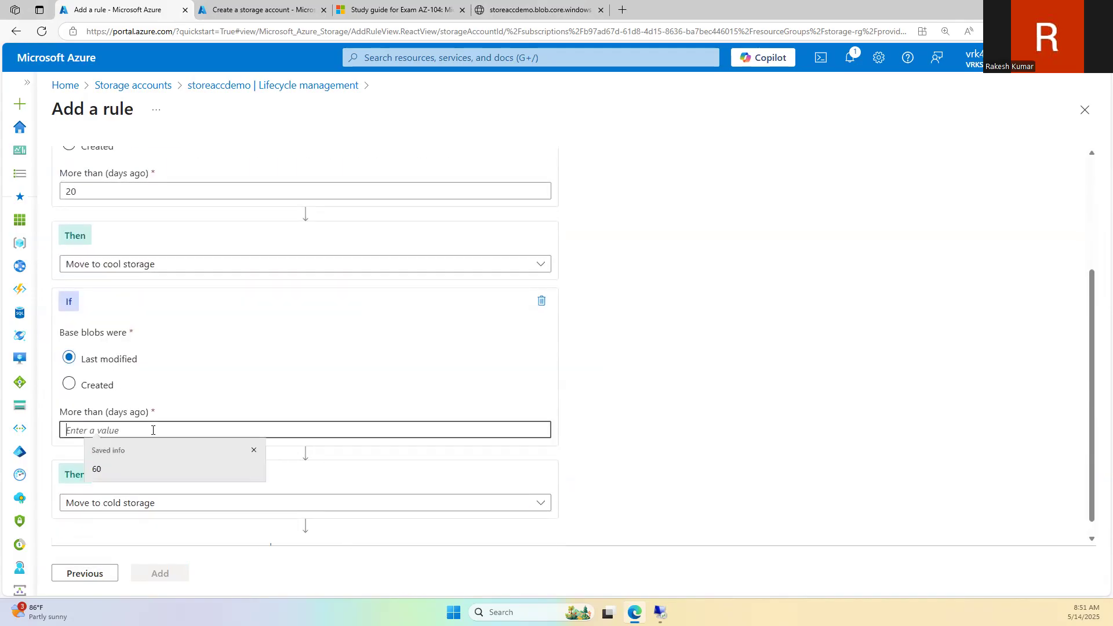
type("180")
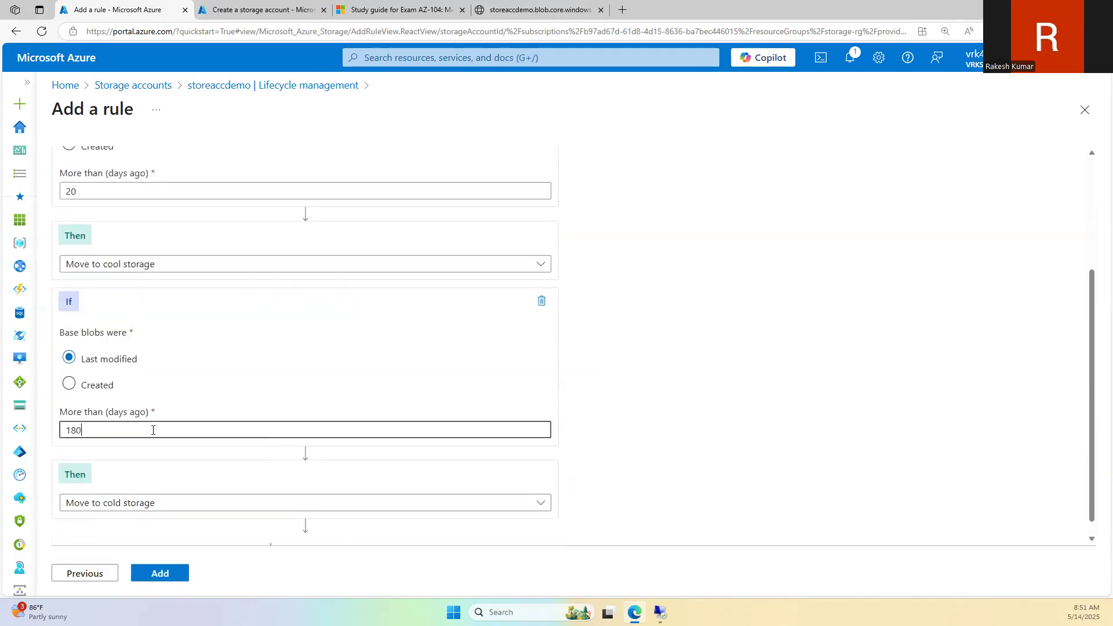
left_click(195, 500)
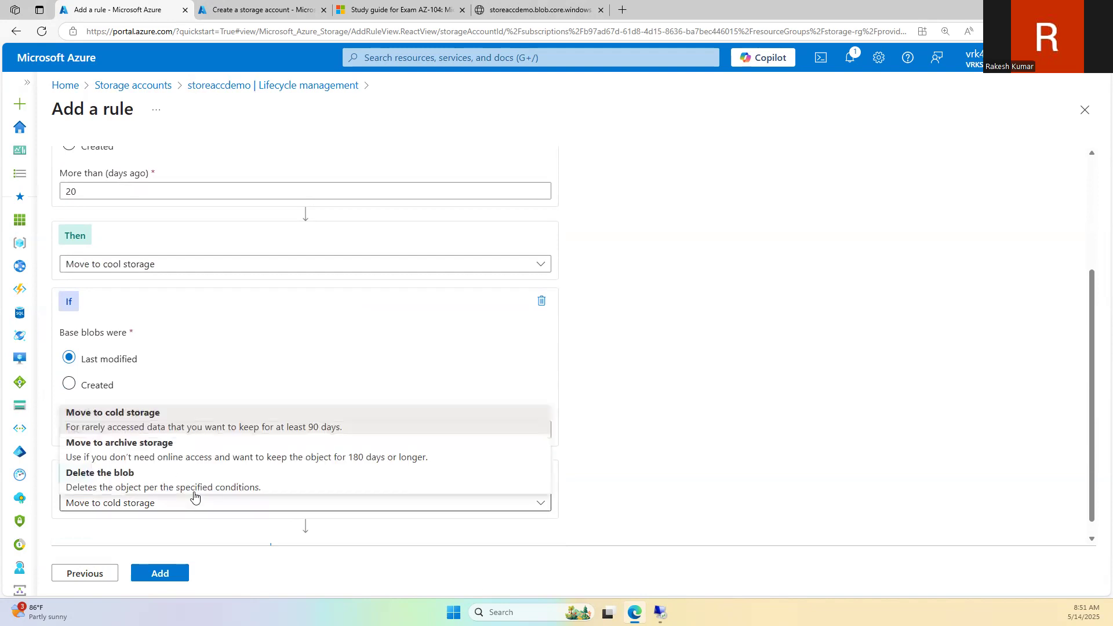
left_click(142, 426)
scroll(355, 418, "down", 1)
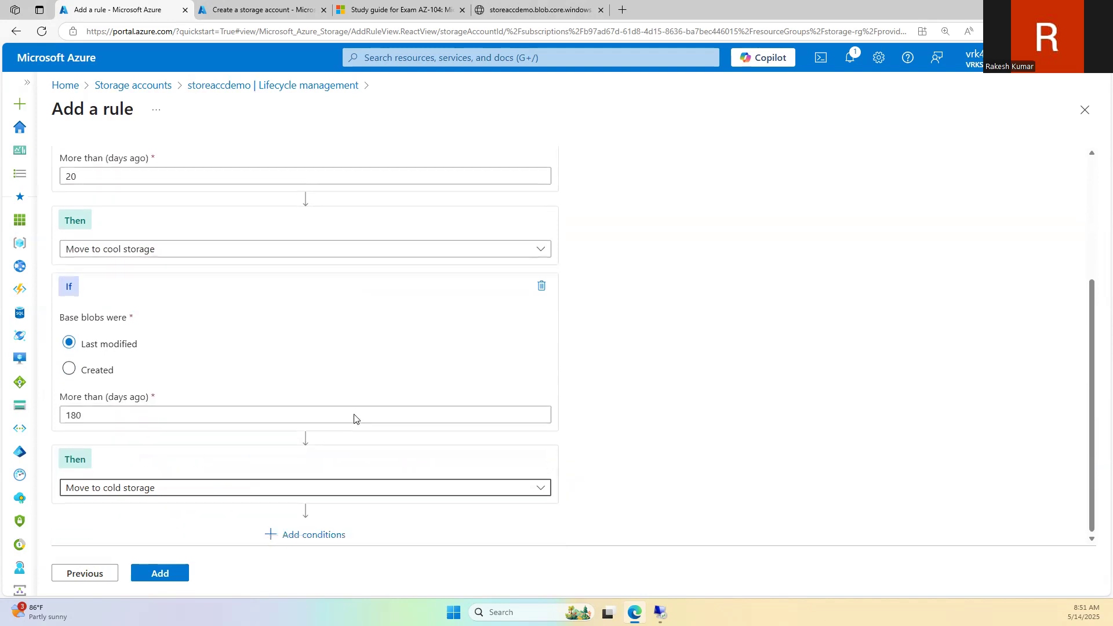
double_click(85, 417)
type("9")
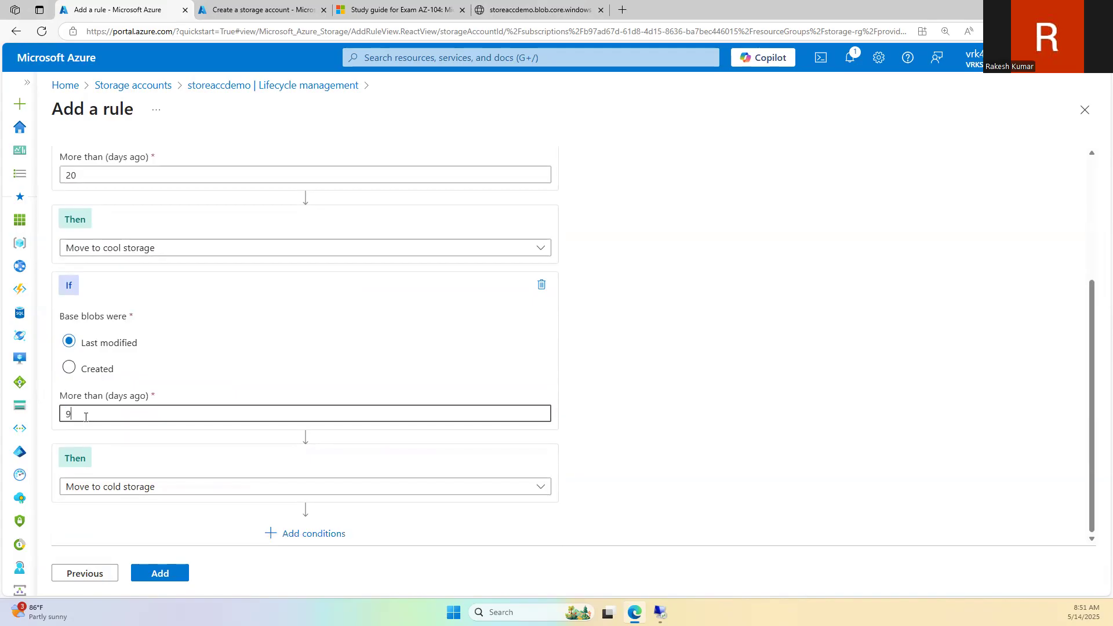
type("0")
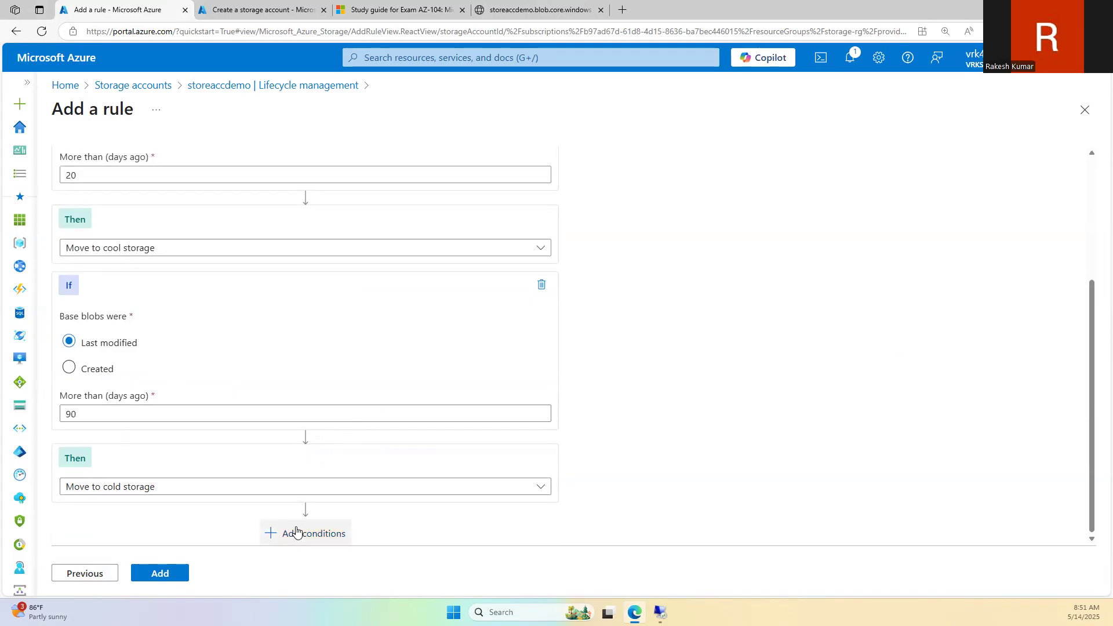
Step: Add a third condition deleting the blob after 360 days
left_click(299, 532)
left_click(130, 363)
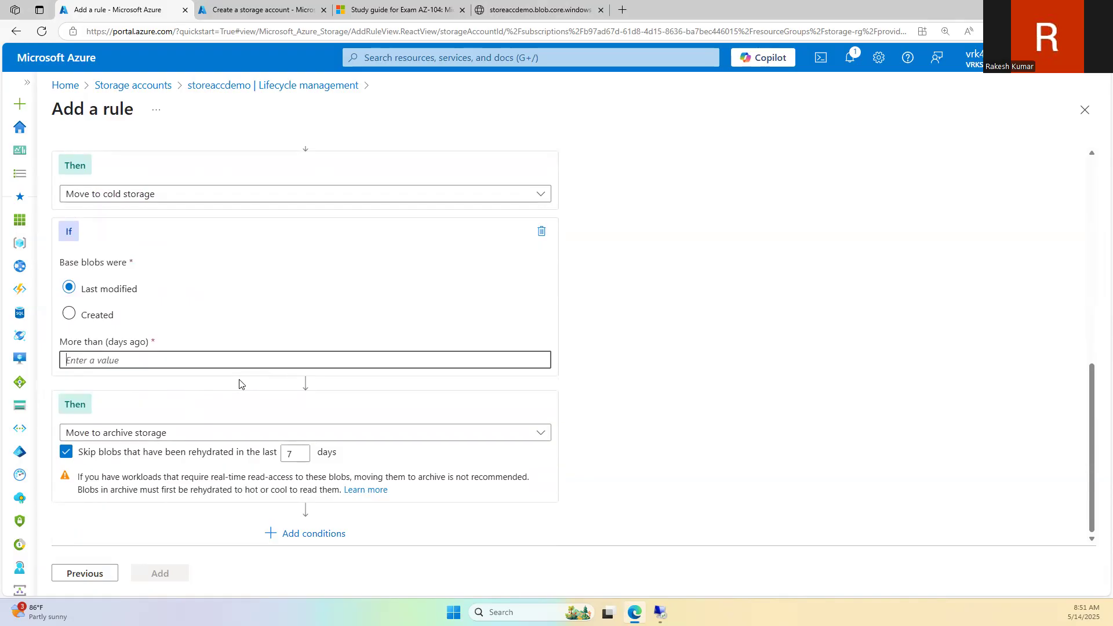
type("360")
left_click(174, 433)
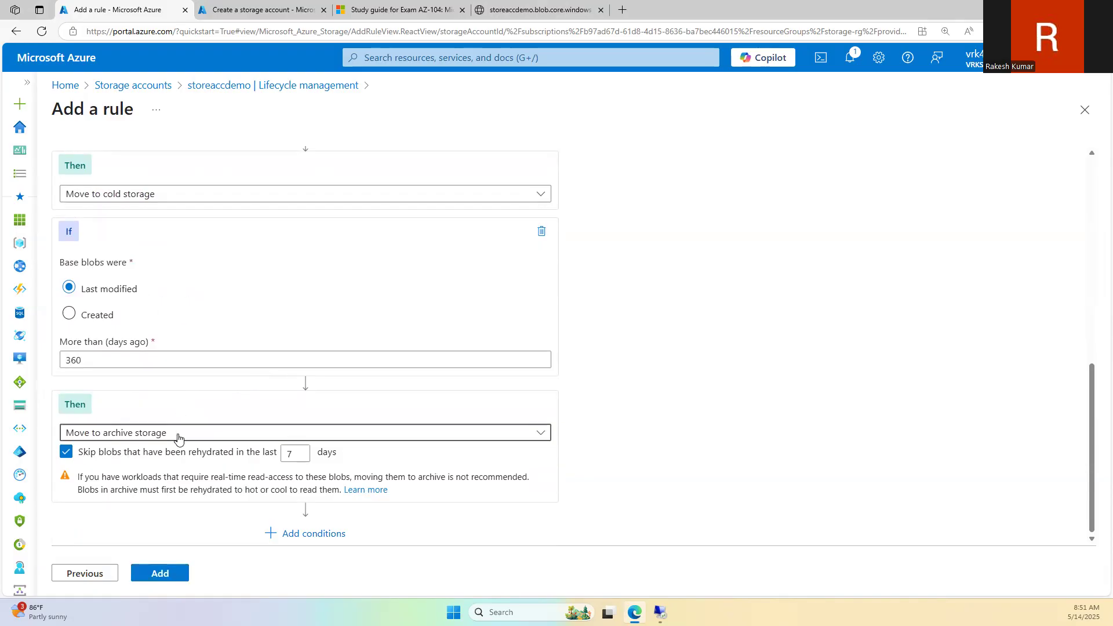
left_click(166, 494)
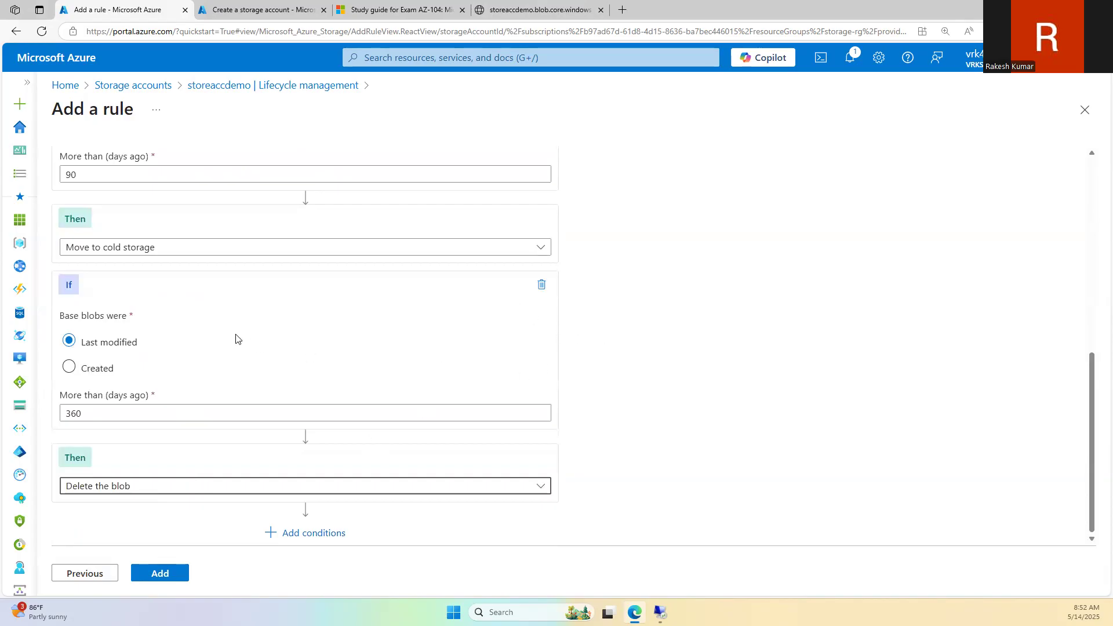
Step: Review the three conditions, then close the Add a rule blade without adding the rule
scroll(238, 333, "up", 6)
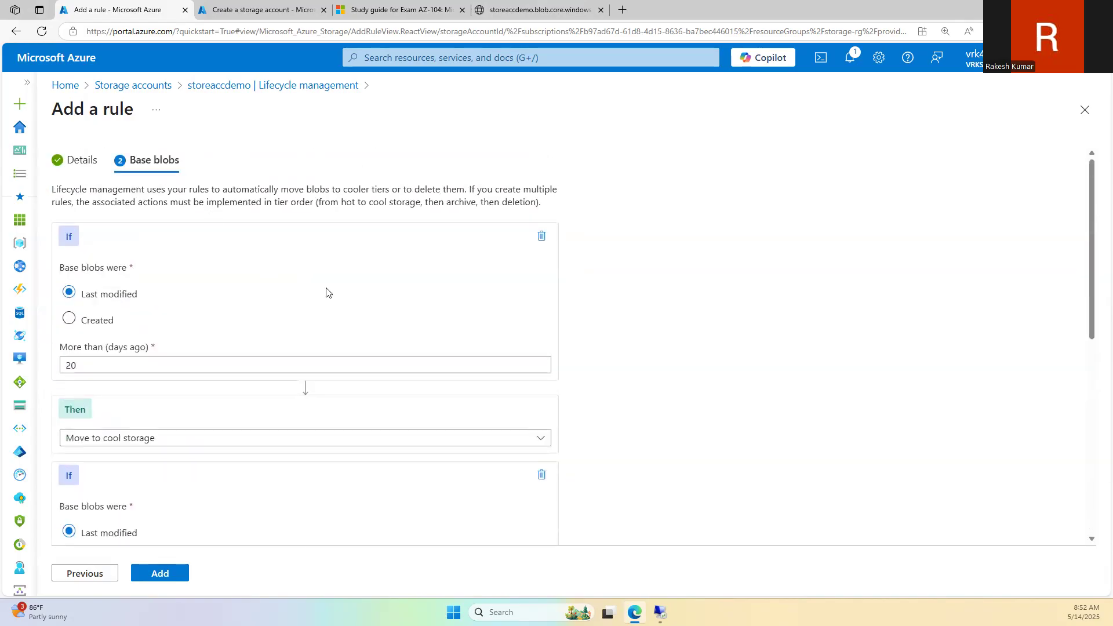
scroll(385, 450, "down", 5)
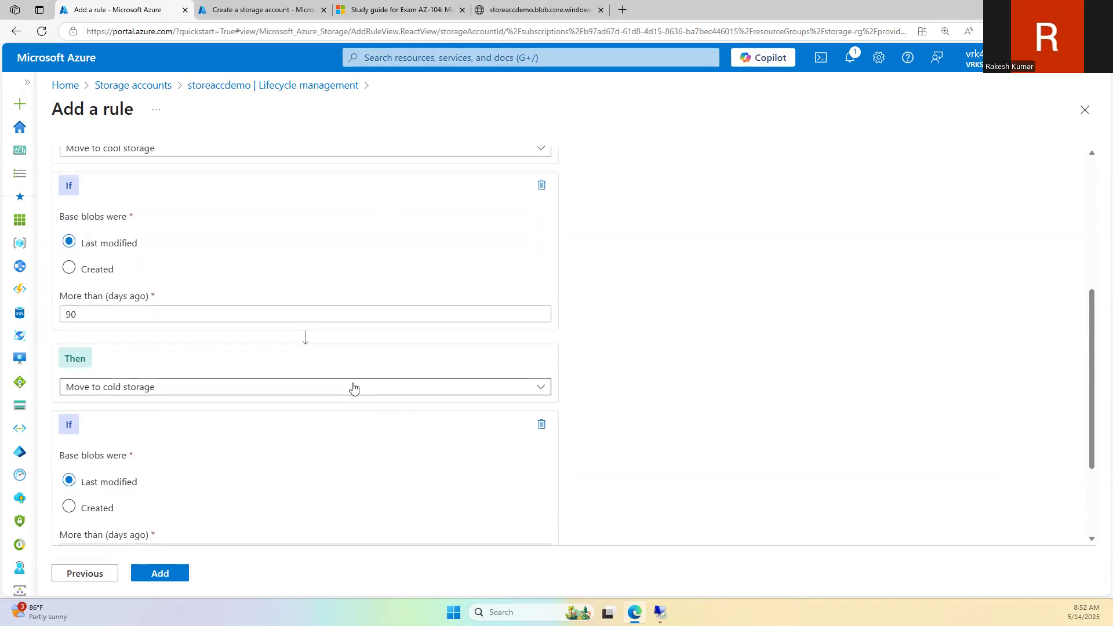
scroll(354, 387, "up", 5)
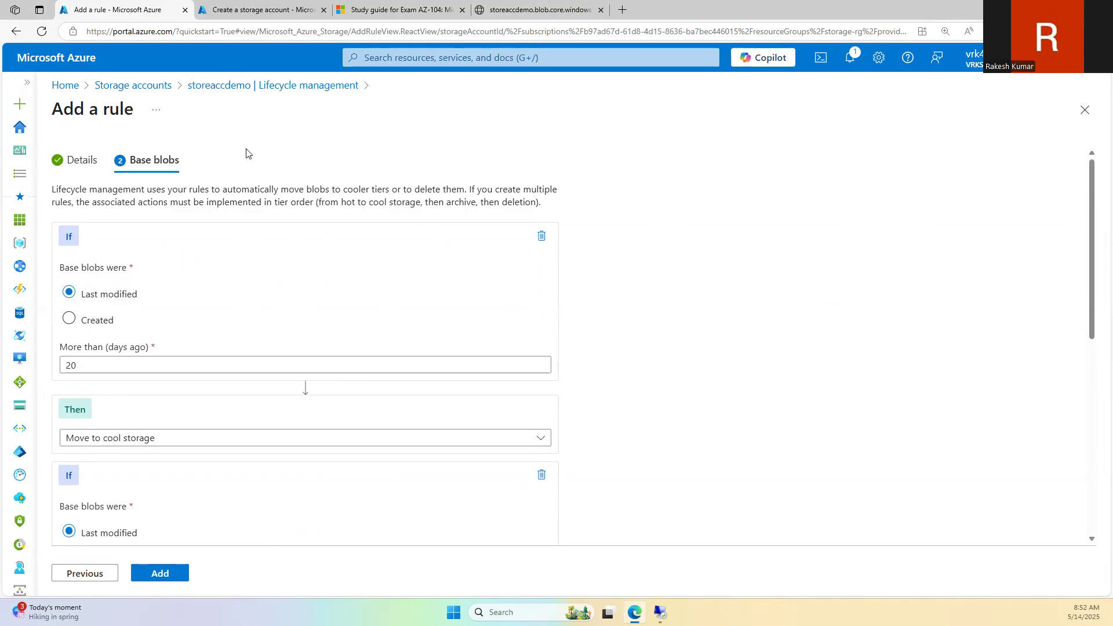
left_click(1084, 109)
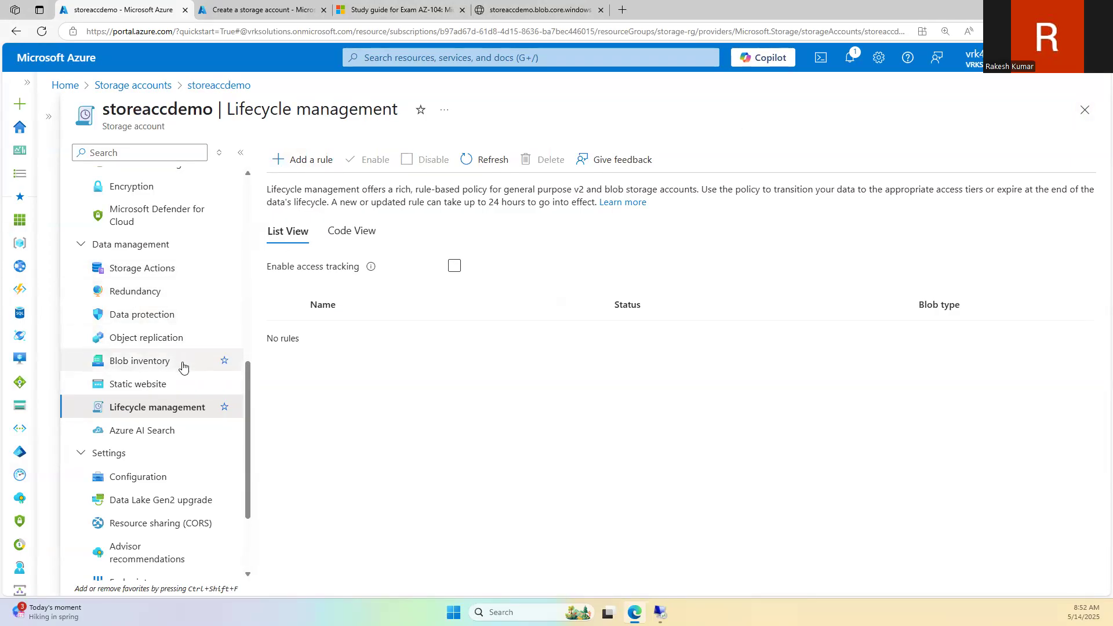
Step: In Data protection, enable blob versioning and try deleting versions after 7 days, then revert to keeping all versions
left_click(182, 318)
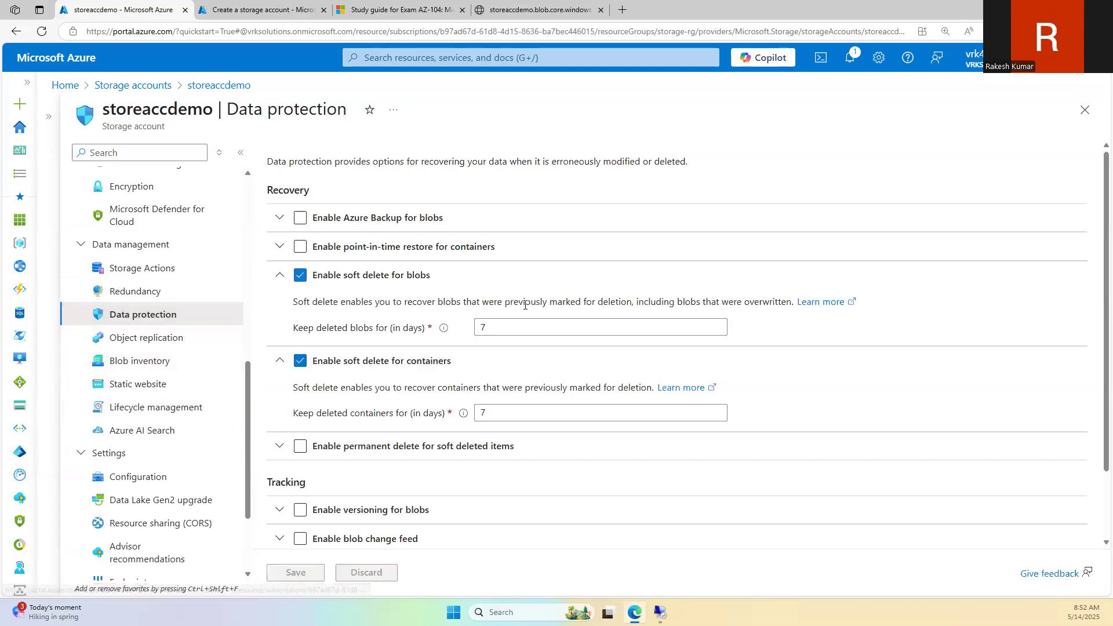
scroll(476, 454, "down", 2)
left_click(300, 427)
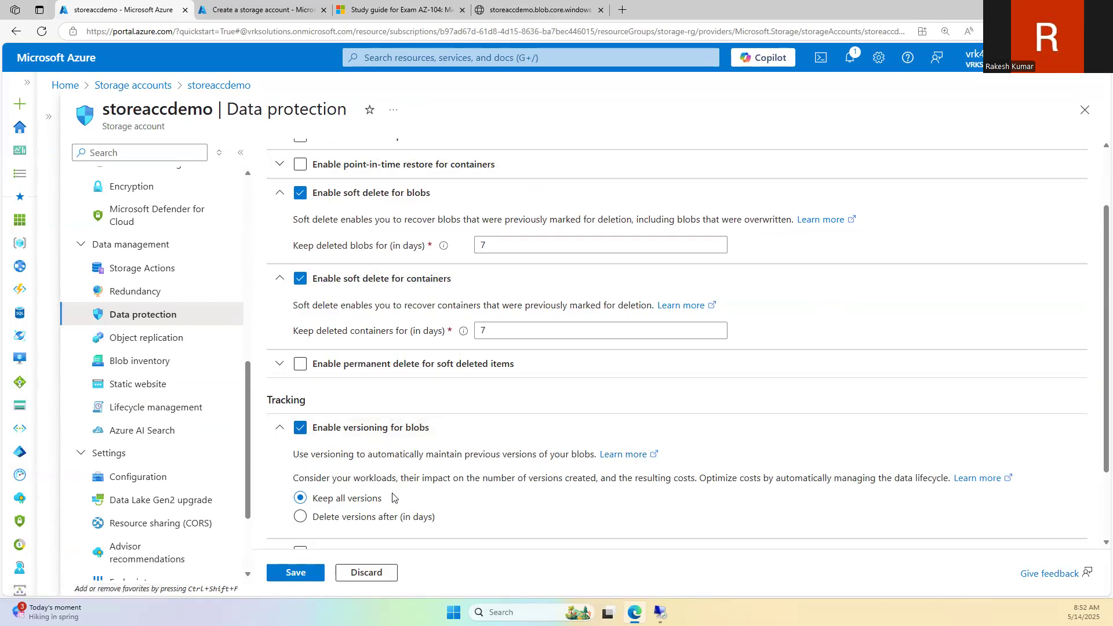
scroll(362, 502, "down", 2)
left_click(341, 424)
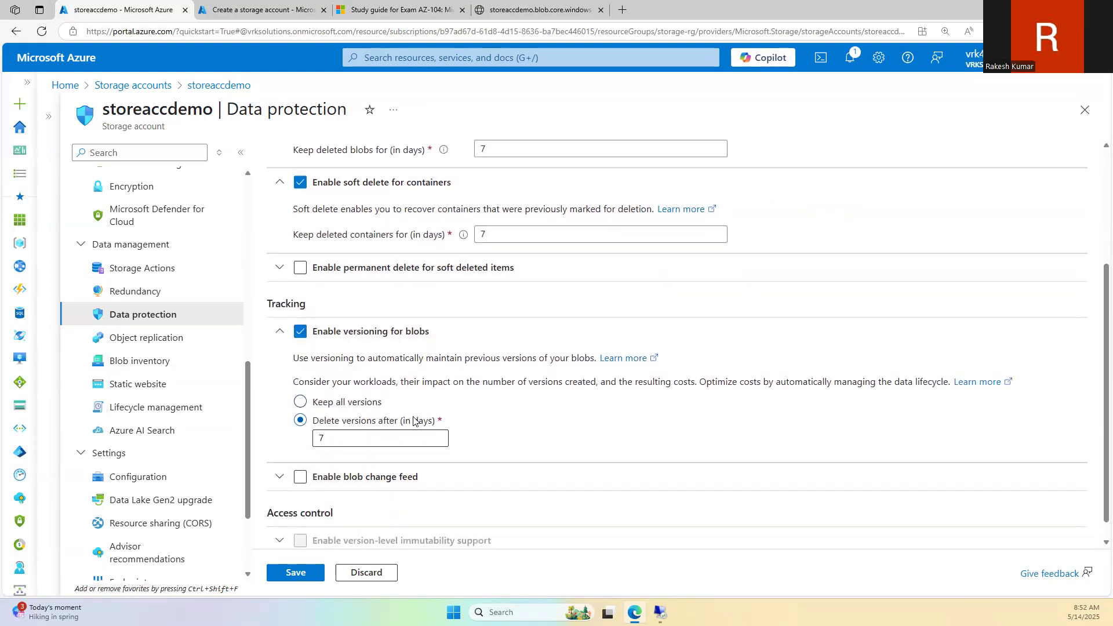
left_click(300, 401)
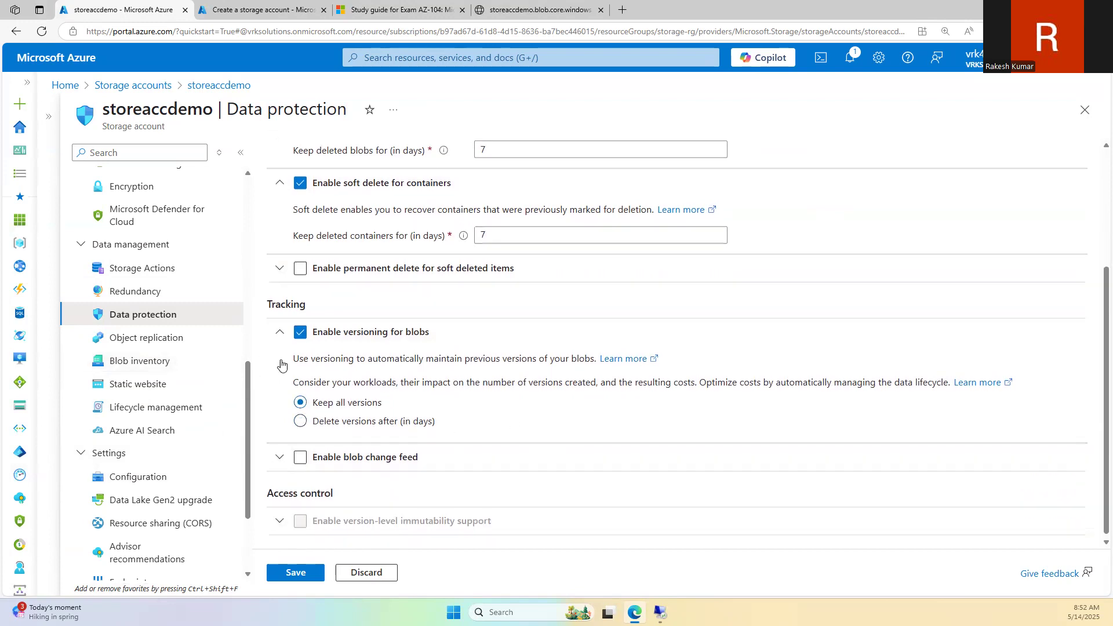
Step: Discard the unsaved versioning changes and return to the storeaccdemo Overview
scroll(406, 406, "up", 4)
left_click(367, 580)
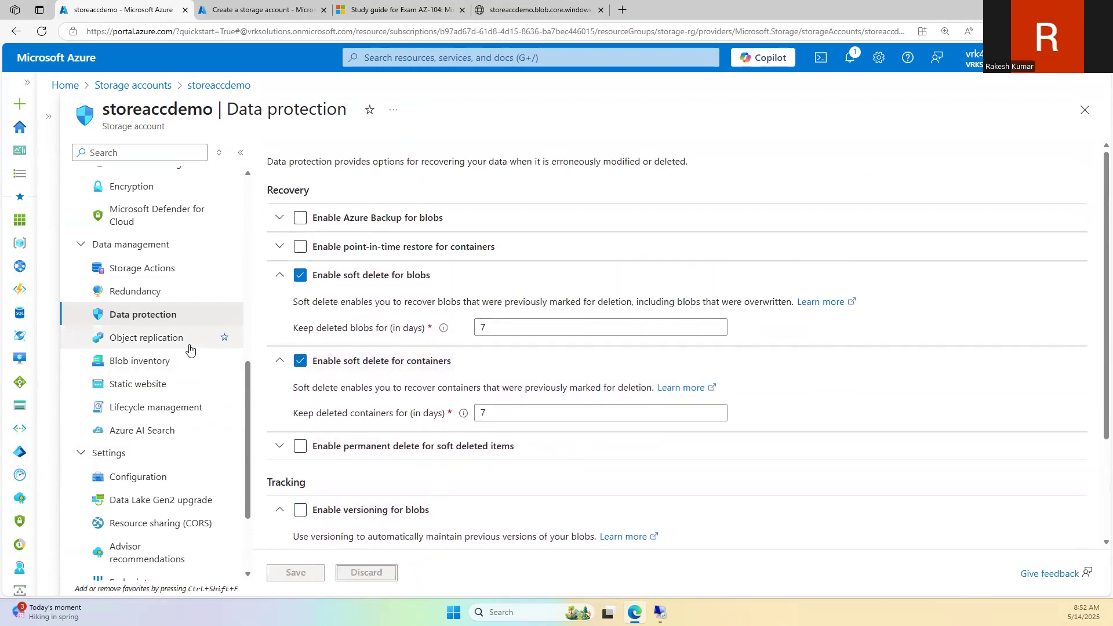
scroll(198, 345, "up", 5)
left_click(169, 170)
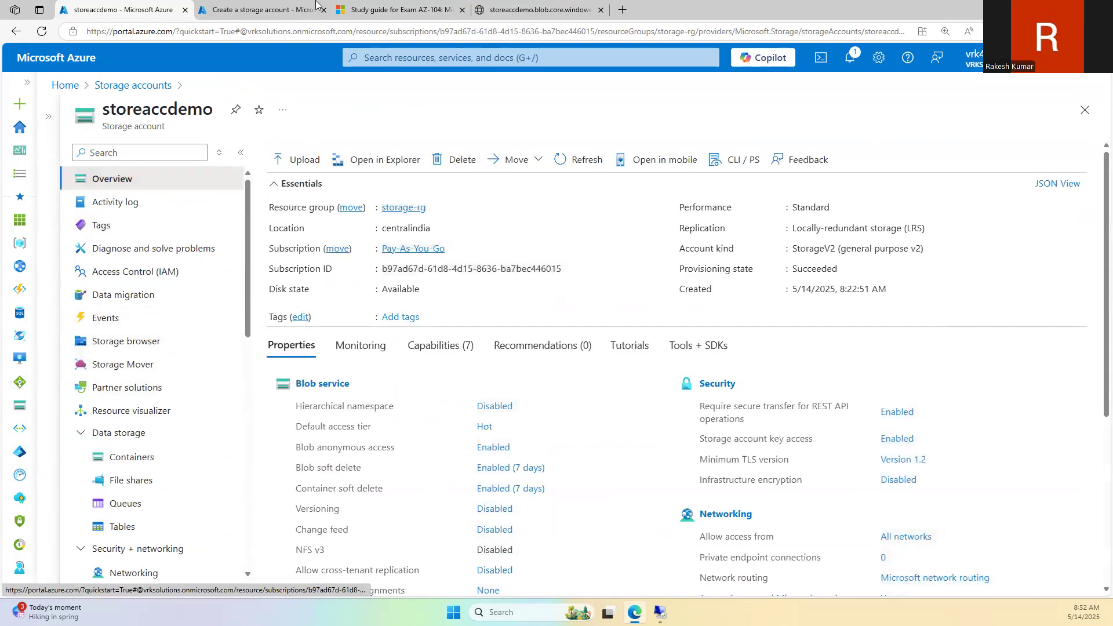
left_click(384, 4)
Step: Scroll through the AZ-104 compute skills, from ARM templates and virtual machines to containers
scroll(498, 359, "up", 8)
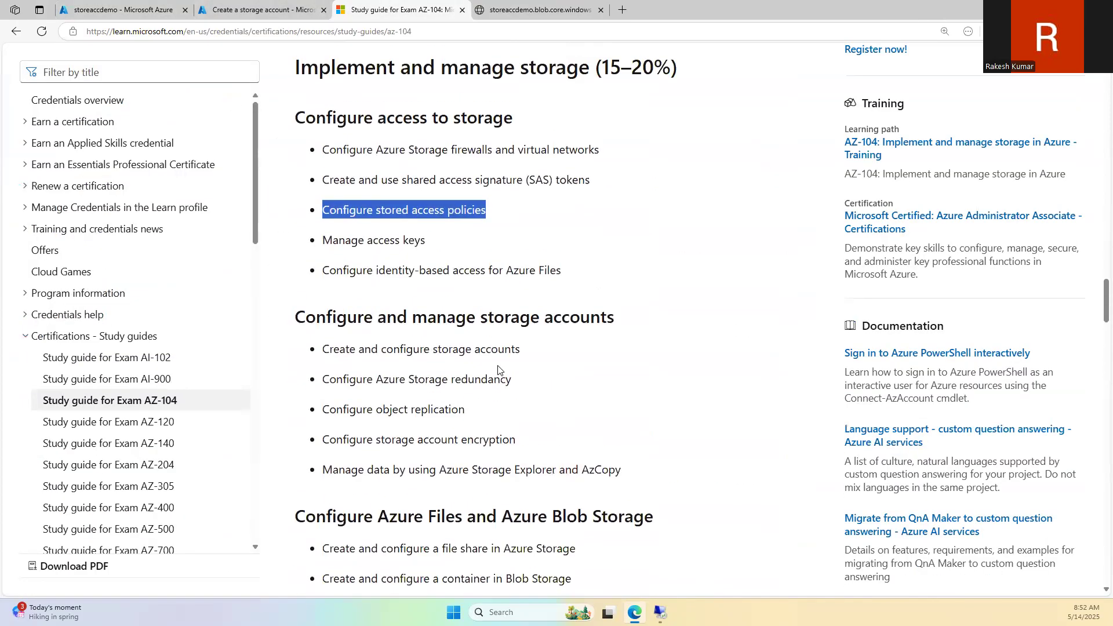
scroll(498, 369, "up", 2)
scroll(521, 319, "down", 9)
scroll(578, 232, "down", 2)
scroll(578, 231, "down", 5)
scroll(487, 390, "up", 6)
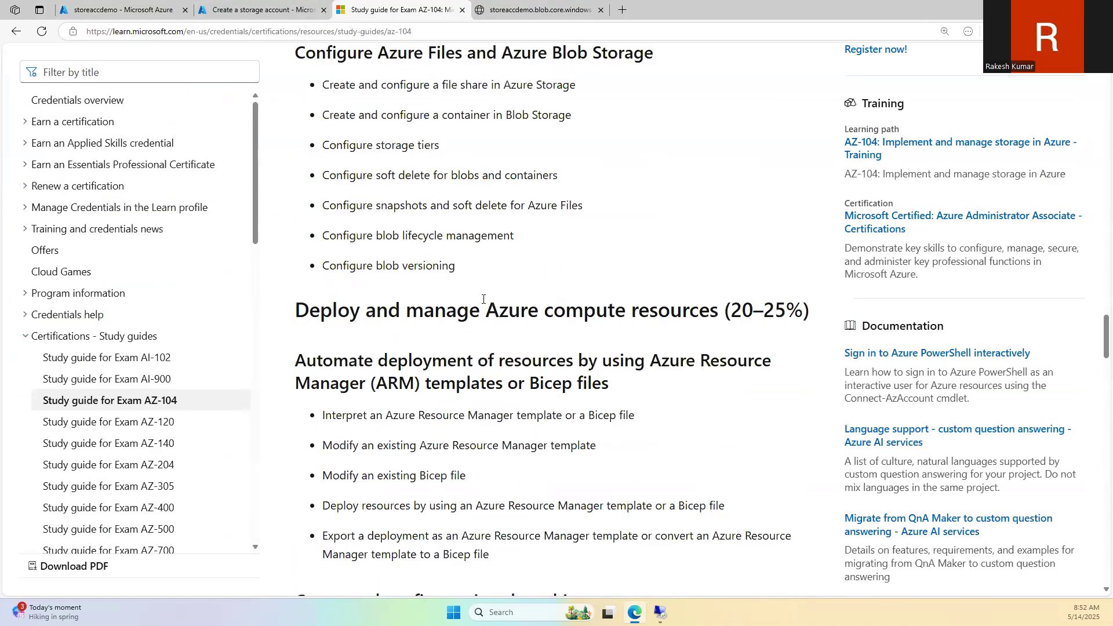
scroll(566, 351, "down", 4)
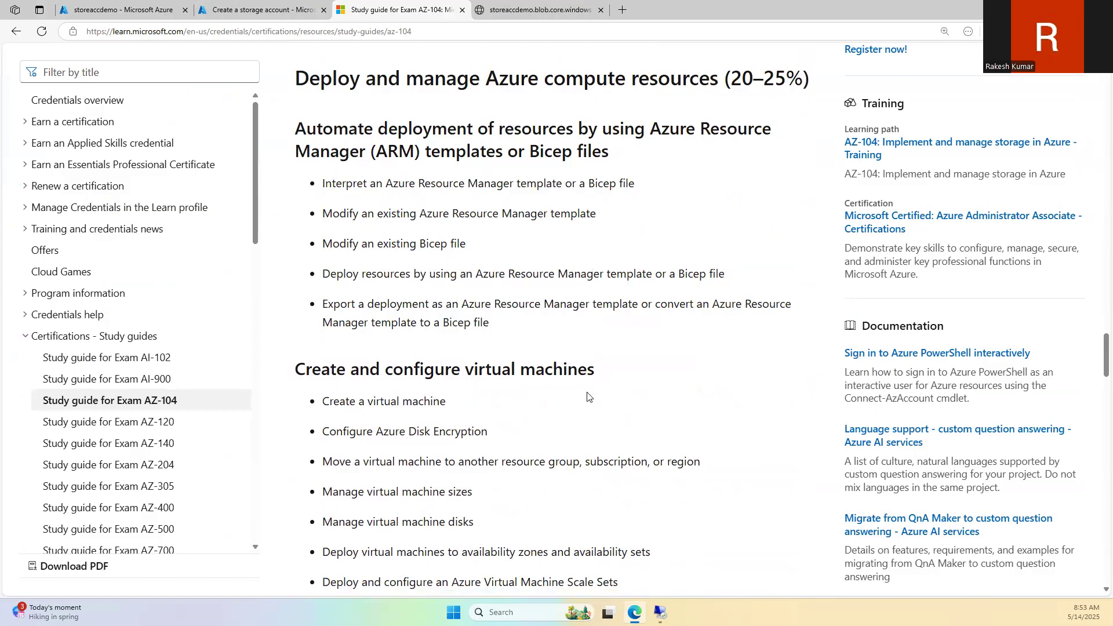
scroll(582, 371, "down", 6)
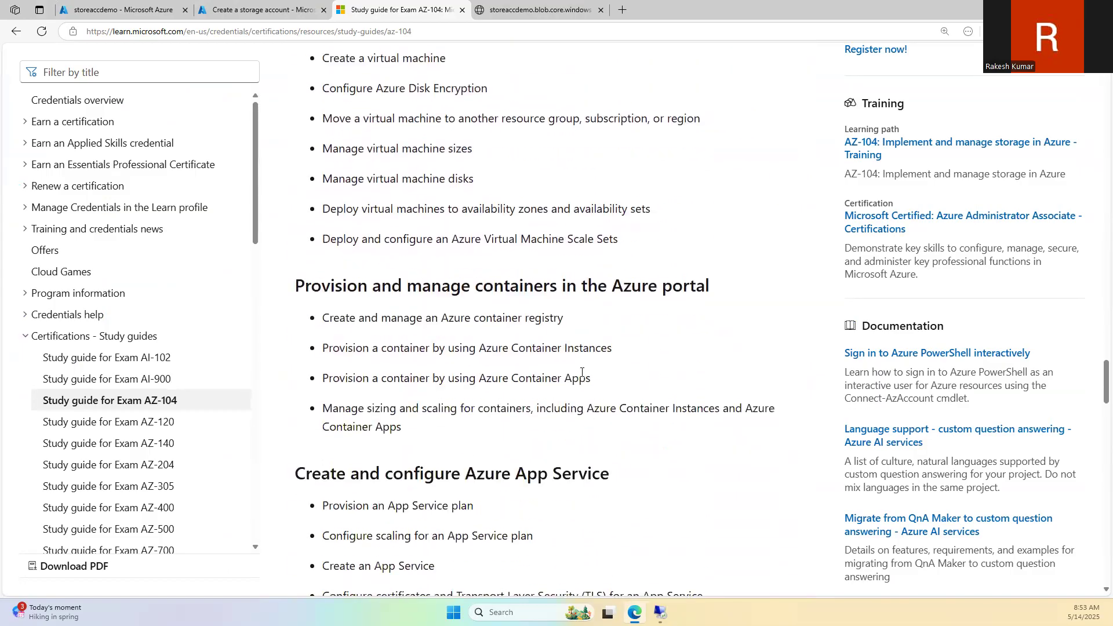
scroll(583, 377, "up", 2)
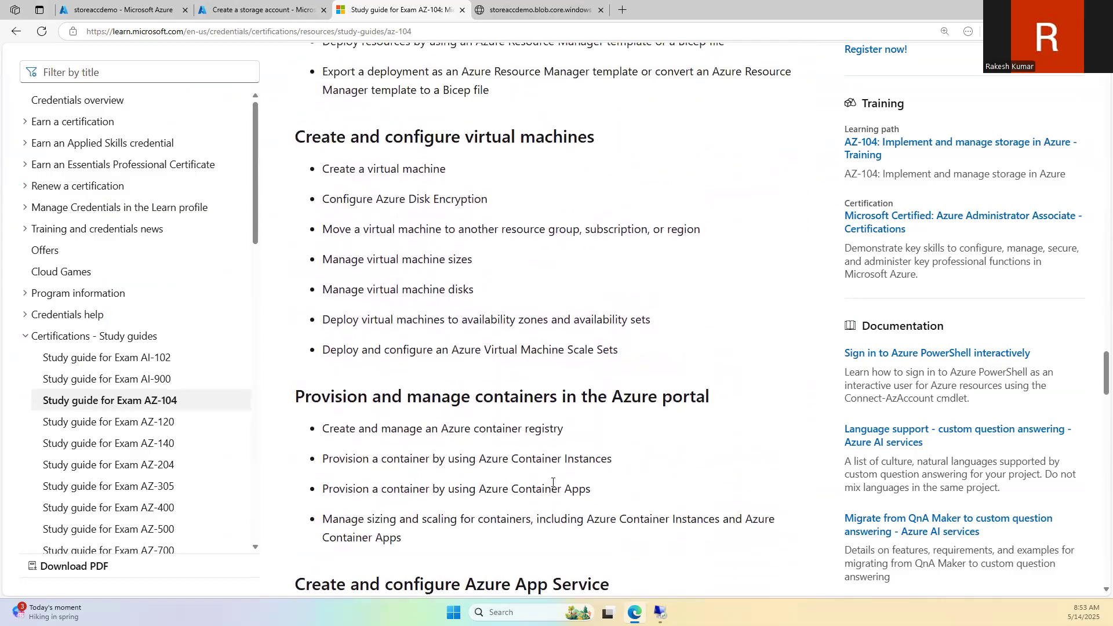
scroll(568, 455, "down", 4)
scroll(536, 284, "down", 3)
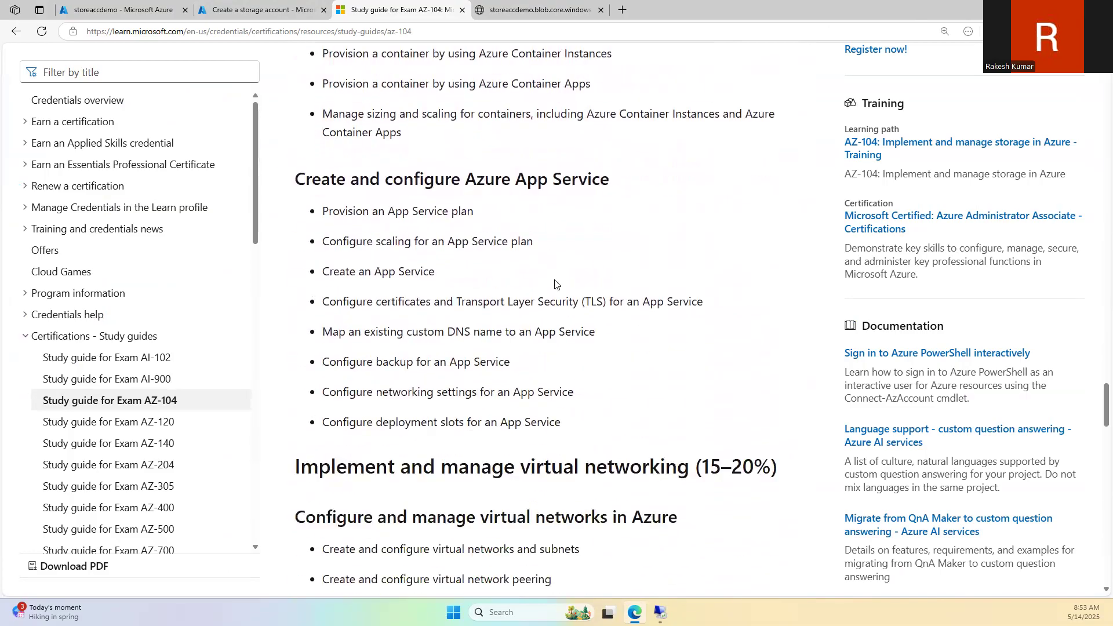
scroll(514, 381, "up", 9)
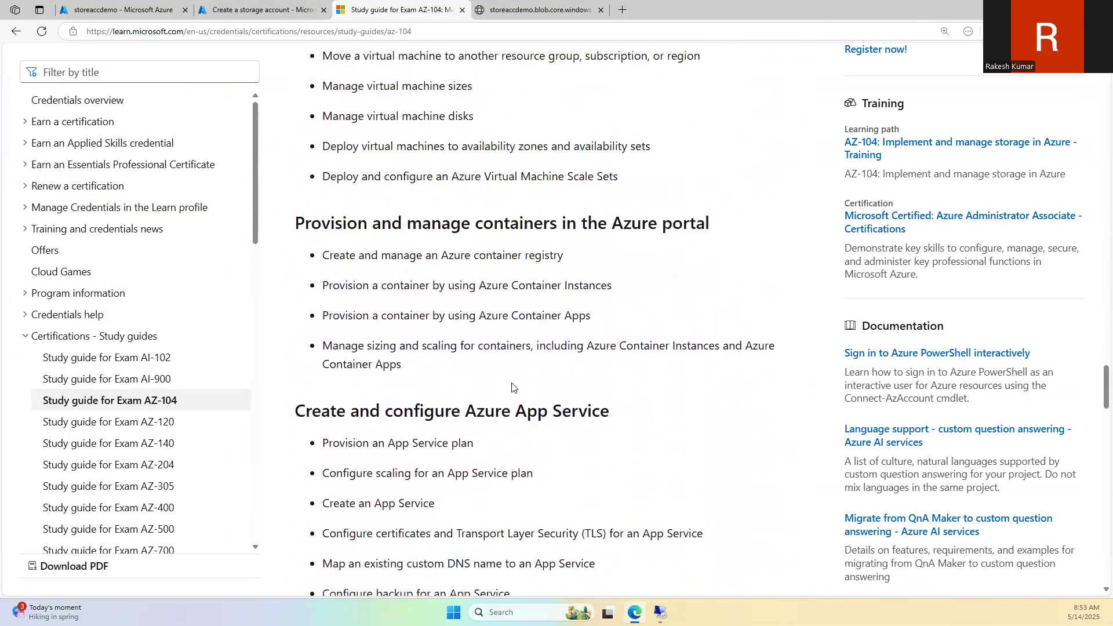
scroll(514, 401, "down", 10)
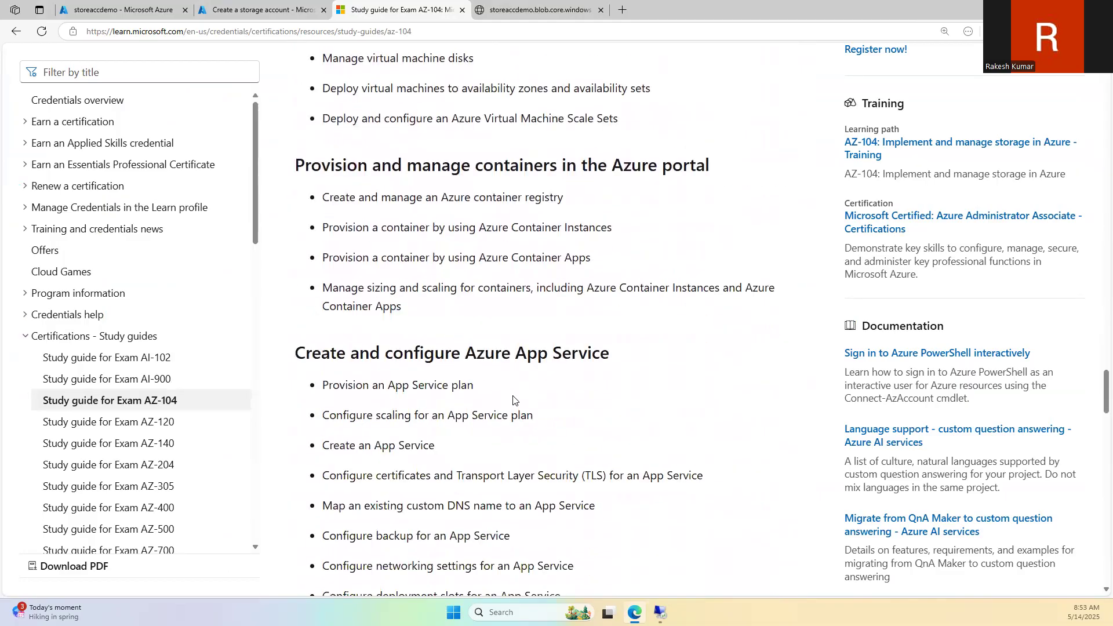
scroll(514, 397, "up", 5)
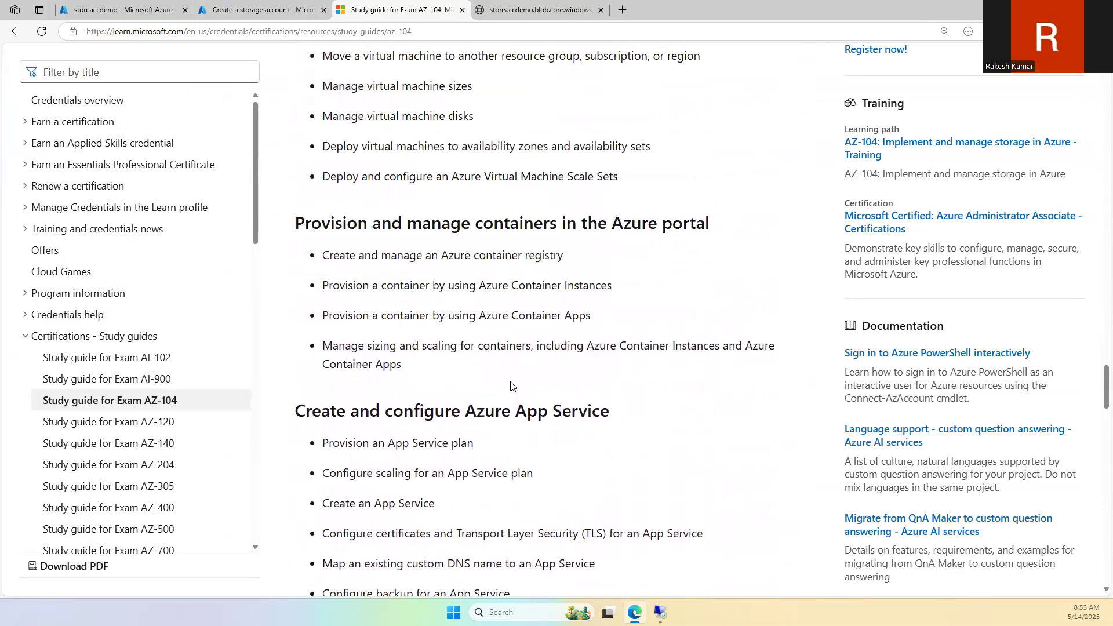
Step: Highlight the Azure Container Apps and container registry bullets, then review the surrounding compute objectives
left_click_drag(487, 286, 611, 285)
left_click_drag(479, 315, 582, 318)
left_click_drag(462, 255, 550, 255)
scroll(417, 341, "up", 4)
scroll(515, 180, "up", 3)
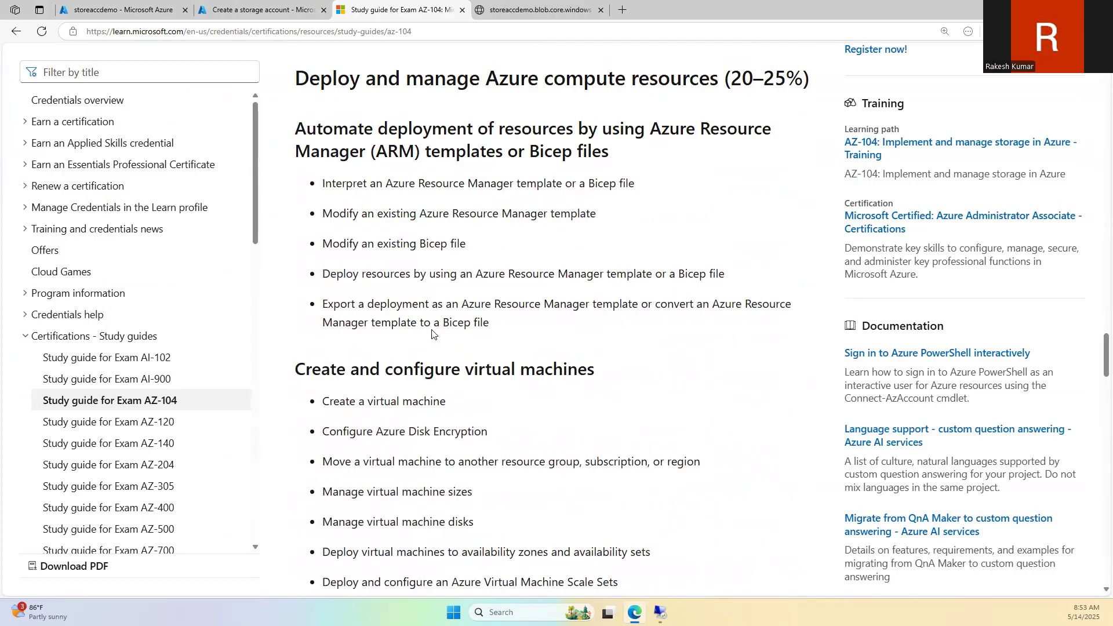
scroll(433, 327, "up", 1)
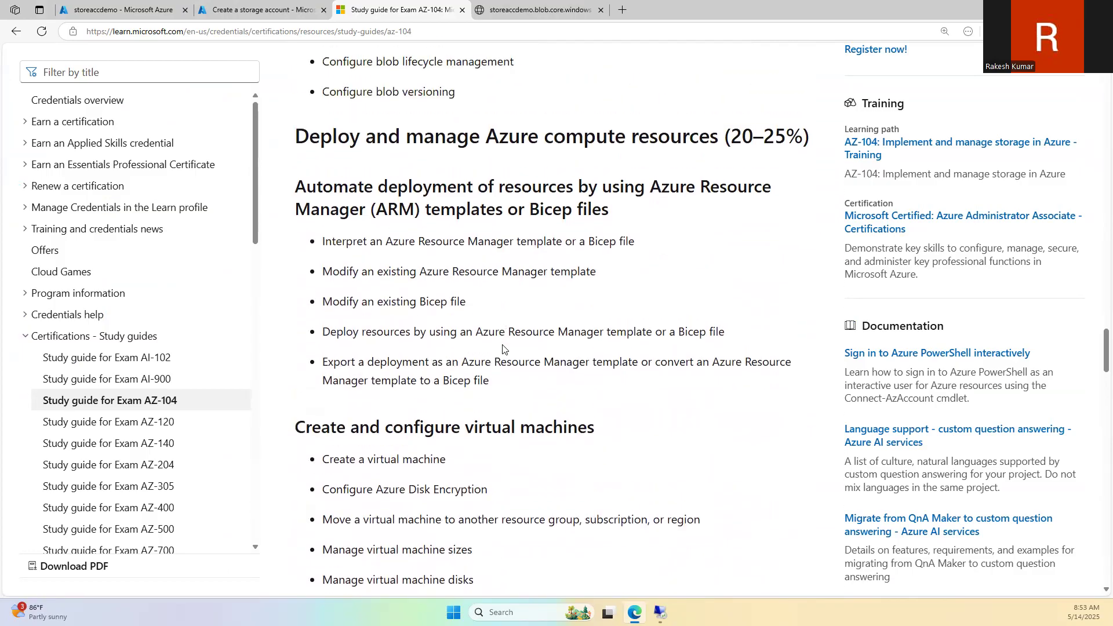
scroll(501, 367, "down", 10)
scroll(489, 394, "down", 5)
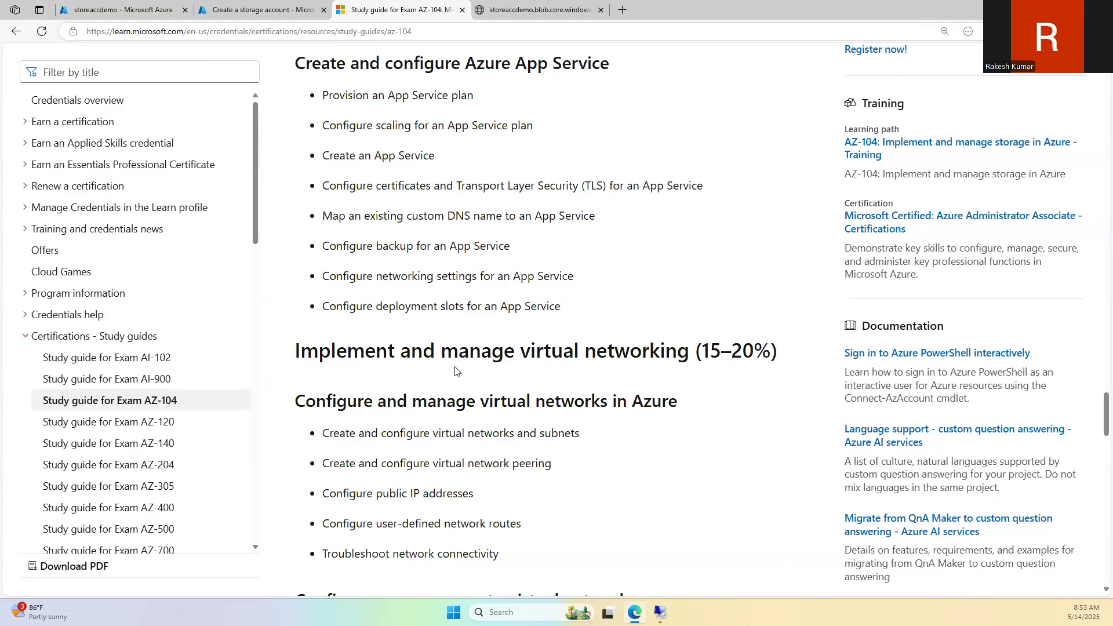
scroll(583, 332, "up", 6)
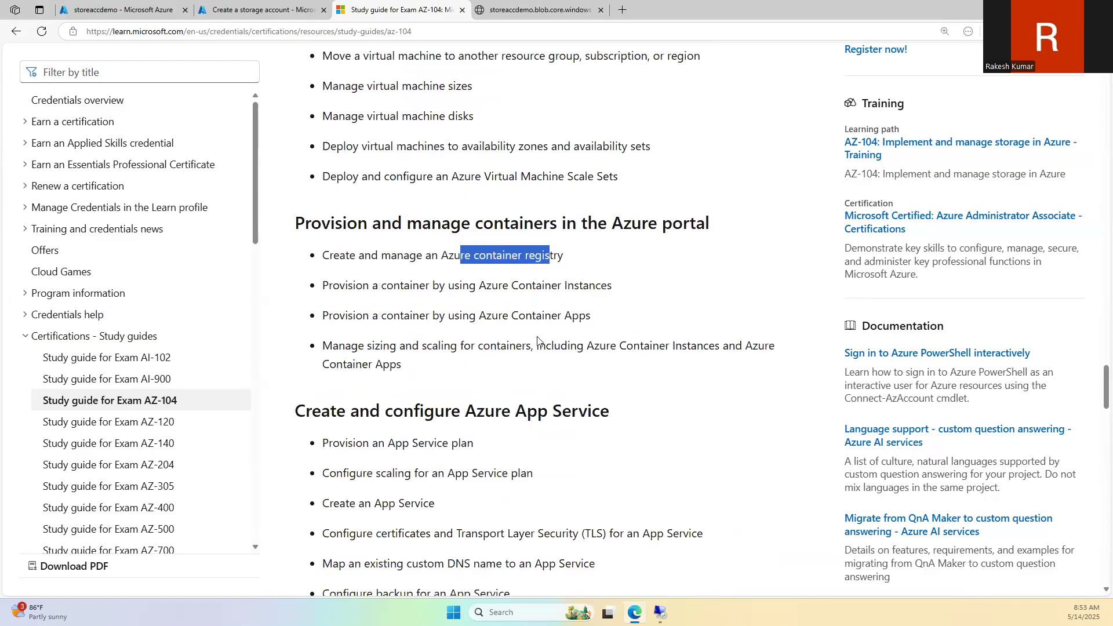
scroll(589, 373, "down", 6)
scroll(592, 377, "up", 6)
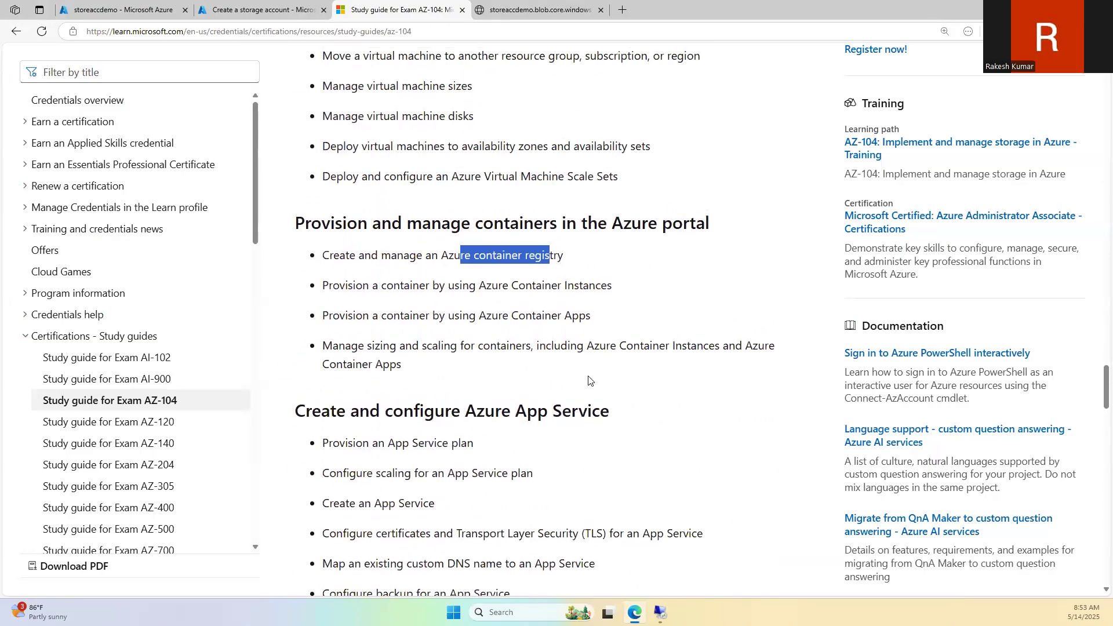